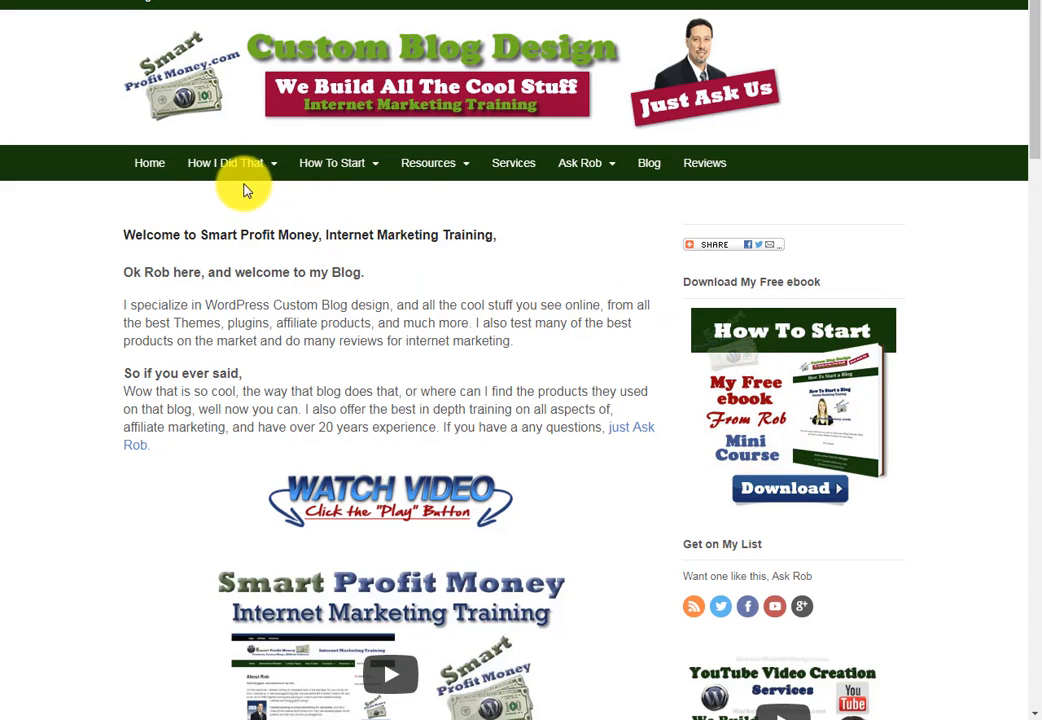
Step: Examine the finished How To Start ebook banner on the website, then open the same banner in Fireworks
mouse_move(240, 178)
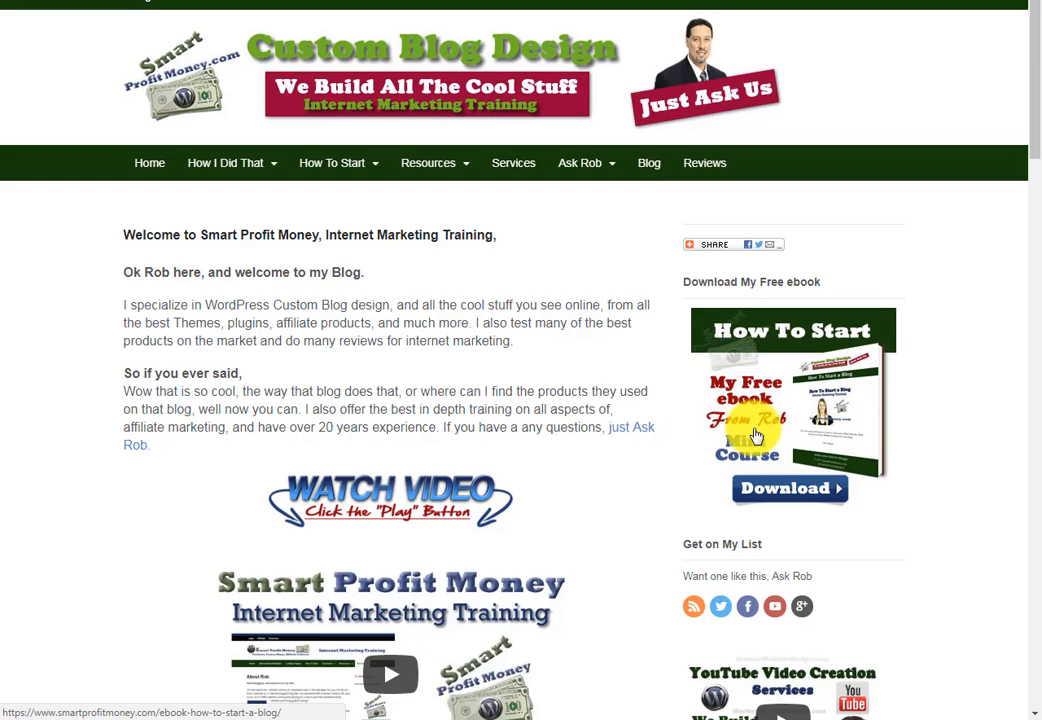
click(848, 440)
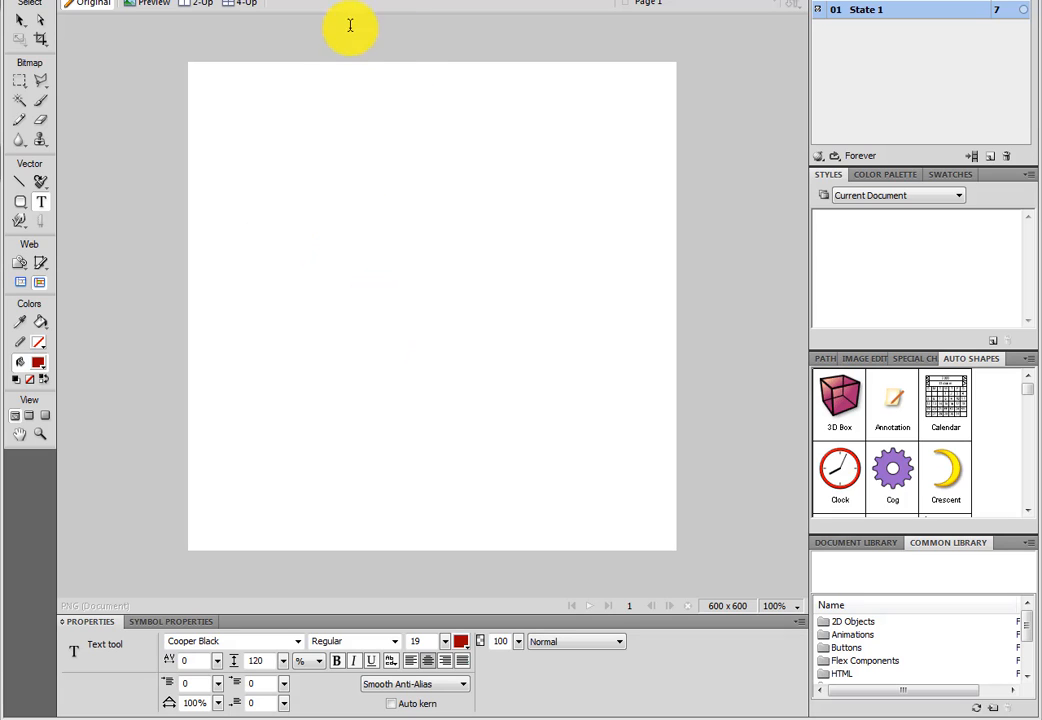
click(296, 1)
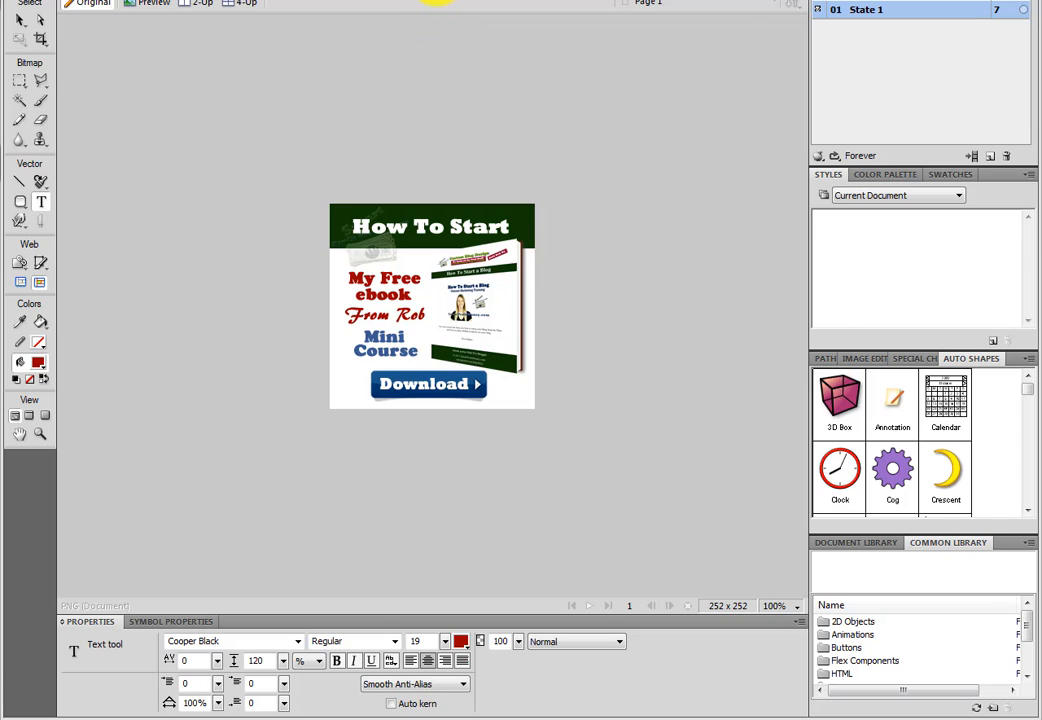
Step: Look over the document holding the banner's text, images and colour codes, then return to the blank 600 x 600 canvas
click(436, 1)
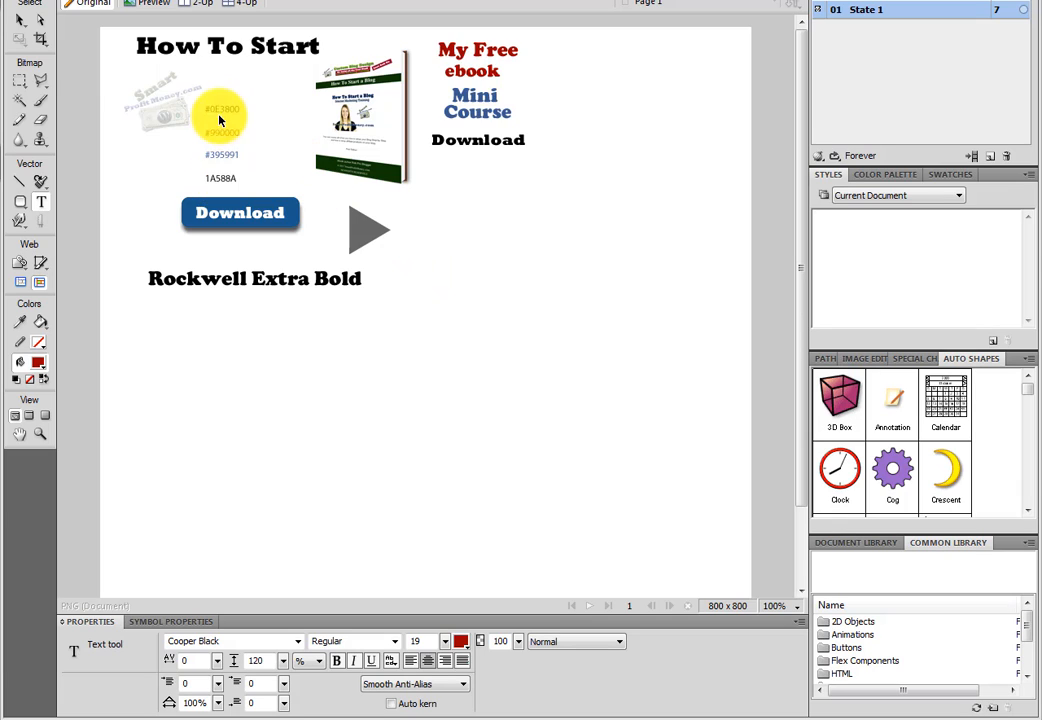
click(151, 115)
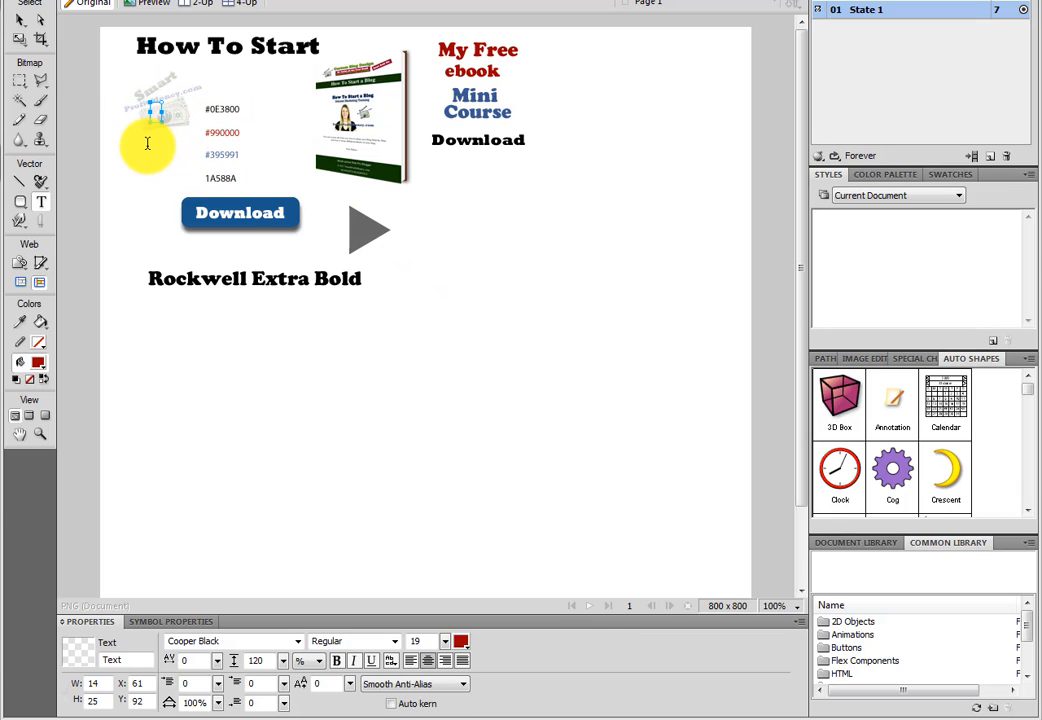
click(152, 162)
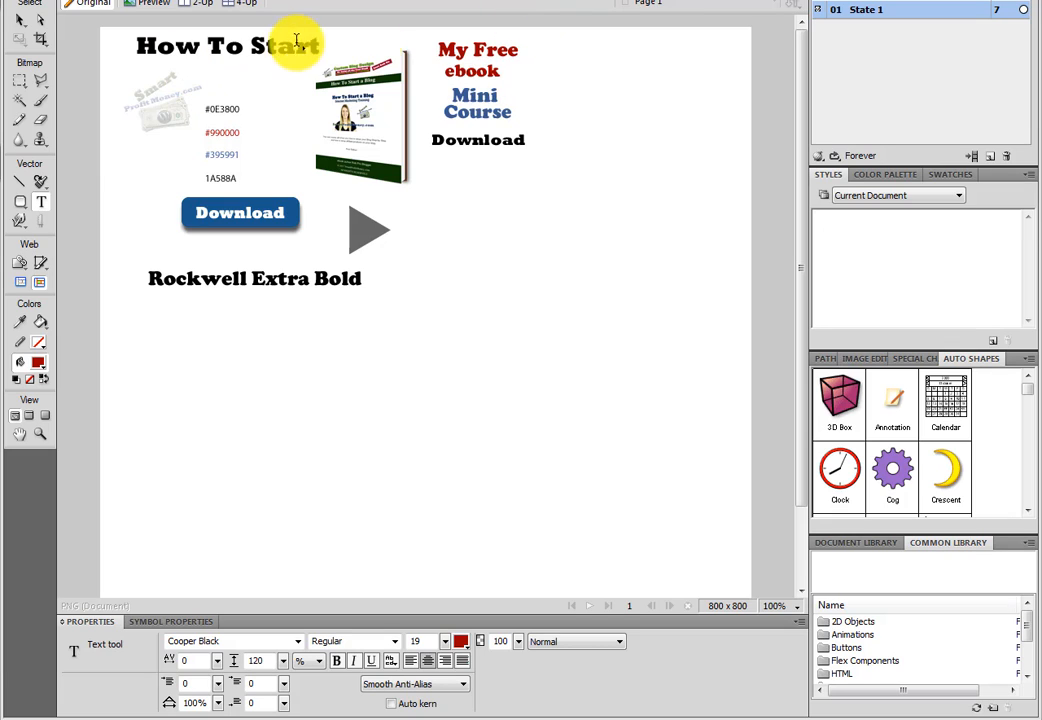
click(567, 0)
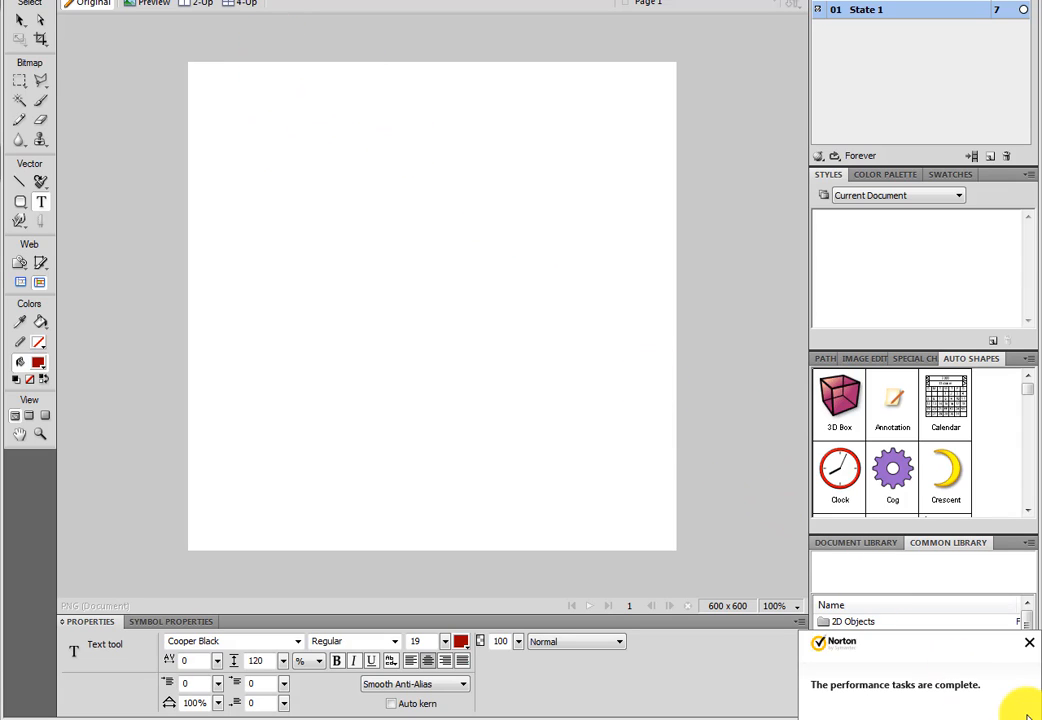
click(1031, 652)
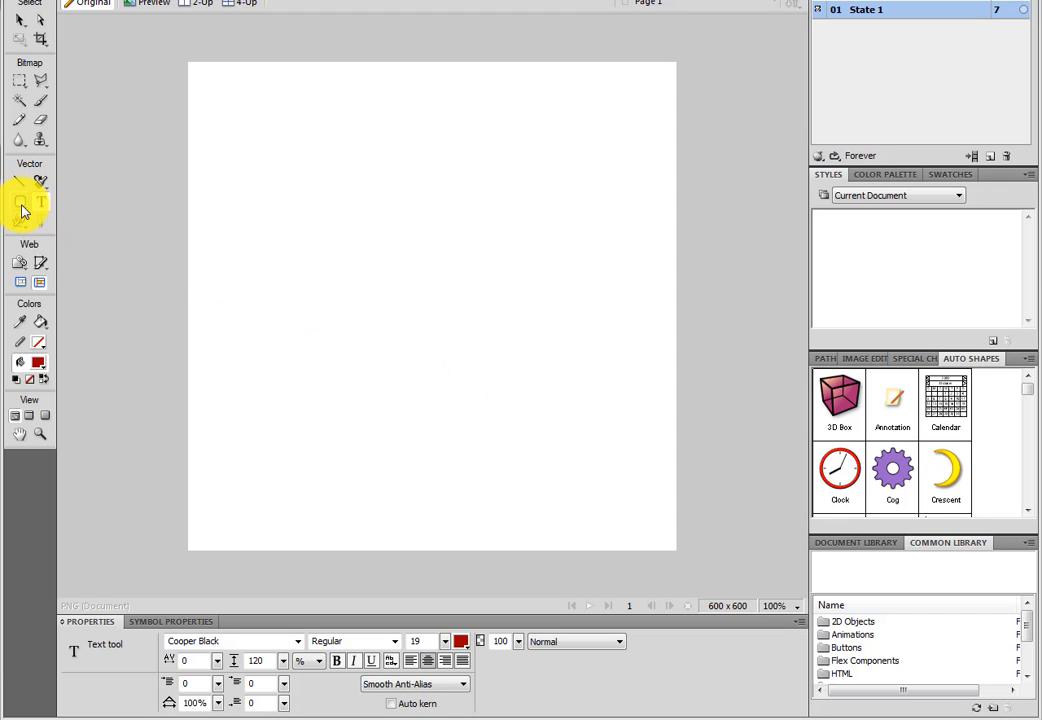
Step: Draw a rectangle about 292 by 223 pixels in the middle of the canvas and set its width to 250
mouse_move(24, 210)
mouse_down()
mouse_move(37, 230)
mouse_move(40, 216)
mouse_up()
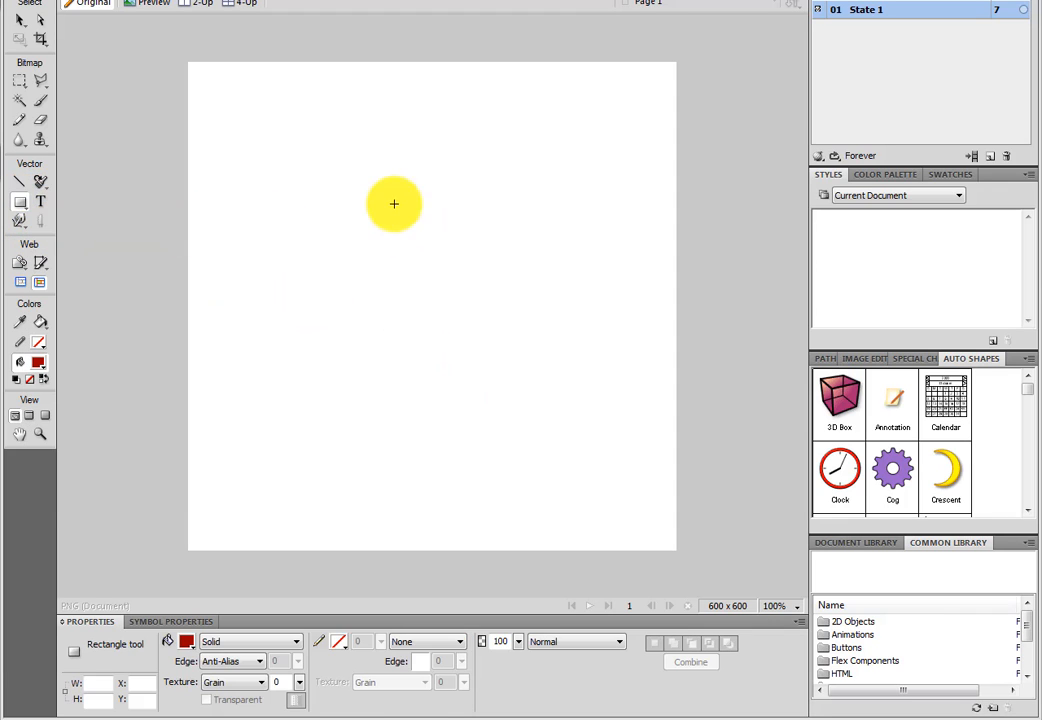
drag(304, 211, 541, 392)
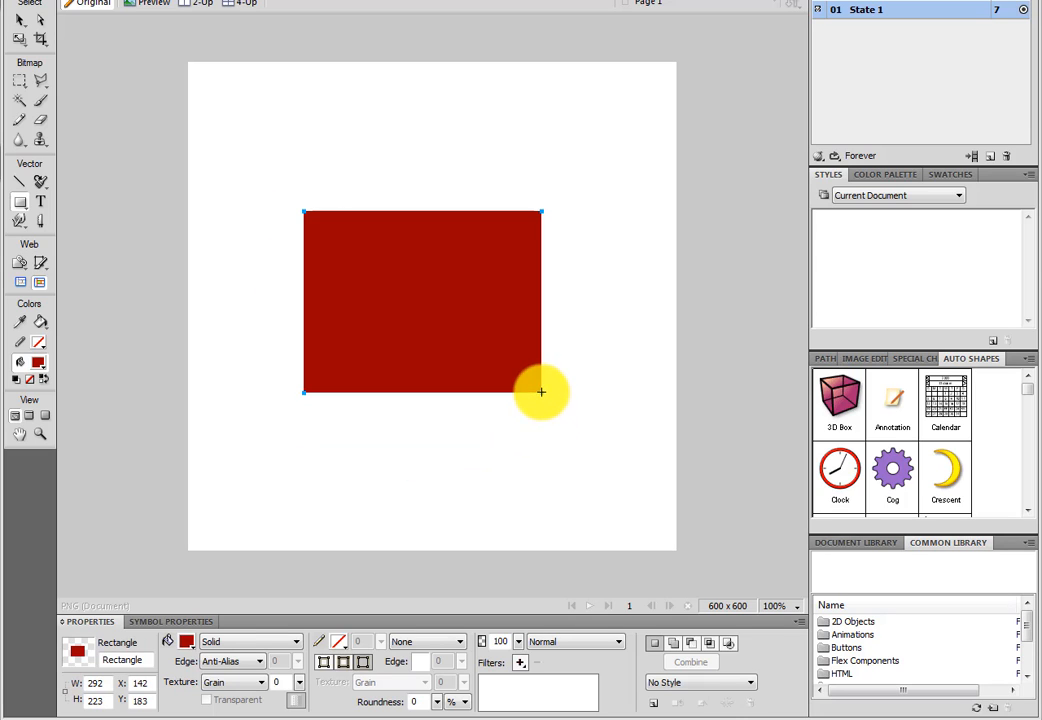
click(103, 687)
text(250)
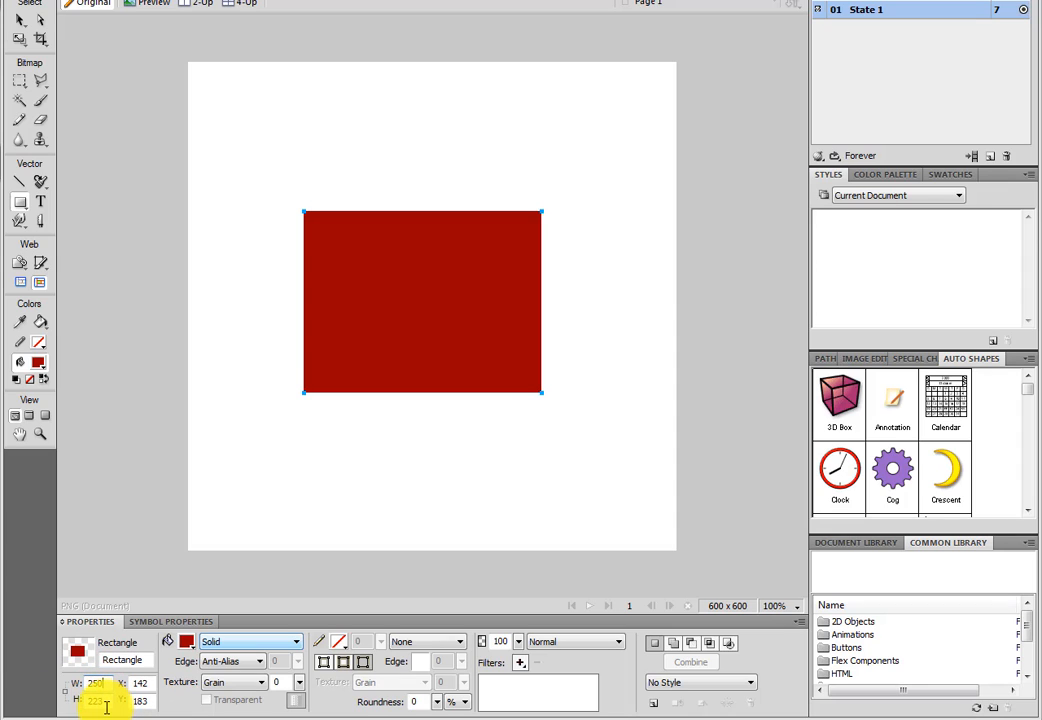
Step: Try to set the rectangle's height to 250, and move it to about X 183, Y 189 near the canvas centre
click(106, 704)
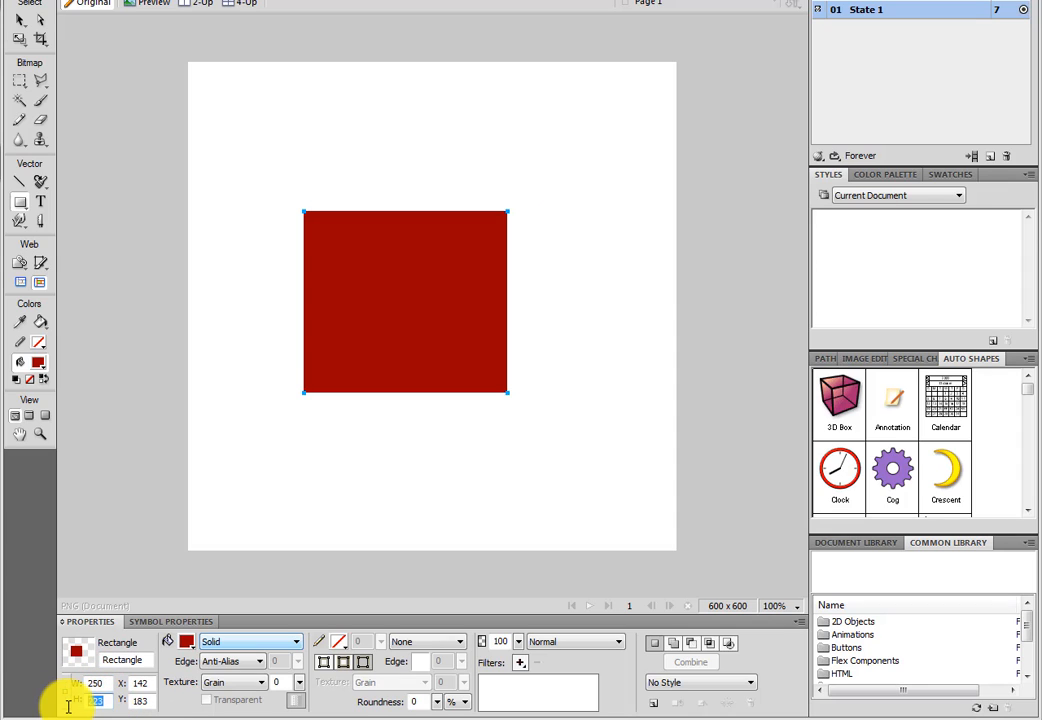
text(250)
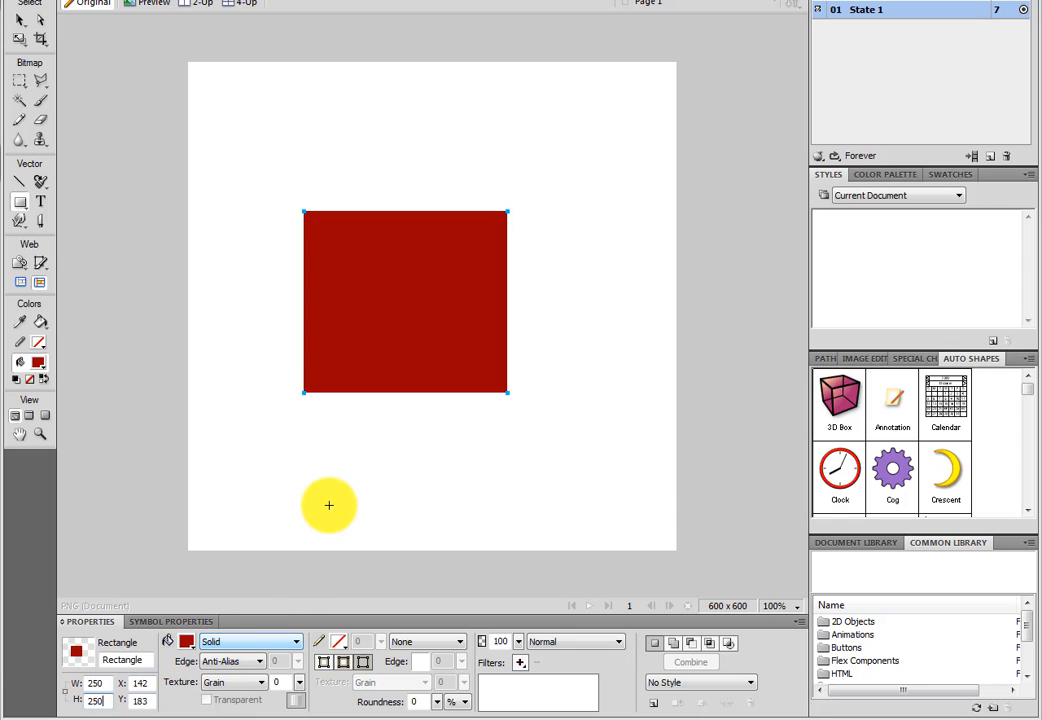
click(21, 19)
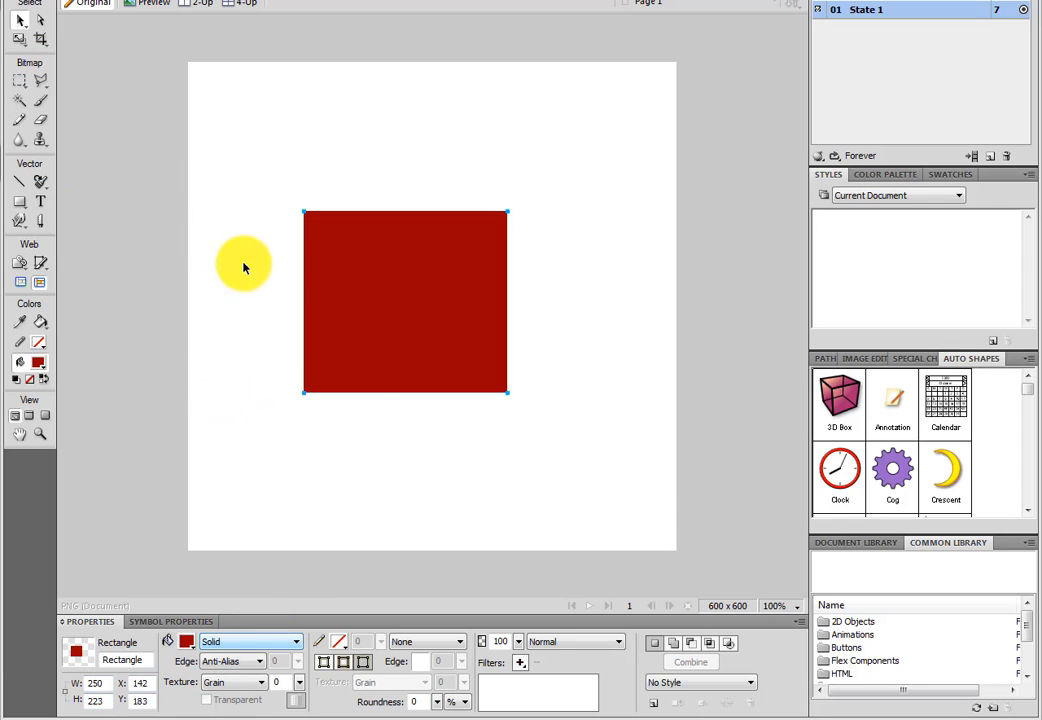
drag(360, 335, 394, 339)
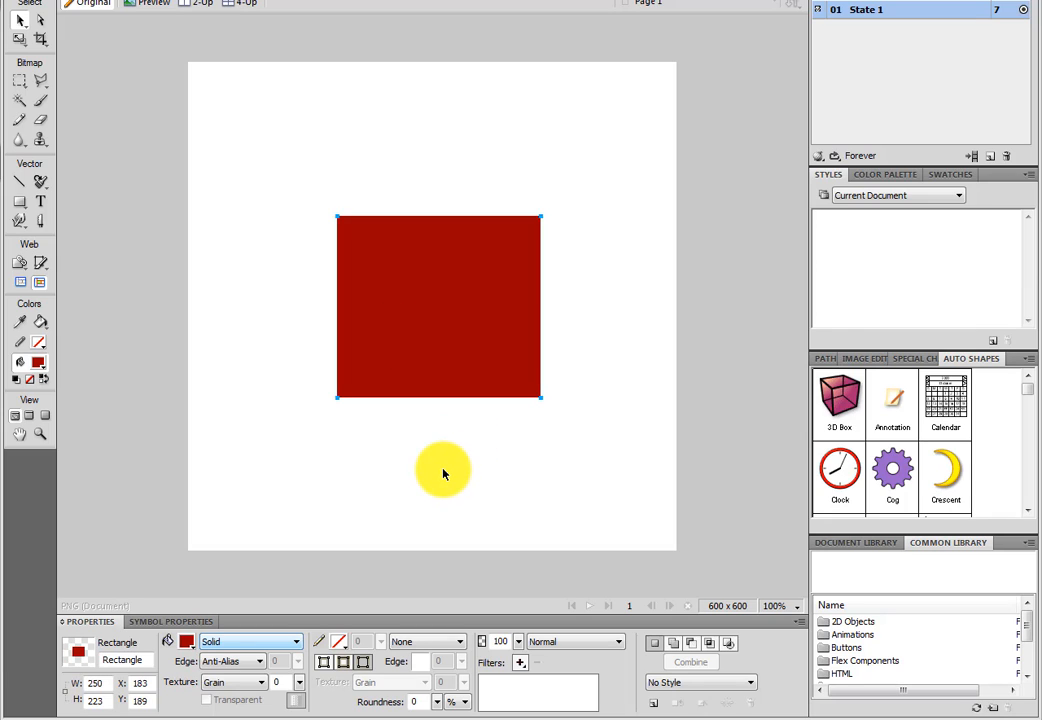
Step: Remove the rectangle's fill and give it a black stroke
click(187, 642)
click(316, 505)
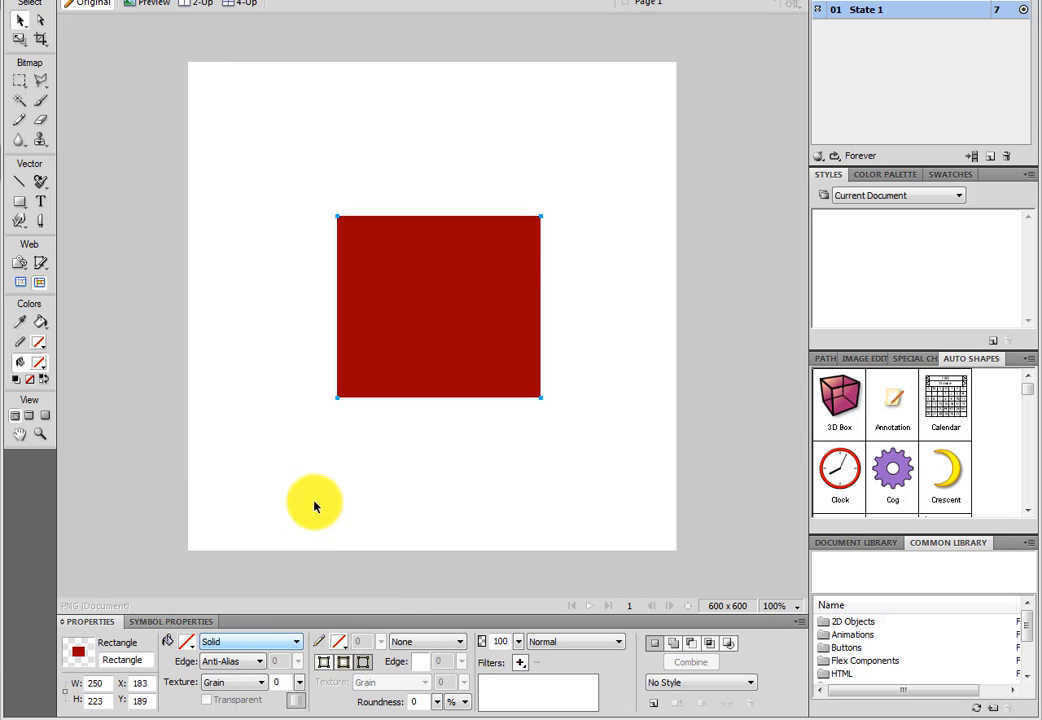
click(340, 644)
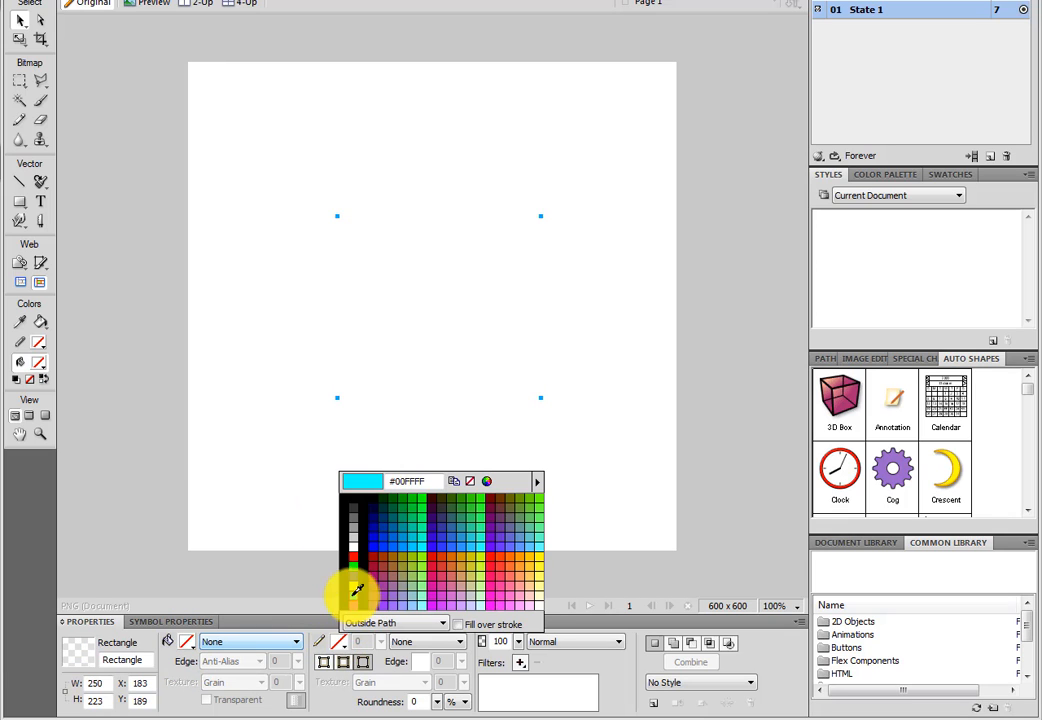
click(353, 498)
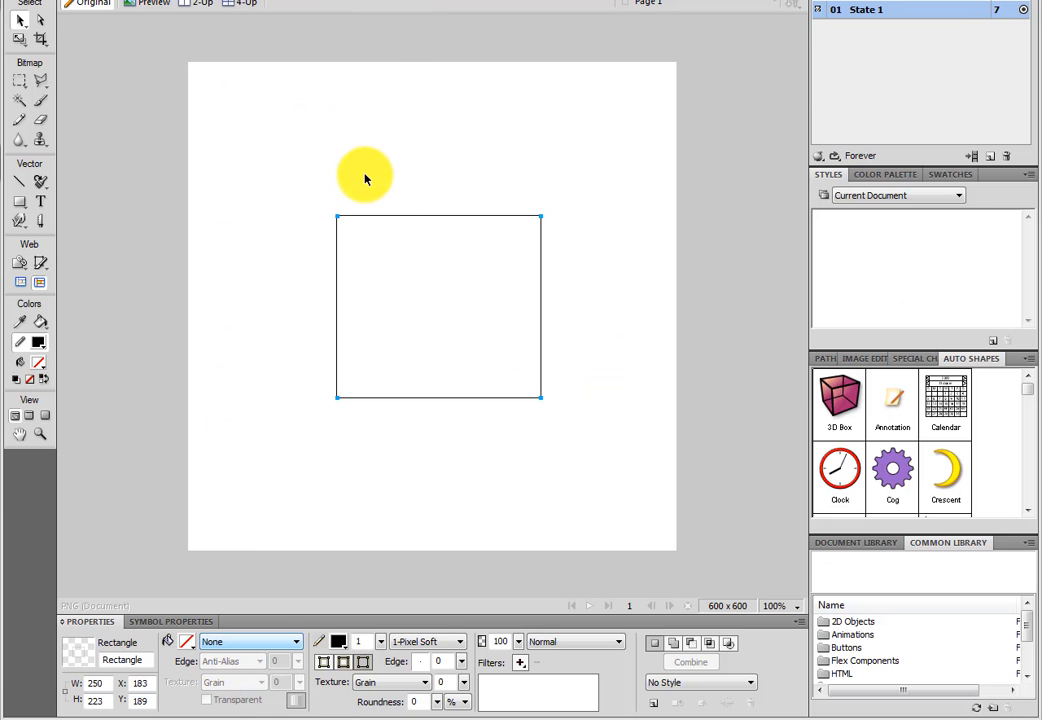
Step: Draw a header rectangle about 250 by 57 pixels along the top of the outline, and try to set its height to 55
click(19, 203)
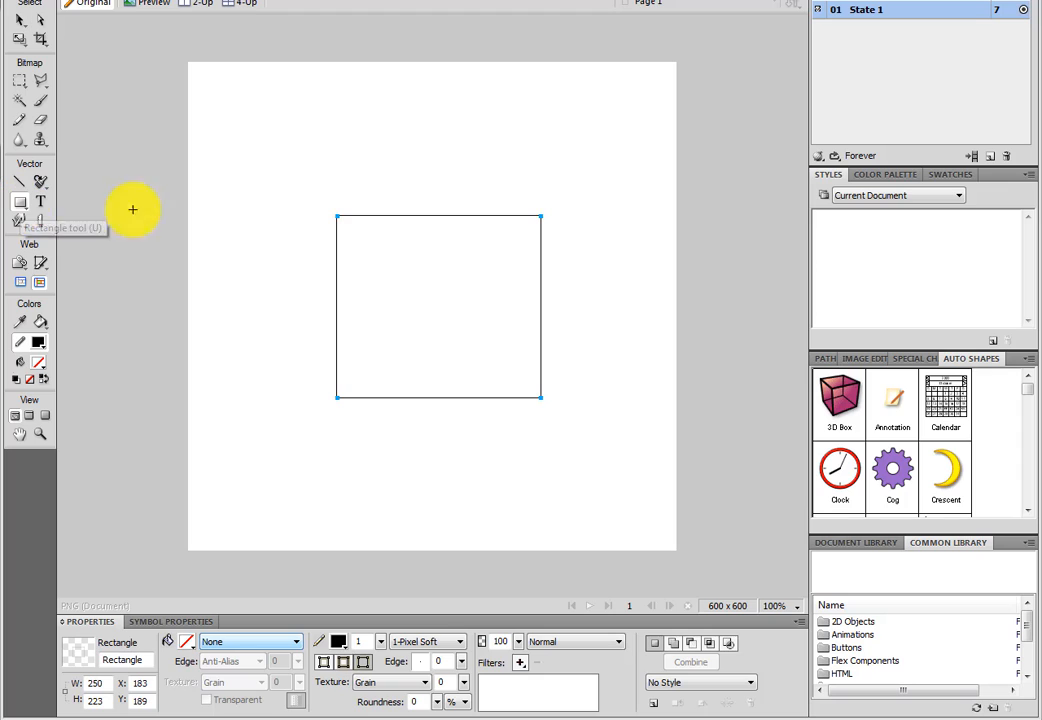
mouse_move(338, 216)
mouse_down()
mouse_move(386, 260)
mouse_move(541, 262)
mouse_up()
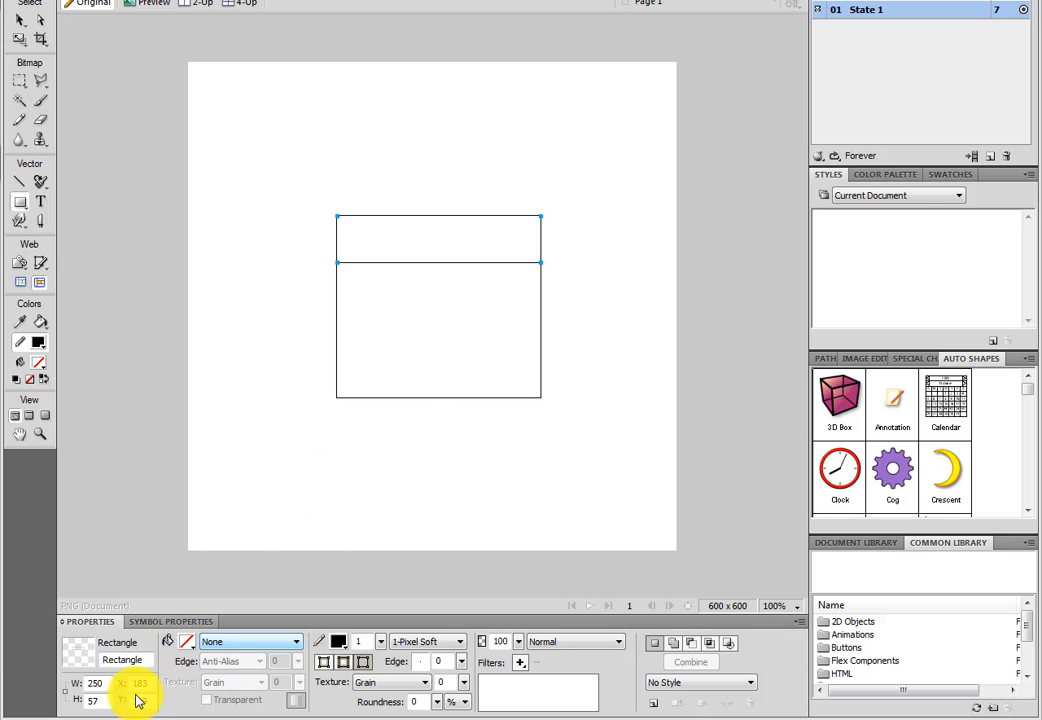
double_click(105, 701)
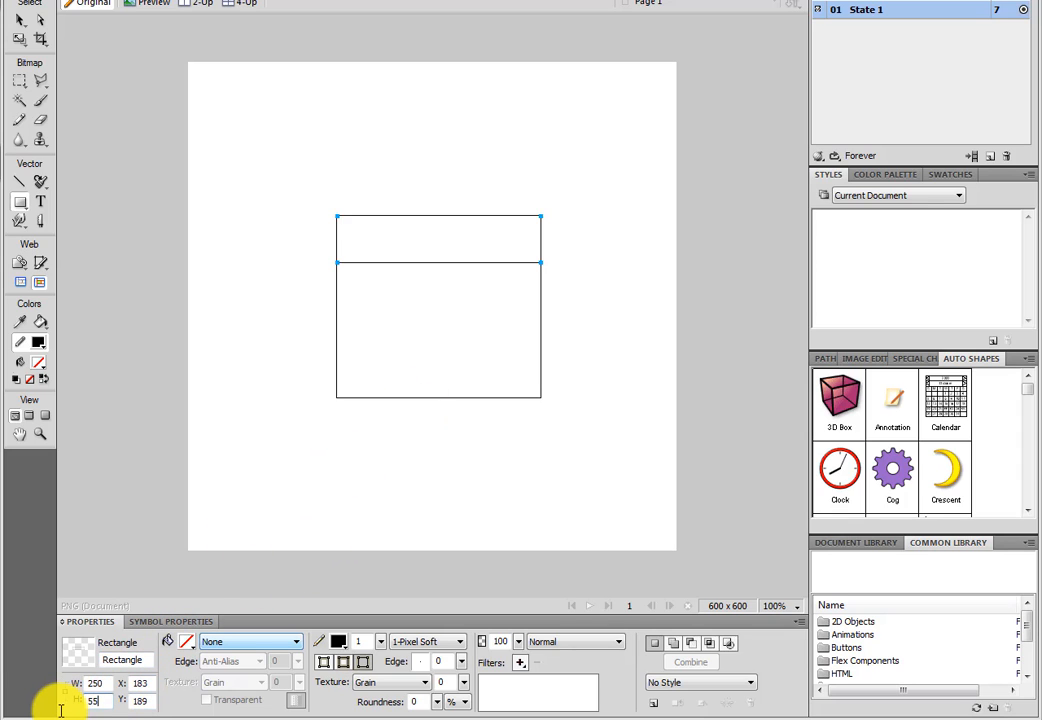
click(20, 28)
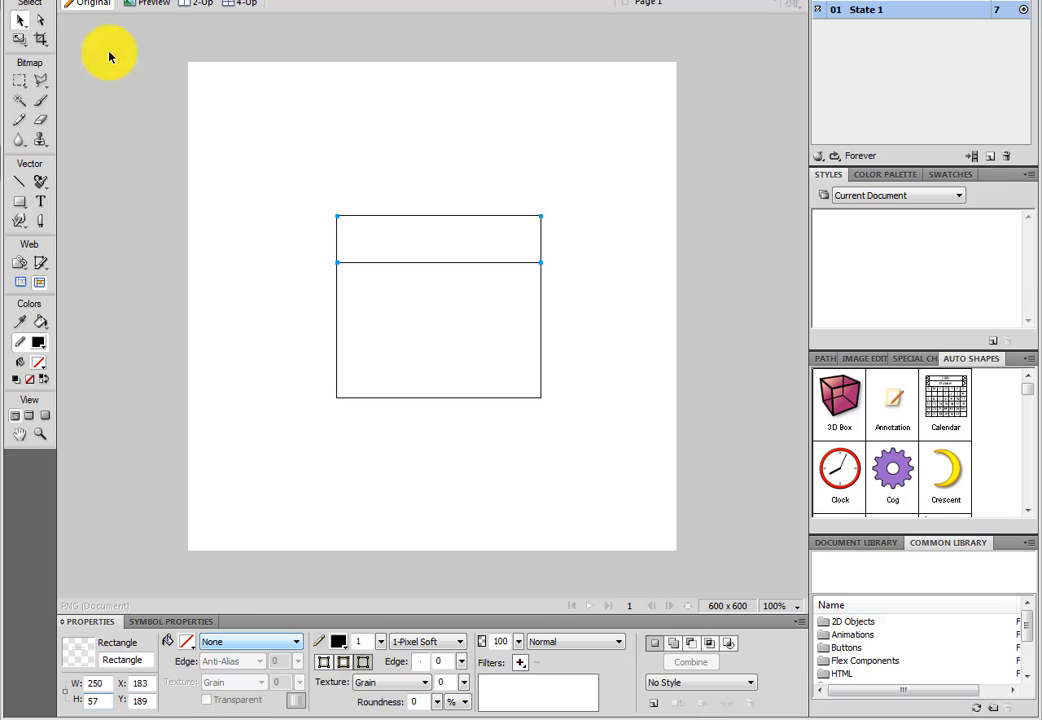
click(407, 182)
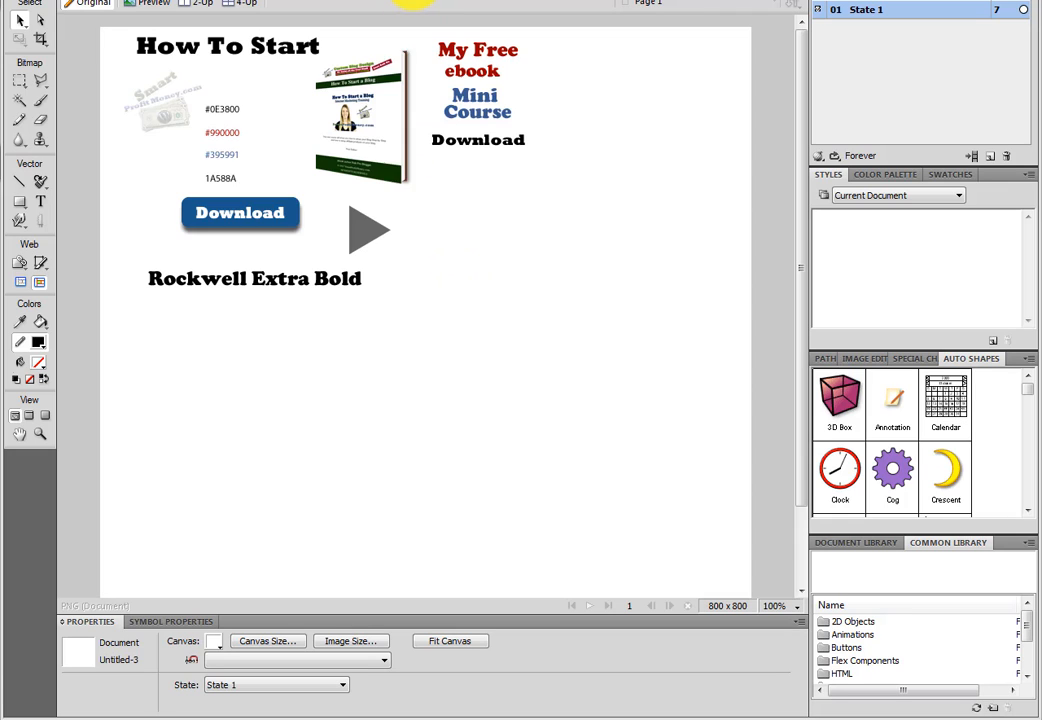
Step: Copy the colour code text #0E3800 from the document with the prepared graphics and return to the banner canvas
click(234, 112)
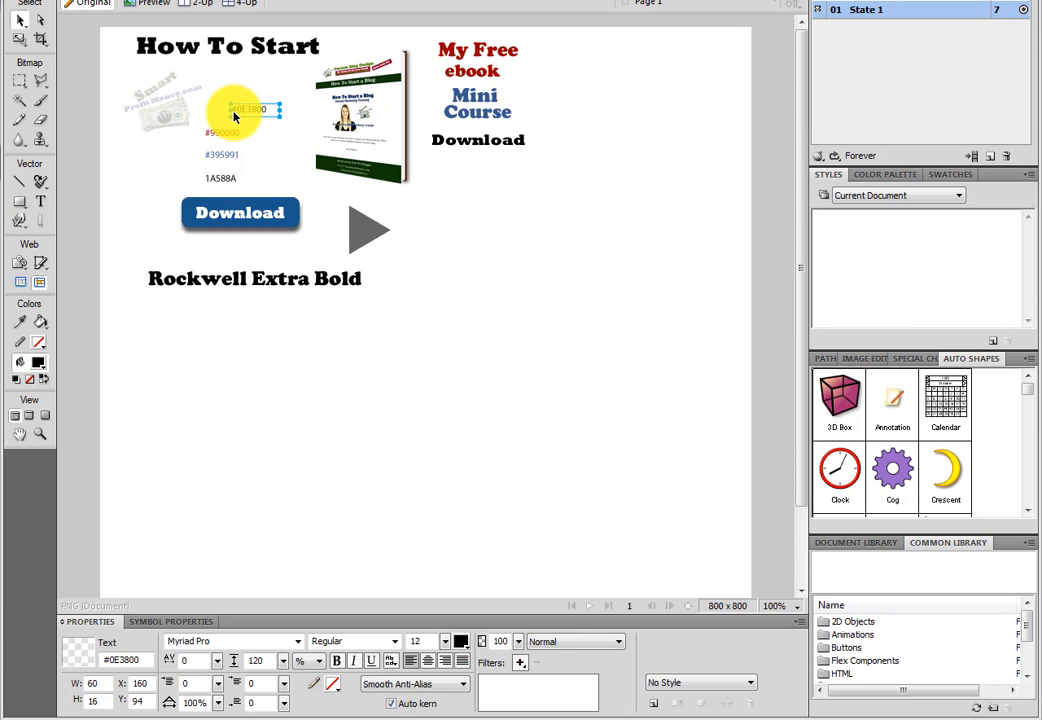
double_click(235, 110)
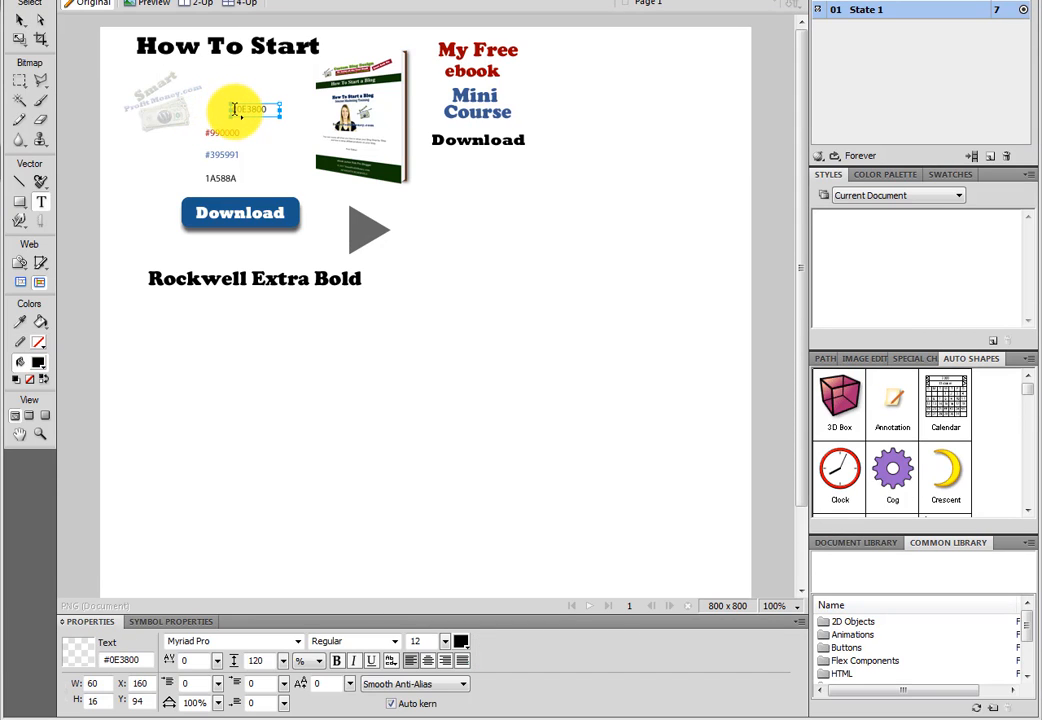
drag(233, 110, 277, 112)
right_click(258, 112)
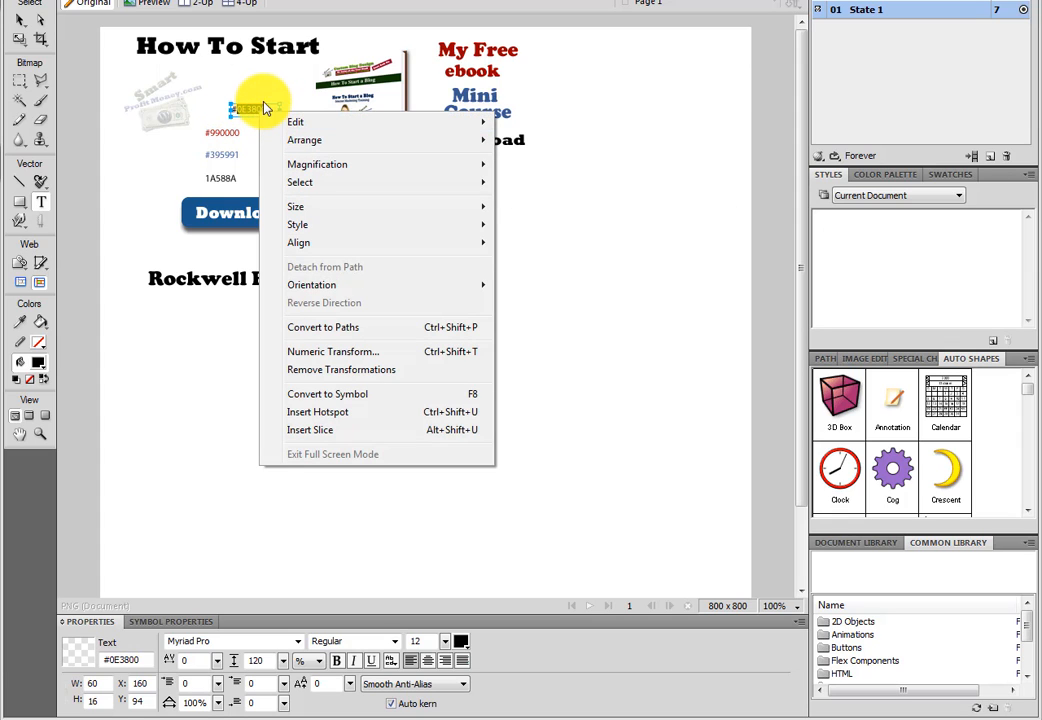
click(288, 83)
double_click(234, 109)
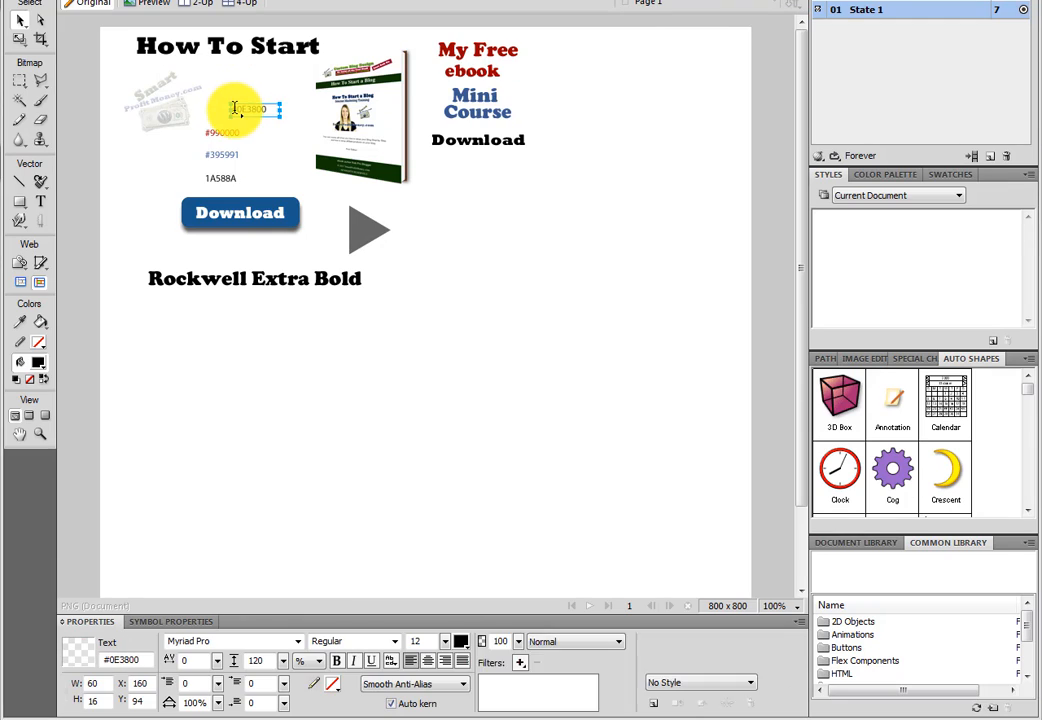
drag(233, 110, 273, 110)
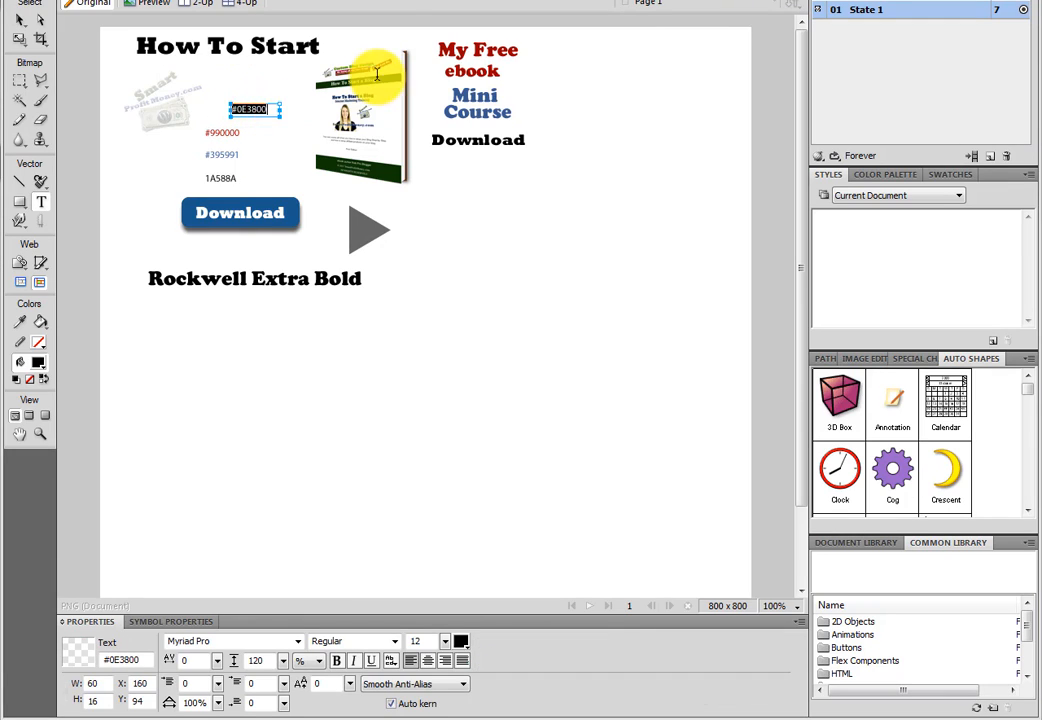
click(567, 0)
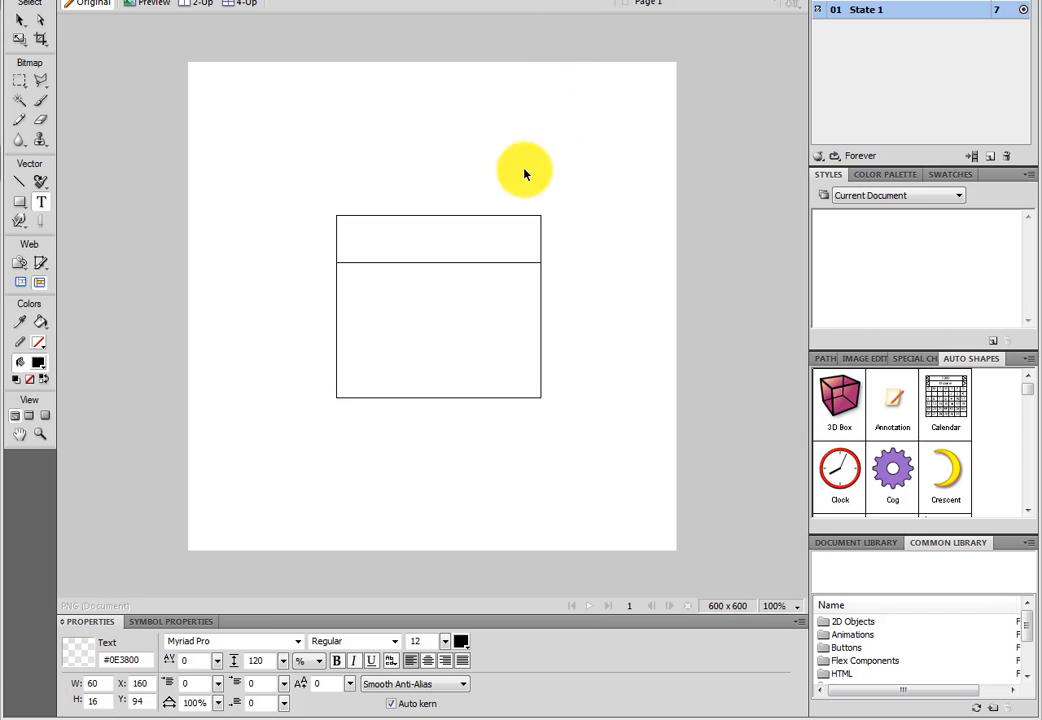
Step: Fill the header rectangle at the top of the banner outline with the colour #0E3800
click(470, 245)
click(455, 262)
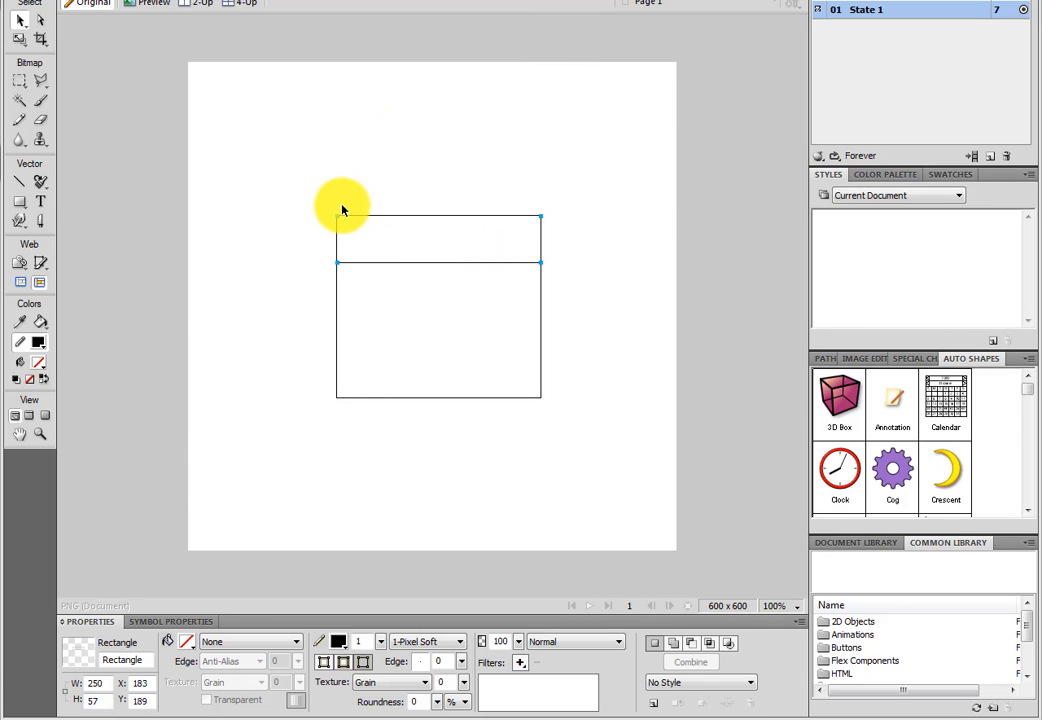
click(187, 643)
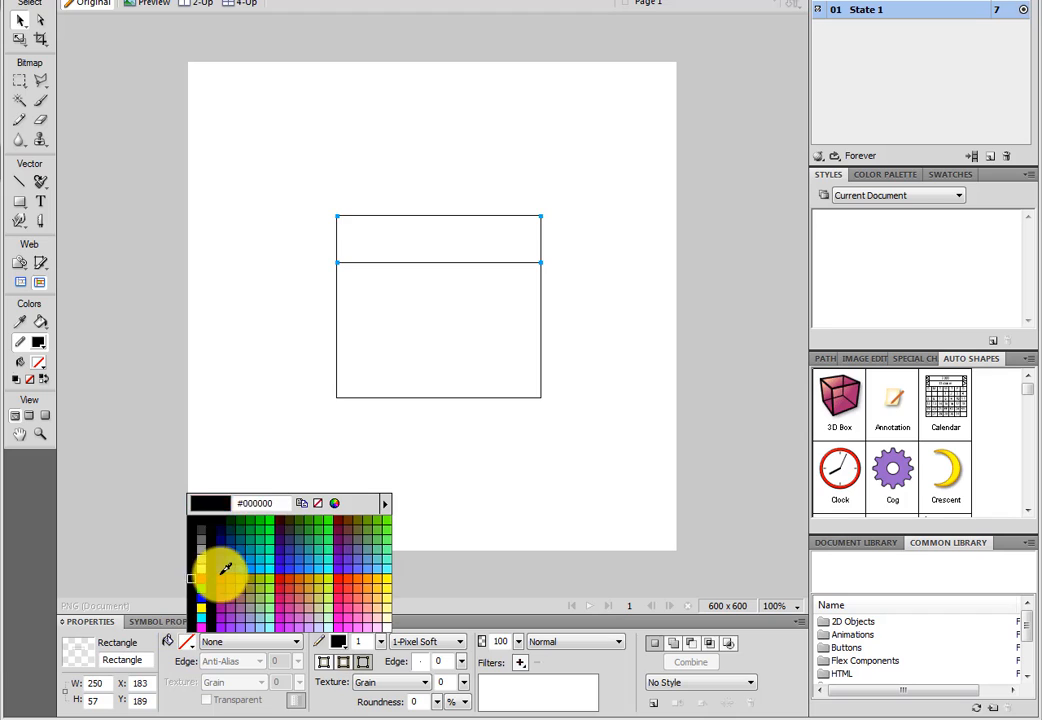
click(266, 502)
text(#0E3800)
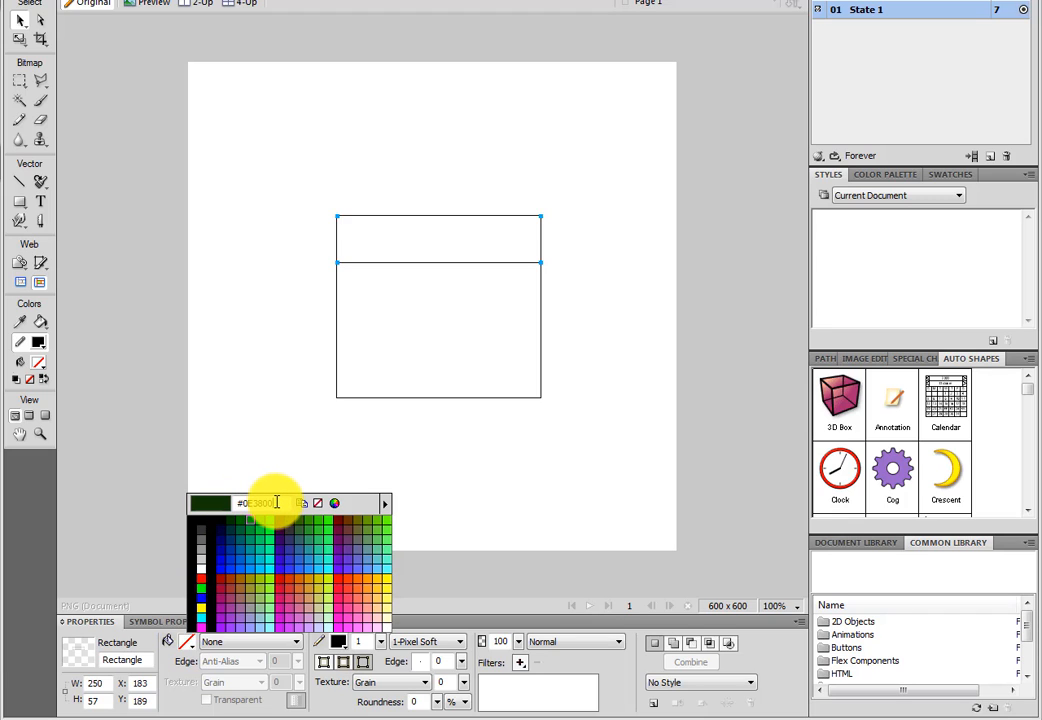
key(Return)
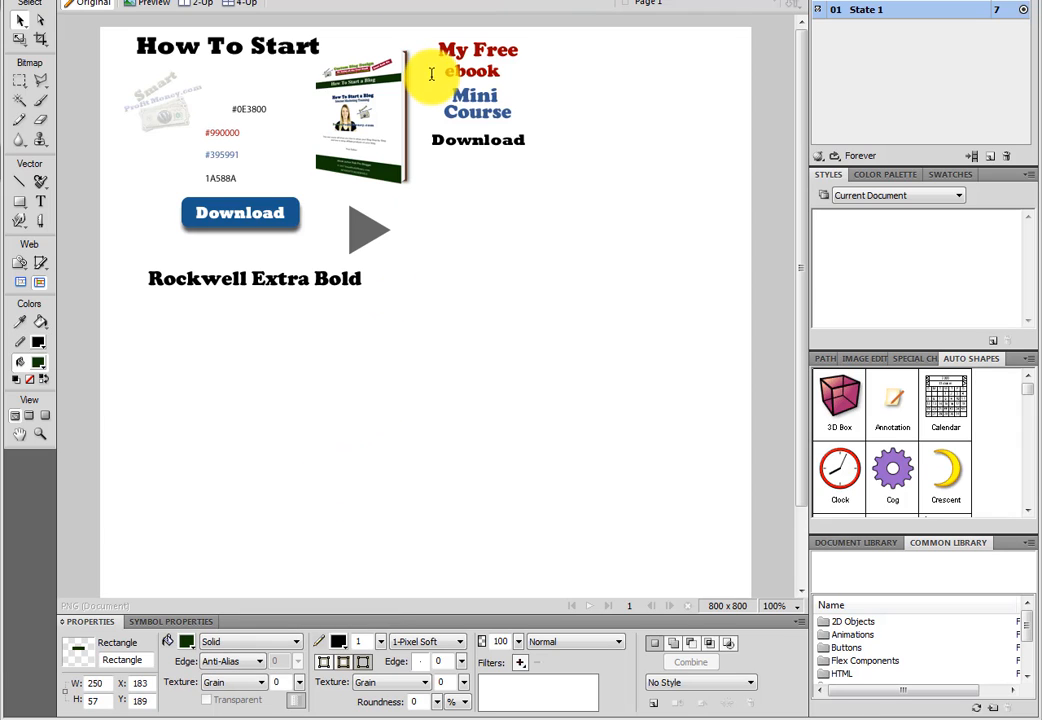
Step: Check the font of the prepared How To Start heading and return to the banner canvas
click(280, 48)
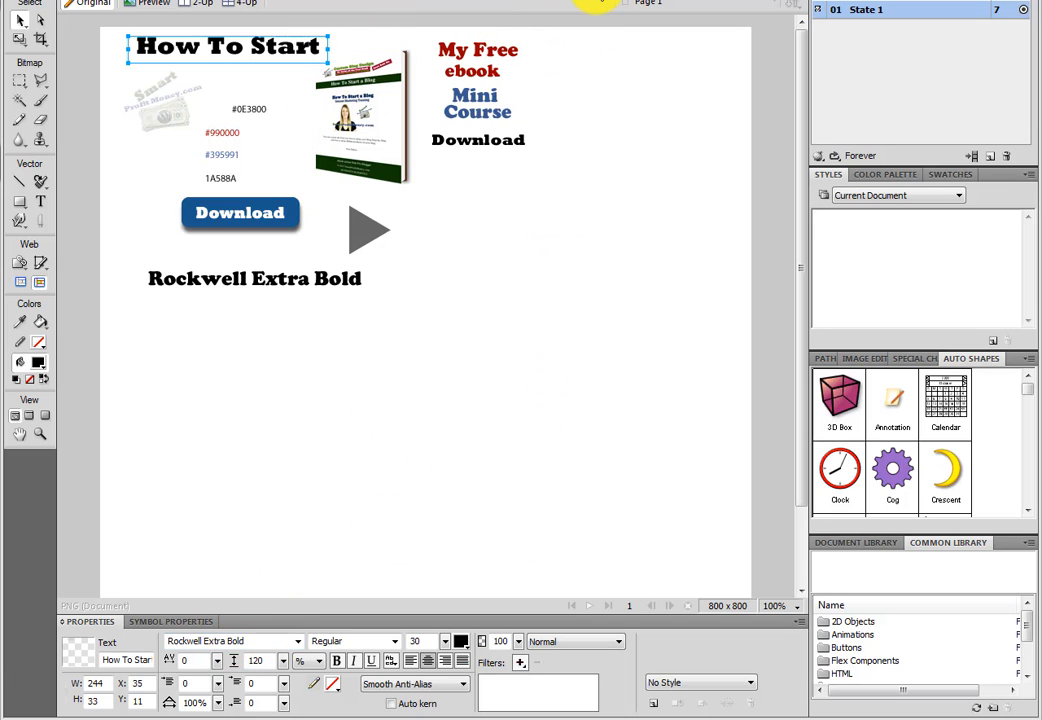
click(597, 0)
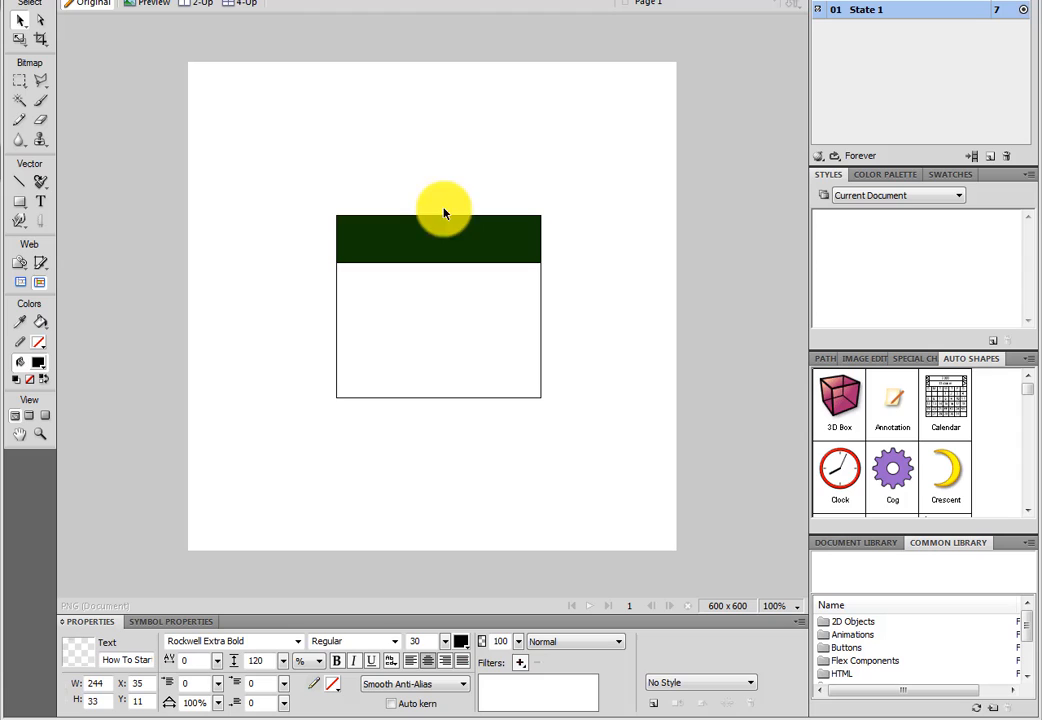
click(41, 201)
click(341, 220)
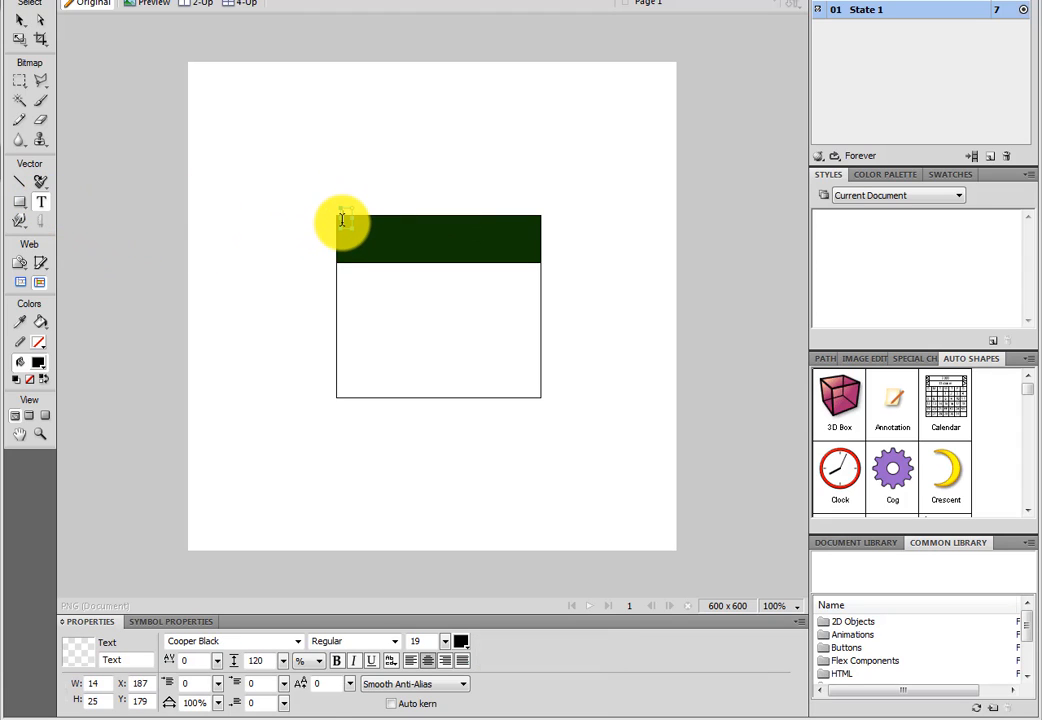
click(20, 20)
click(209, 216)
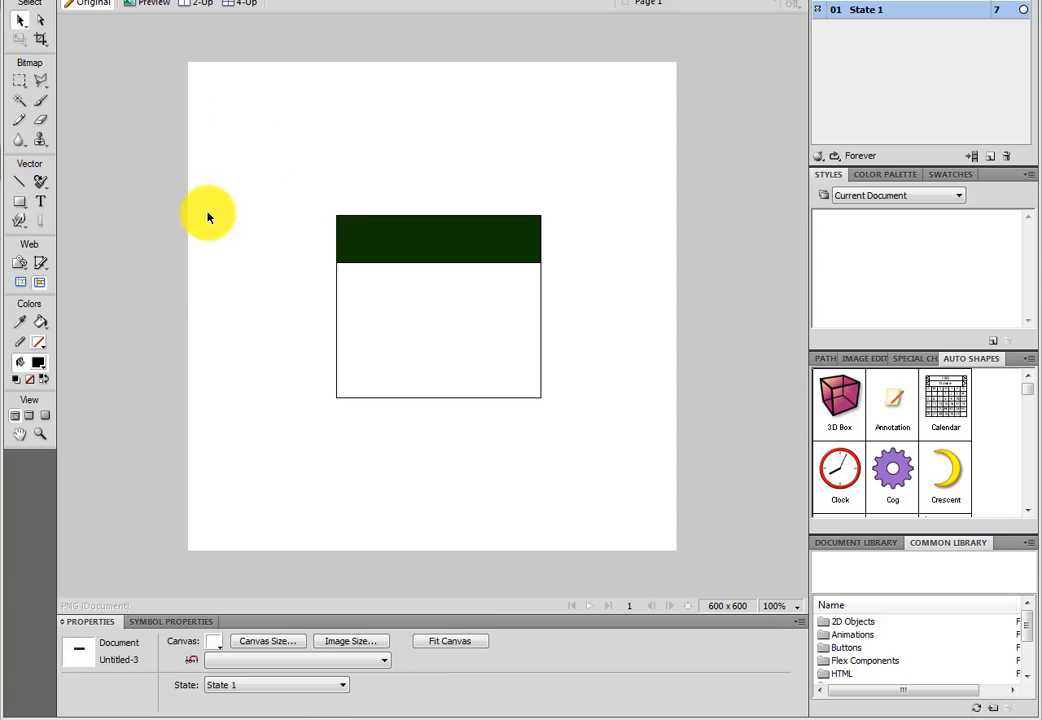
Step: Add the heading "How To Start" in a text box about 243 pixels wide across the green header and colour it white
click(41, 201)
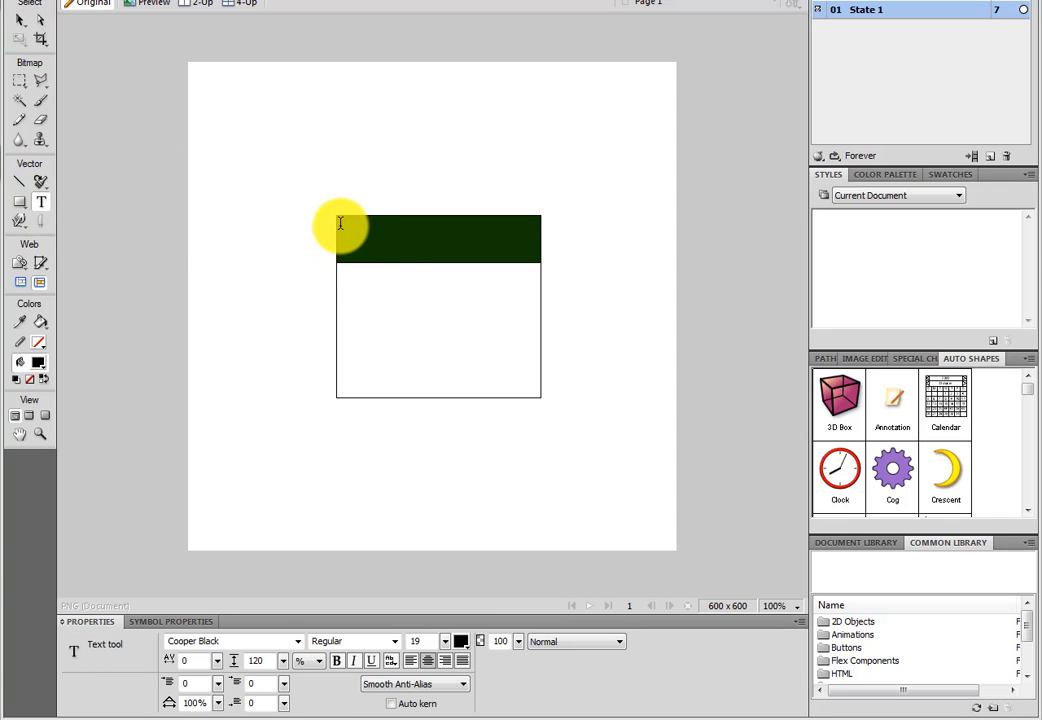
drag(343, 226, 537, 259)
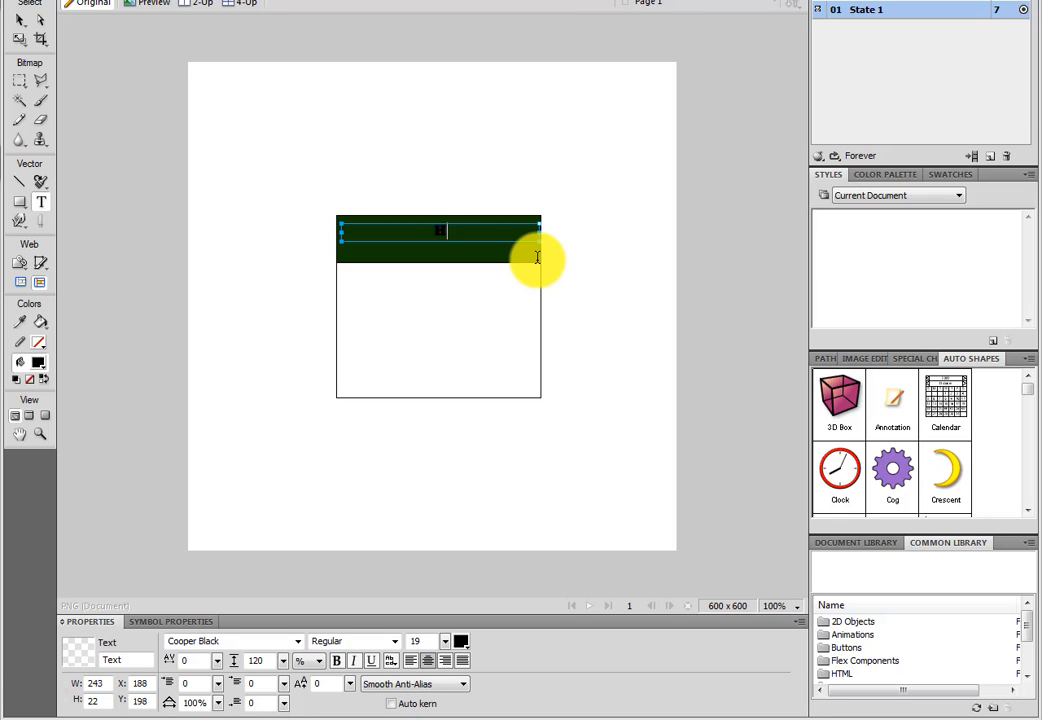
text(How To Start)
drag(388, 232, 523, 225)
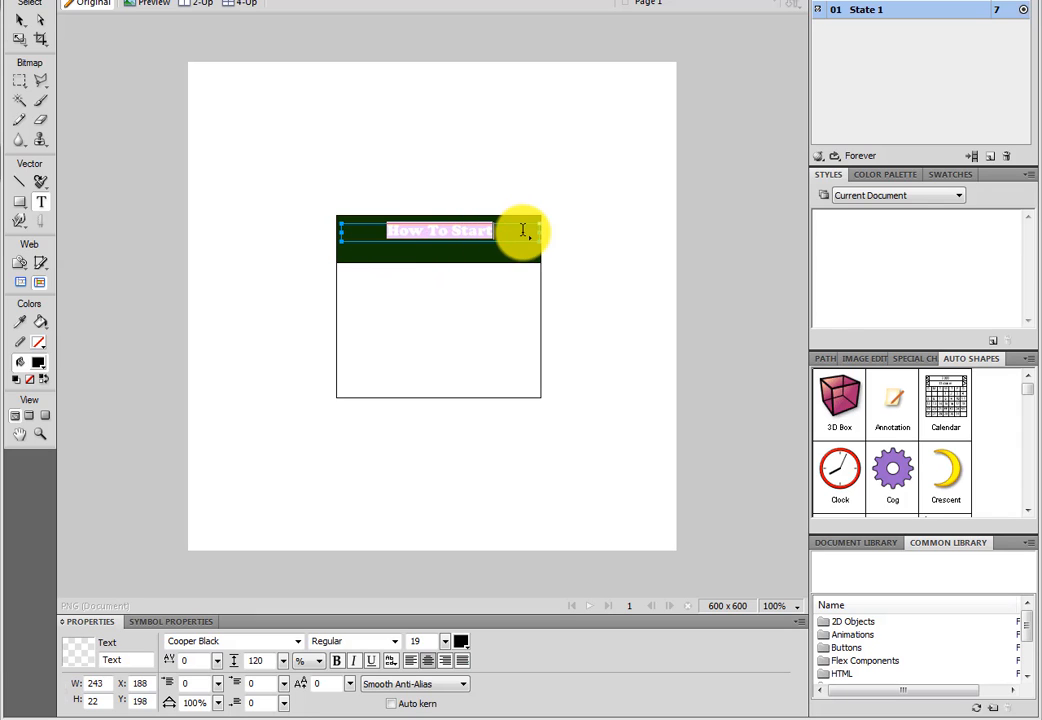
click(459, 641)
click(470, 553)
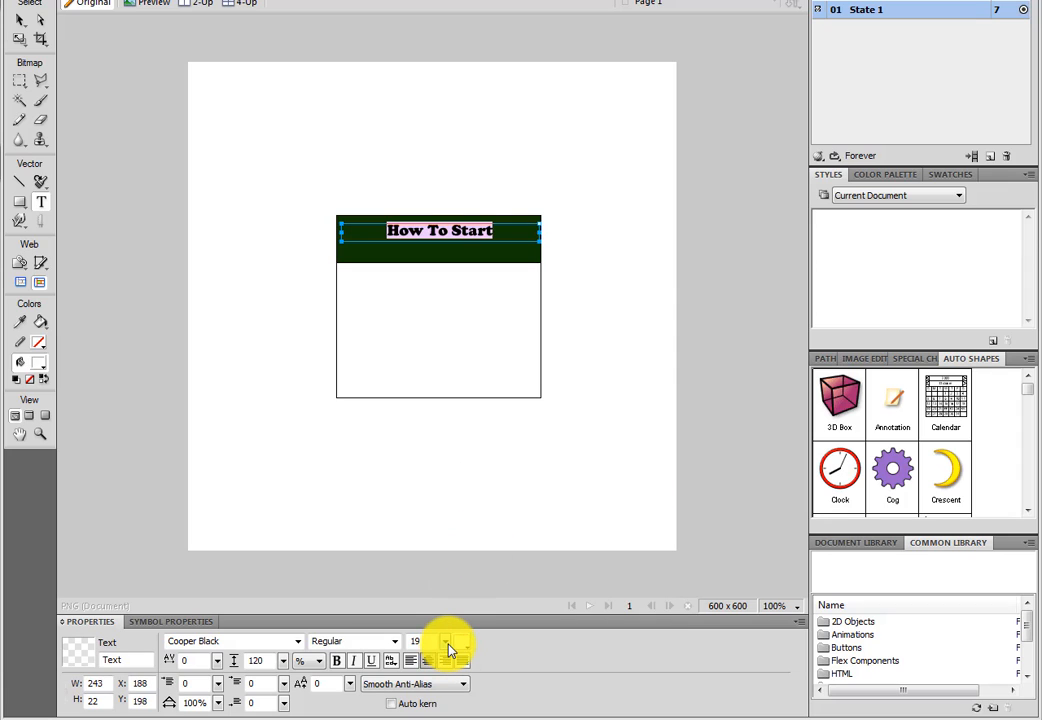
Step: Set the How To Start heading's font size to 32 and move it slightly down to sit centred in the green header
mouse_move(445, 642)
mouse_down()
mouse_move(453, 650)
mouse_move(453, 630)
mouse_move(448, 641)
mouse_up()
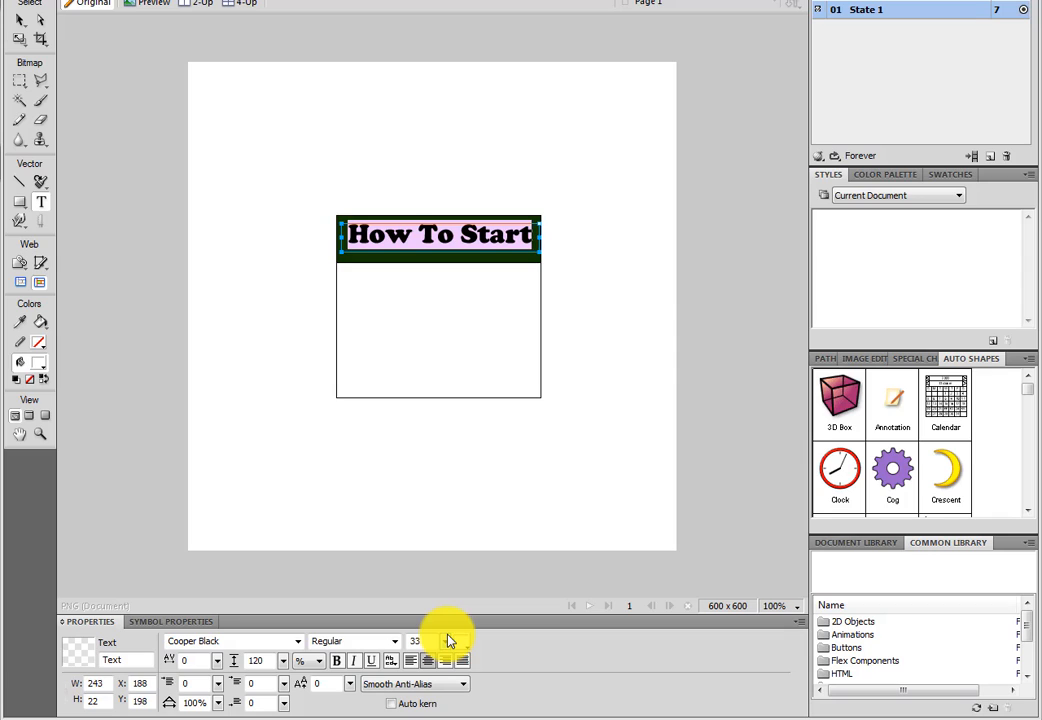
click(448, 641)
click(449, 641)
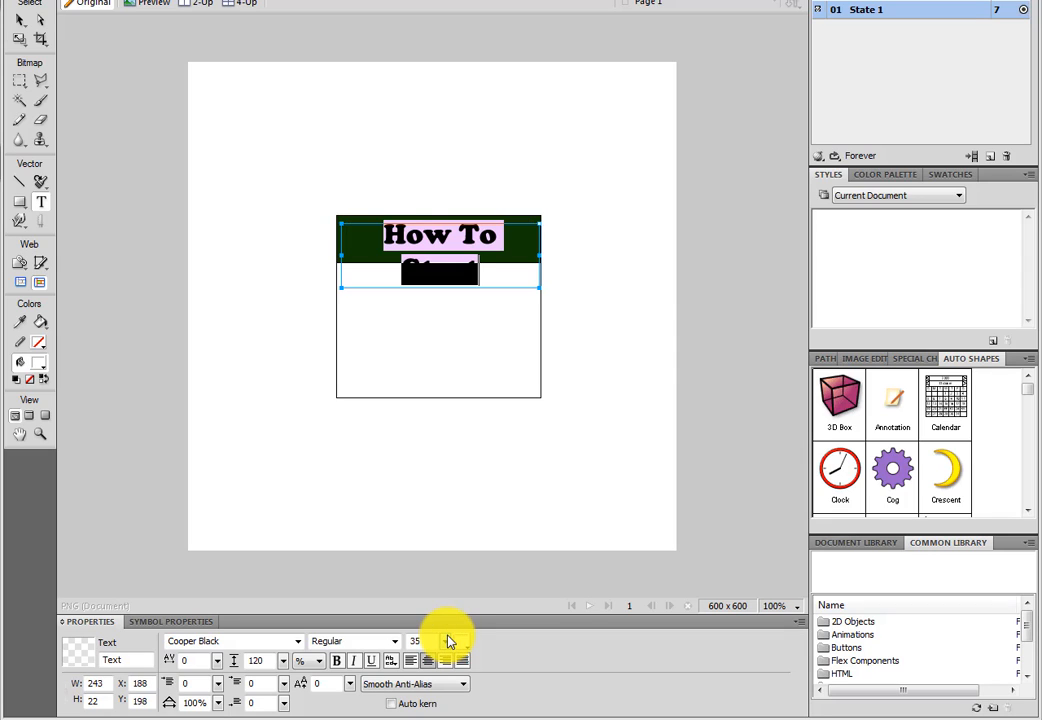
drag(449, 641, 449, 645)
click(444, 474)
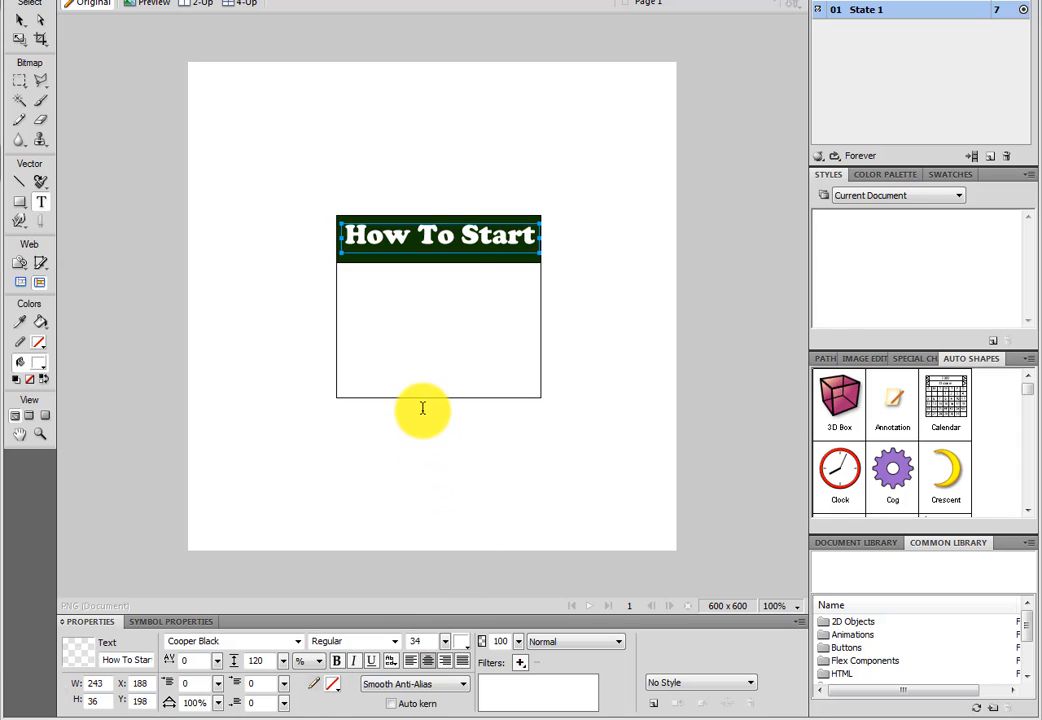
click(445, 642)
drag(442, 640, 446, 647)
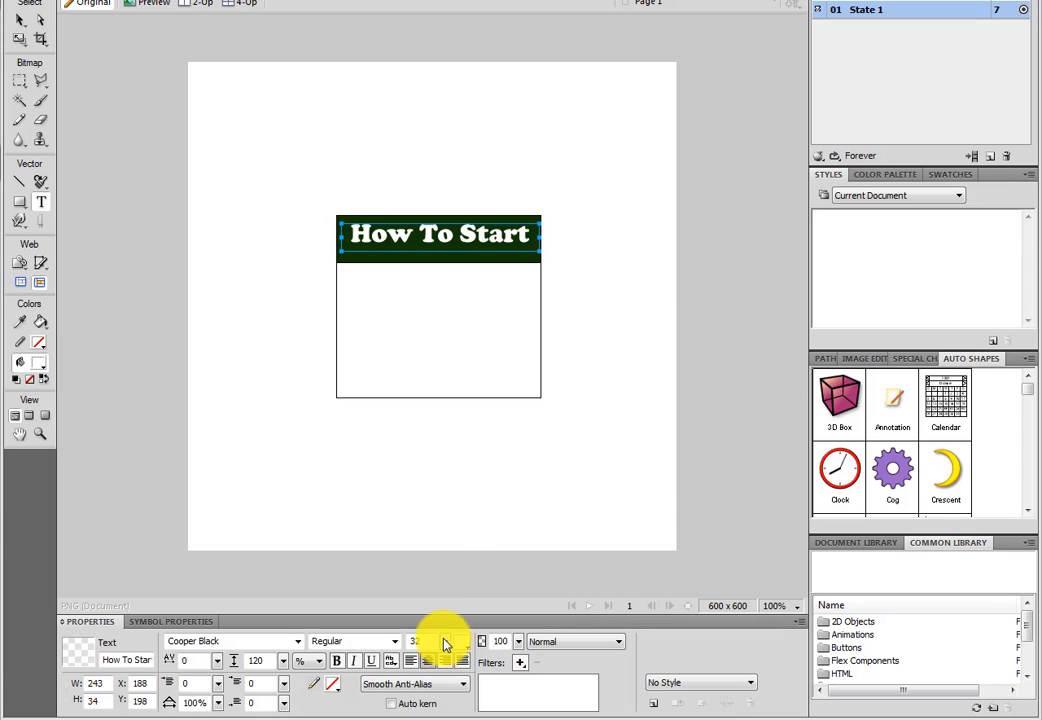
click(17, 19)
drag(466, 238, 478, 243)
click(454, 194)
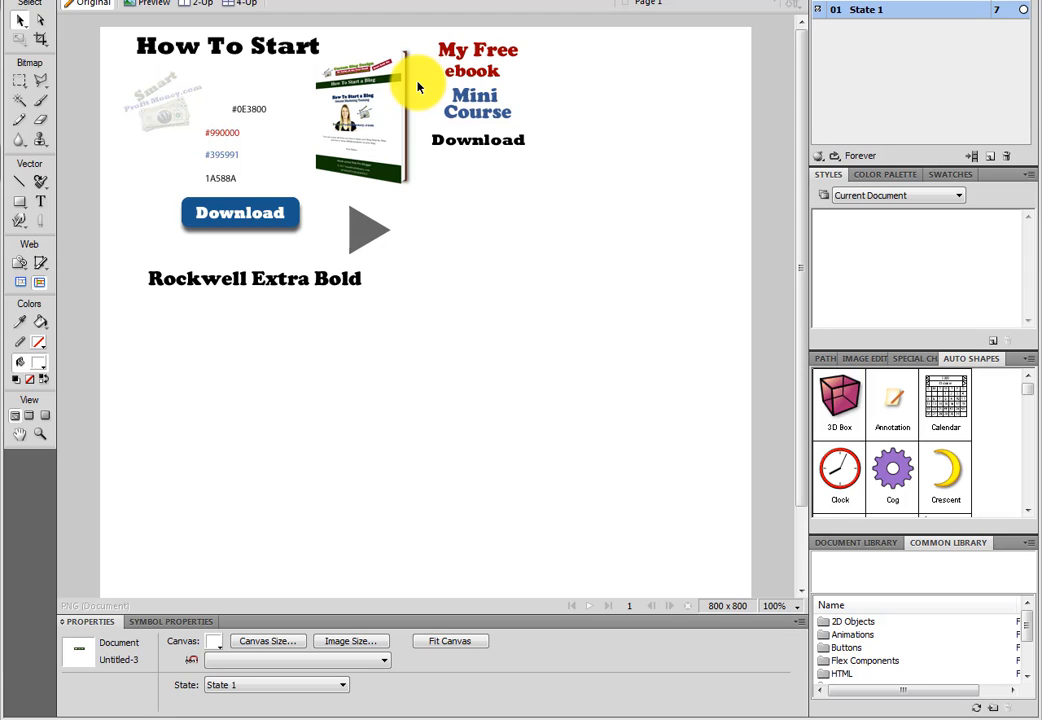
Step: Copy the faded Smart ProfitMoney.com logo from the prepared graphics into the banner document and place it beside the outline's lower-left corner
click(155, 113)
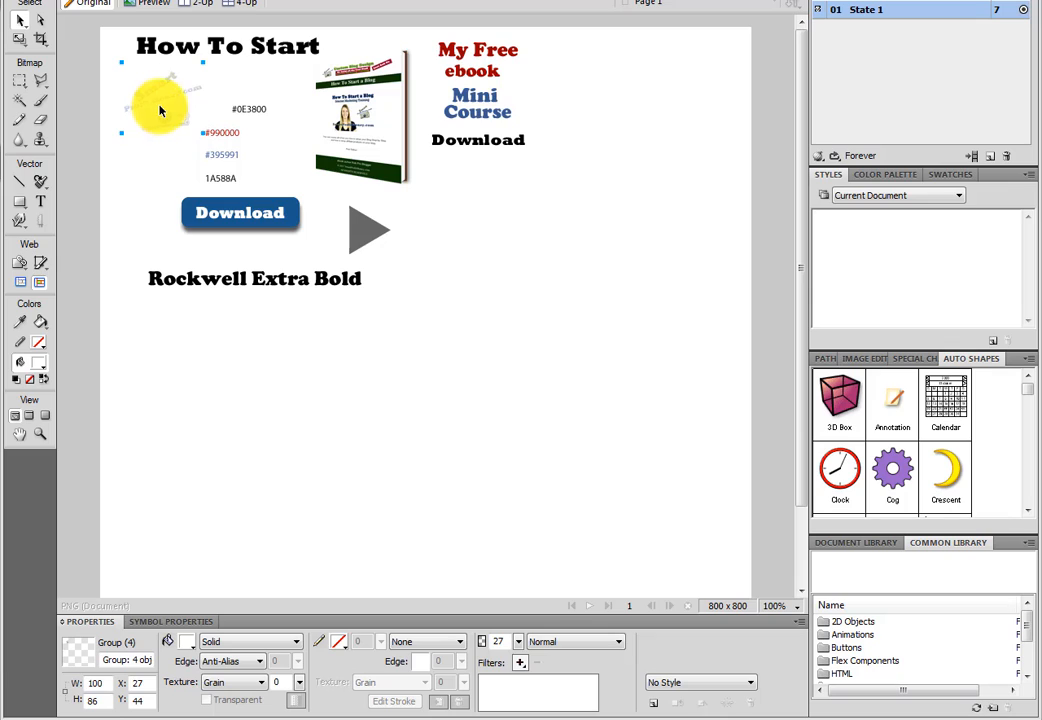
click(603, 0)
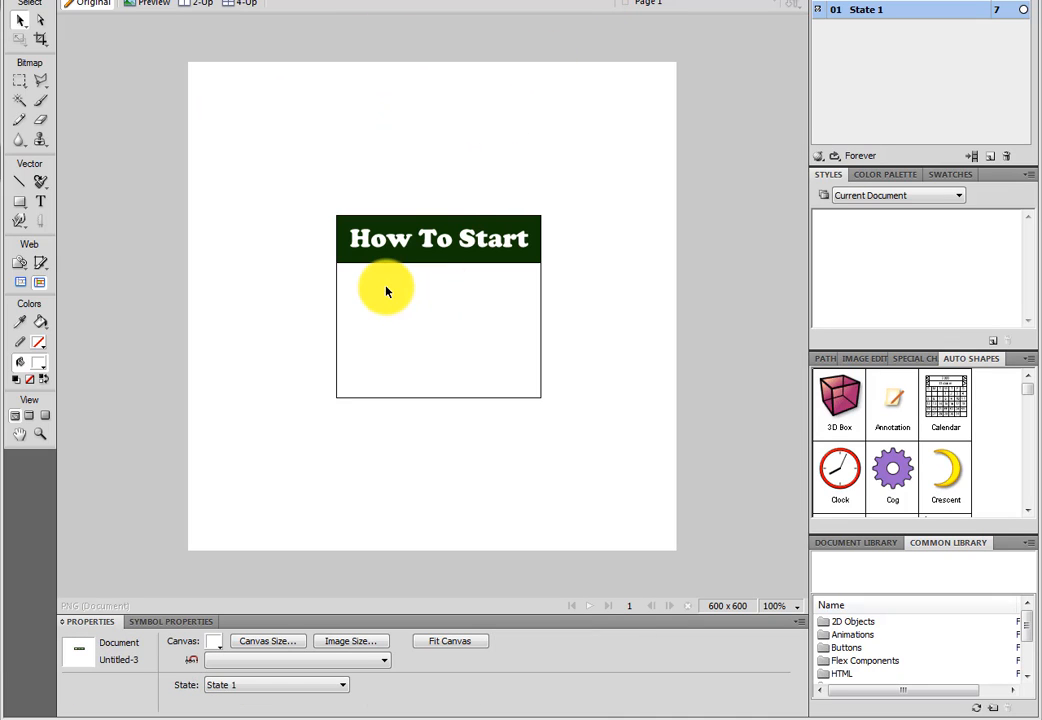
key(ctrl+v)
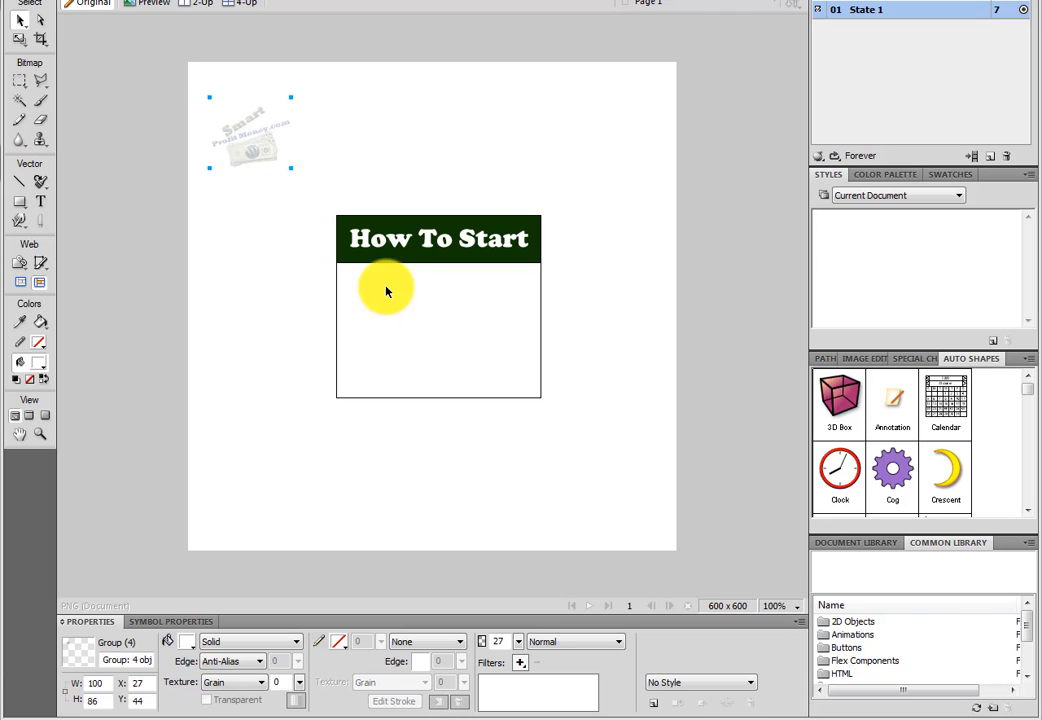
drag(256, 151, 293, 386)
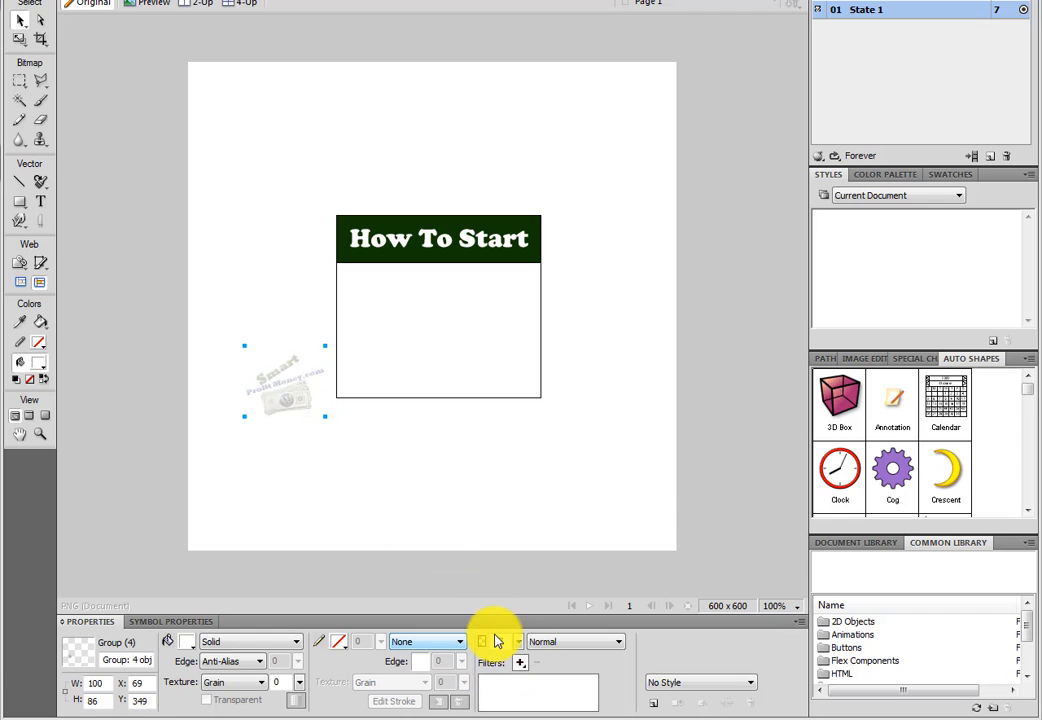
Step: Raise the logo's opacity to 100 percent and set it back to 27 percent
drag(518, 641, 523, 580)
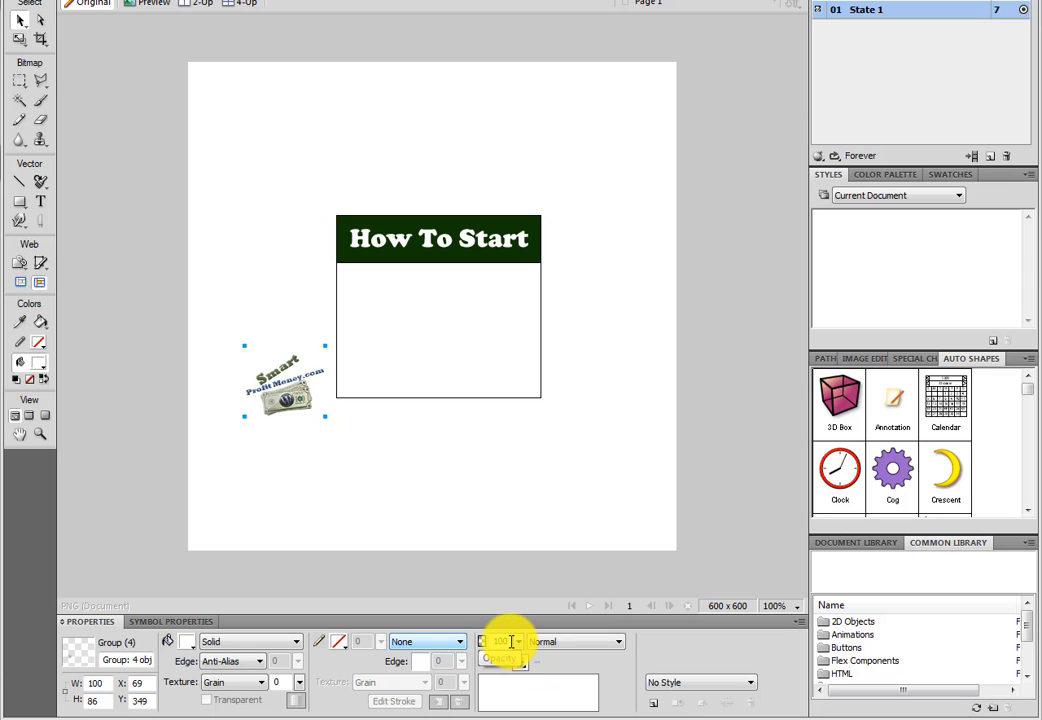
drag(511, 642, 481, 641)
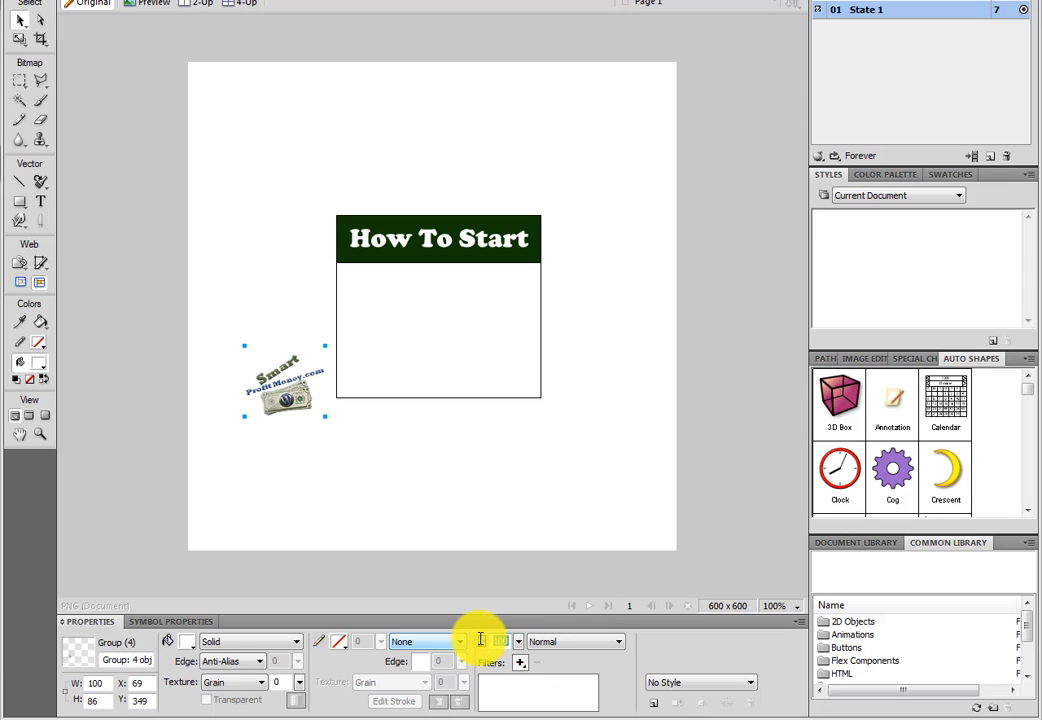
click(466, 527)
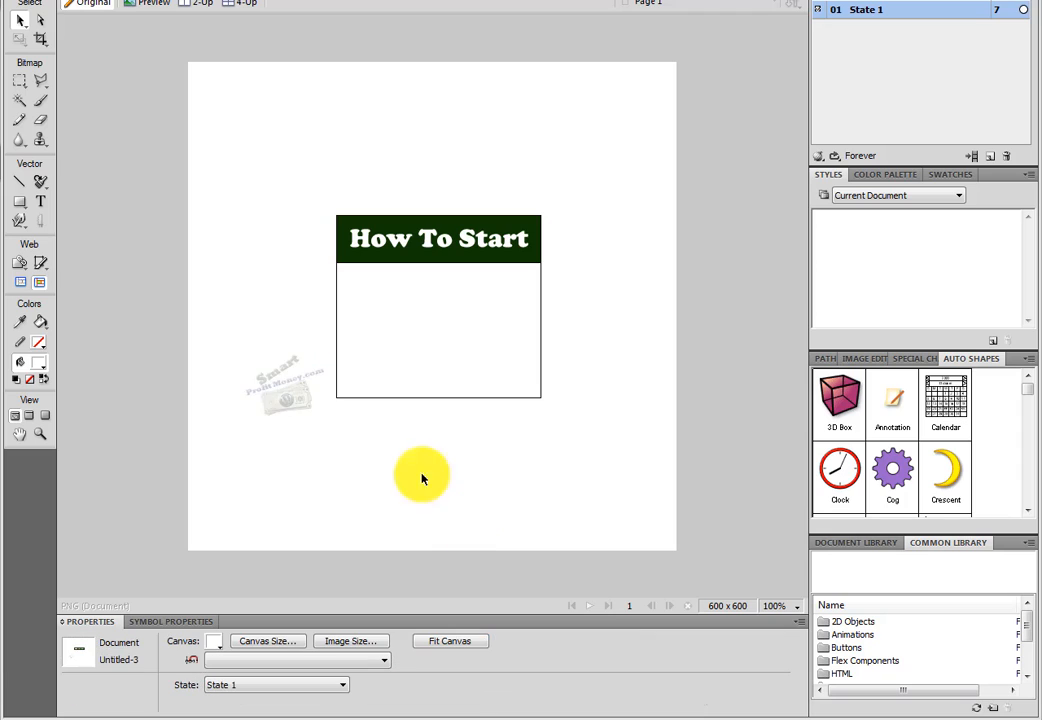
Step: Move the faded logo into the banner's left half, overlapping the header's lower edge, at about X 193, Y 204
drag(281, 390, 378, 272)
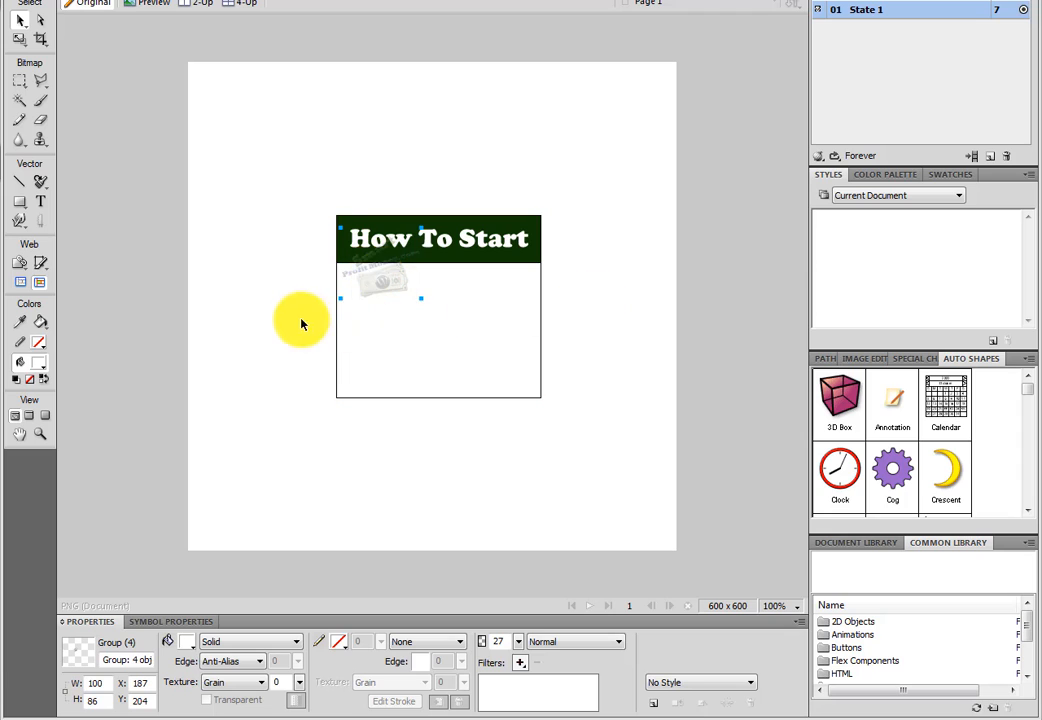
click(381, 300)
click(377, 290)
drag(381, 291, 386, 290)
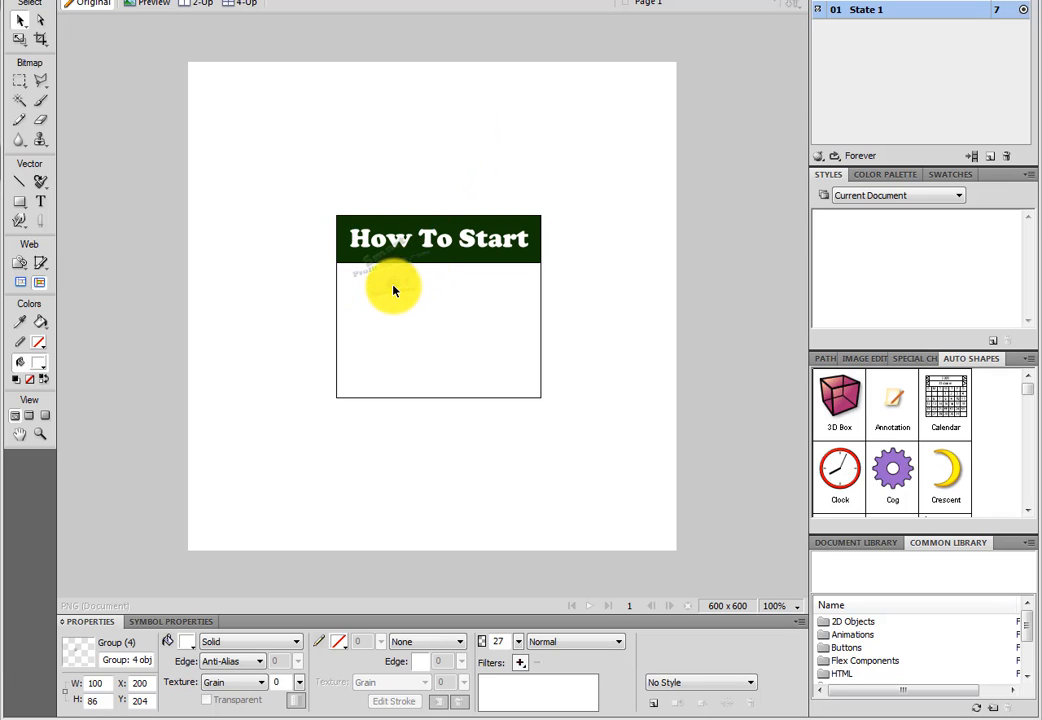
key(ctrl+z)
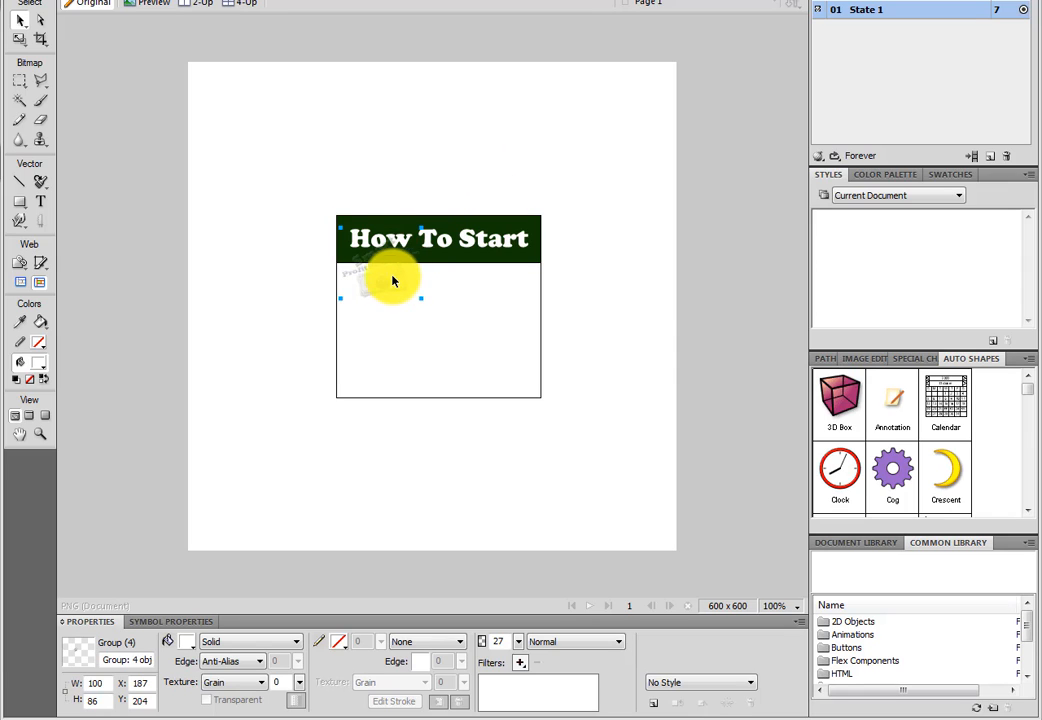
drag(395, 279, 400, 284)
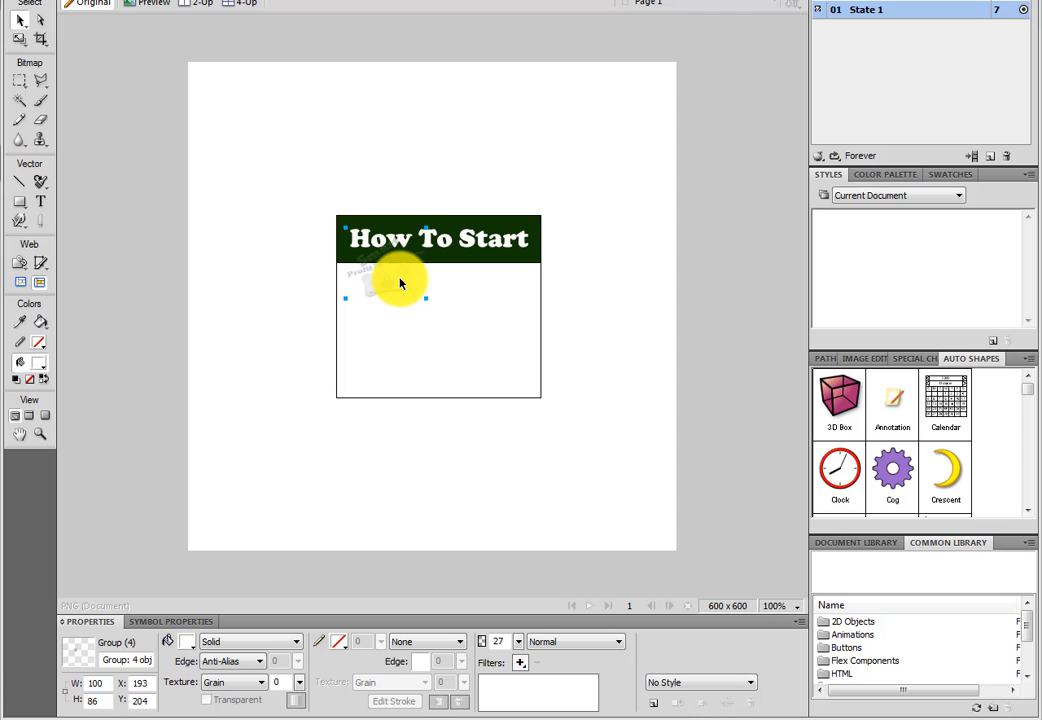
click(434, 152)
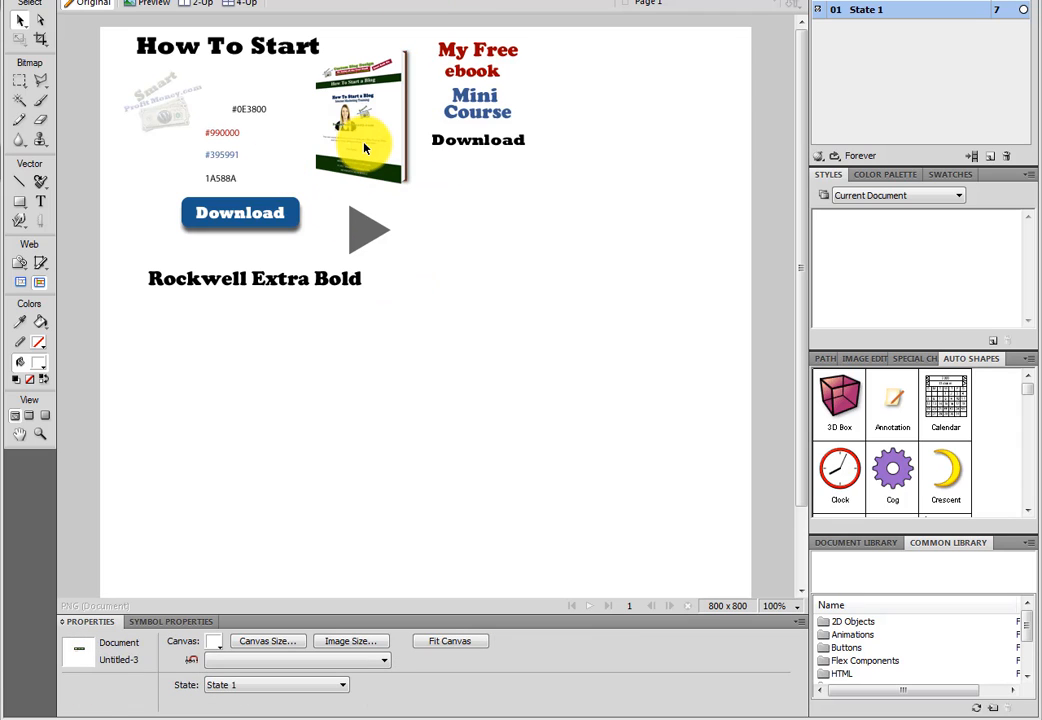
Step: Copy the ebook cover image from the prepared graphics into the banner document and place it in the banner's right half
click(364, 149)
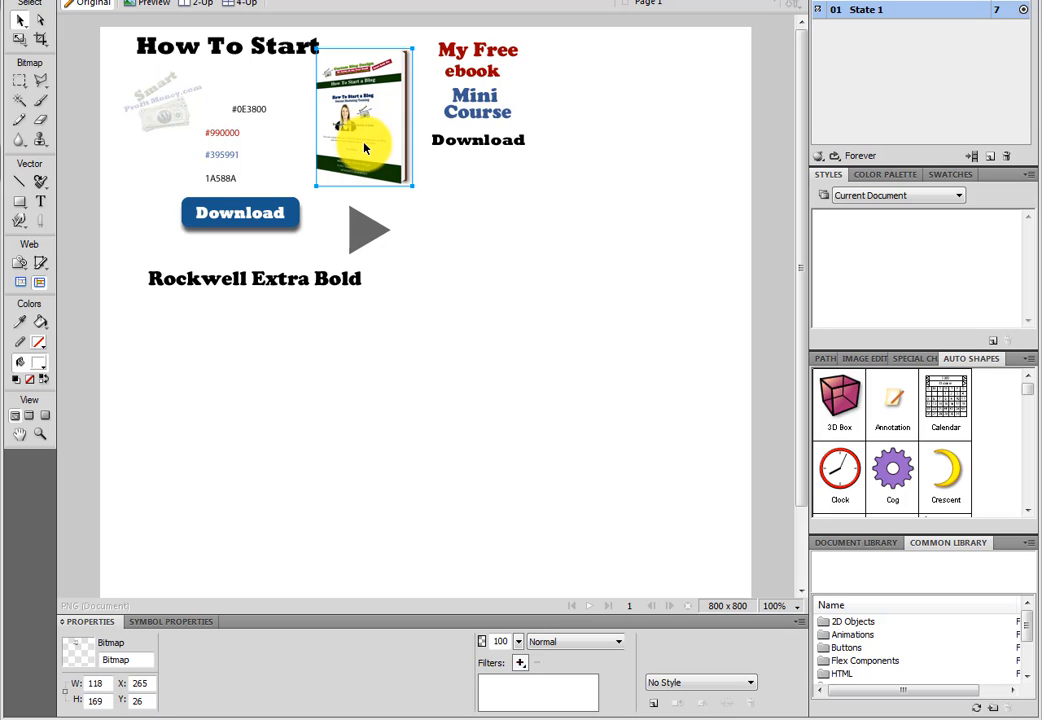
click(560, 0)
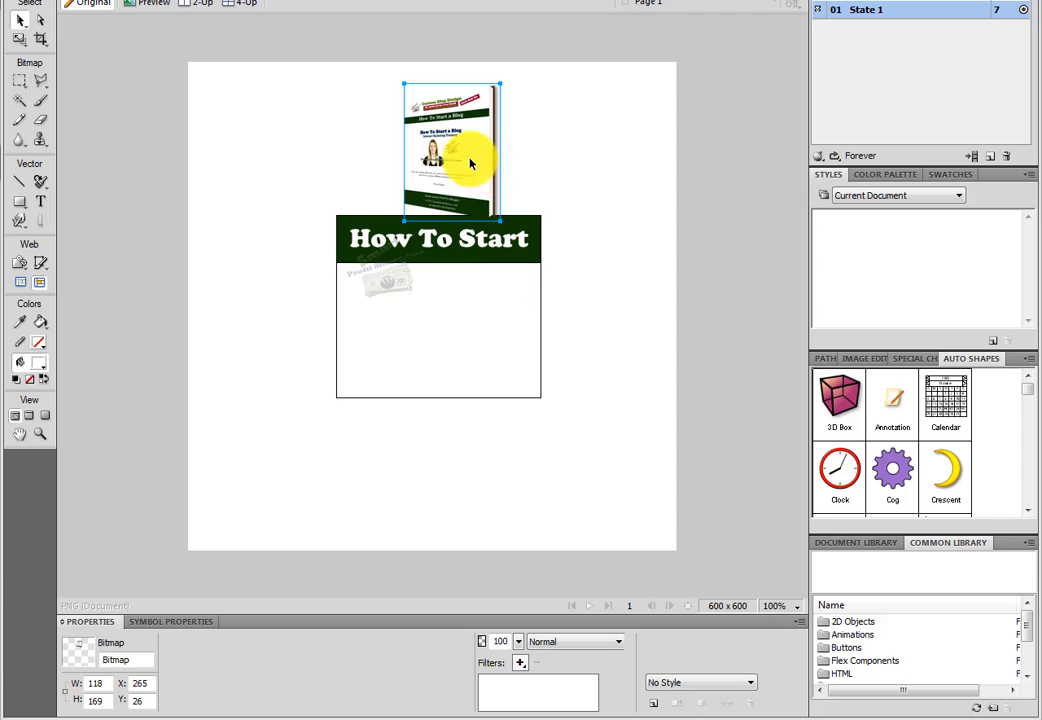
drag(472, 158, 496, 326)
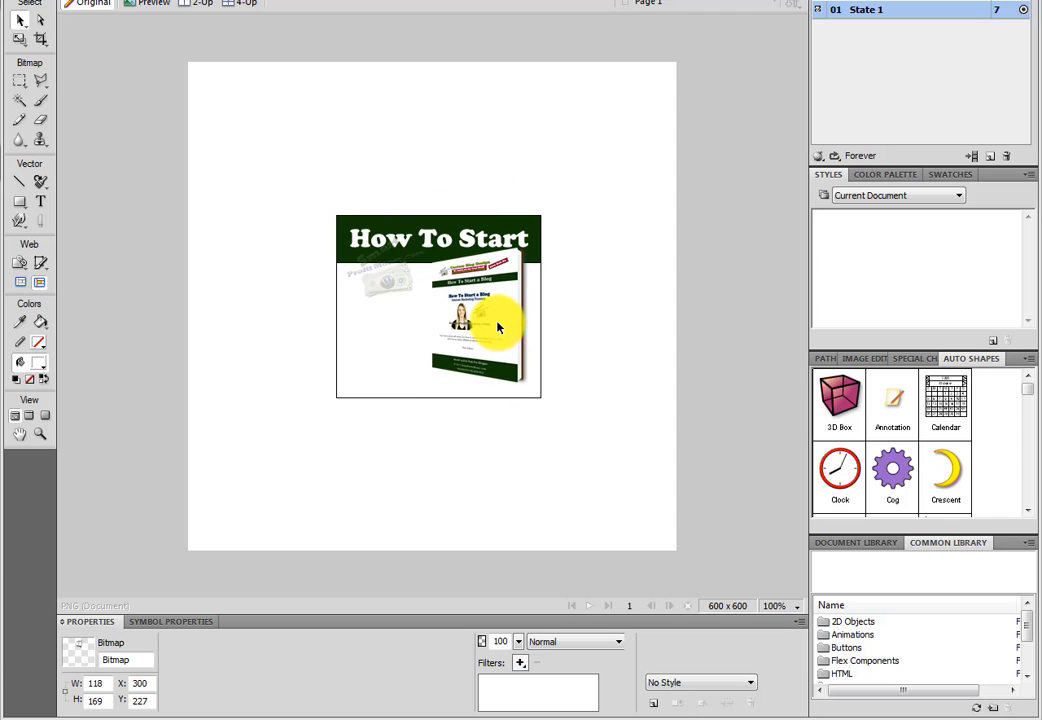
Step: Scale the ebook cover down to about 109 by 157 pixels and nudge it up to Y 231 so it overlaps the header
click(20, 40)
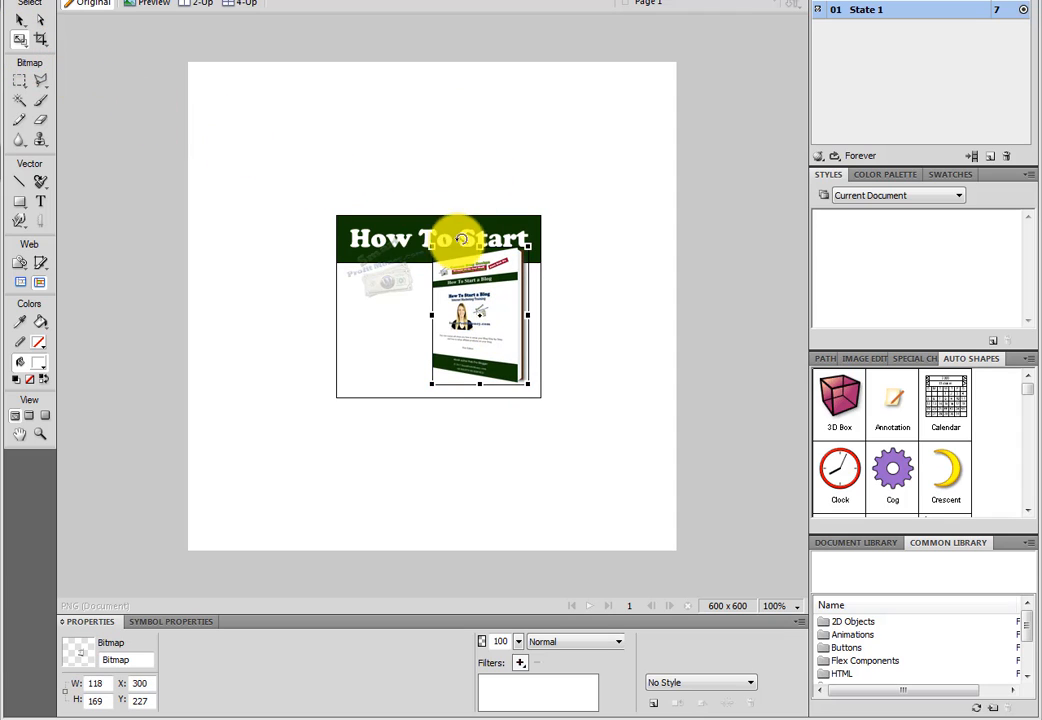
drag(444, 256, 447, 259)
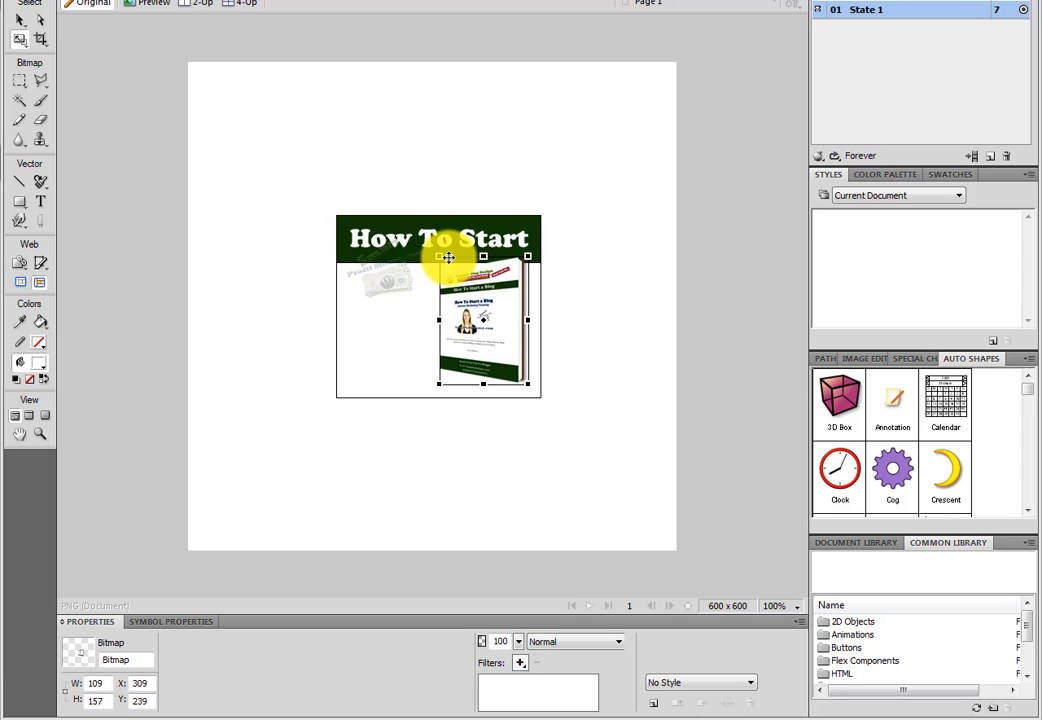
click(20, 21)
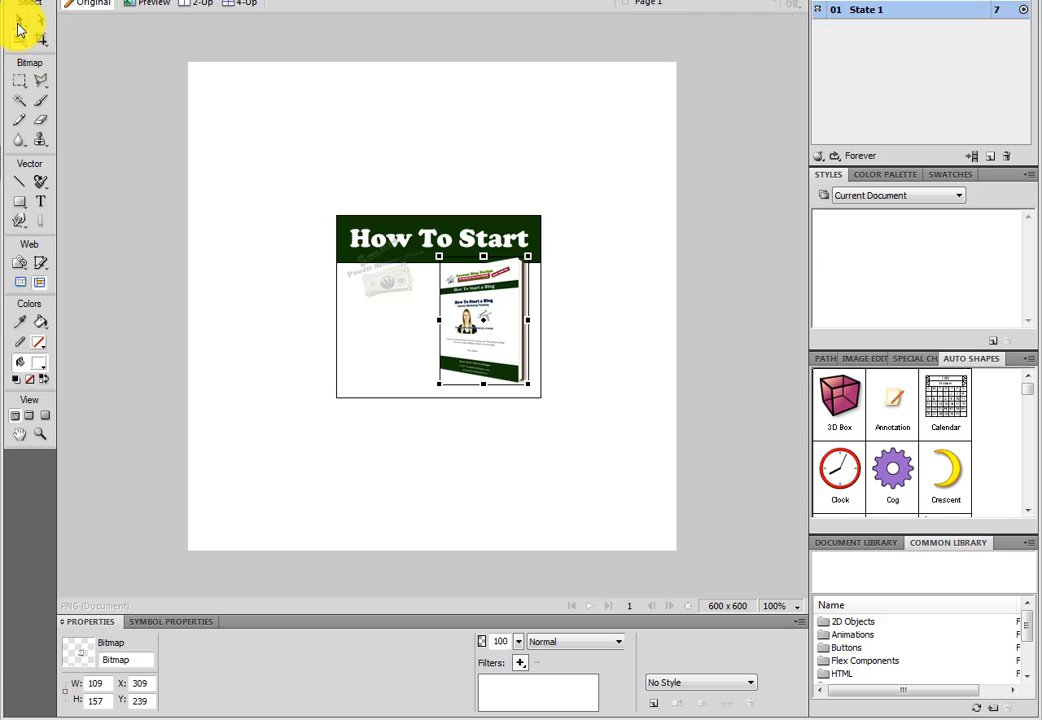
key(m)
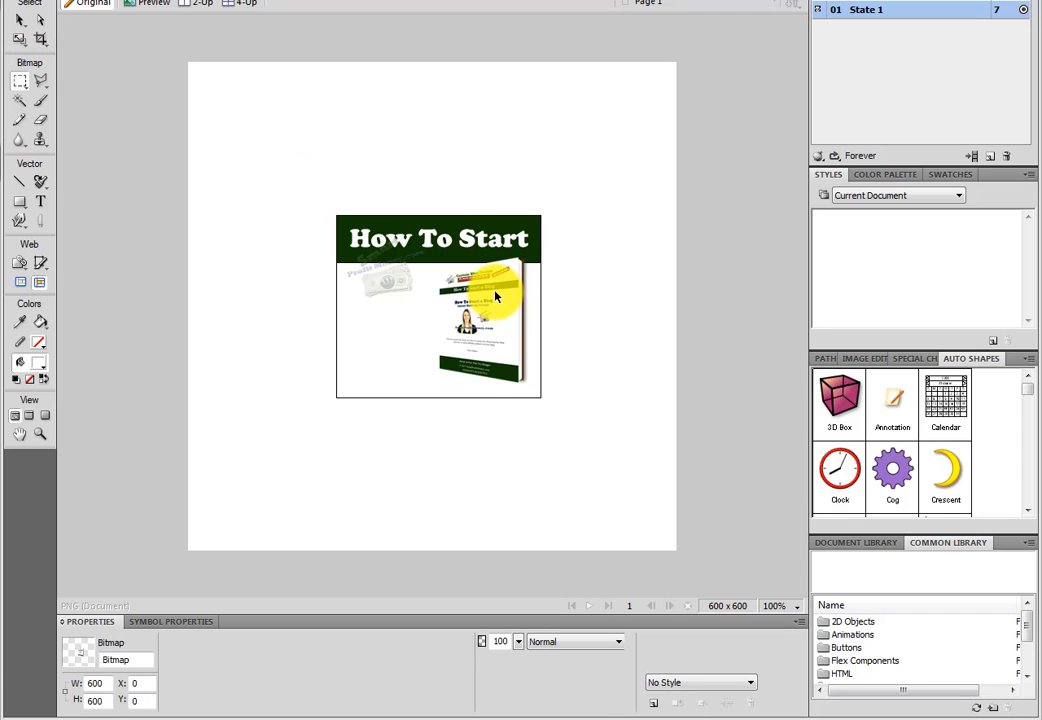
click(492, 296)
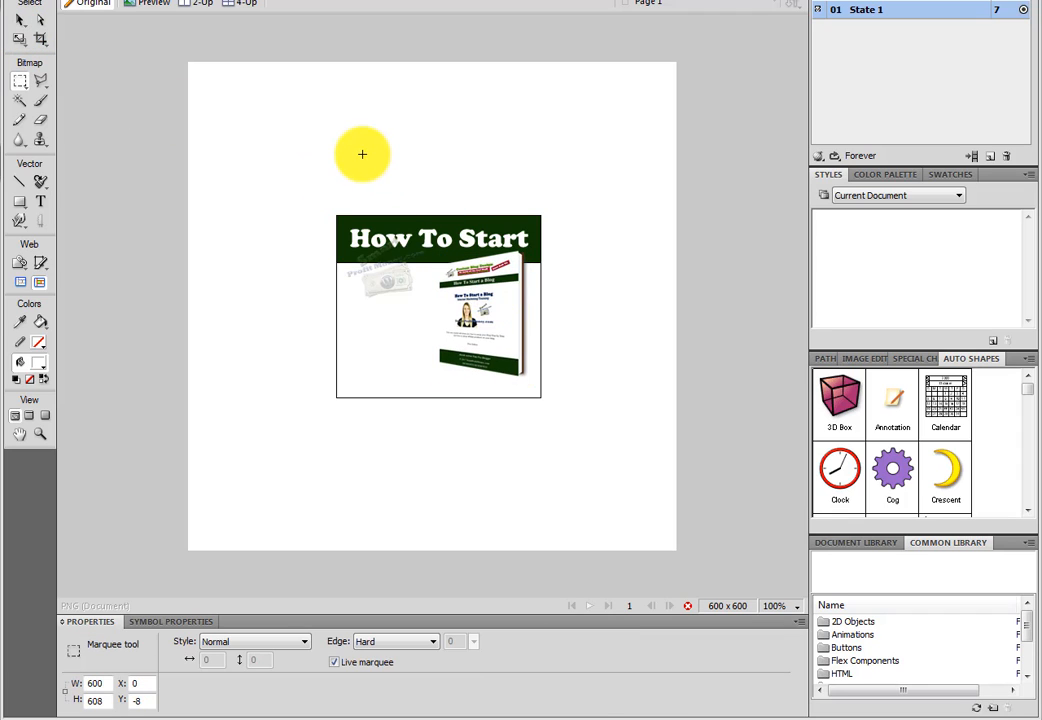
click(18, 24)
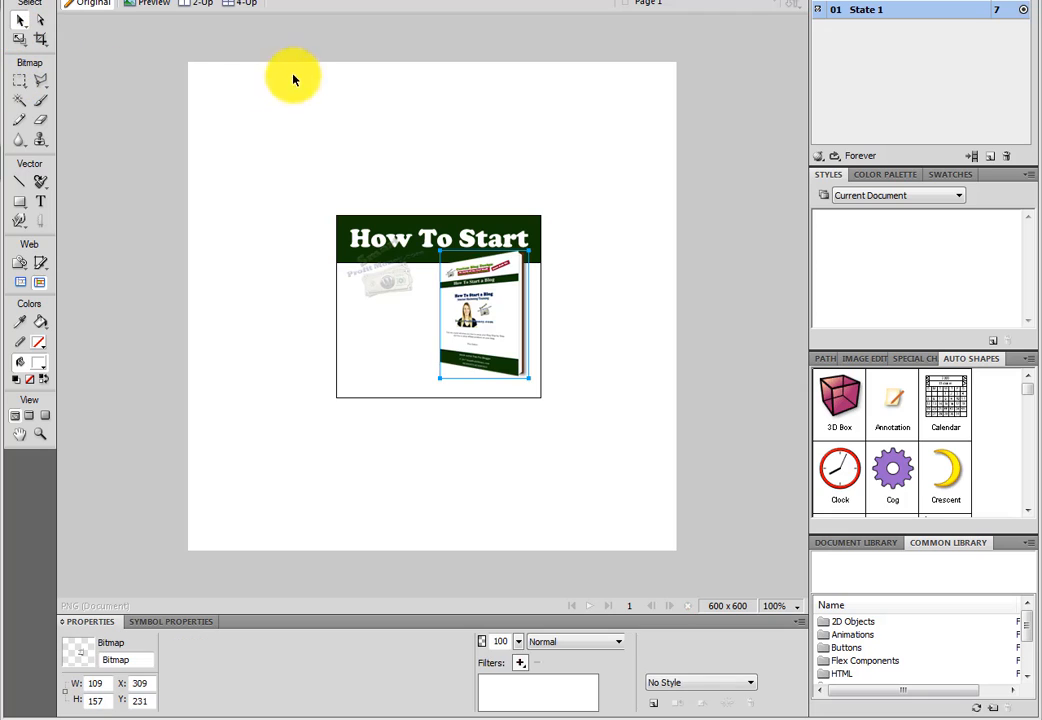
click(375, 119)
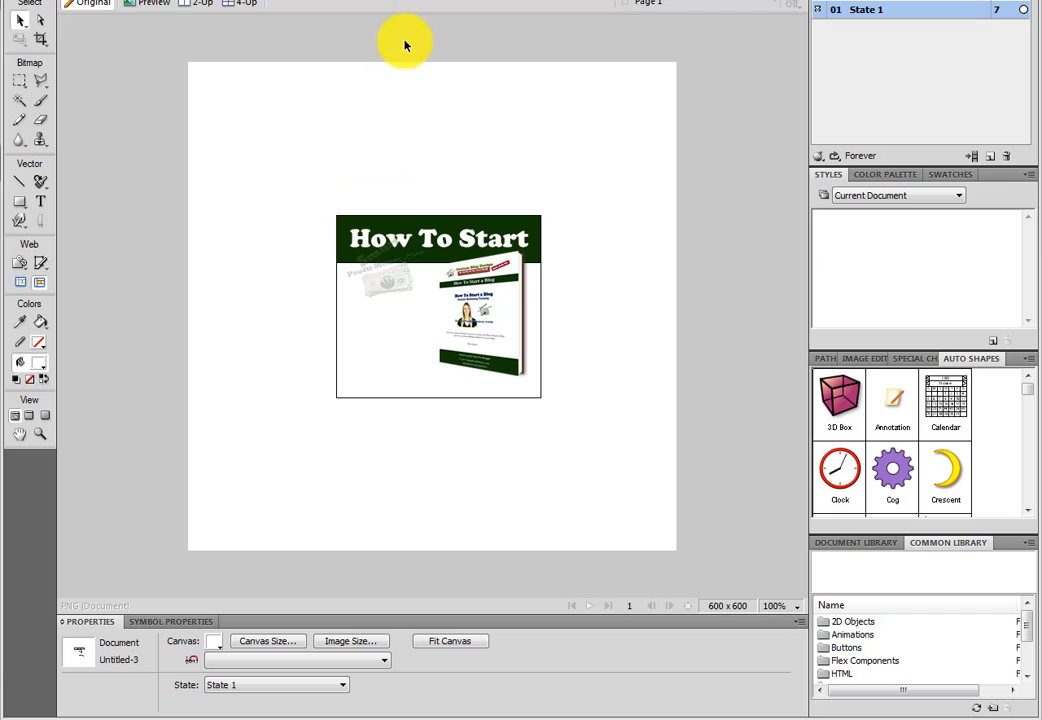
Step: Select the red "My Free" sample text in the prepared graphics document to pick up its text colour, and return to the banner
click(406, 2)
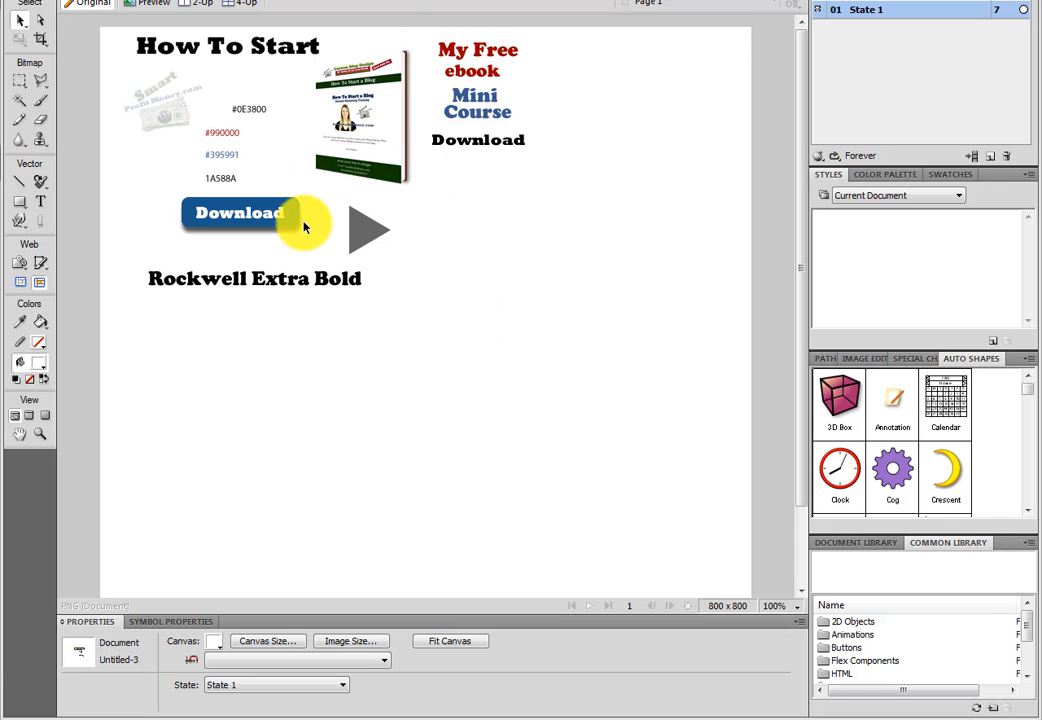
click(453, 62)
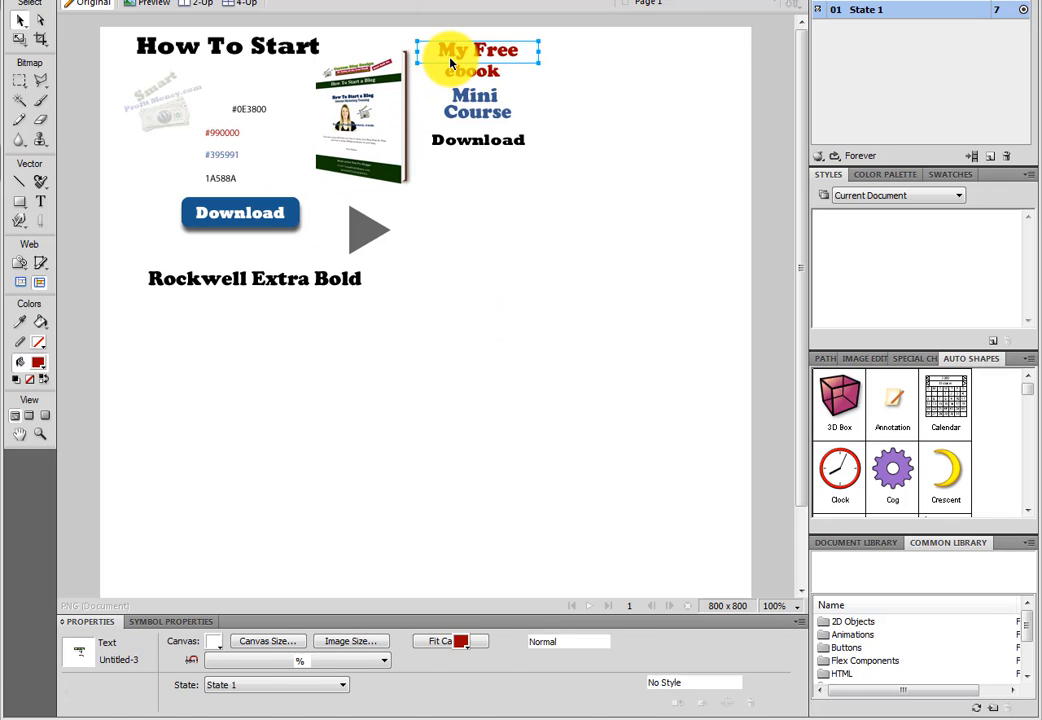
click(578, 4)
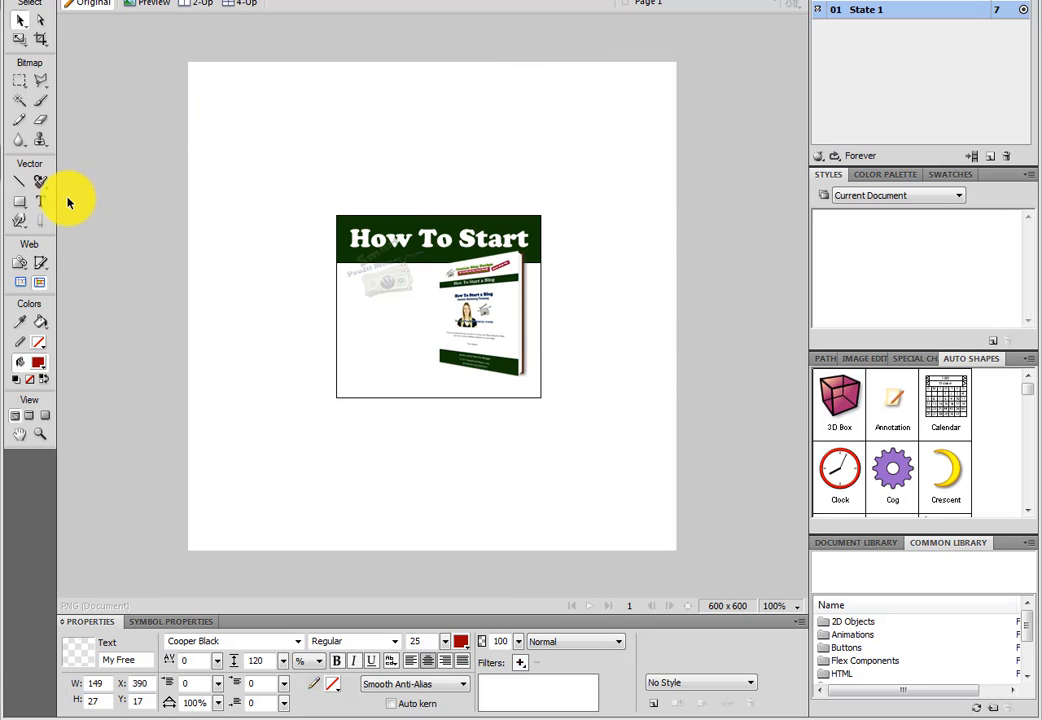
click(40, 202)
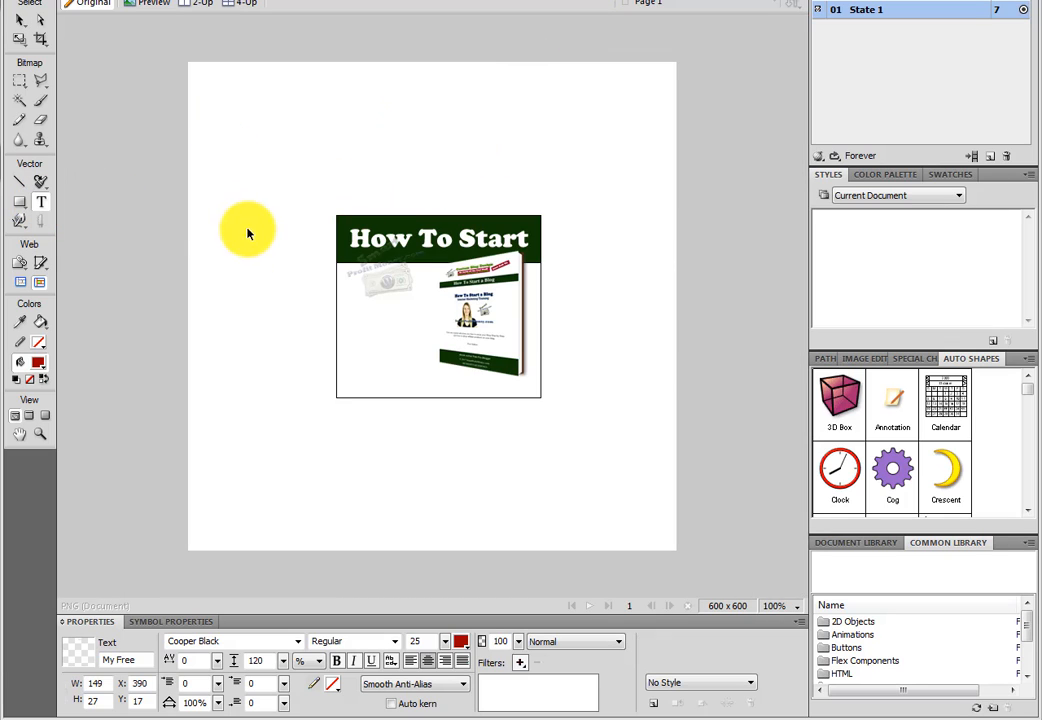
click(350, 300)
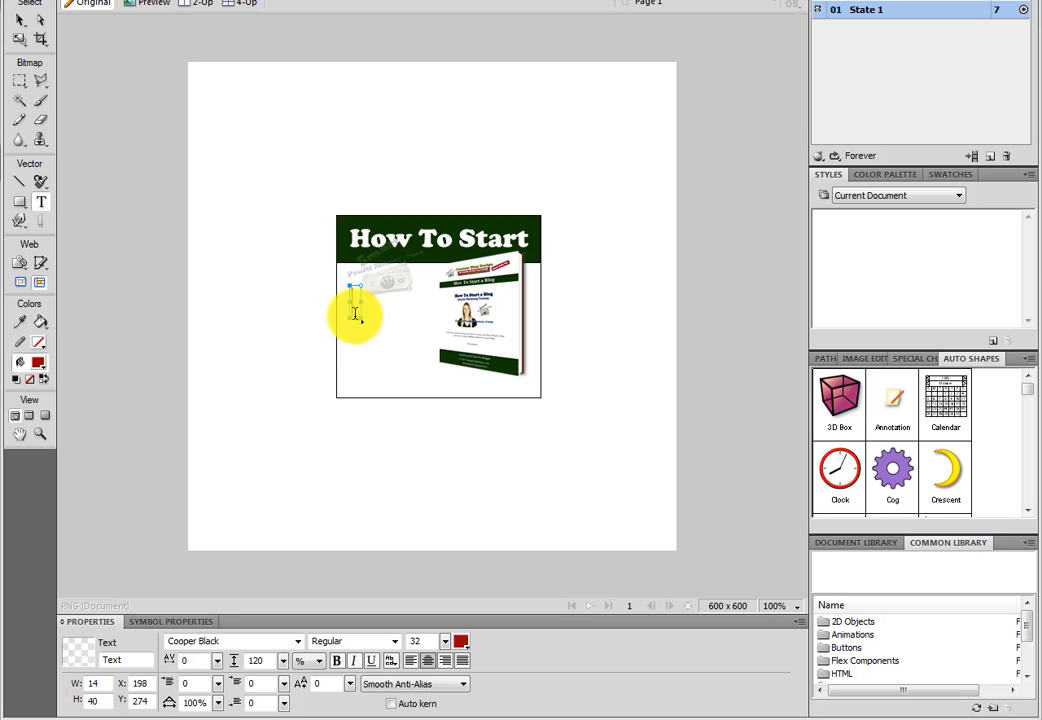
click(20, 20)
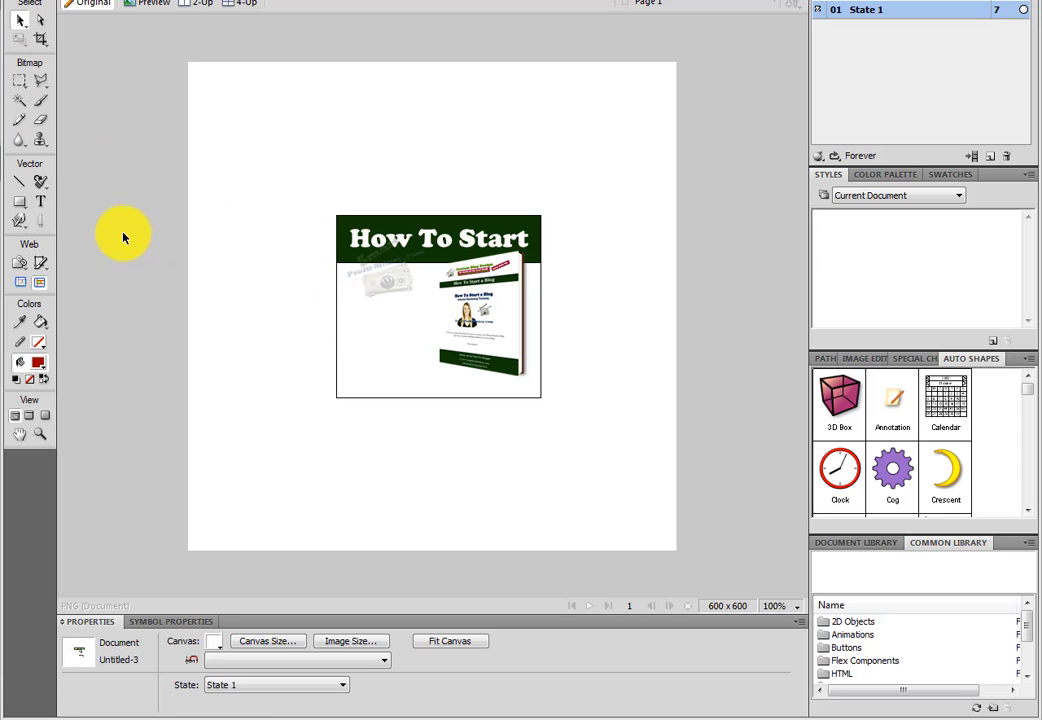
Step: Add the red Cooper Black text "My Free" in a 100-pixel-wide box below the faded logo and set its size to 22
click(40, 202)
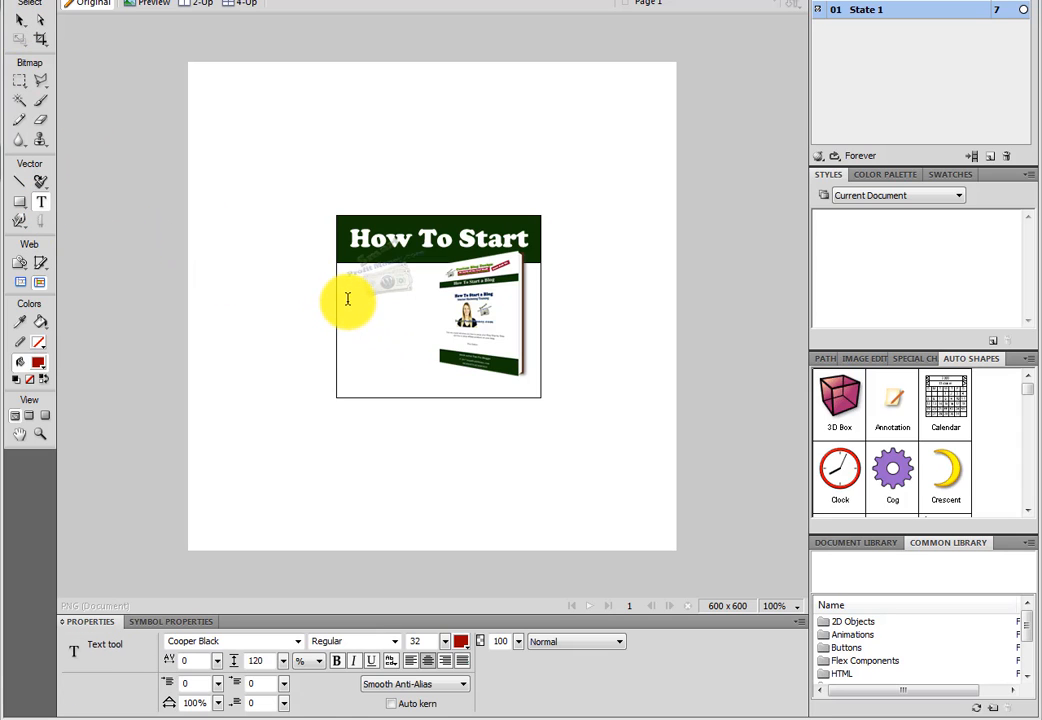
drag(347, 299, 424, 311)
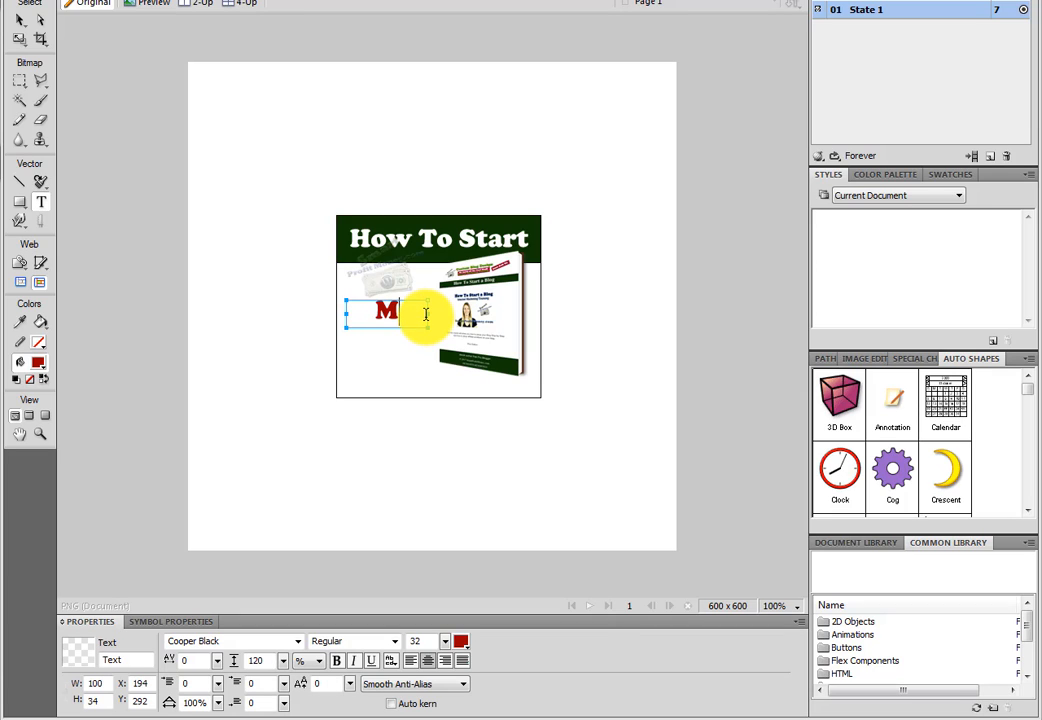
text(My Free)
drag(360, 303, 381, 645)
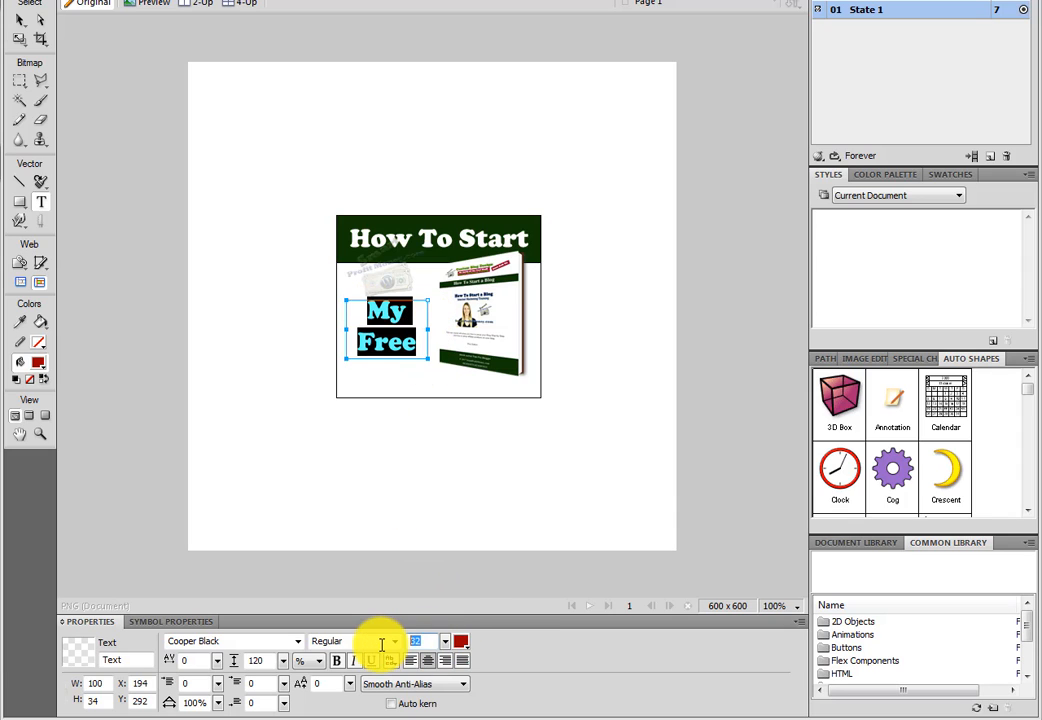
text(22)
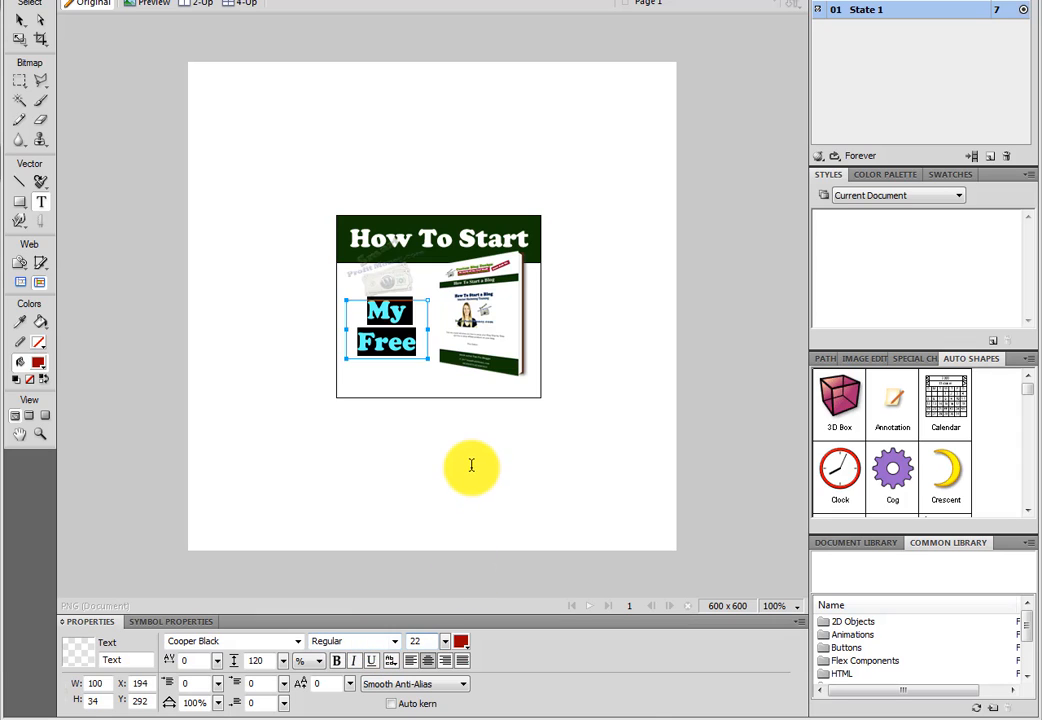
click(377, 366)
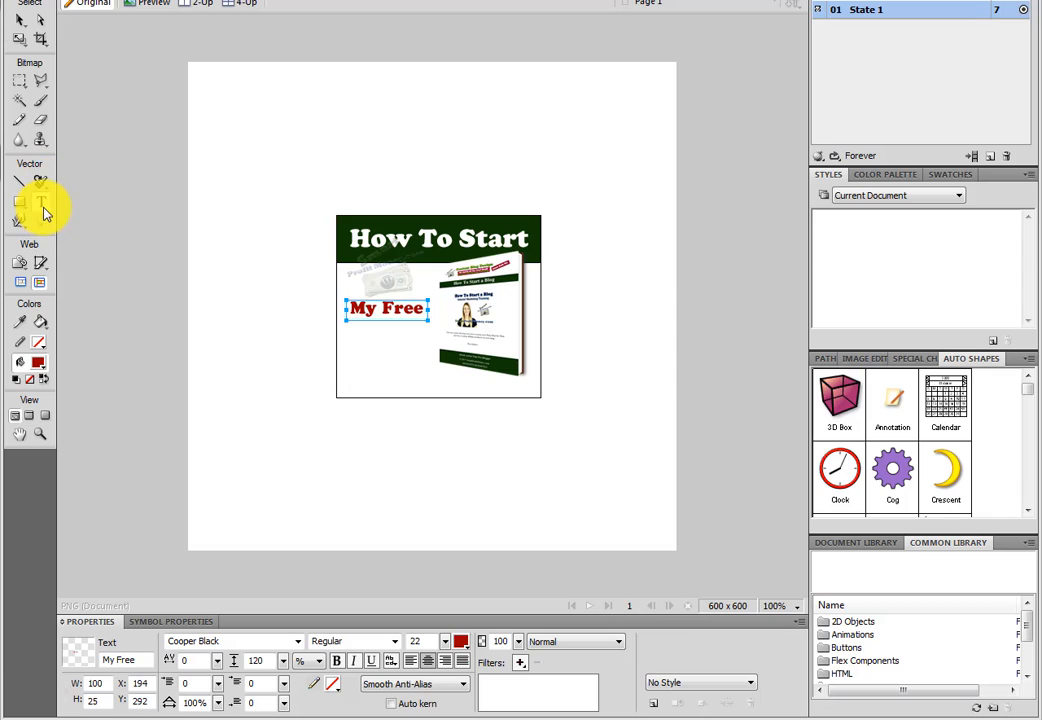
Step: Add the red text "ebook" at size 22, move it directly beneath "My Free" at X 194, Y 317, and select both lines
drag(347, 334, 427, 337)
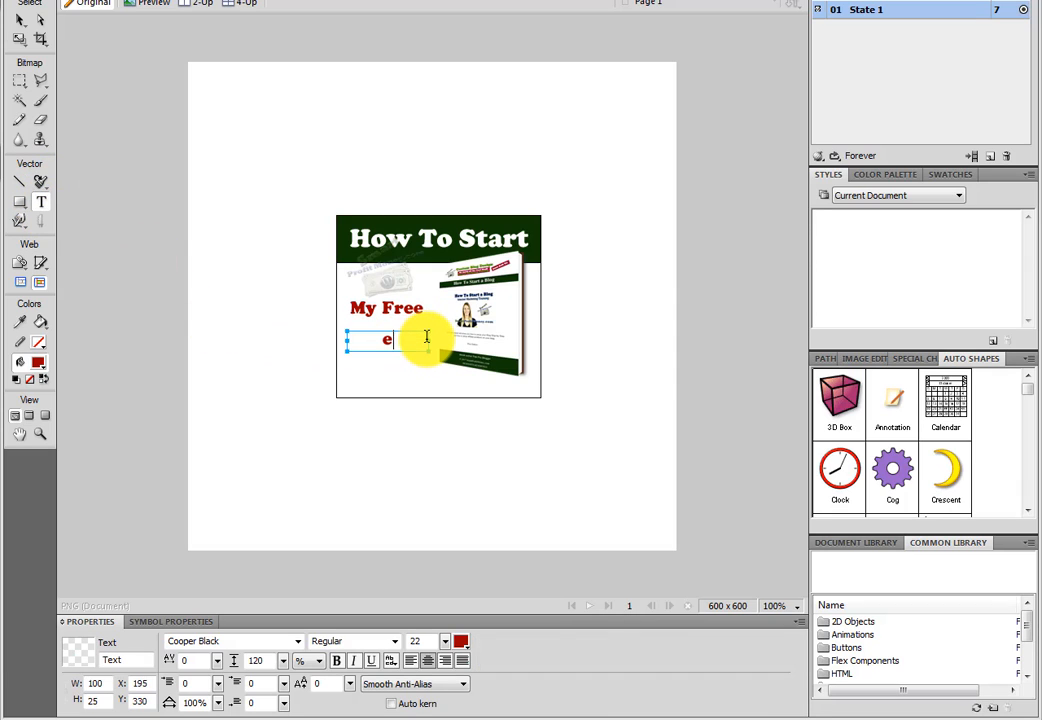
text(ebook)
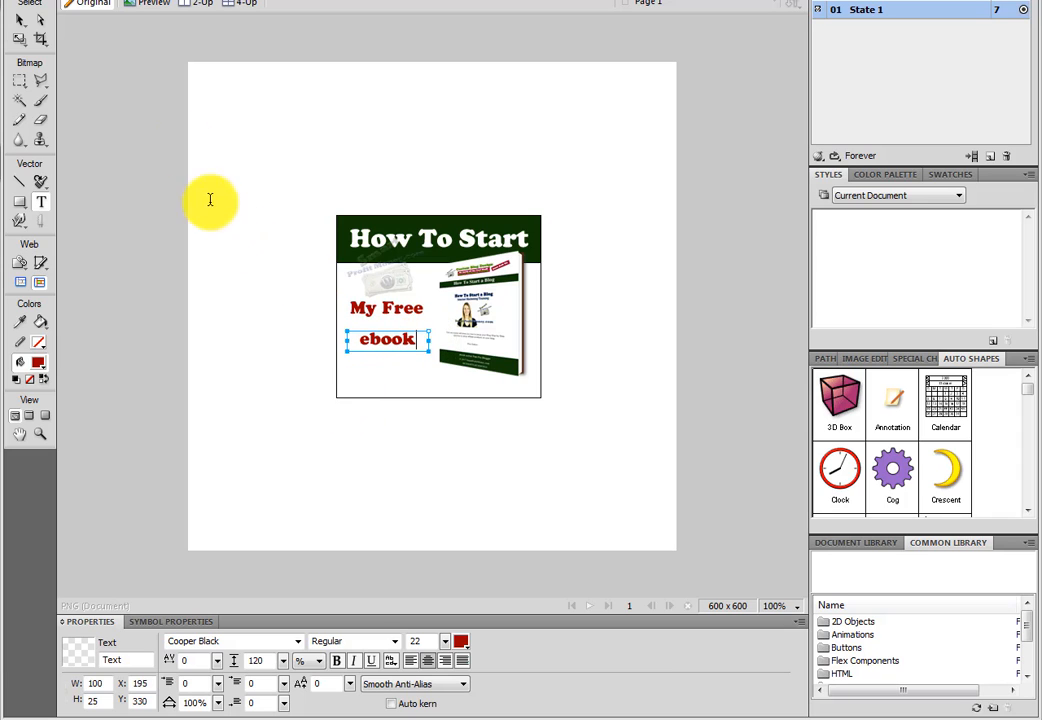
click(20, 20)
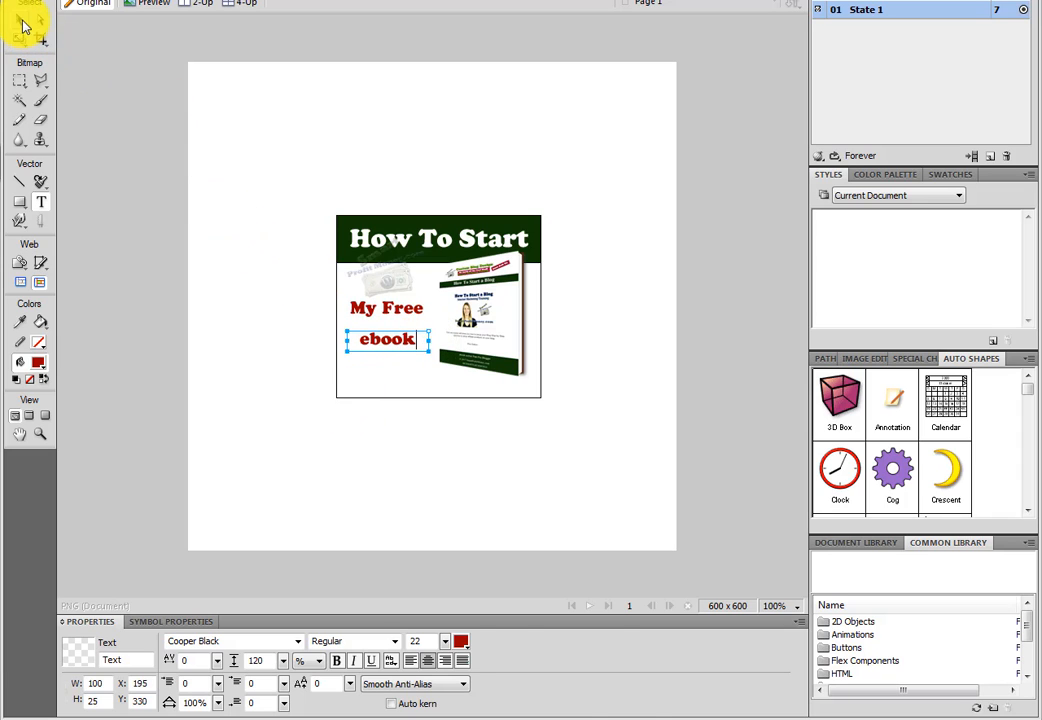
click(386, 309)
click(398, 342)
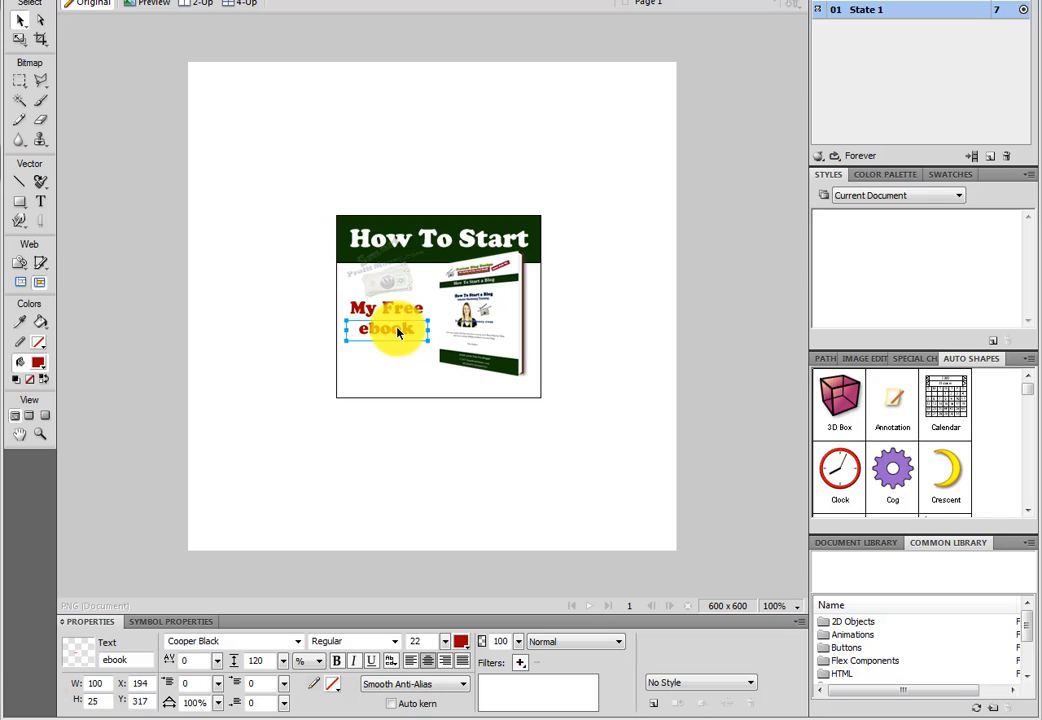
click(397, 314)
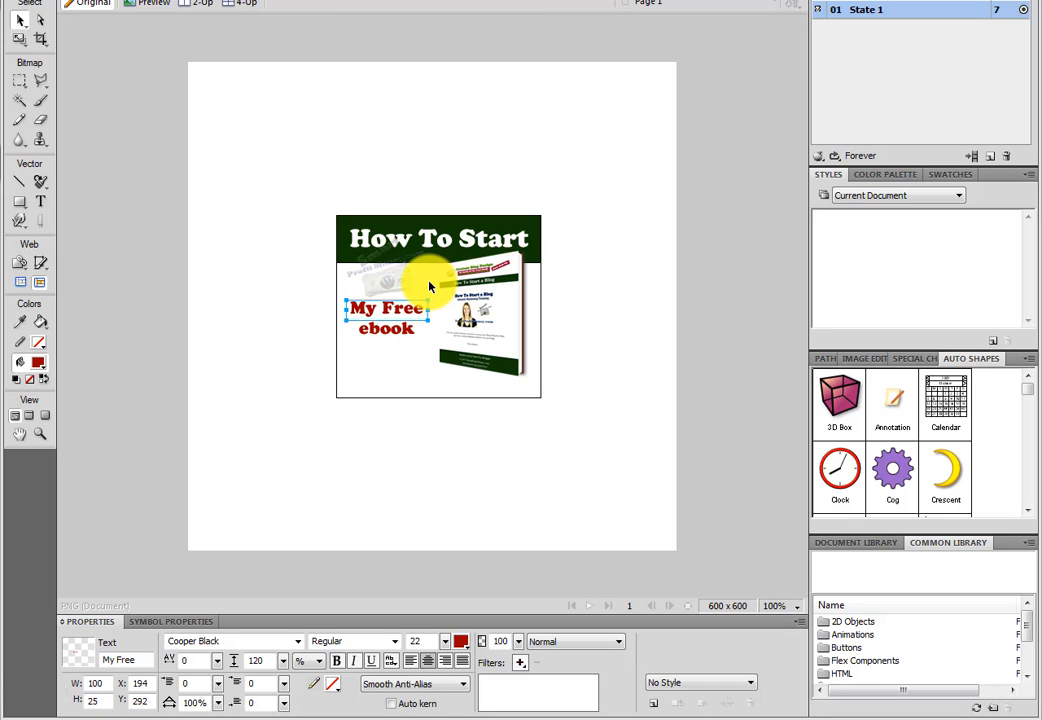
shift+click(397, 328)
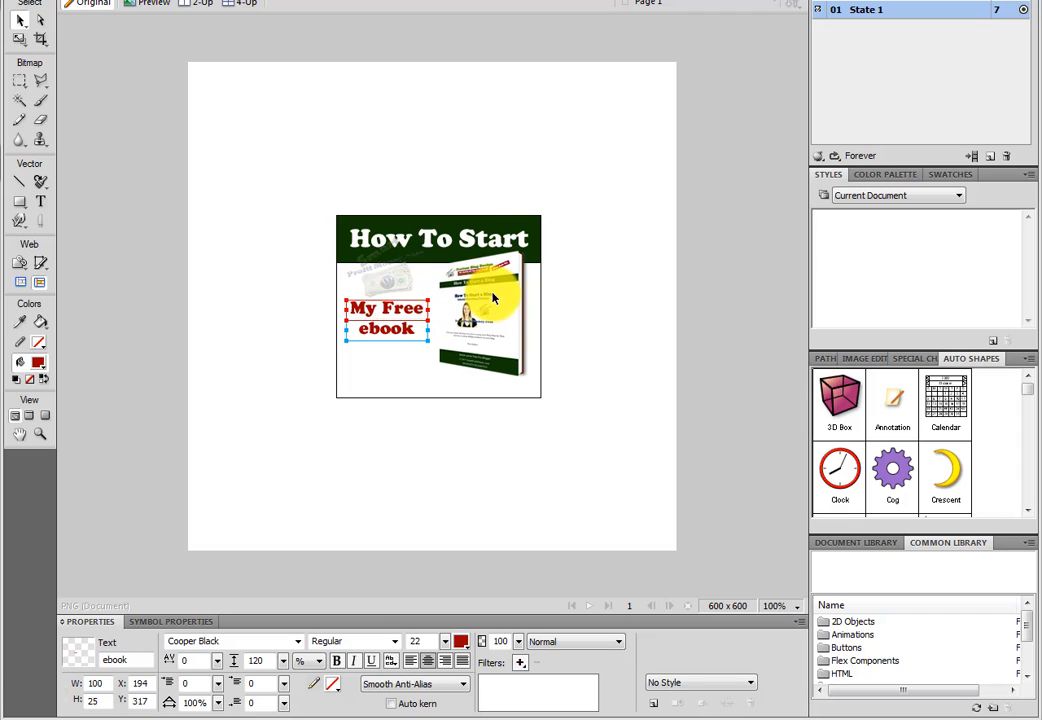
Step: Check the prepared Mini and Course sample texts, then add "Mini" at size 22 to the banner and move it up directly below "ebook"
click(481, 2)
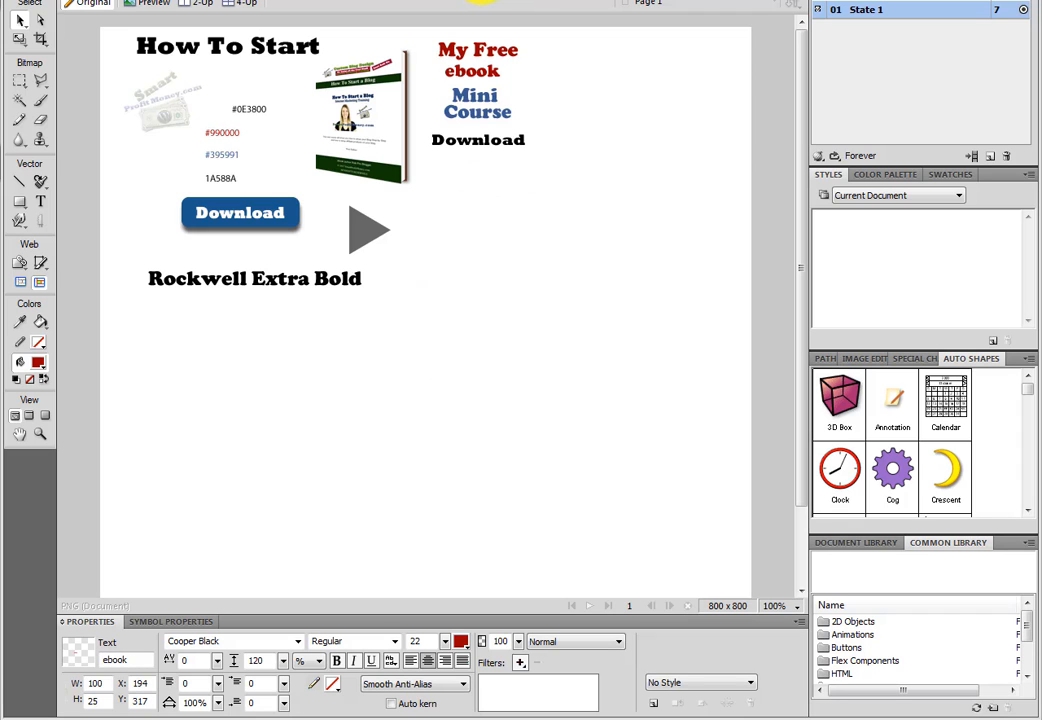
click(478, 121)
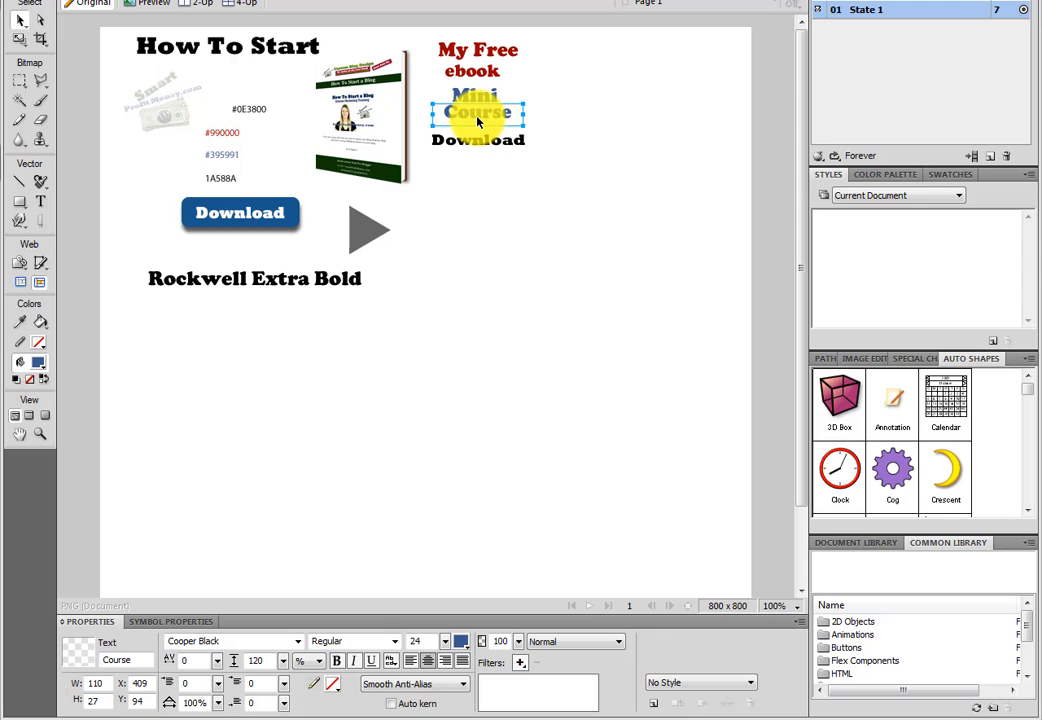
click(477, 98)
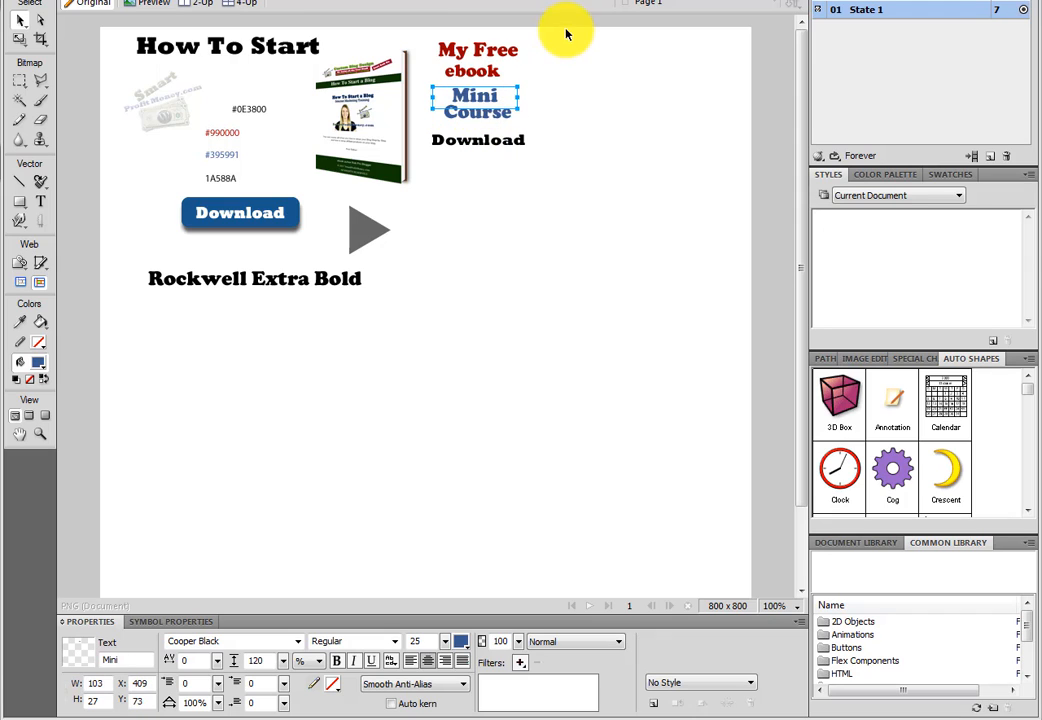
click(586, 2)
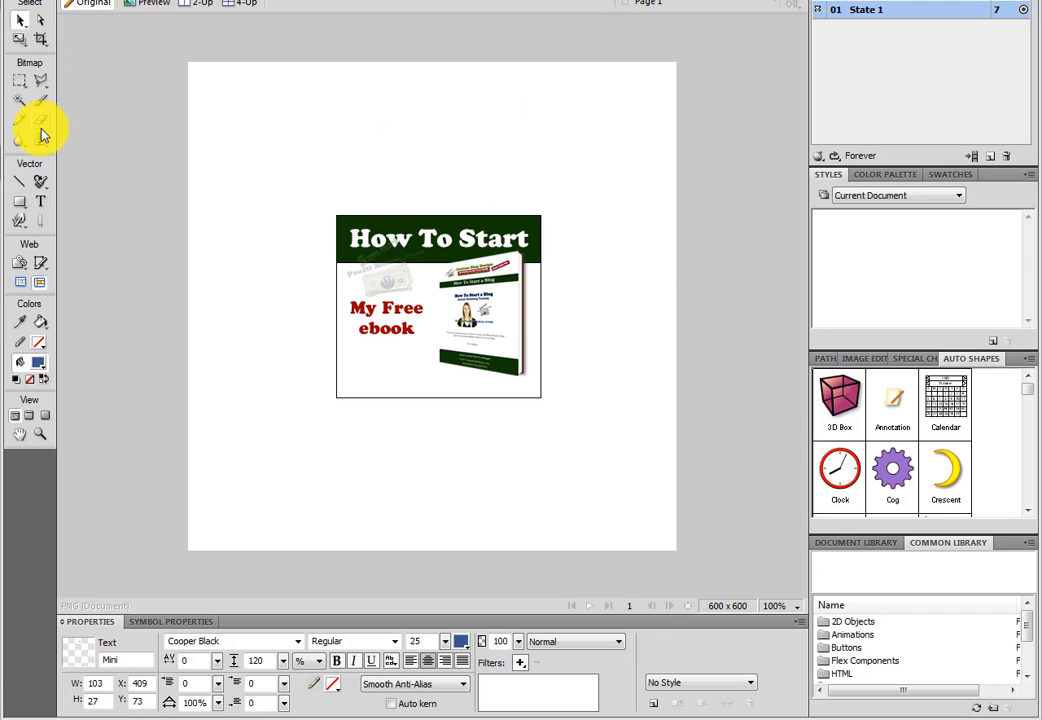
click(40, 201)
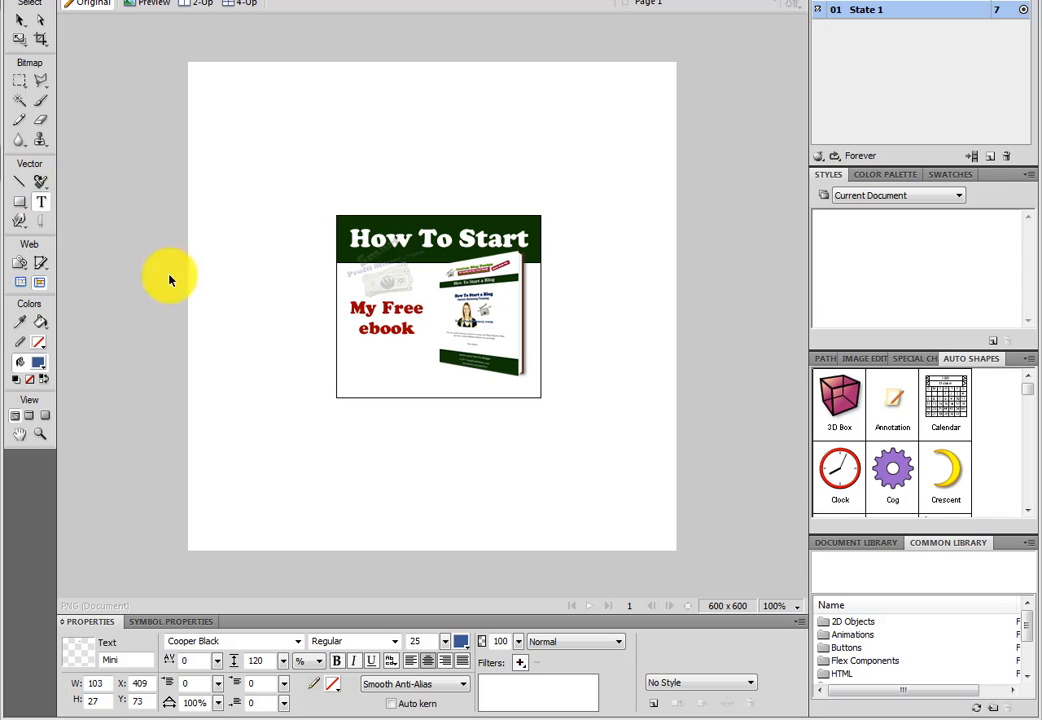
click(349, 330)
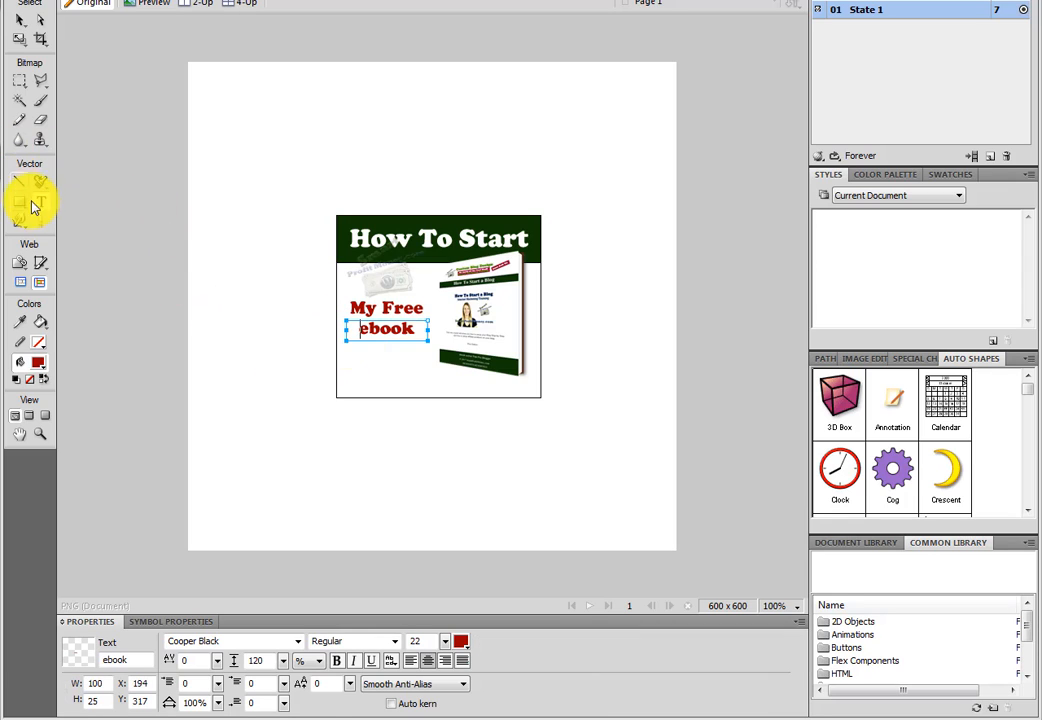
drag(346, 359, 418, 370)
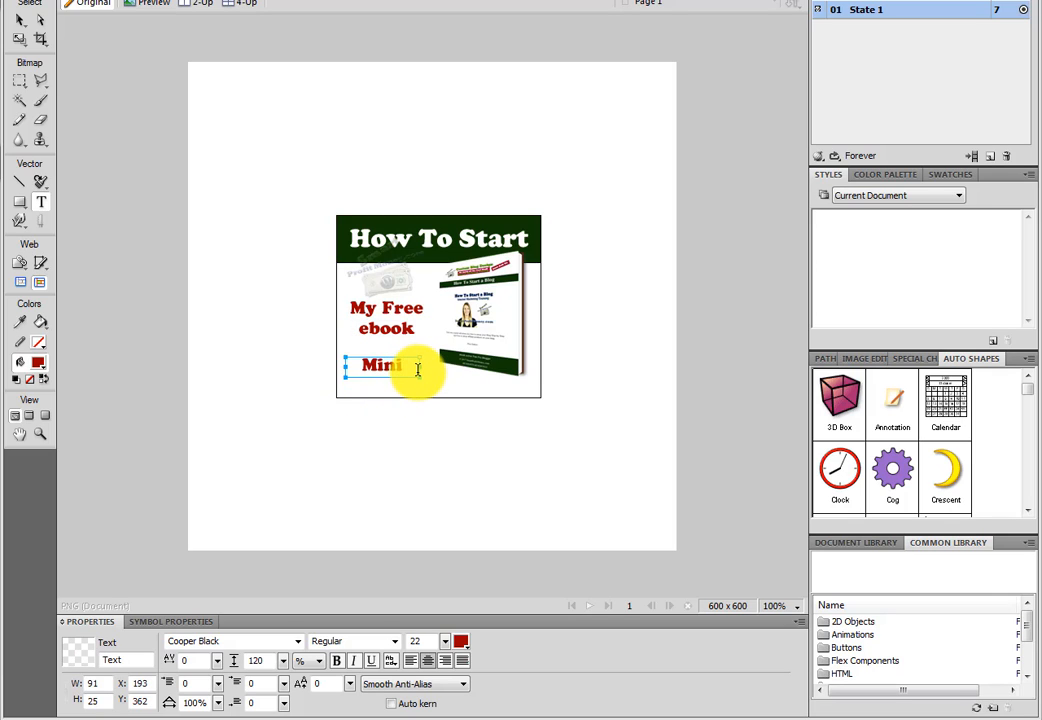
click(20, 20)
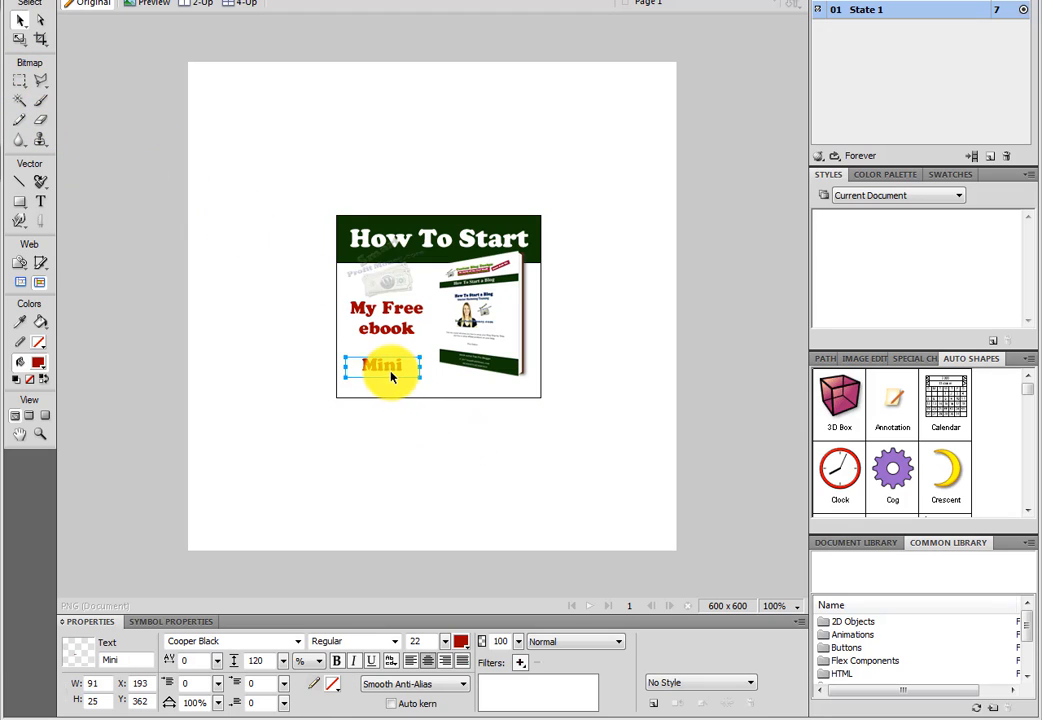
drag(392, 379, 388, 361)
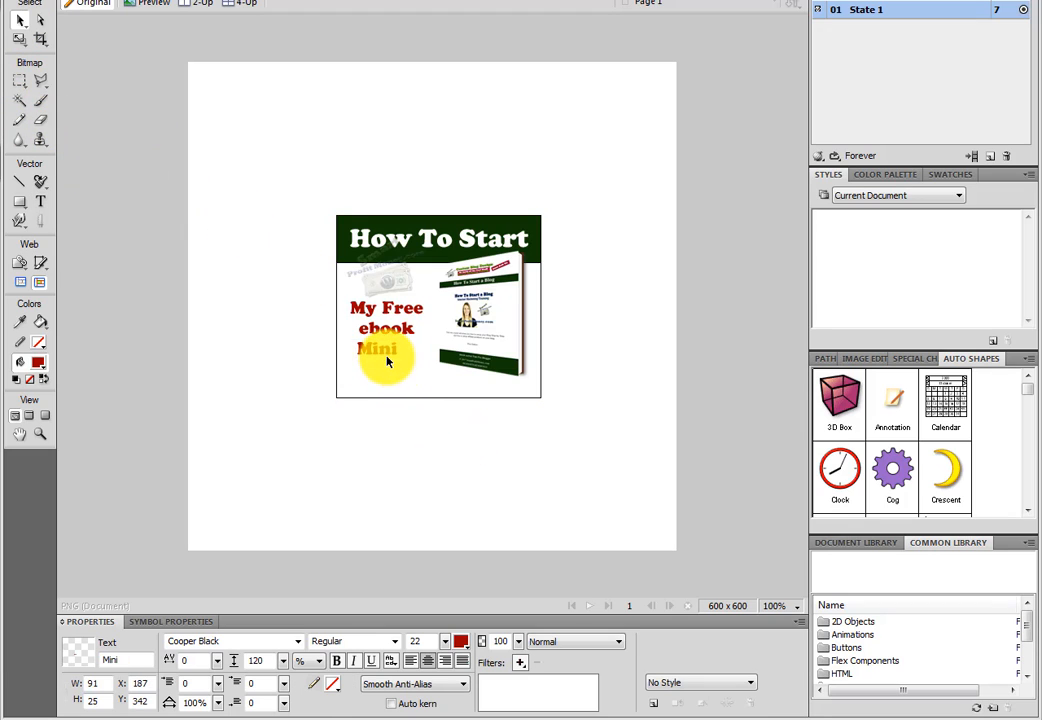
Step: Add the text "Course" at size 22 in a 118-pixel-wide box and move it beneath "Mini" at about X 184, Y 363
click(40, 200)
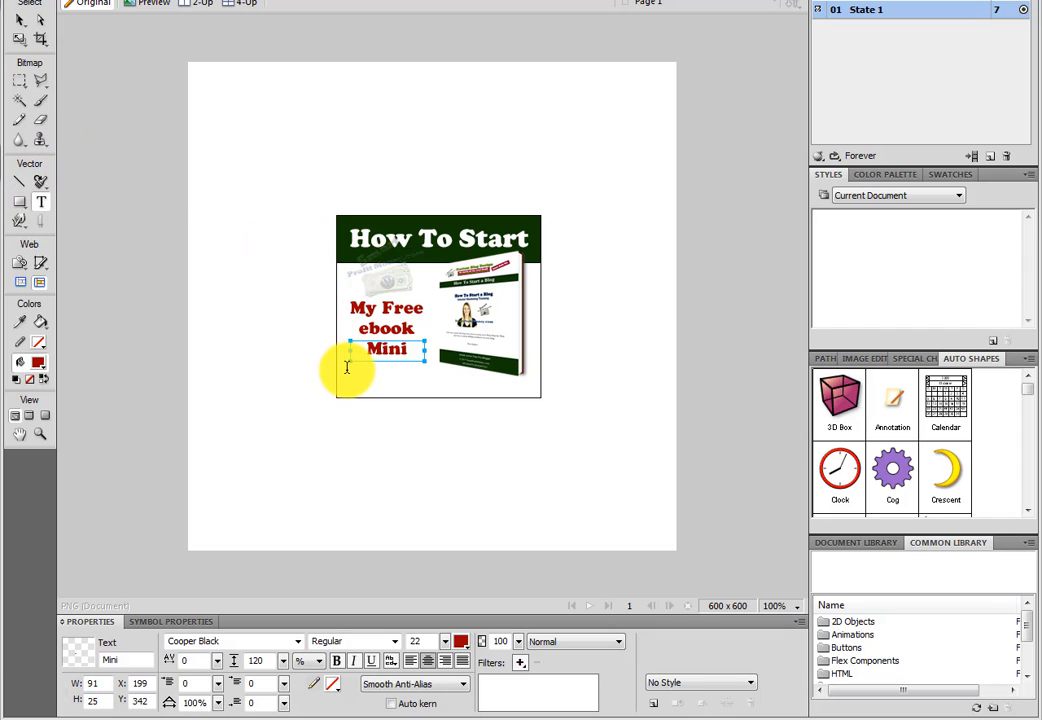
drag(347, 371, 439, 377)
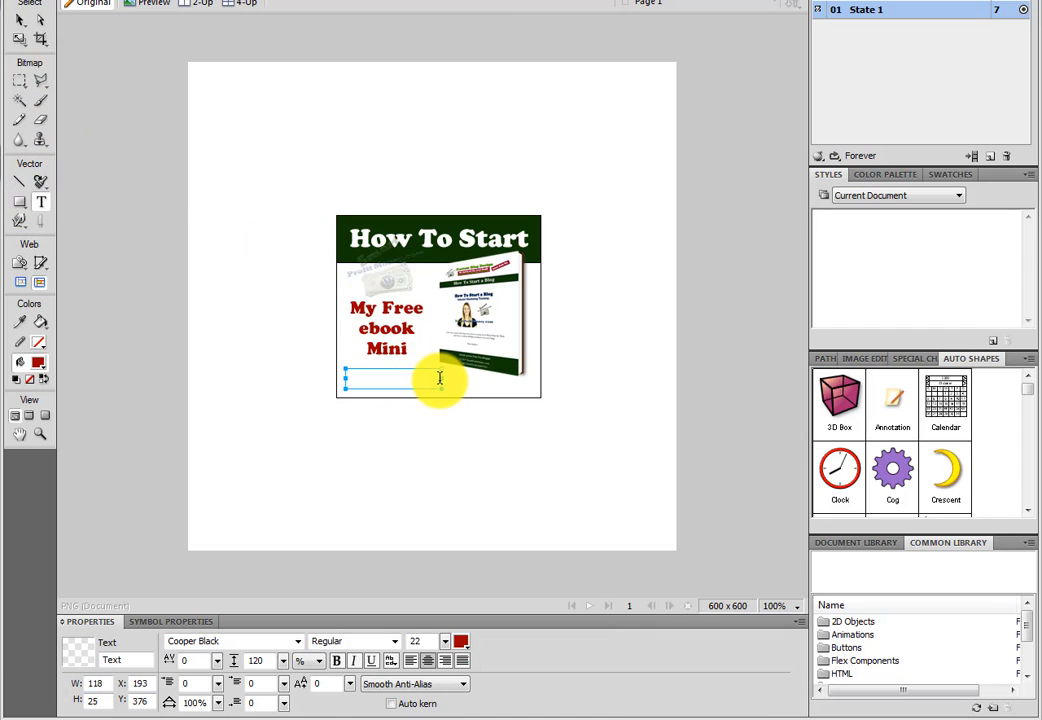
text(Course)
click(21, 20)
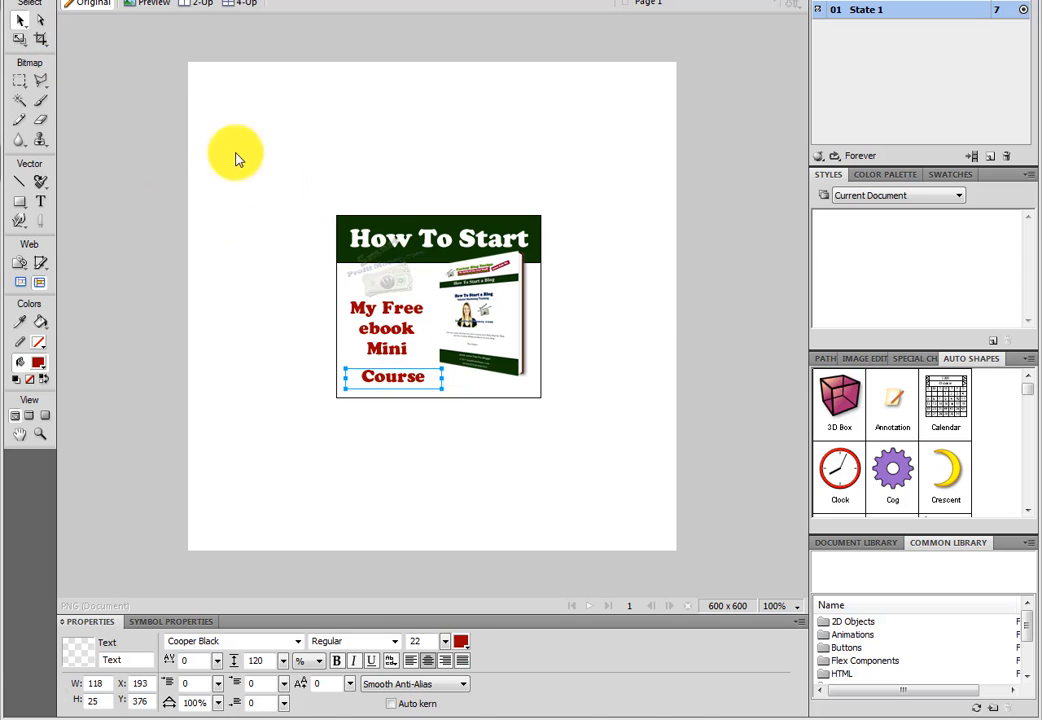
click(410, 370)
drag(399, 378, 392, 368)
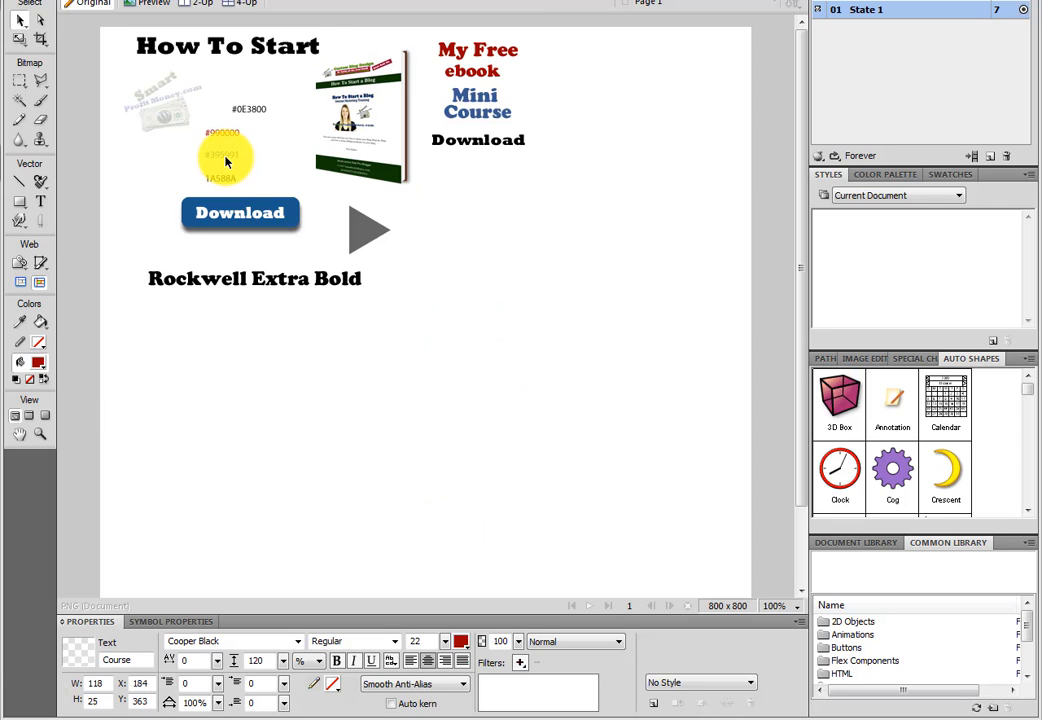
Step: Copy the blue colour code #395991 from the prepared graphics document and return to the banner document
double_click(225, 160)
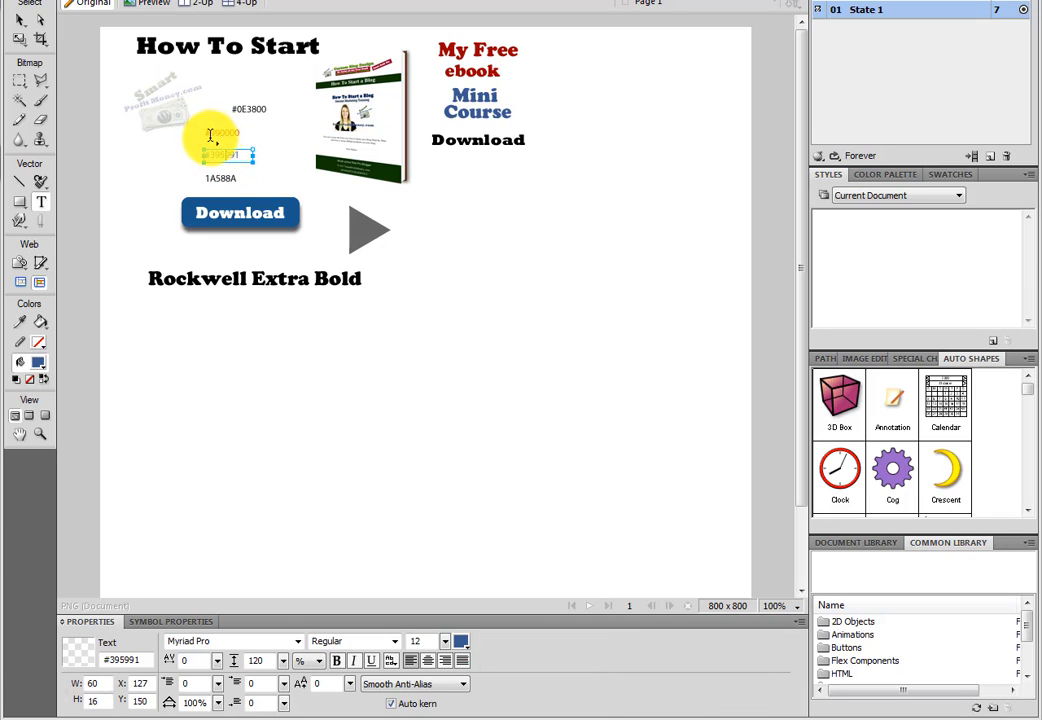
drag(205, 157, 247, 158)
key(ctrl+c)
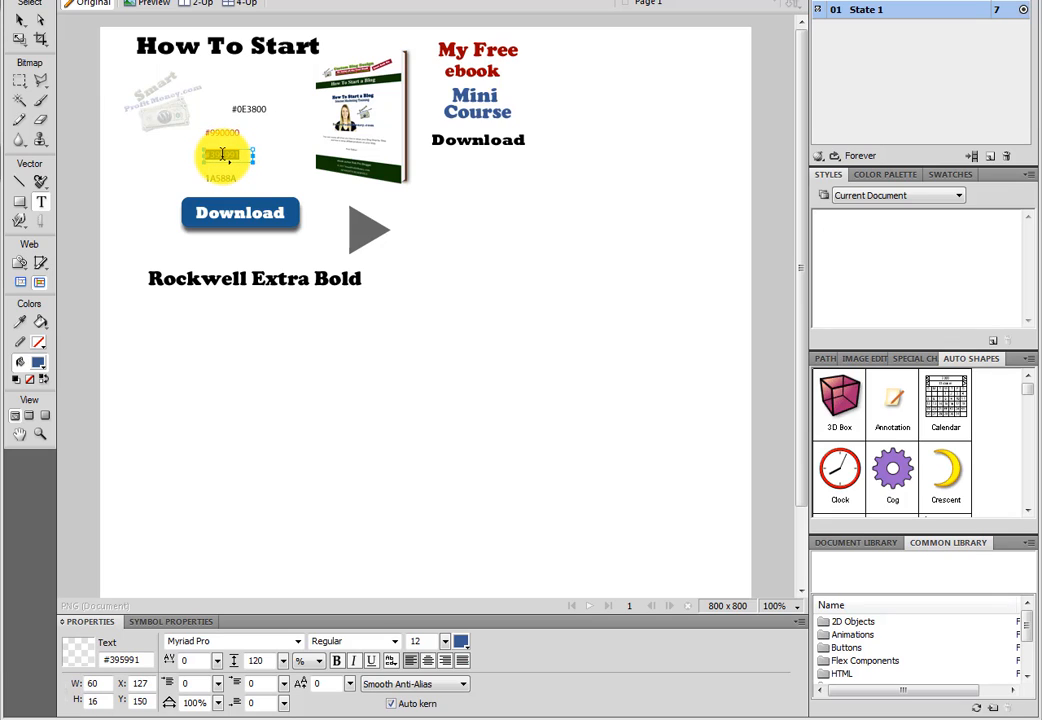
click(633, 0)
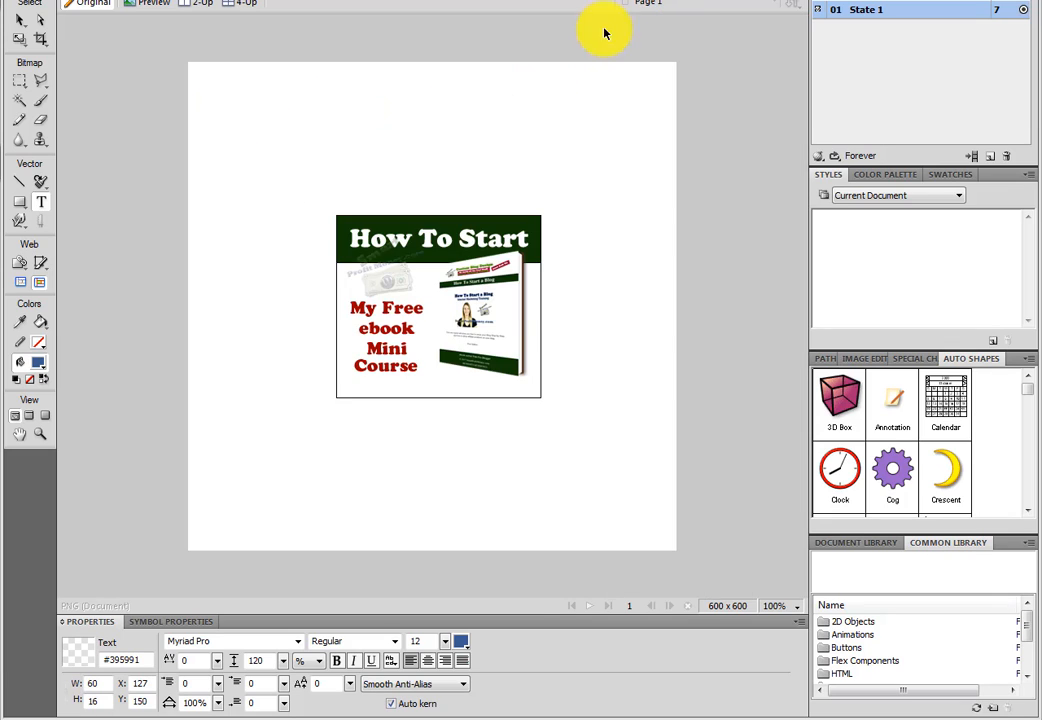
Step: Try to recolour the "Mini" text with the copied blue #395991
click(390, 350)
click(460, 642)
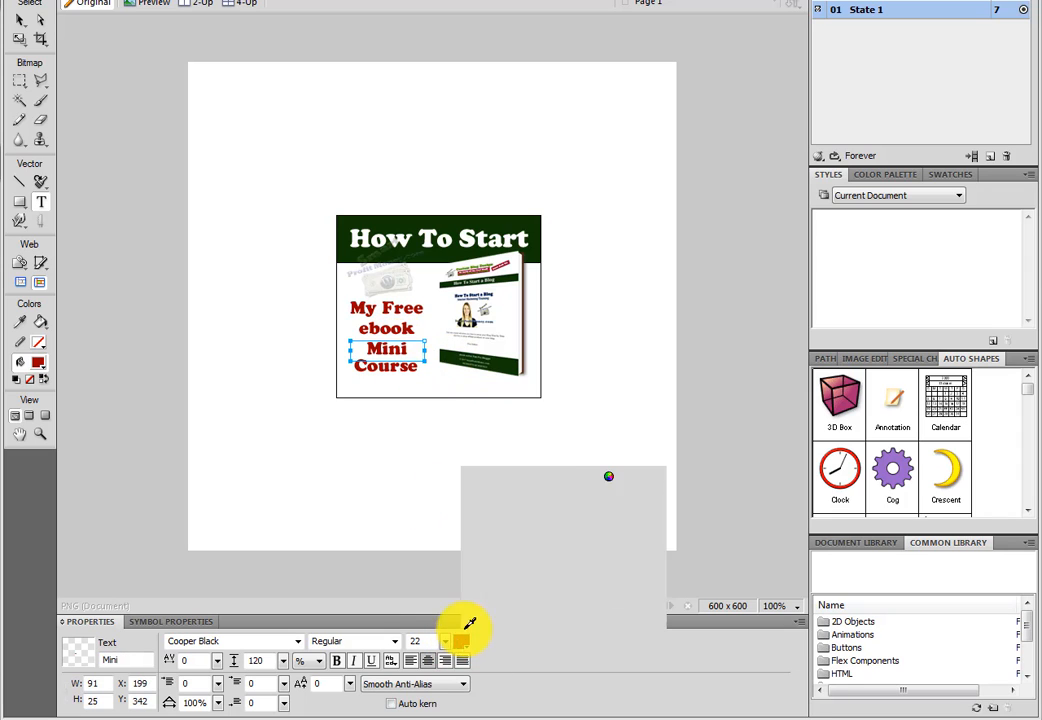
drag(510, 478, 554, 477)
key(BackSpace)
key(ctrl+v)
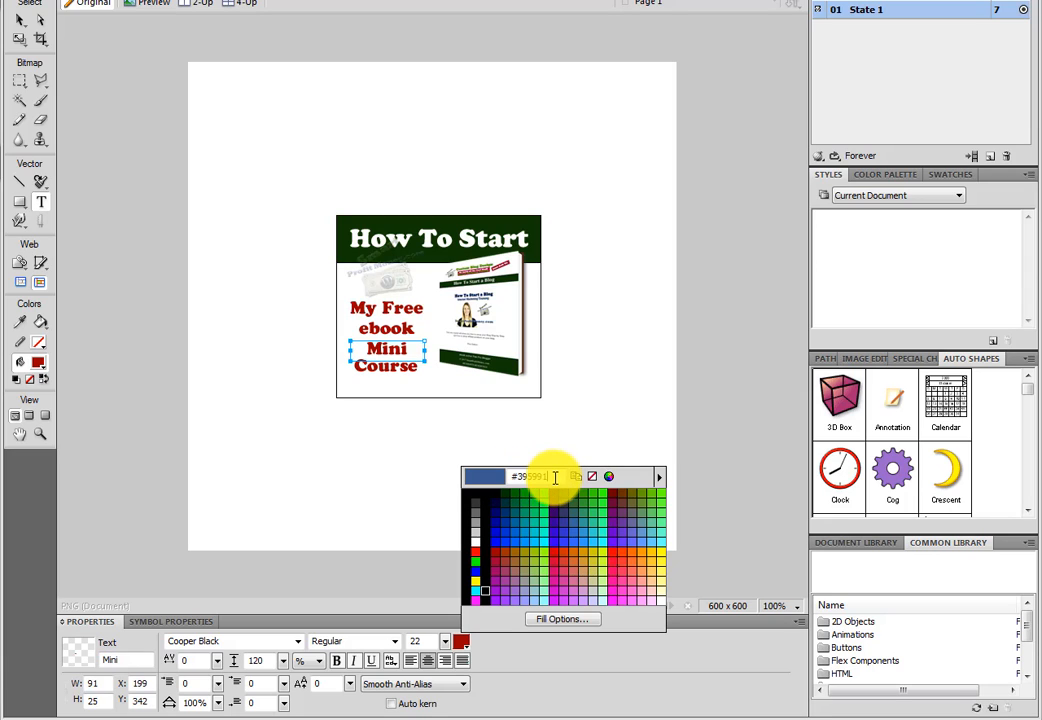
key(Return)
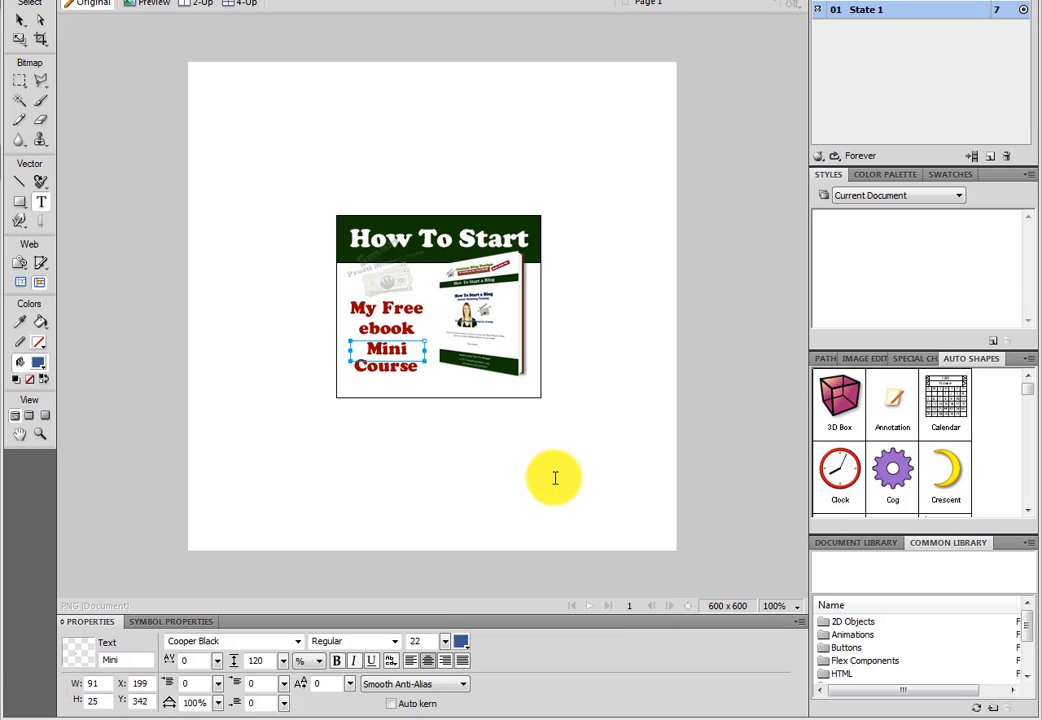
Step: Highlight the word "Mini" inside its text box and set its fill colour to #395991
click(394, 352)
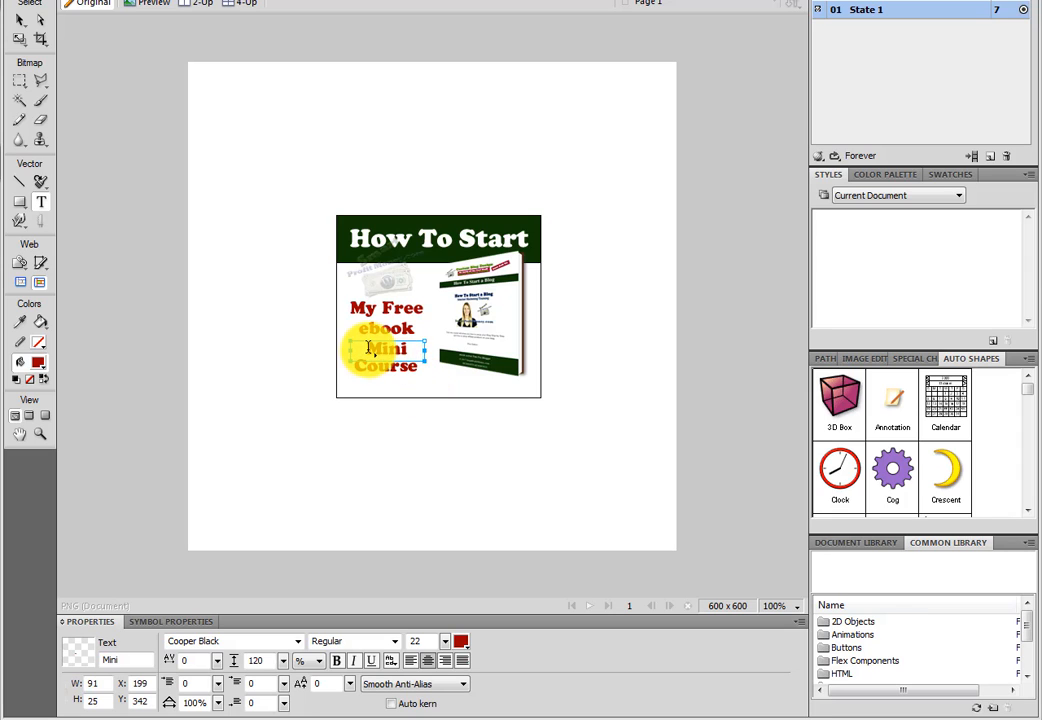
drag(369, 348, 420, 350)
click(460, 641)
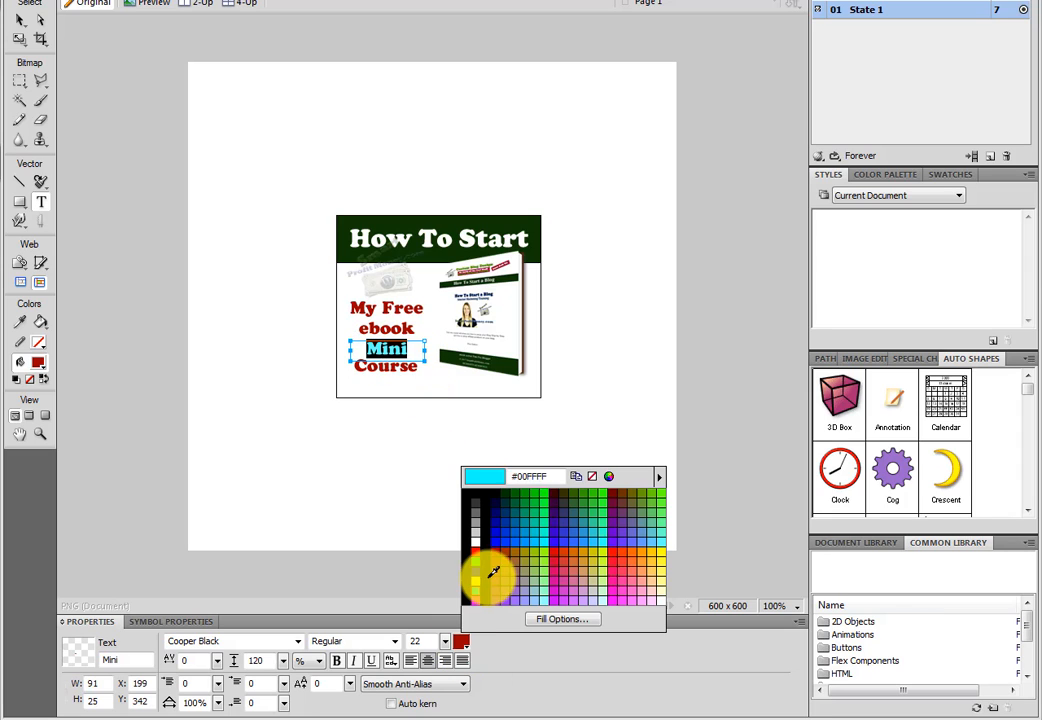
click(515, 476)
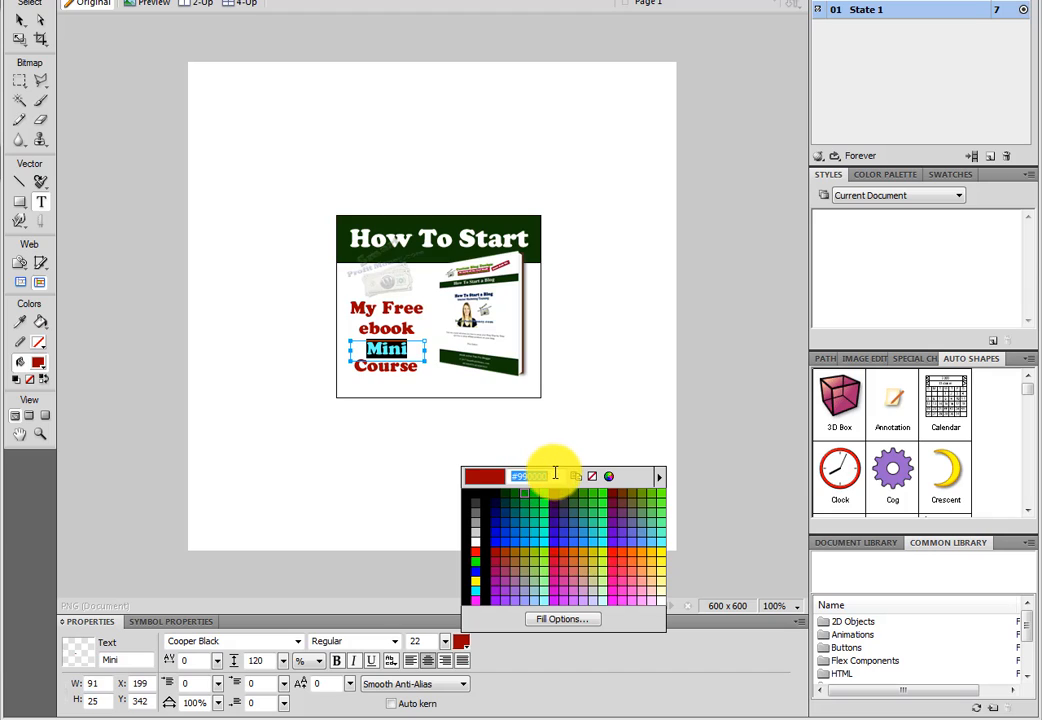
text(#395991)
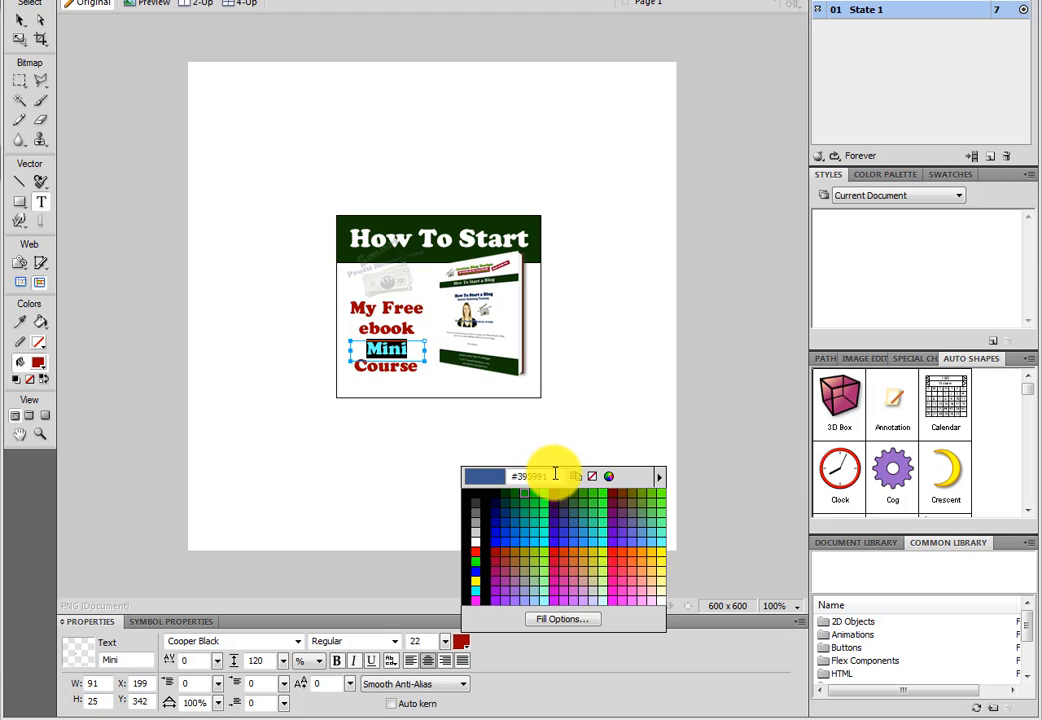
key(Return)
click(555, 473)
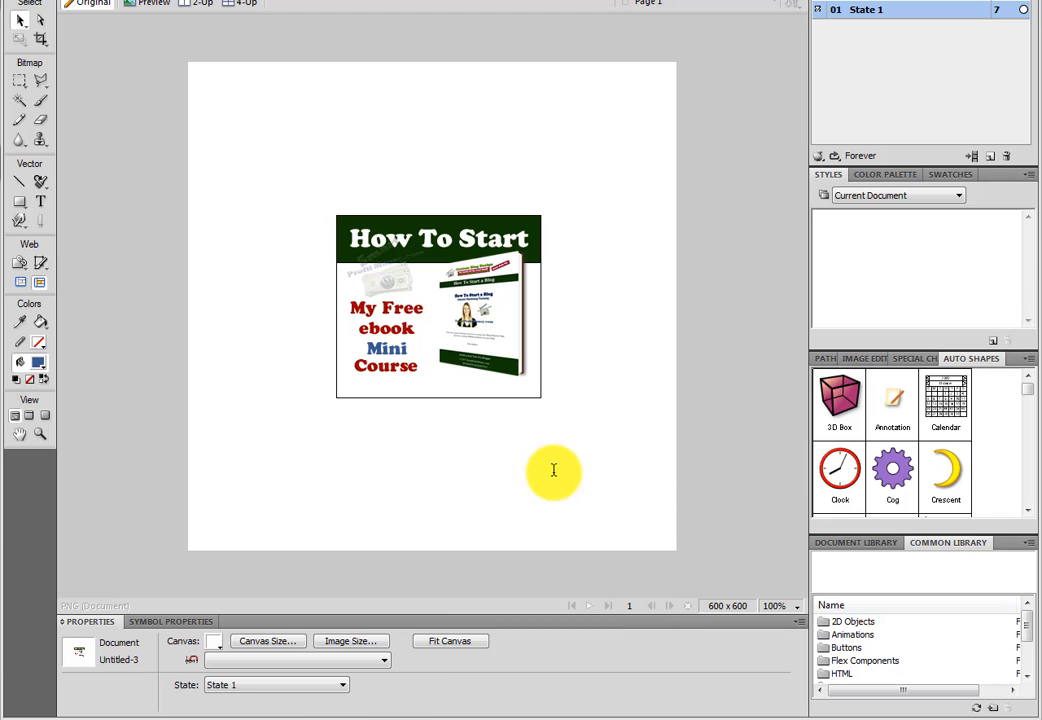
Step: Recolour the "Course" text with the blue sampled from the word "Mini"
click(403, 380)
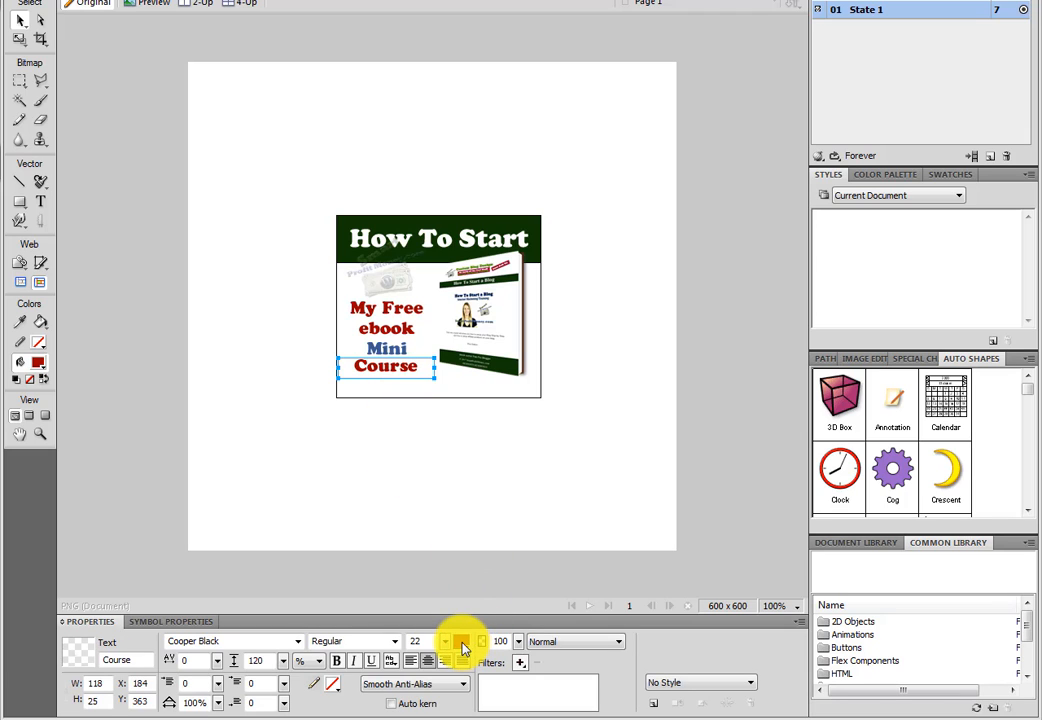
click(461, 641)
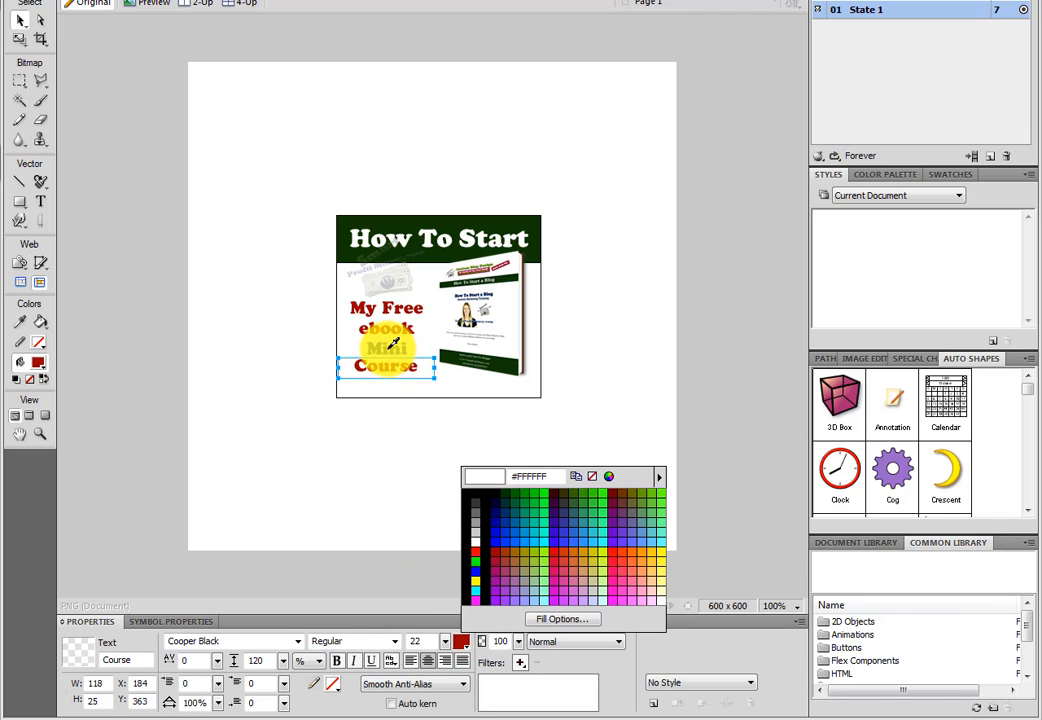
click(393, 345)
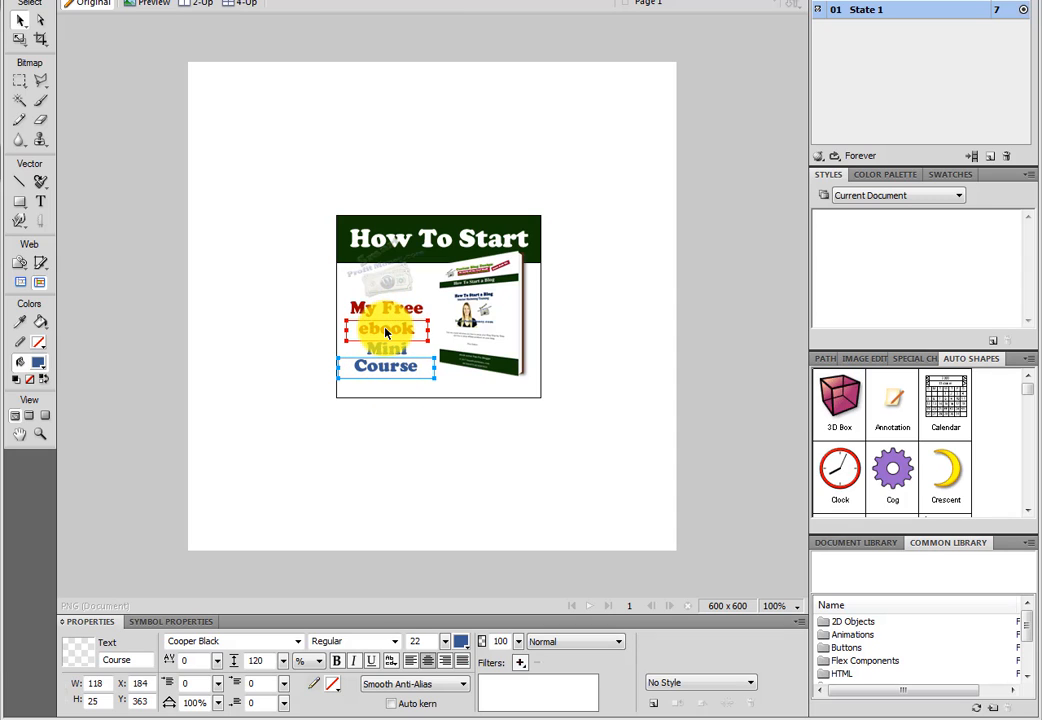
Step: Move the "My Free" text up to about Y 282 and shift the faded logo up so it overlaps the green header
drag(392, 309, 392, 304)
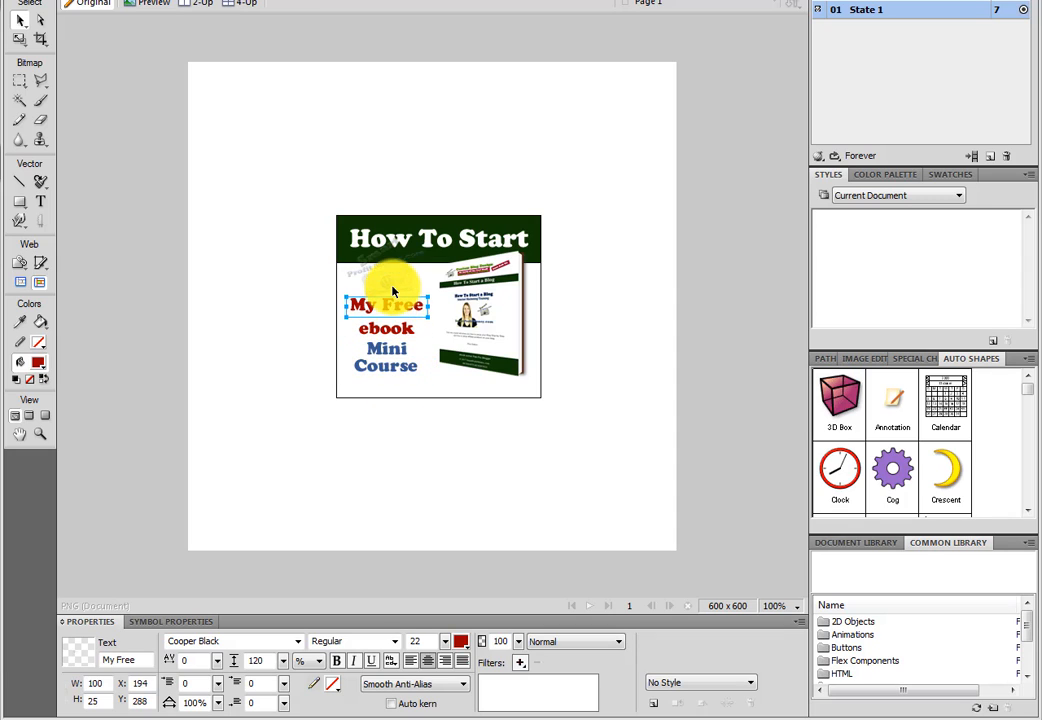
click(393, 289)
click(390, 281)
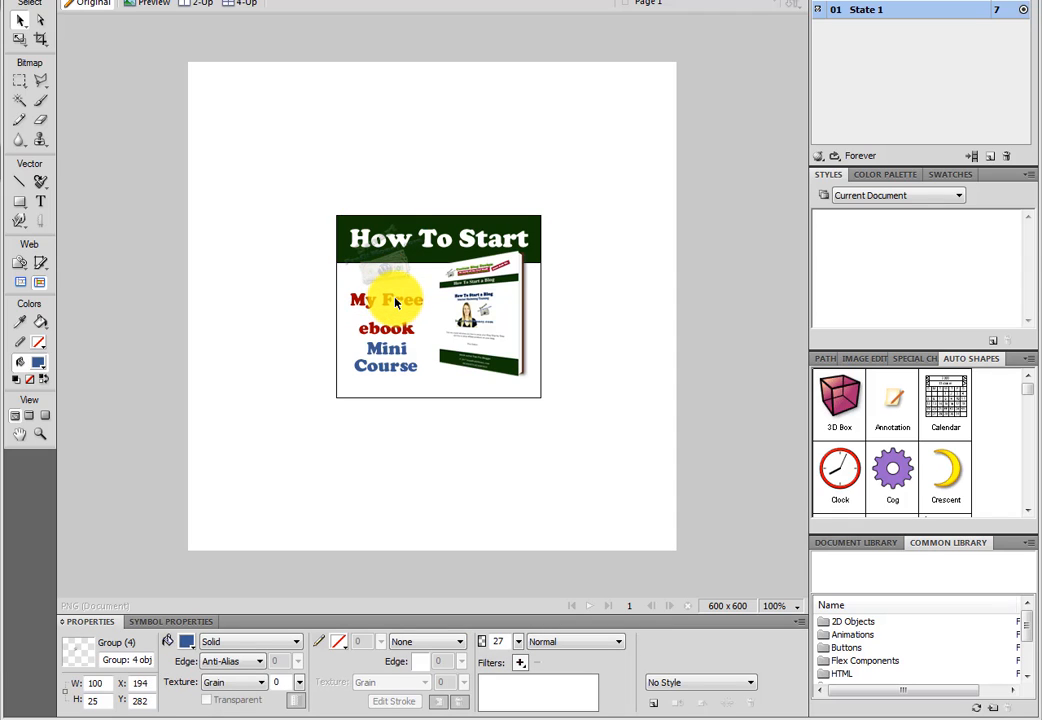
click(393, 305)
Step: Move "ebook", "Mini" and "Course" up closer beneath "My Free", placing "Course" at about X 187, Y 344
drag(396, 325, 394, 315)
click(391, 348)
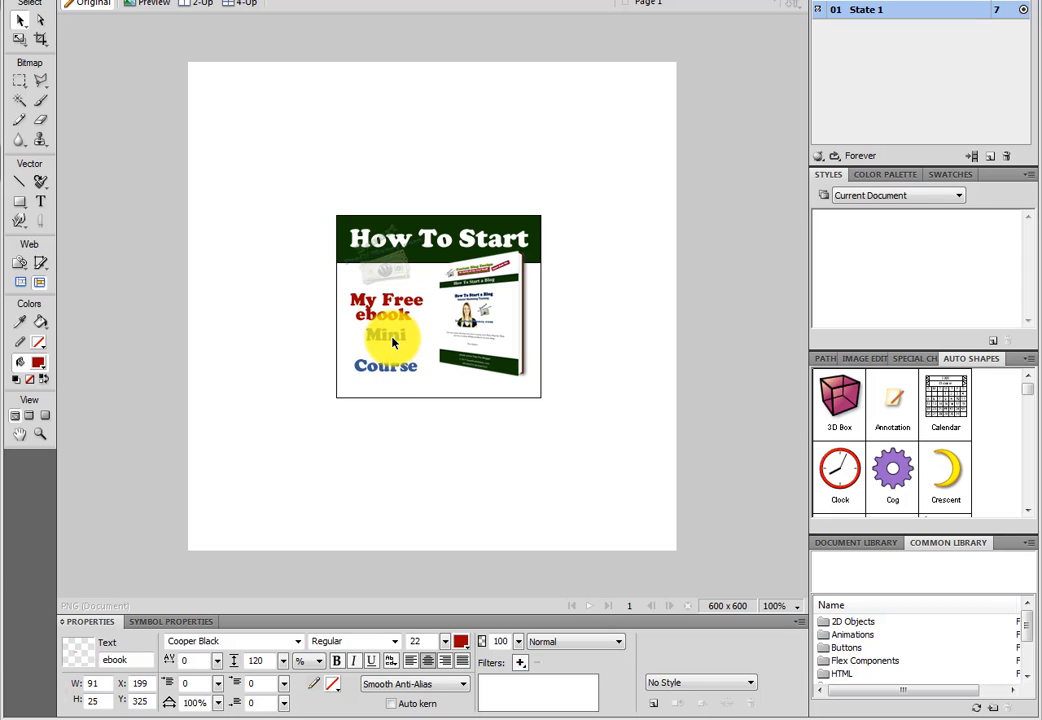
click(392, 365)
drag(392, 366, 393, 357)
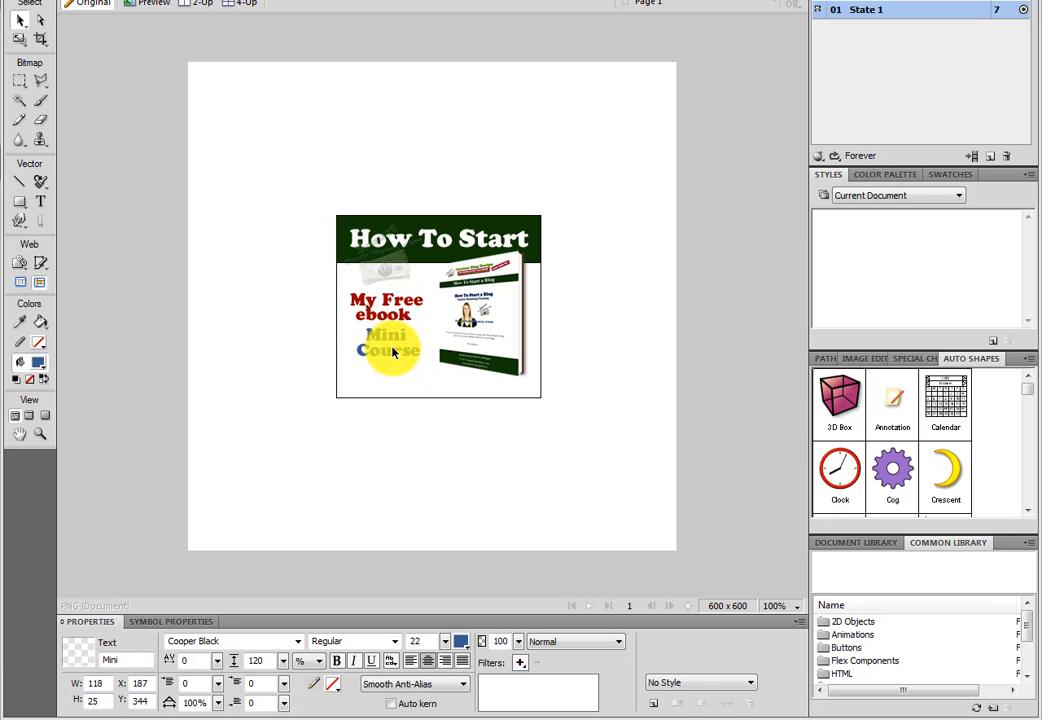
Step: Scale the ebook cover down to about 99 by 142 pixels and move it up to overlap the green header
click(495, 342)
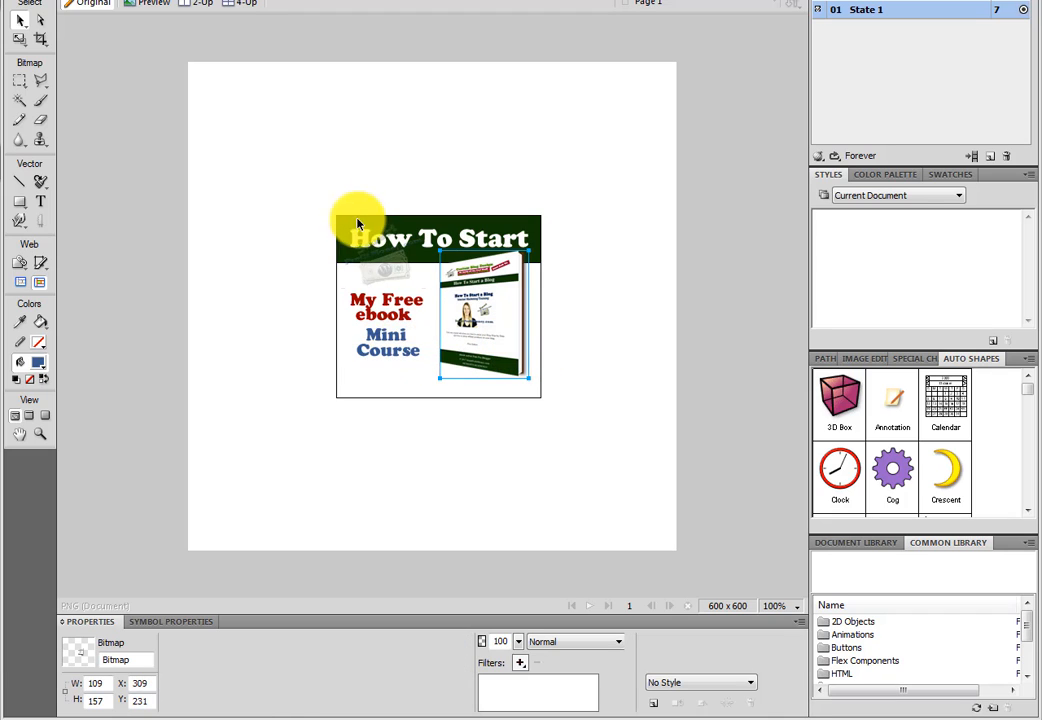
click(20, 38)
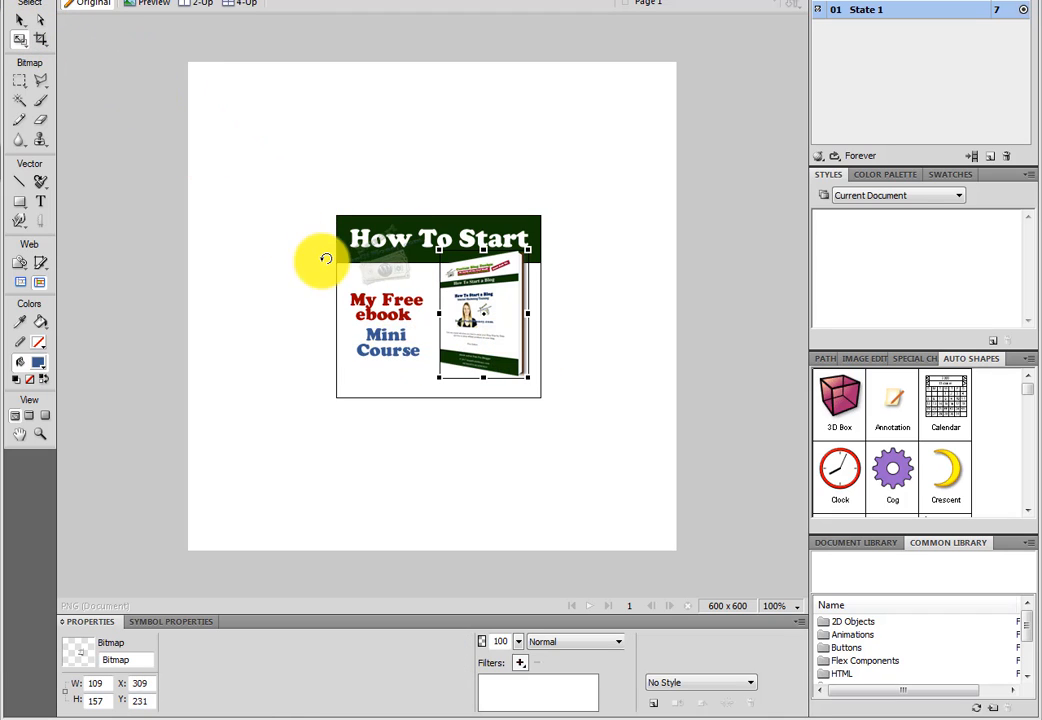
drag(441, 254, 447, 261)
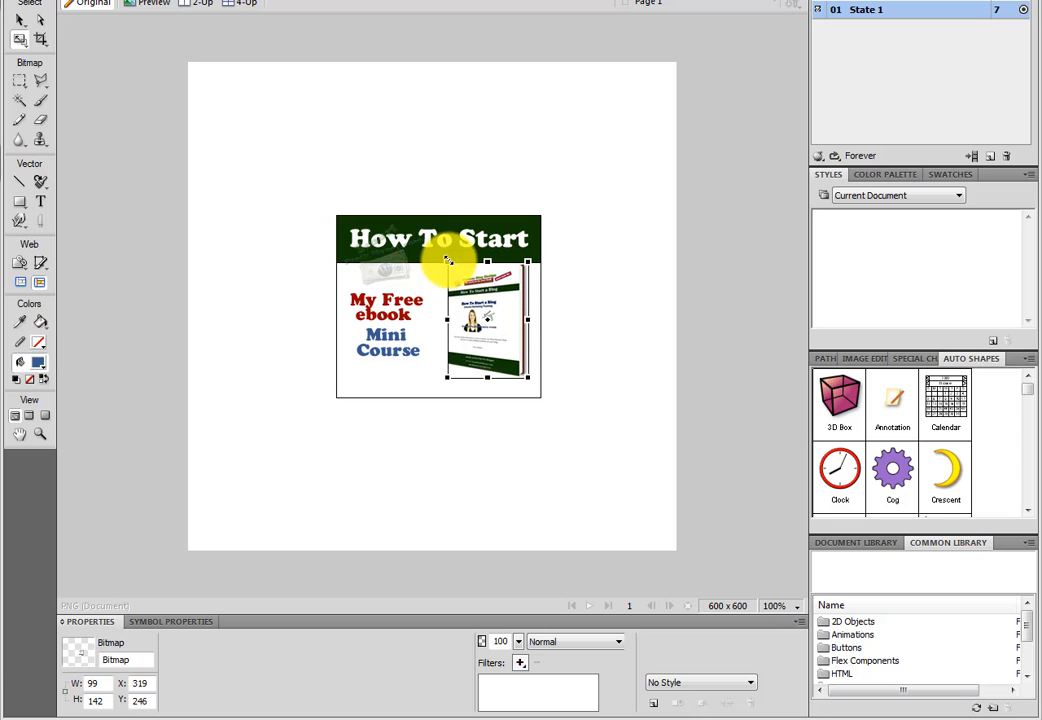
click(20, 24)
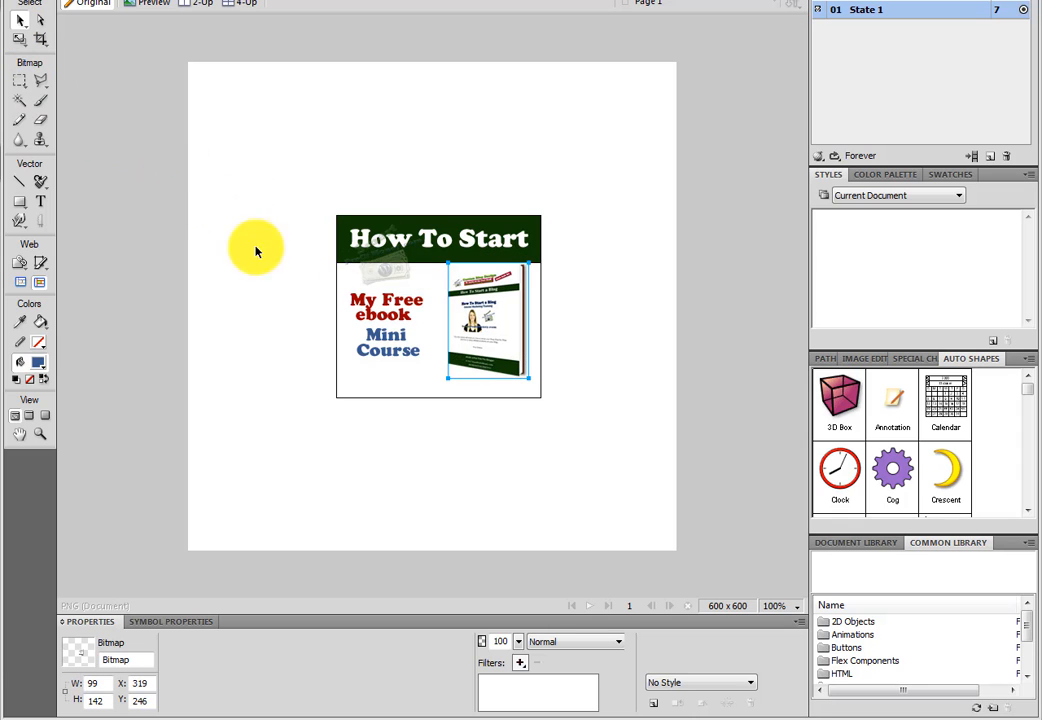
drag(480, 321, 480, 310)
click(566, 374)
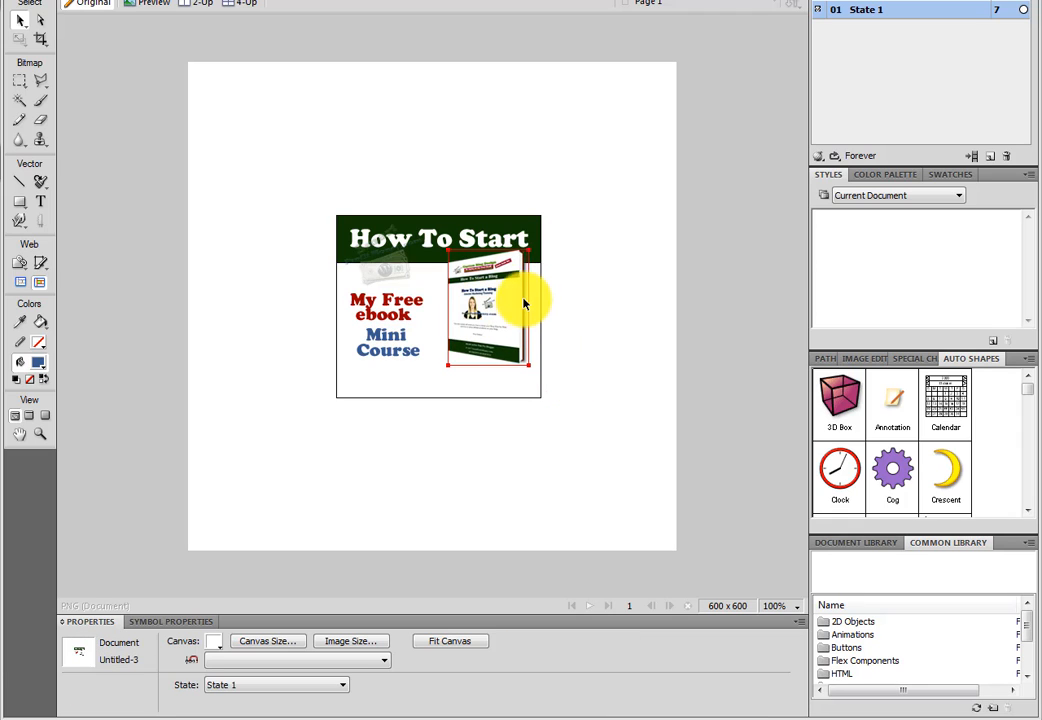
Step: Set the height of the banner's black outline rectangle to 250 pixels
click(521, 242)
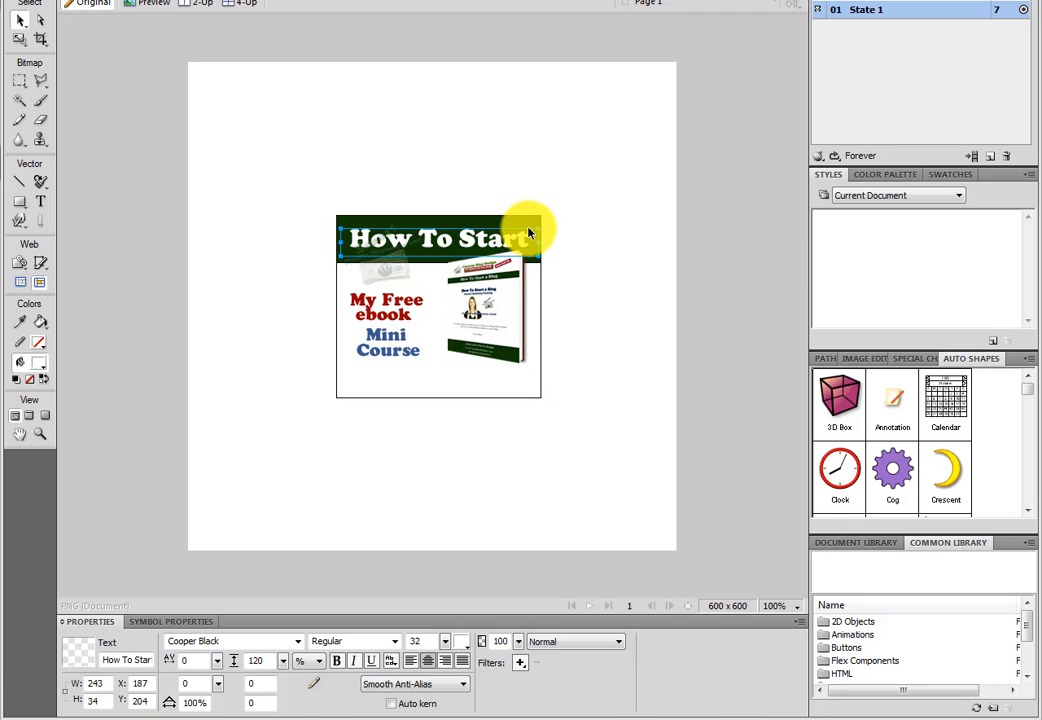
click(459, 399)
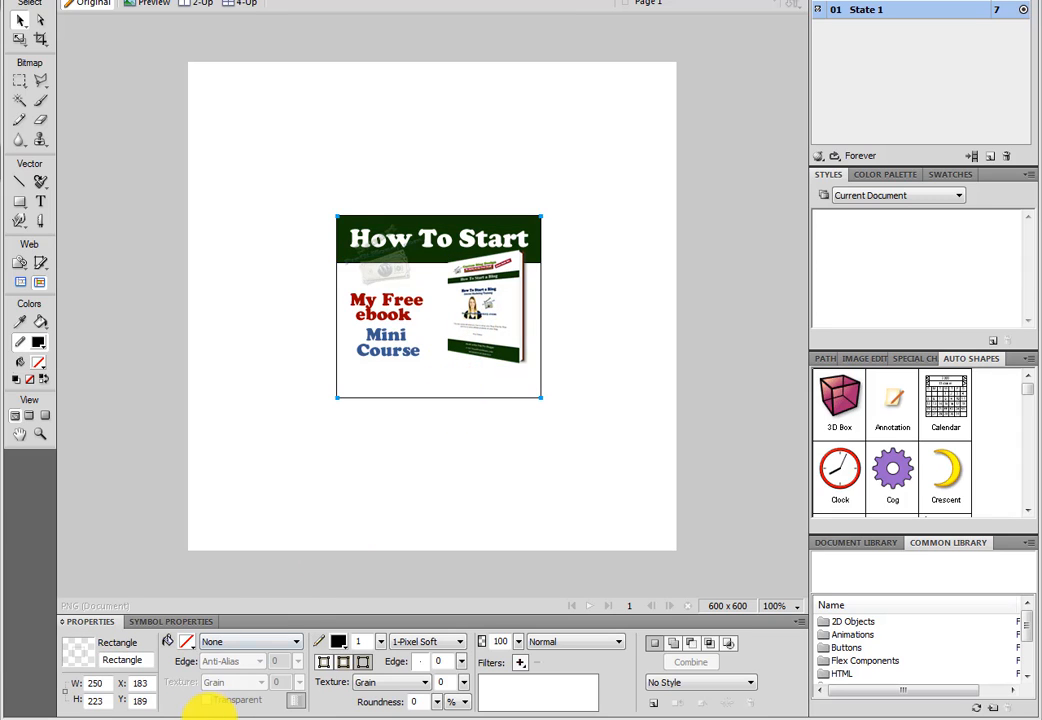
drag(105, 700, 76, 705)
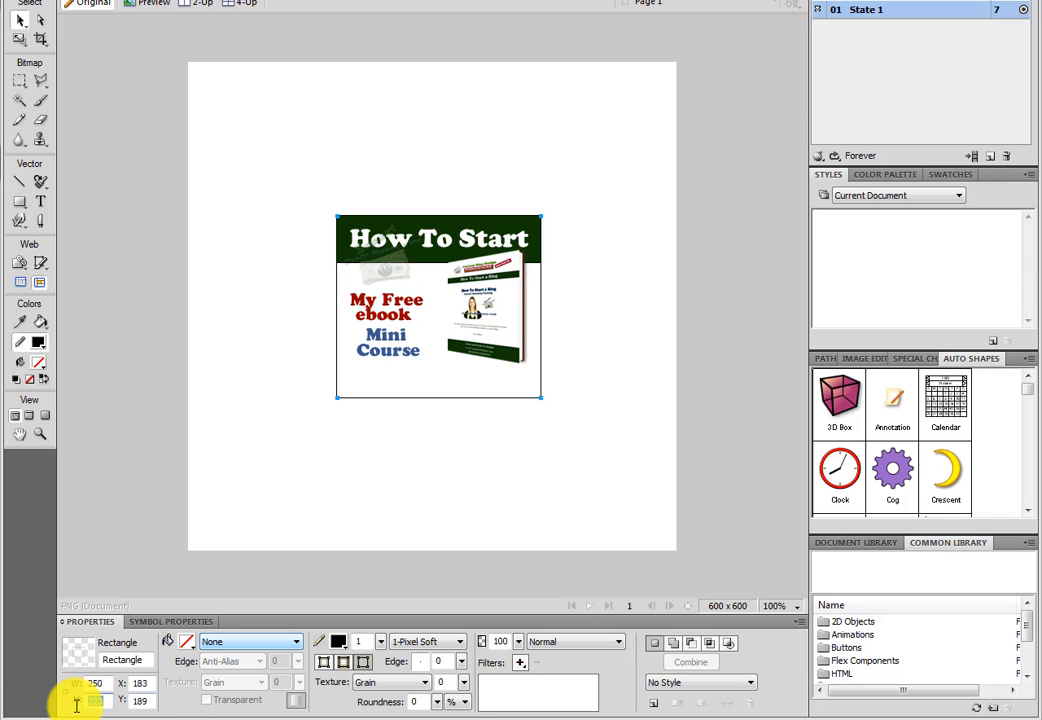
text(250)
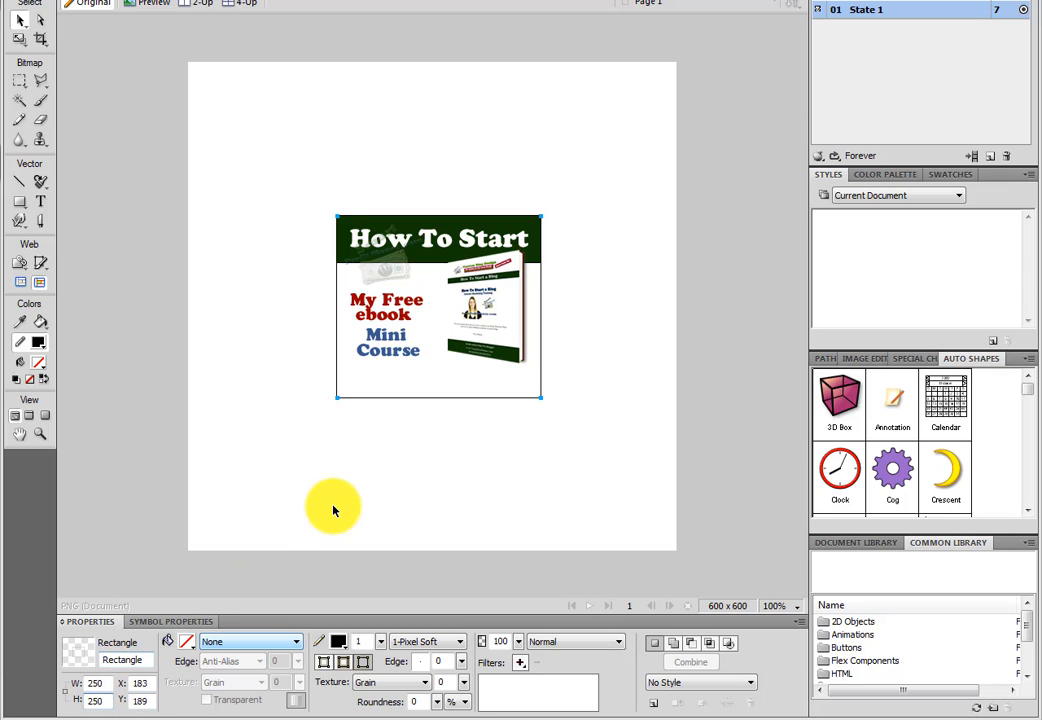
key(Return)
click(356, 488)
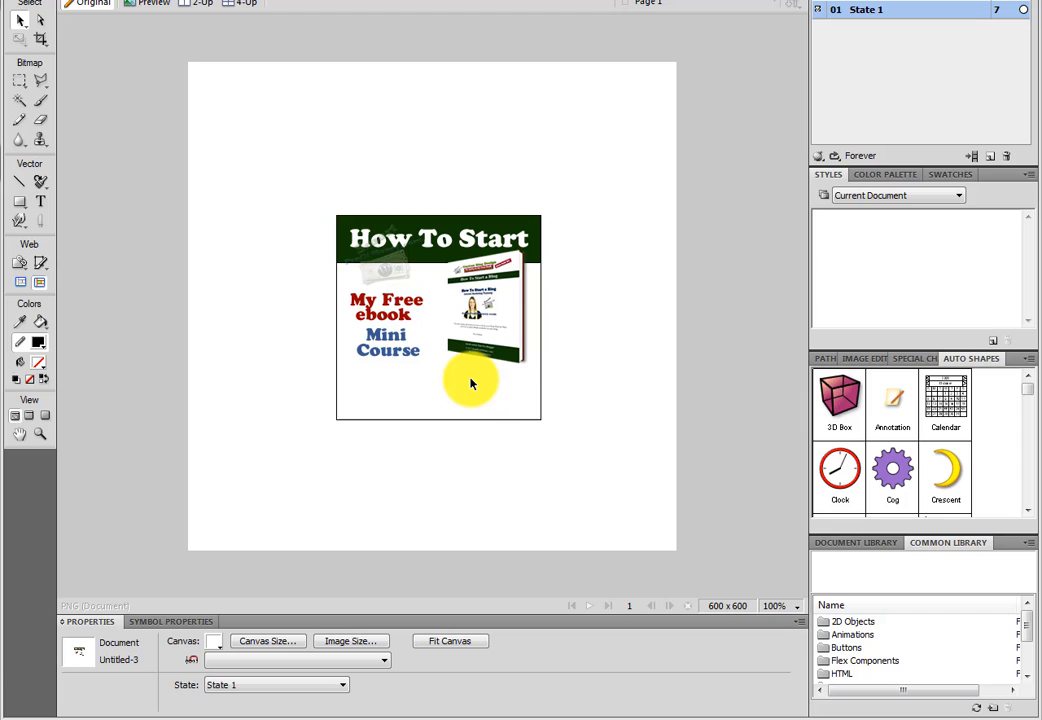
Step: Undo the recent ebook cover and outline changes back to before the cover was scaled
click(505, 340)
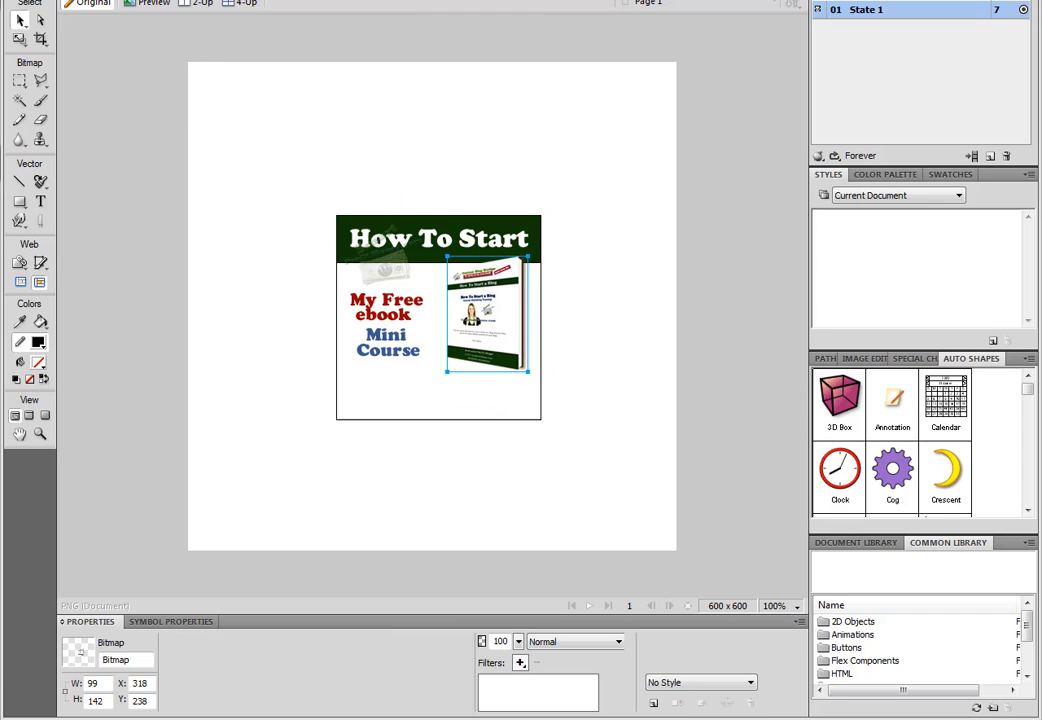
key(ctrl+a)
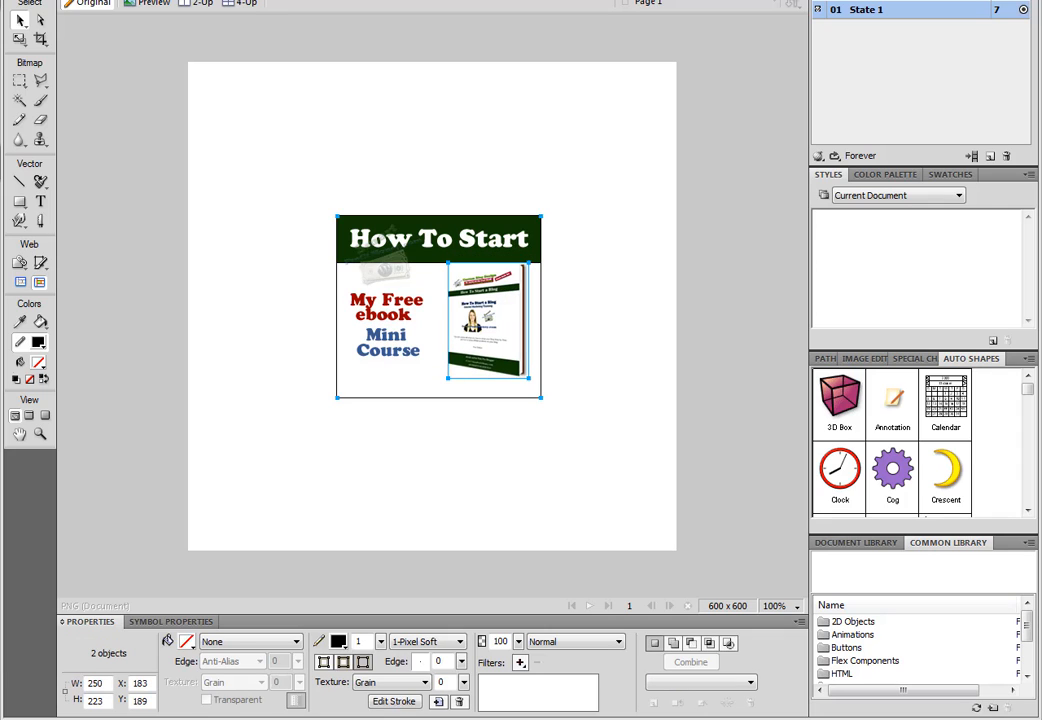
key(ctrl+z)
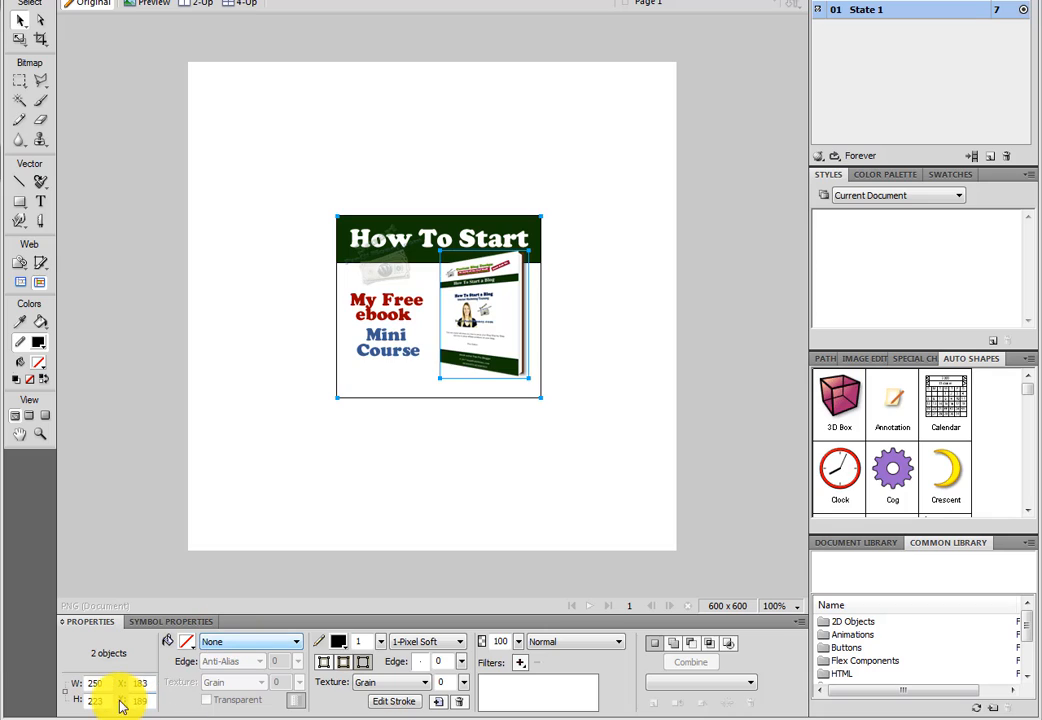
Step: Set the height of the jointly selected banner outline and ebook cover to 250 pixels
drag(111, 702, 93, 704)
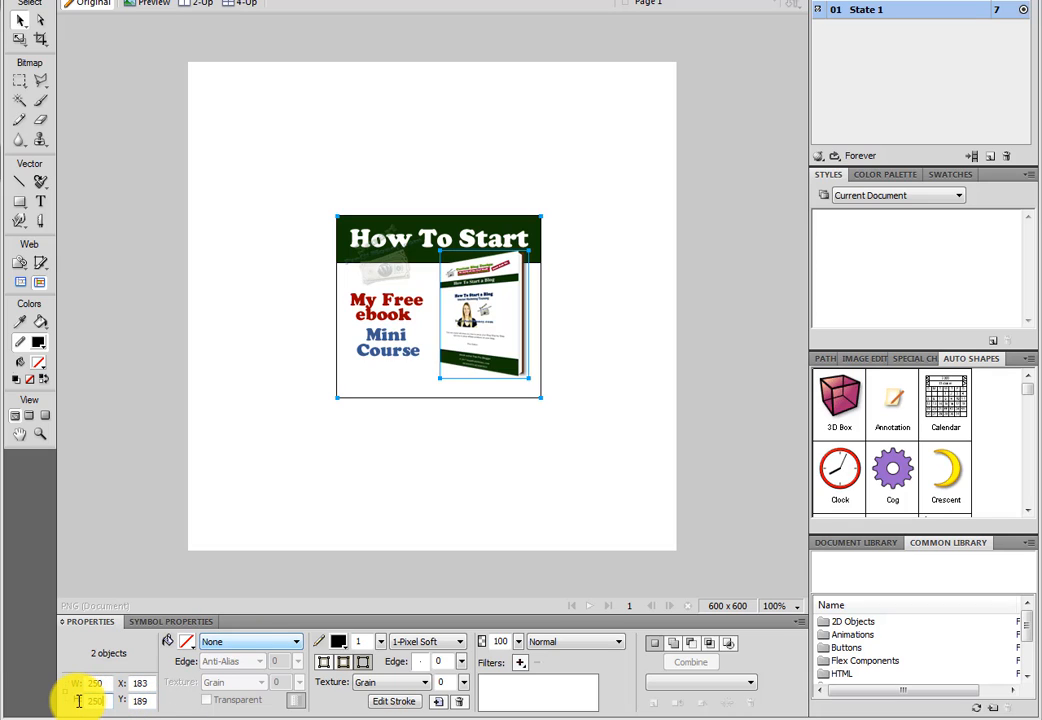
click(445, 487)
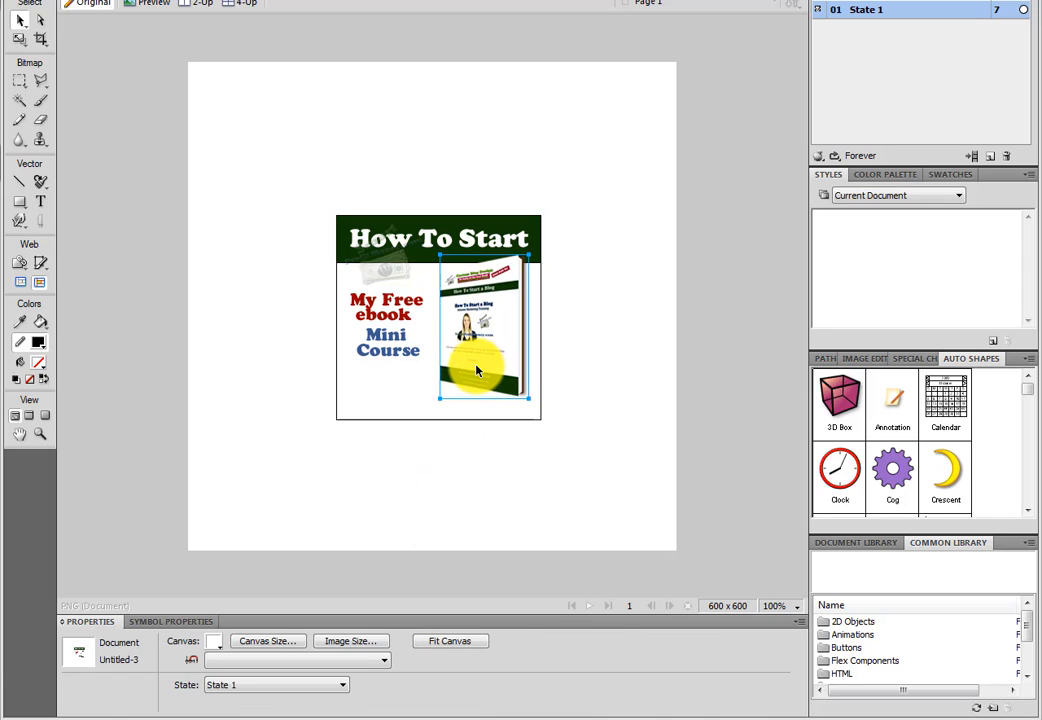
Step: Move the ebook cover to about X 314, Y 230, and scale it down to about 104 by 169 pixels
drag(476, 371, 480, 370)
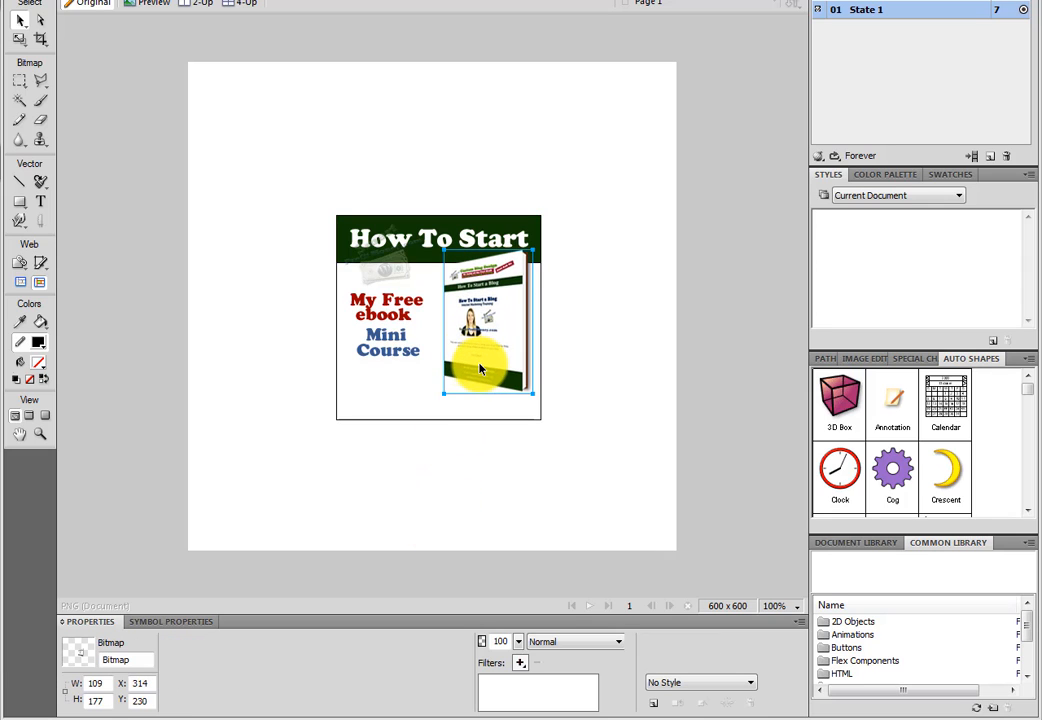
click(20, 41)
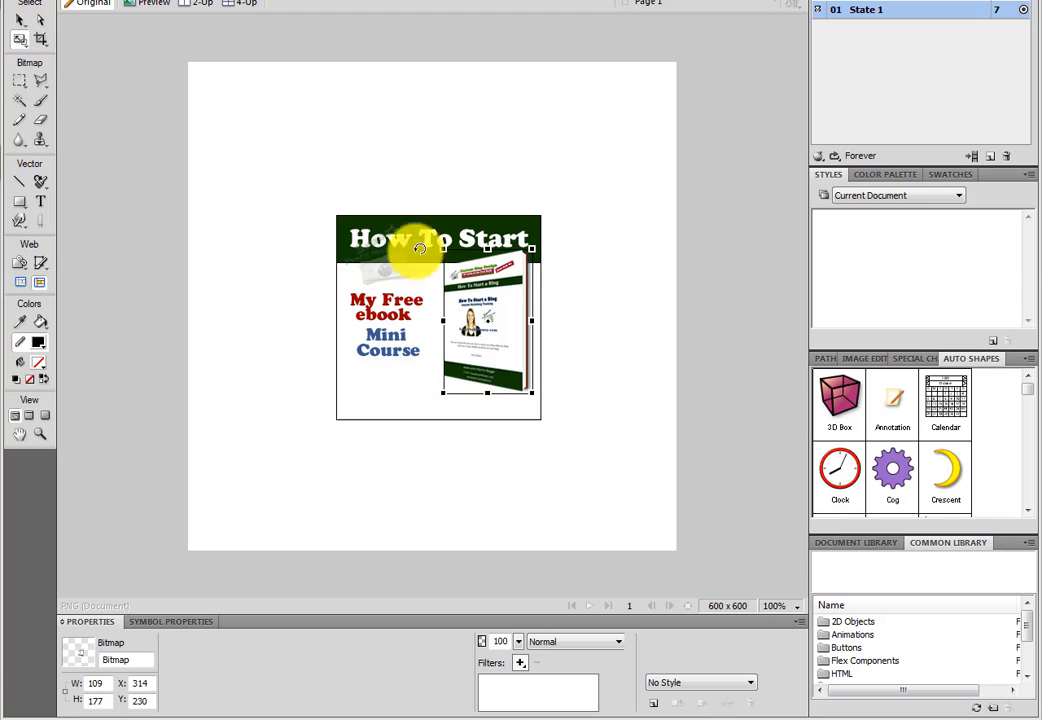
drag(441, 249, 447, 256)
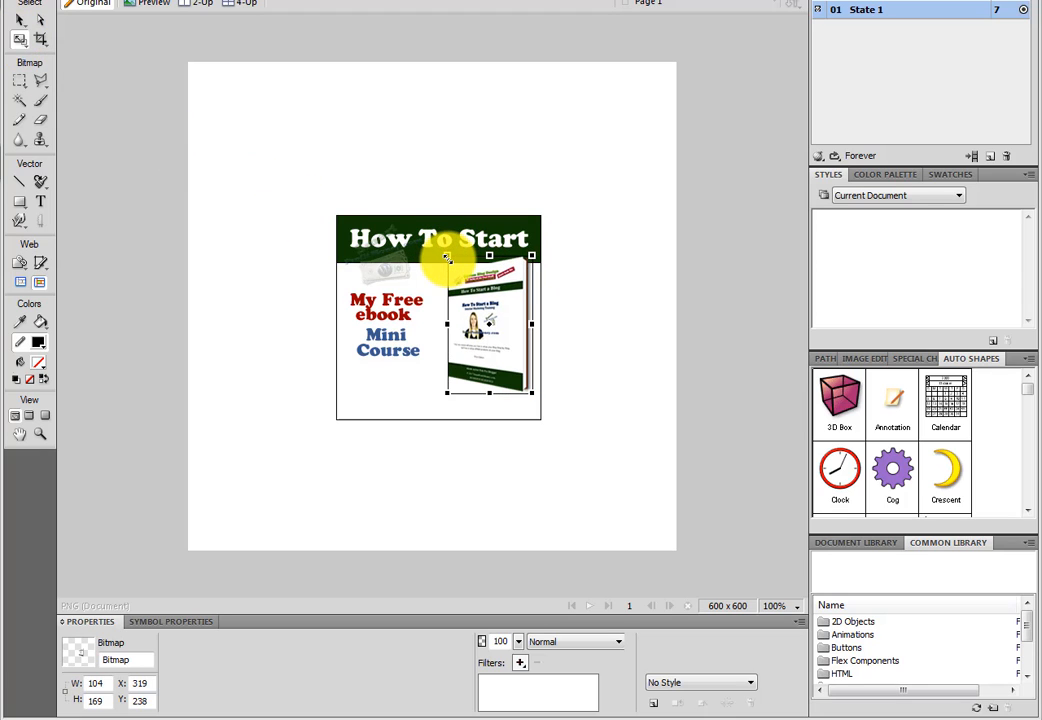
click(23, 22)
Step: Replace the ebook cover on the banner with a fresh copy of the original from the source elements document
drag(483, 315, 470, 307)
key(Delete)
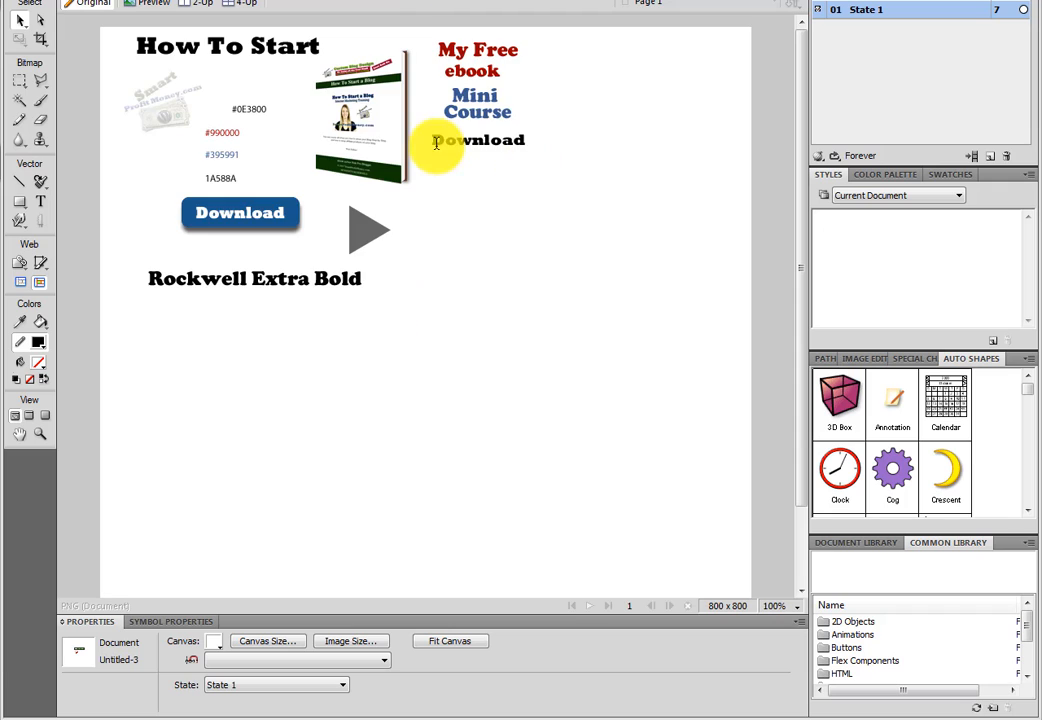
click(390, 145)
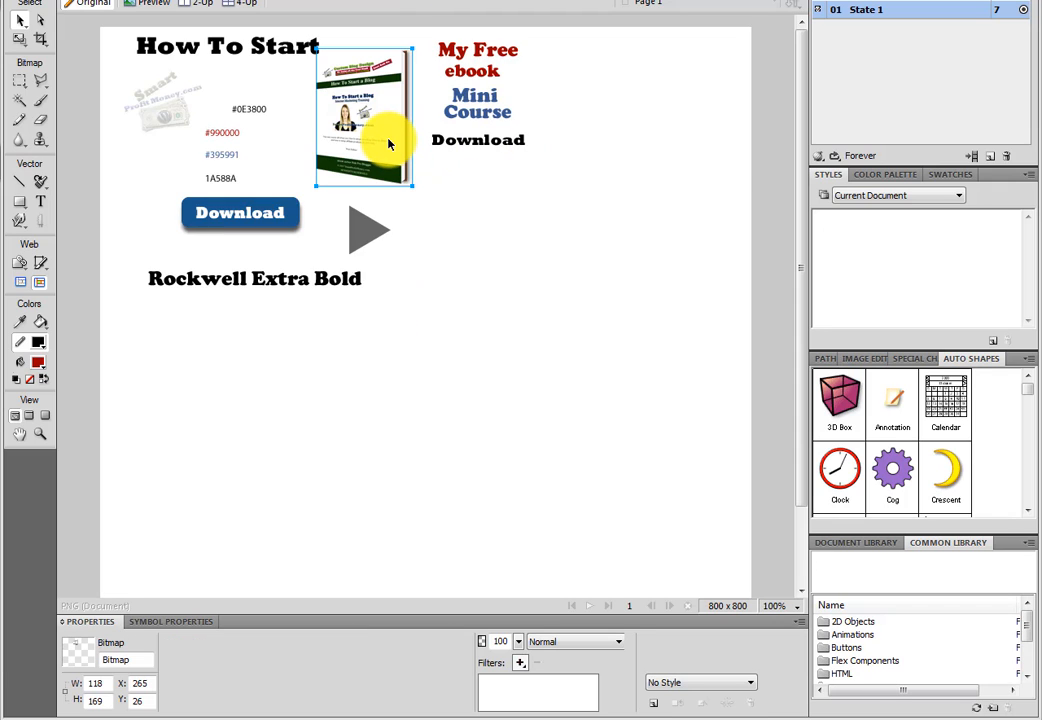
click(631, 1)
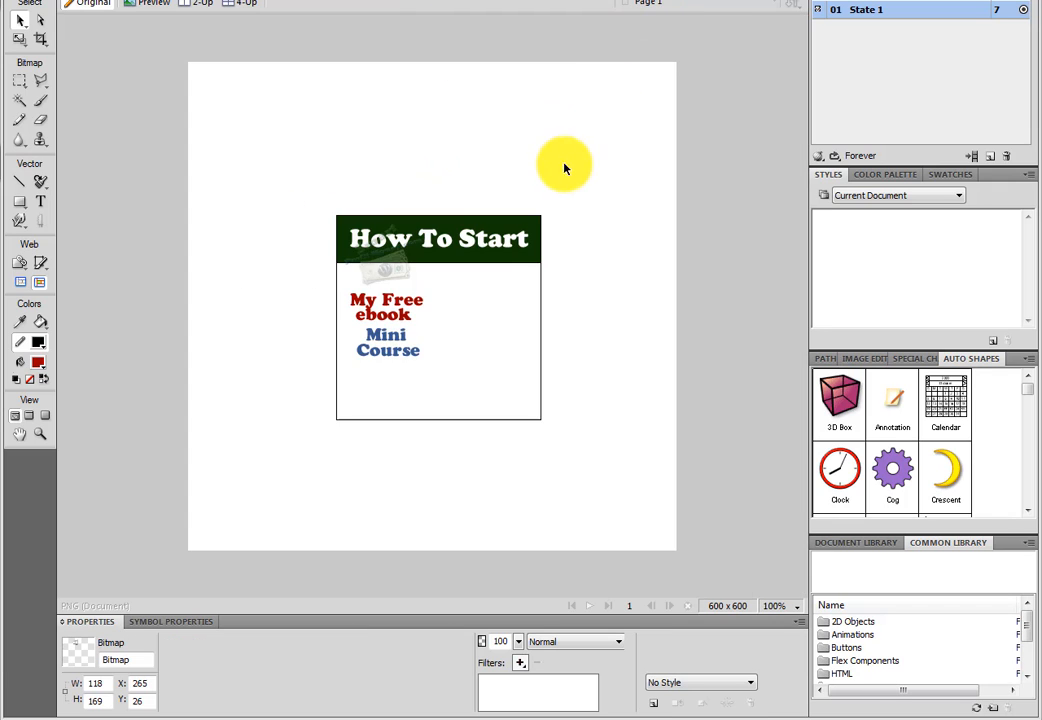
key(ctrl+v)
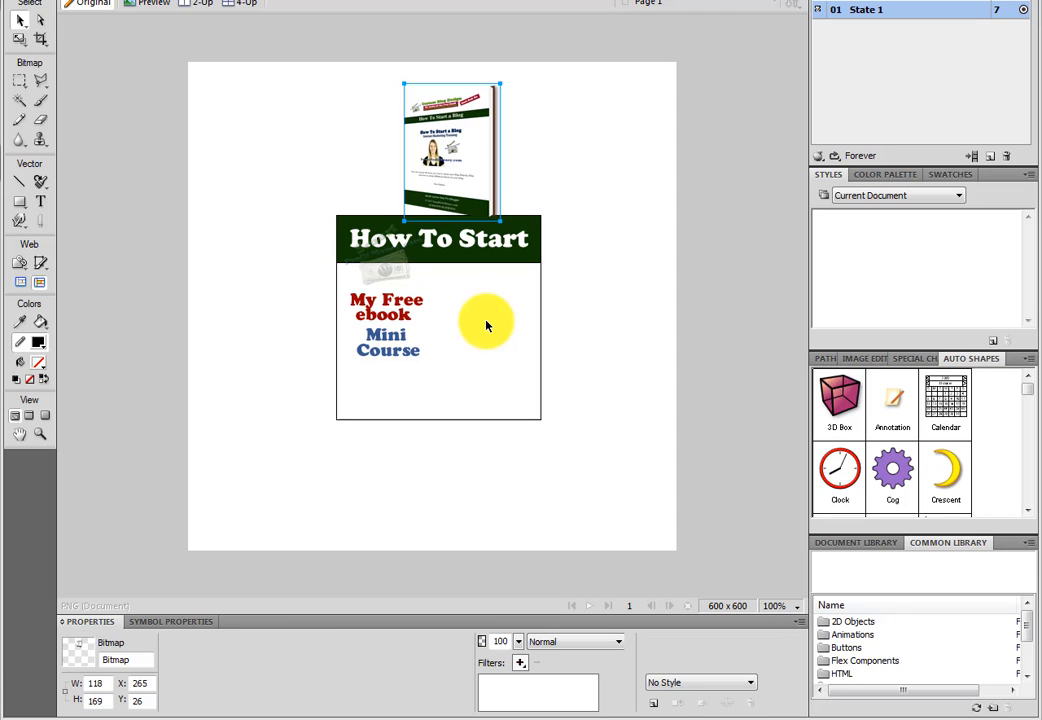
Step: Place the pasted ebook cover at about X 312, Y 230 and scale it down to about 104 by 148 pixels
drag(476, 174, 509, 341)
click(19, 38)
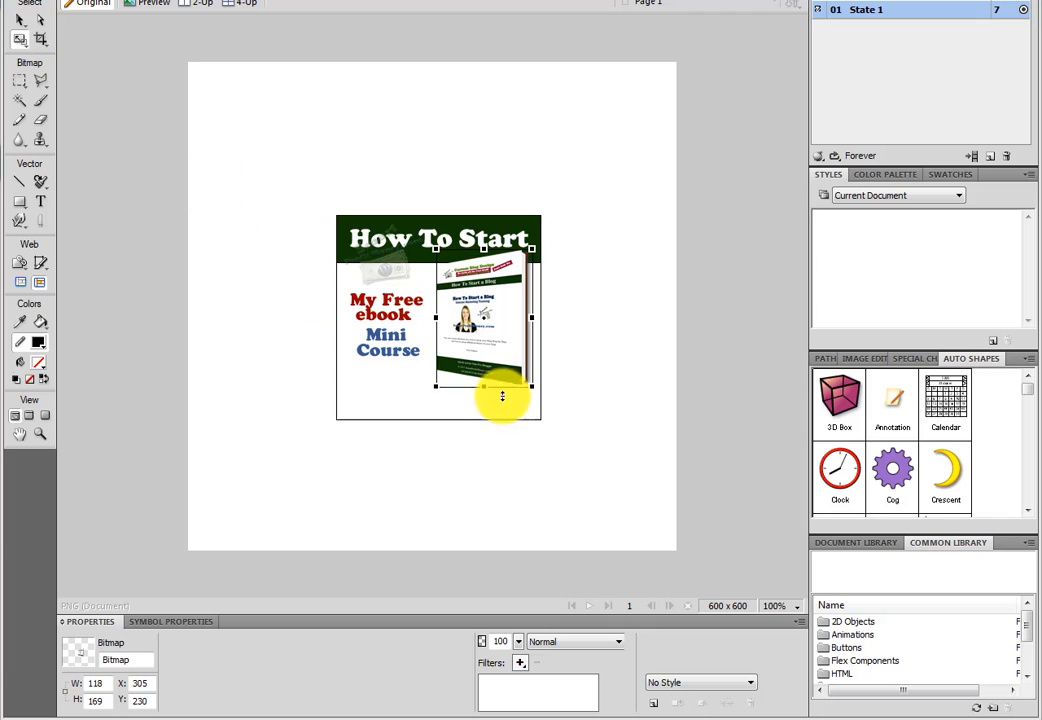
drag(436, 389, 452, 371)
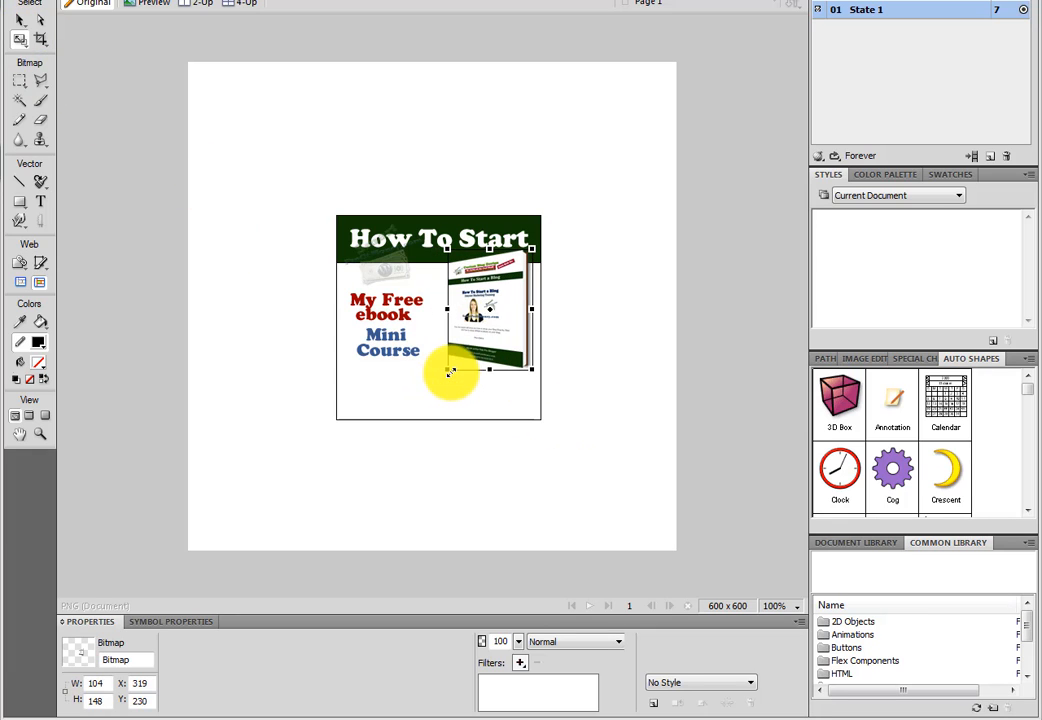
click(20, 19)
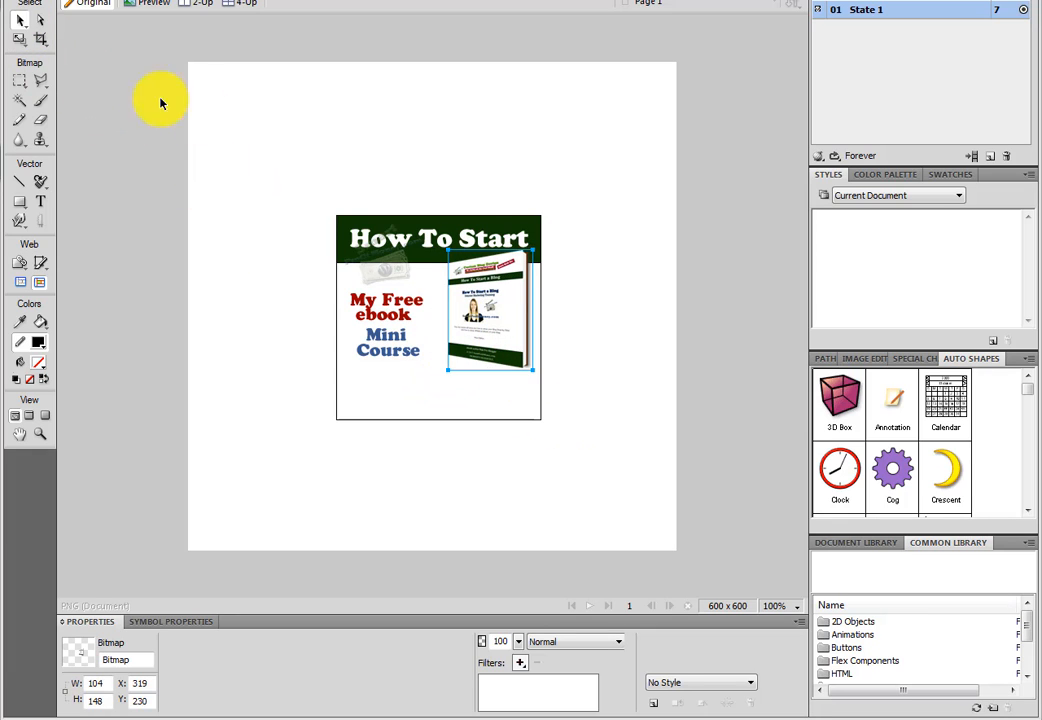
double_click(493, 303)
drag(493, 303, 489, 327)
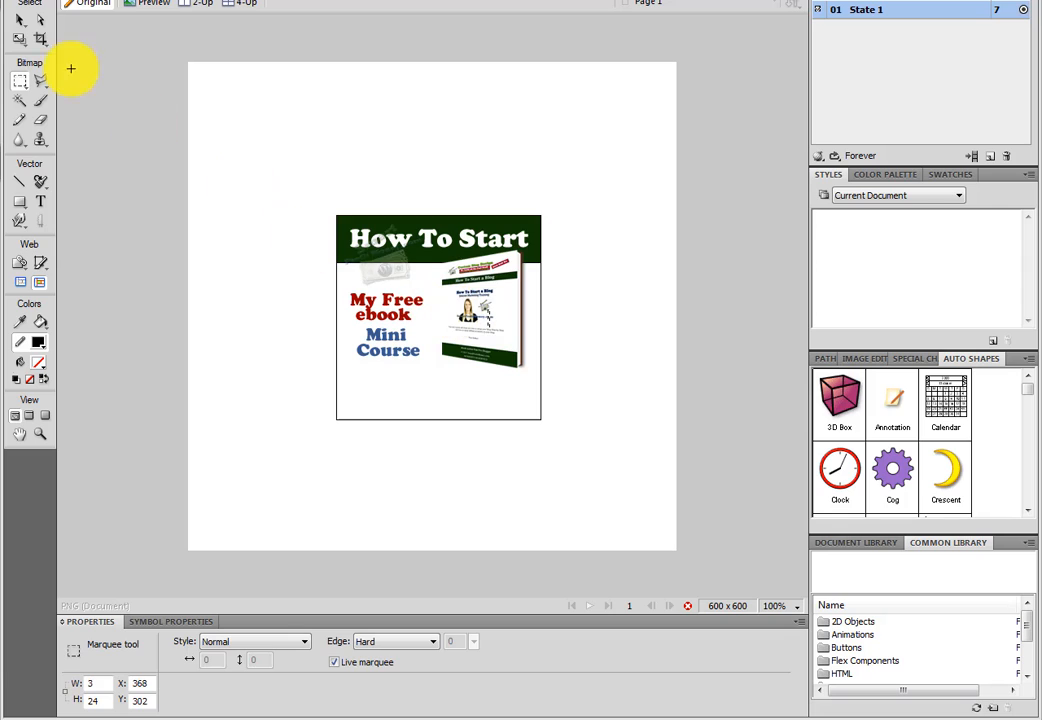
click(20, 19)
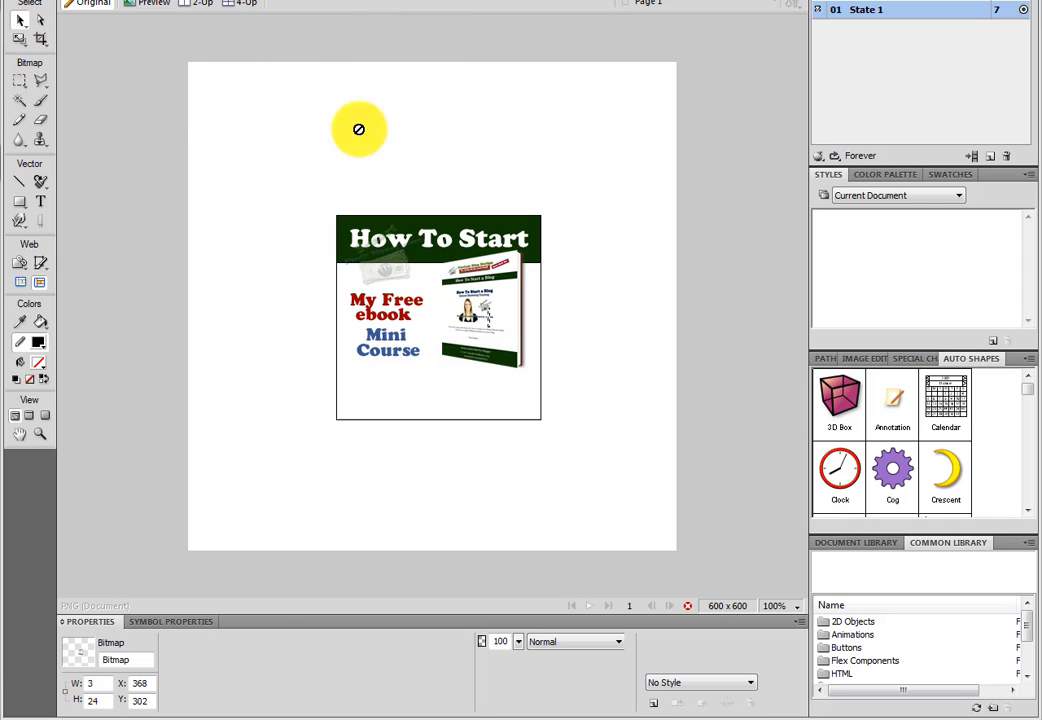
Step: Draw a rounded rectangle of about 135 by 40 pixels below the Mini Course text and ebook cover
click(24, 206)
click(70, 448)
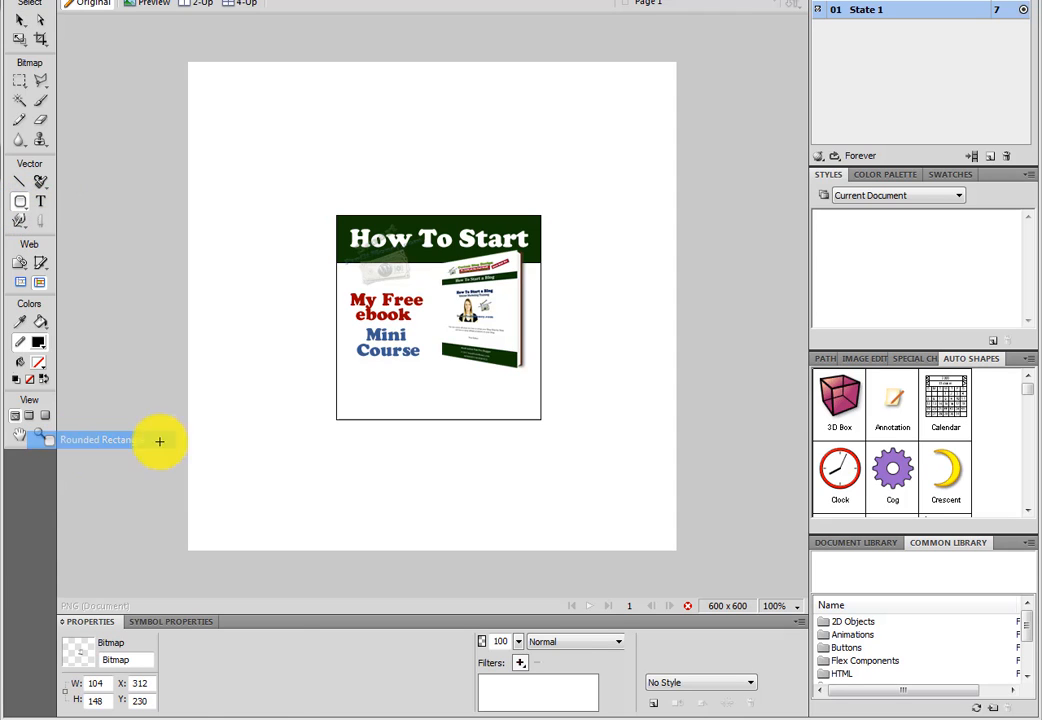
mouse_move(374, 370)
mouse_down()
mouse_move(447, 413)
mouse_move(481, 402)
mouse_up()
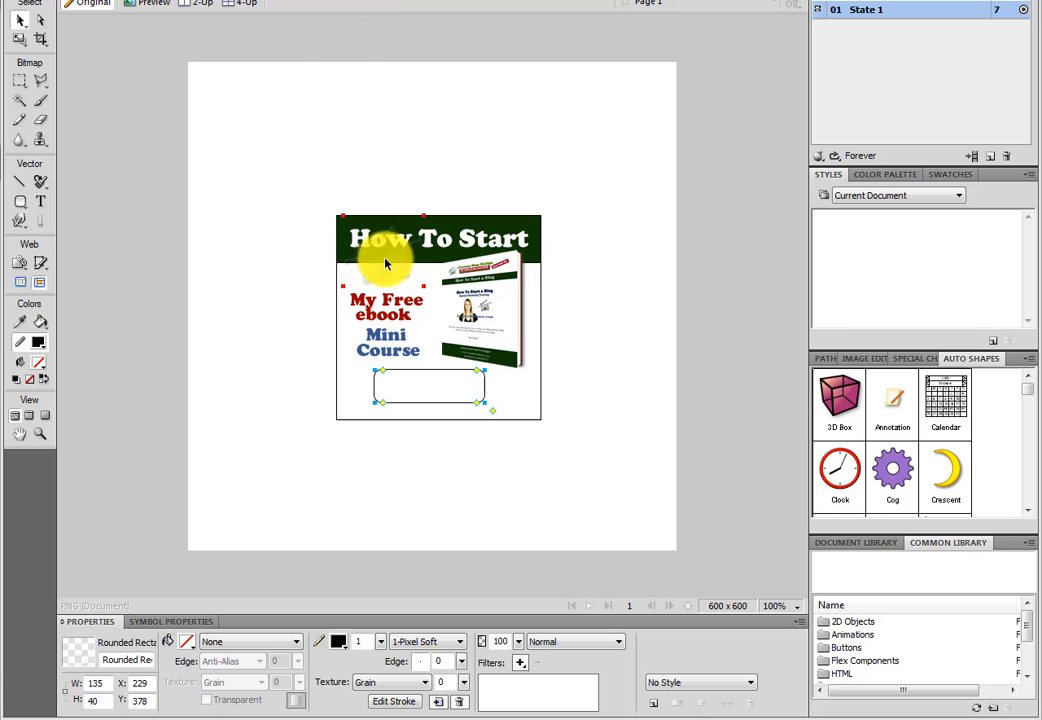
Step: Copy the colour code 1A588A from the source elements document and return to the banner
click(367, 0)
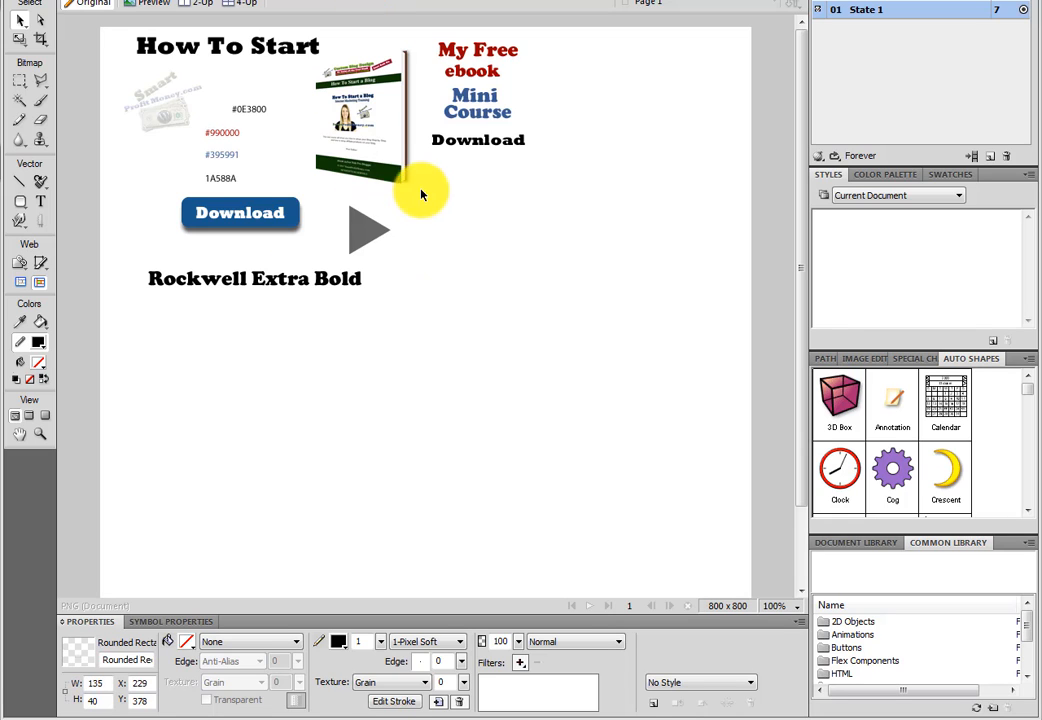
double_click(212, 180)
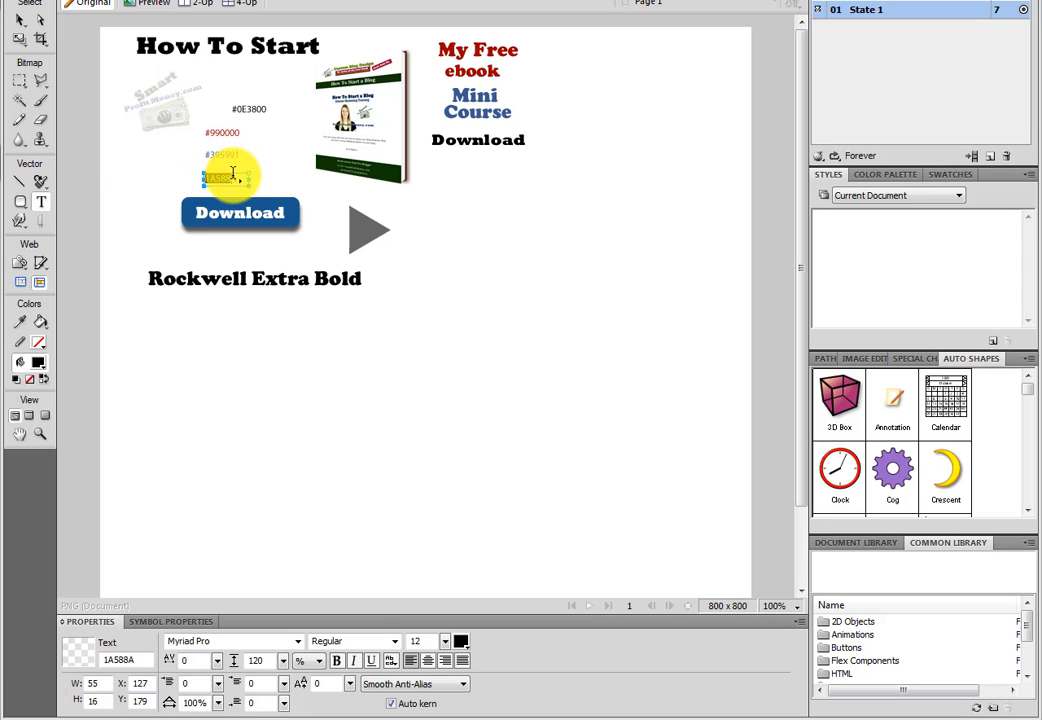
right_click(228, 176)
key(Escape)
drag(207, 180, 245, 178)
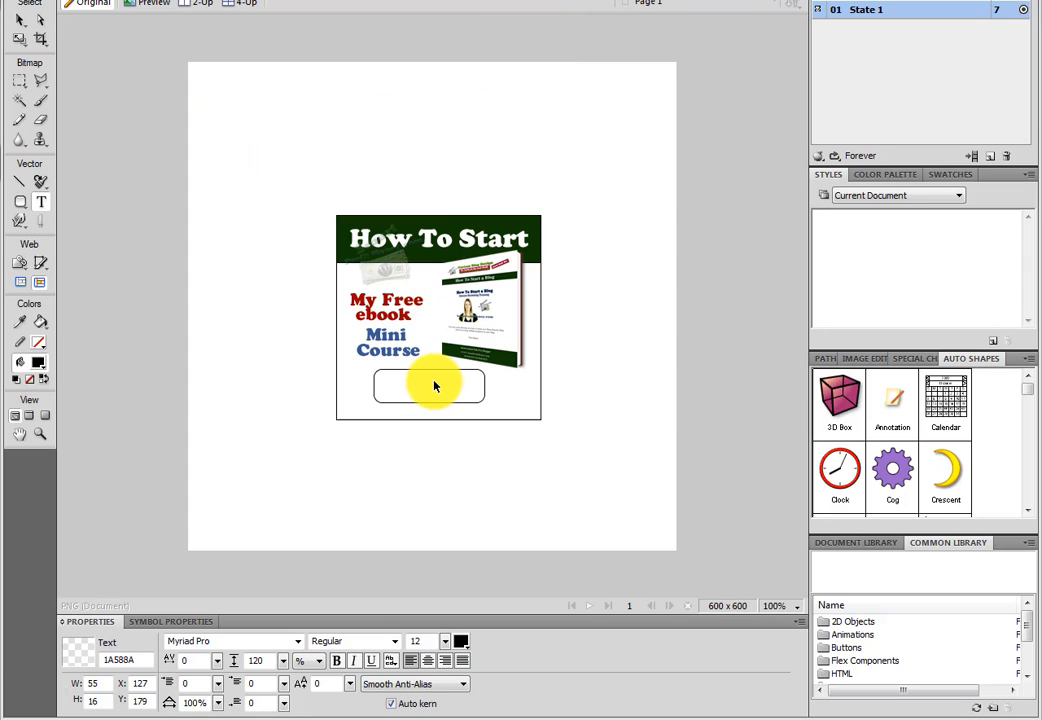
click(433, 380)
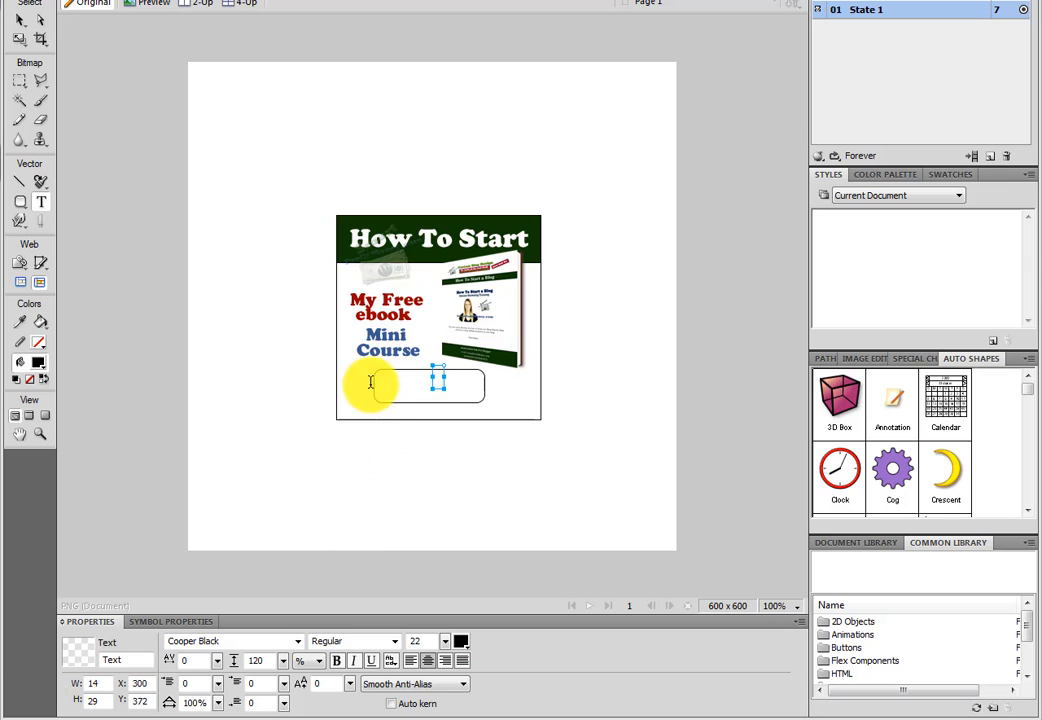
click(20, 20)
click(393, 438)
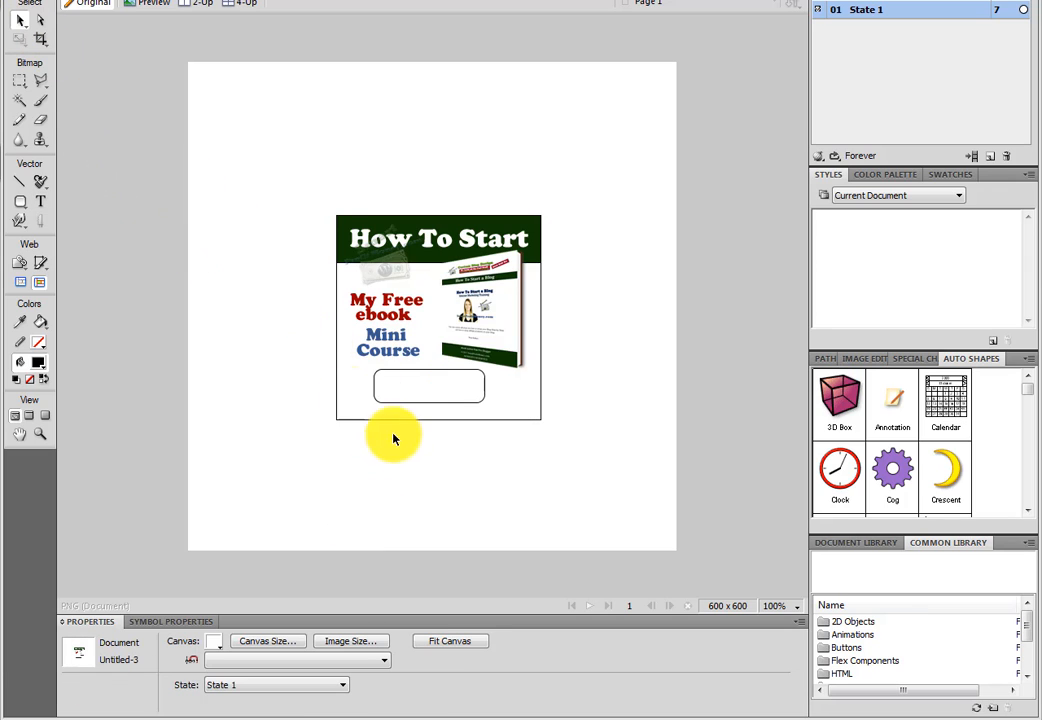
Step: Fill the rounded rectangle with the solid blue colour 1A588A
click(400, 404)
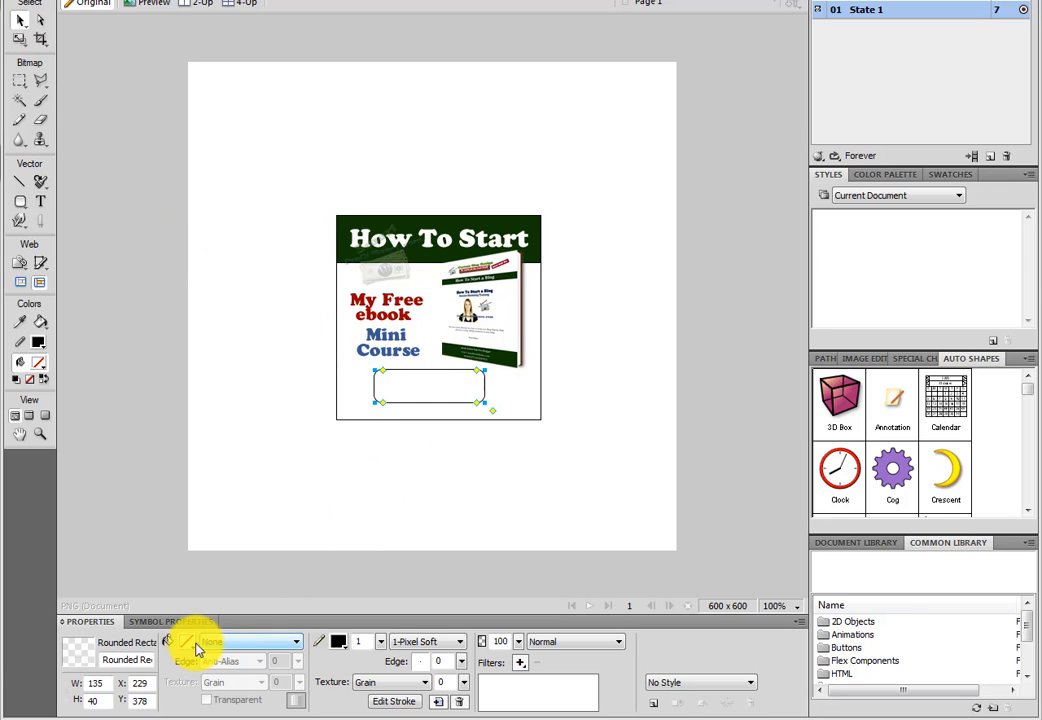
click(192, 645)
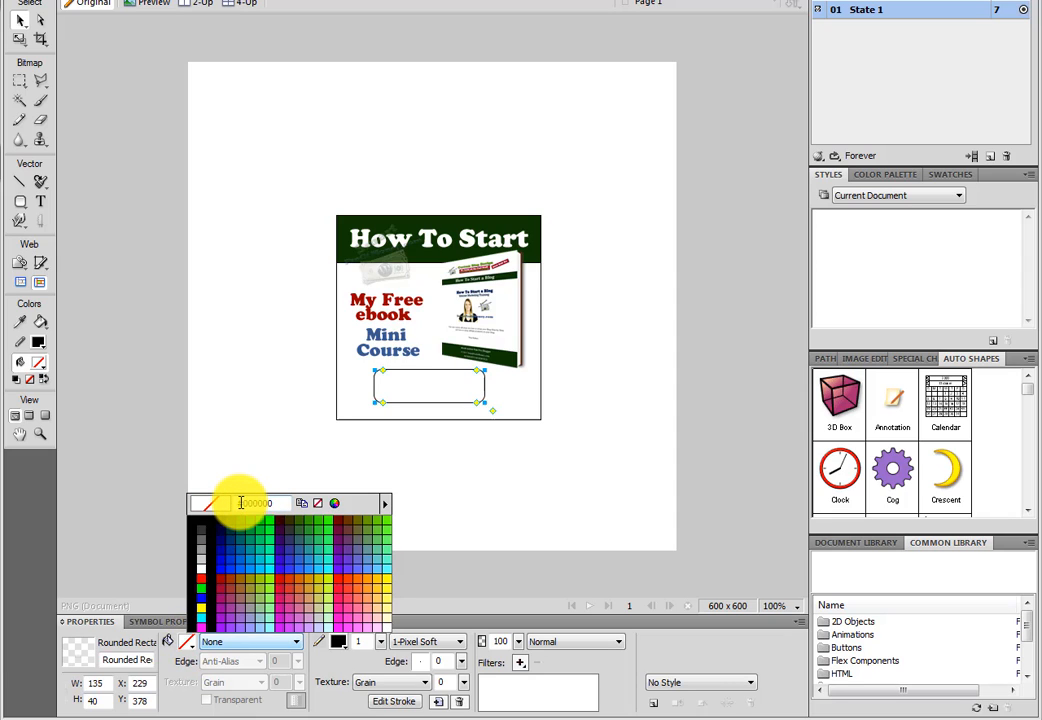
drag(239, 503, 282, 507)
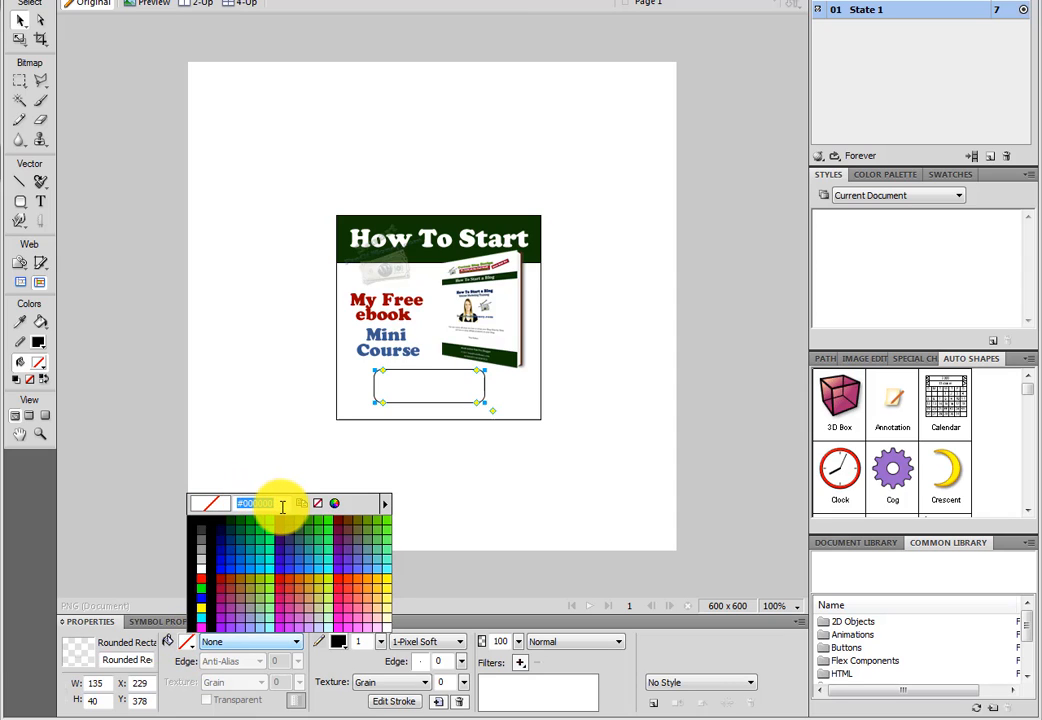
text(1A5B8A)
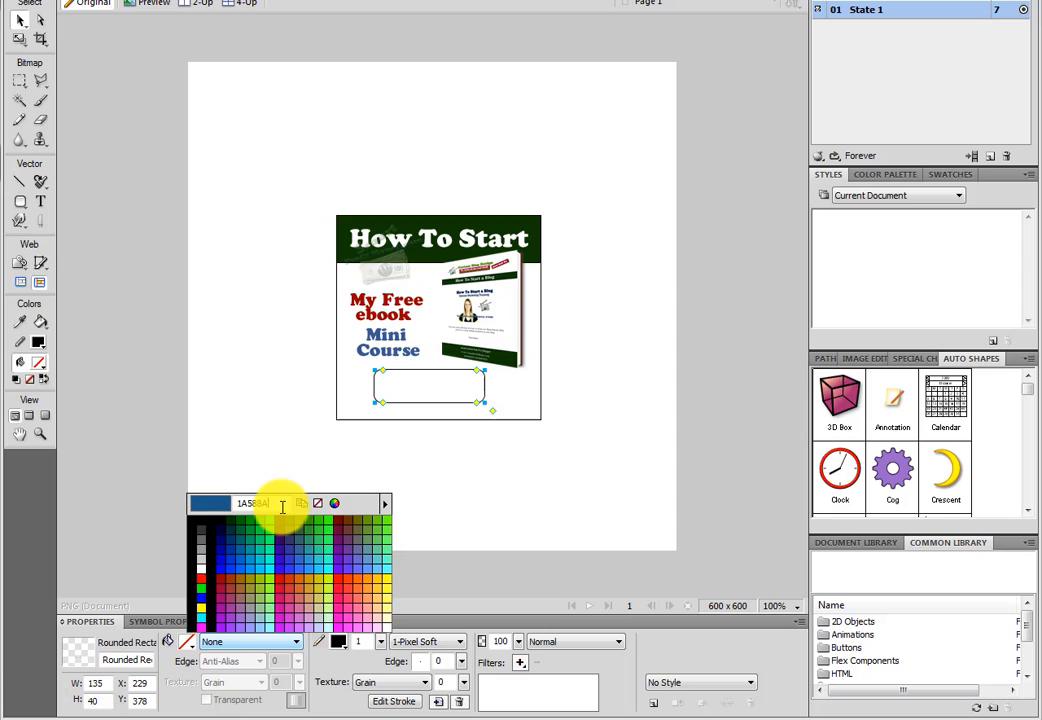
key(Return)
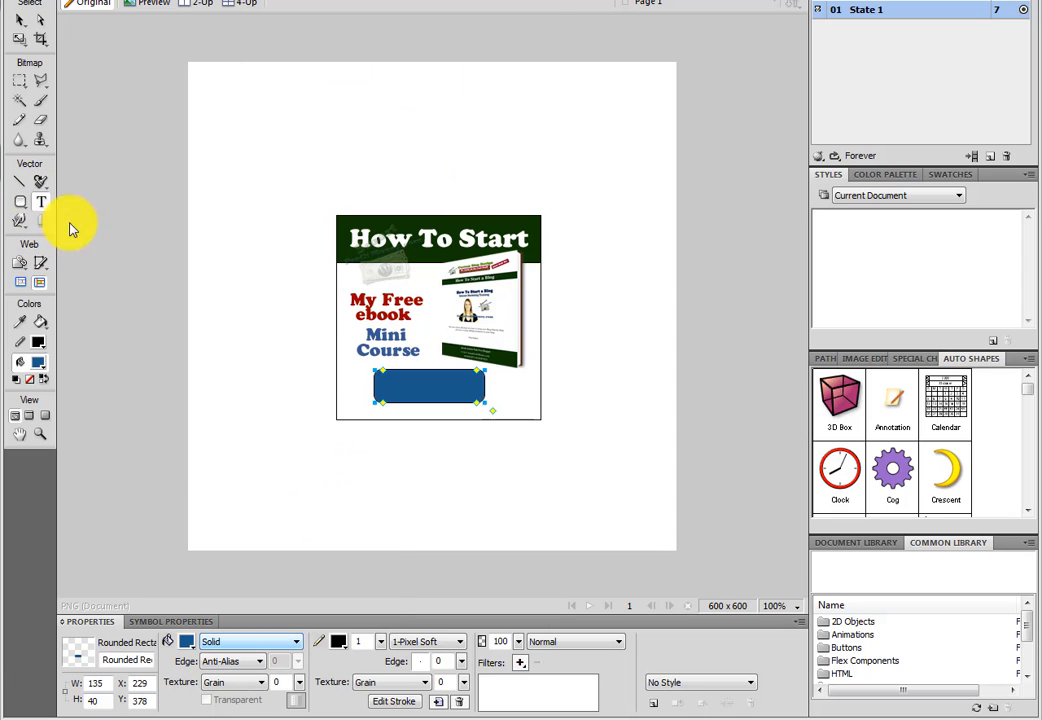
Step: Add the text "Download" in a text block about 115 pixels wide over the blue rounded rectangle
click(41, 202)
drag(382, 376, 471, 392)
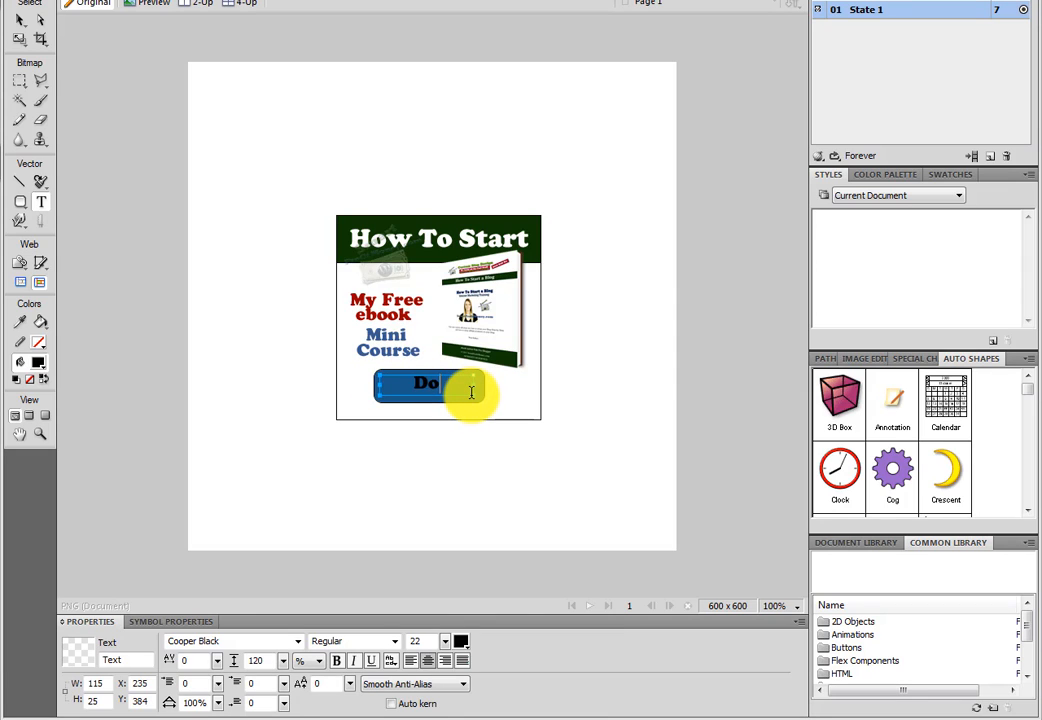
text(Download)
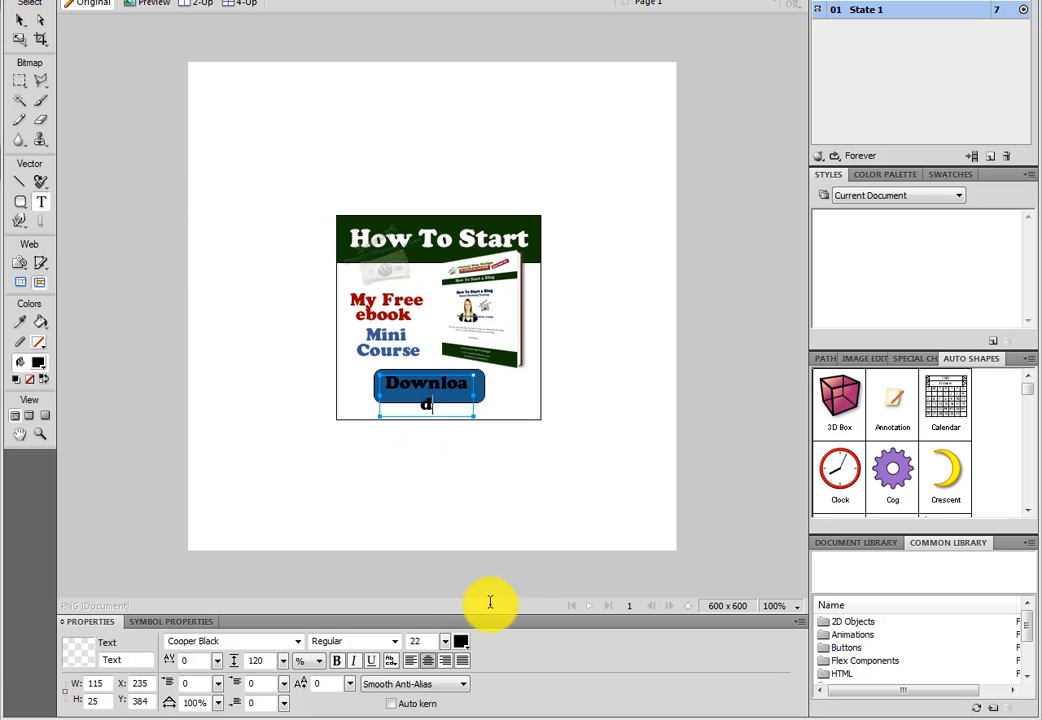
Step: Set the Download text's font size to 21 and widen its text block to about 168 pixels, fitting it on one line
drag(447, 641, 447, 647)
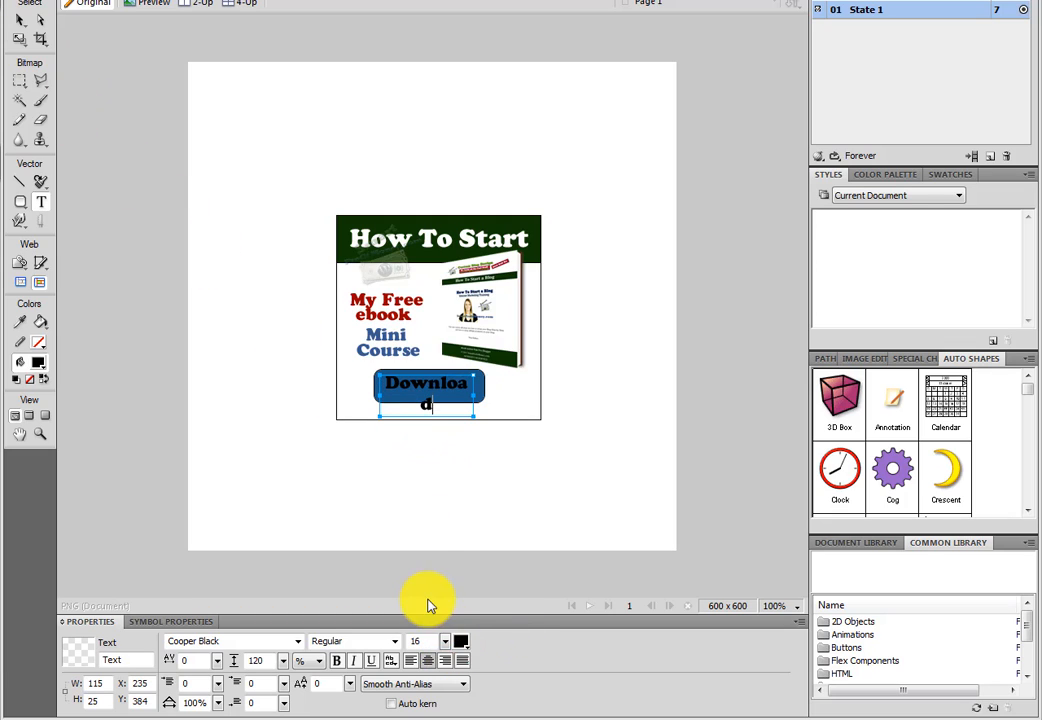
click(404, 447)
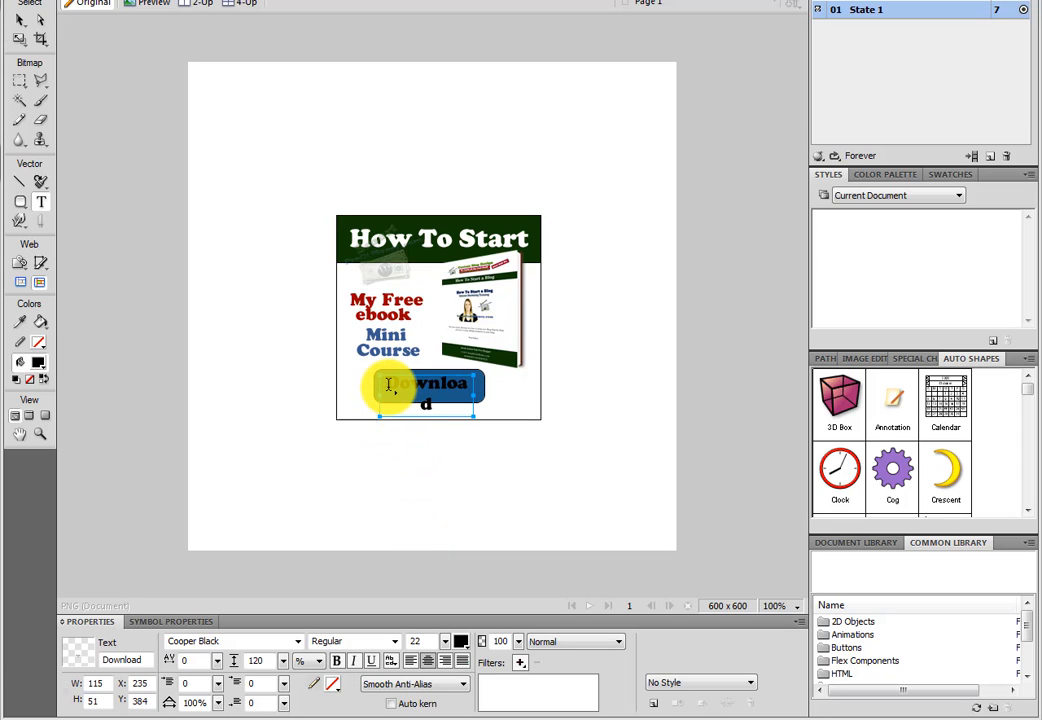
drag(388, 385, 454, 402)
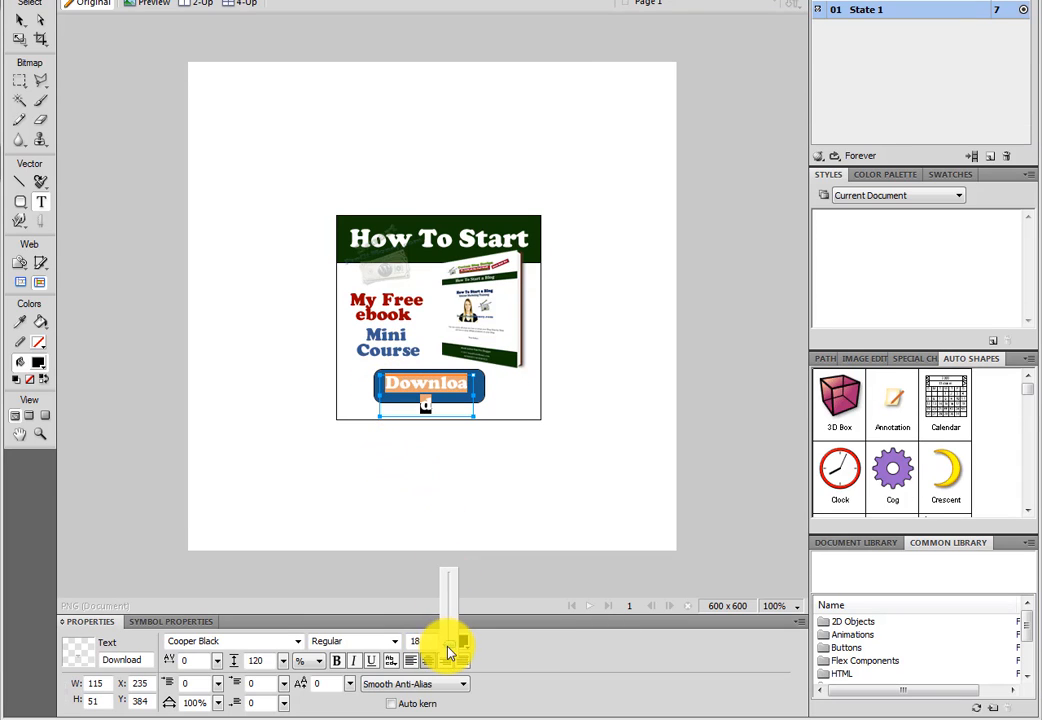
drag(449, 652, 458, 647)
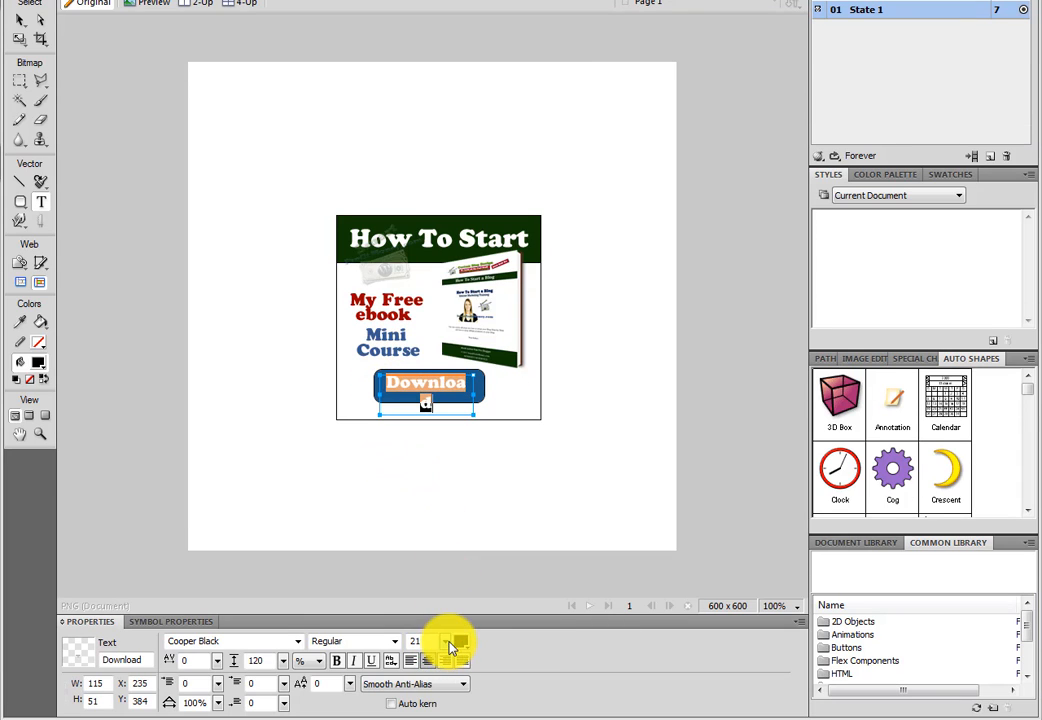
click(449, 450)
click(21, 24)
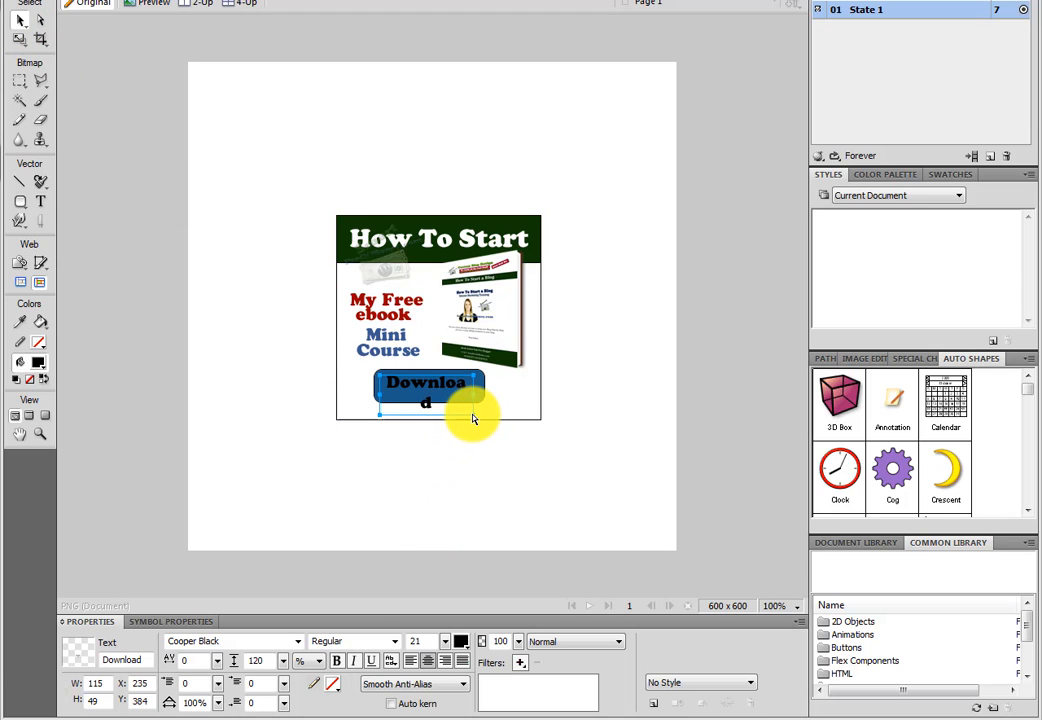
drag(474, 420, 455, 394)
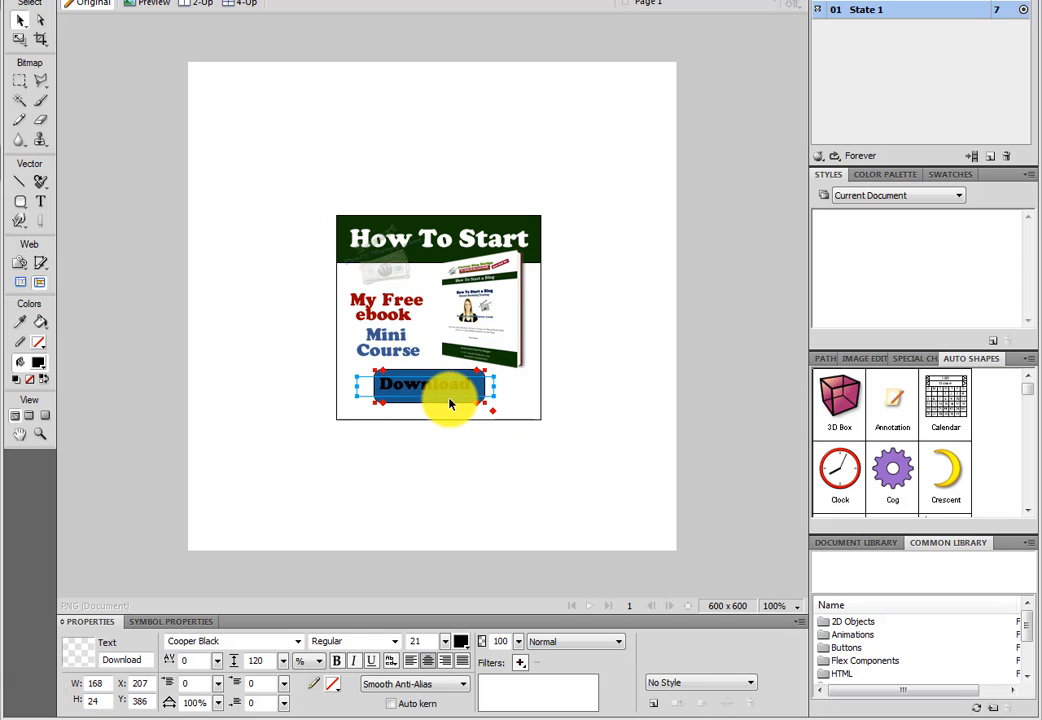
Step: Remove the black outline from the blue rounded rectangle by making its stroke transparent
click(451, 405)
click(340, 646)
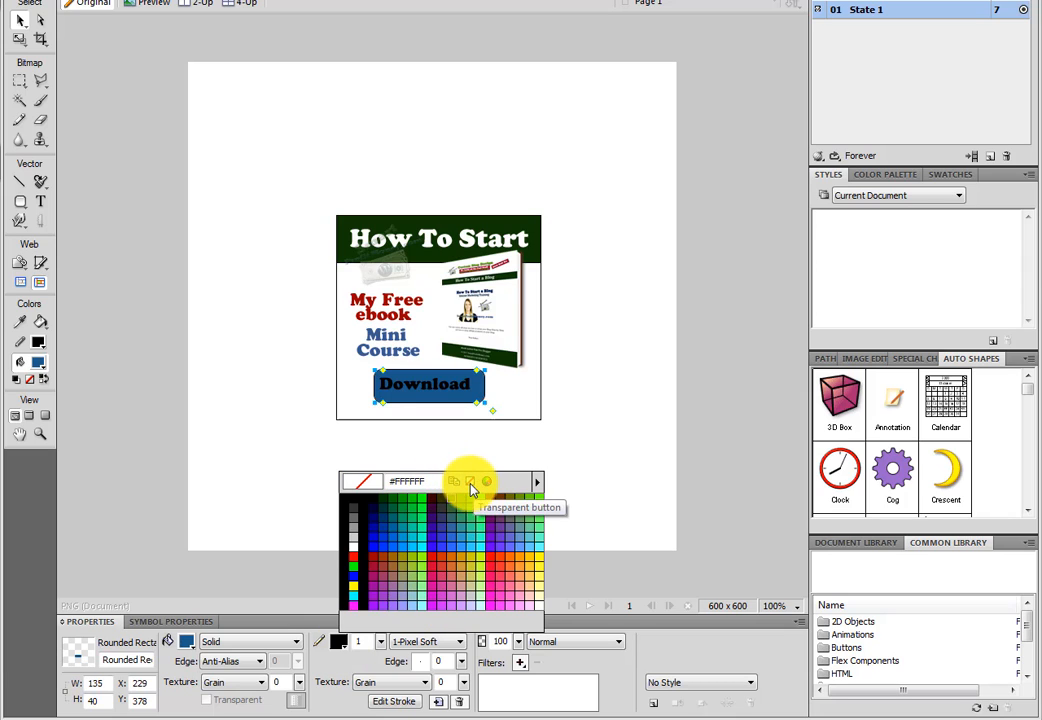
click(473, 489)
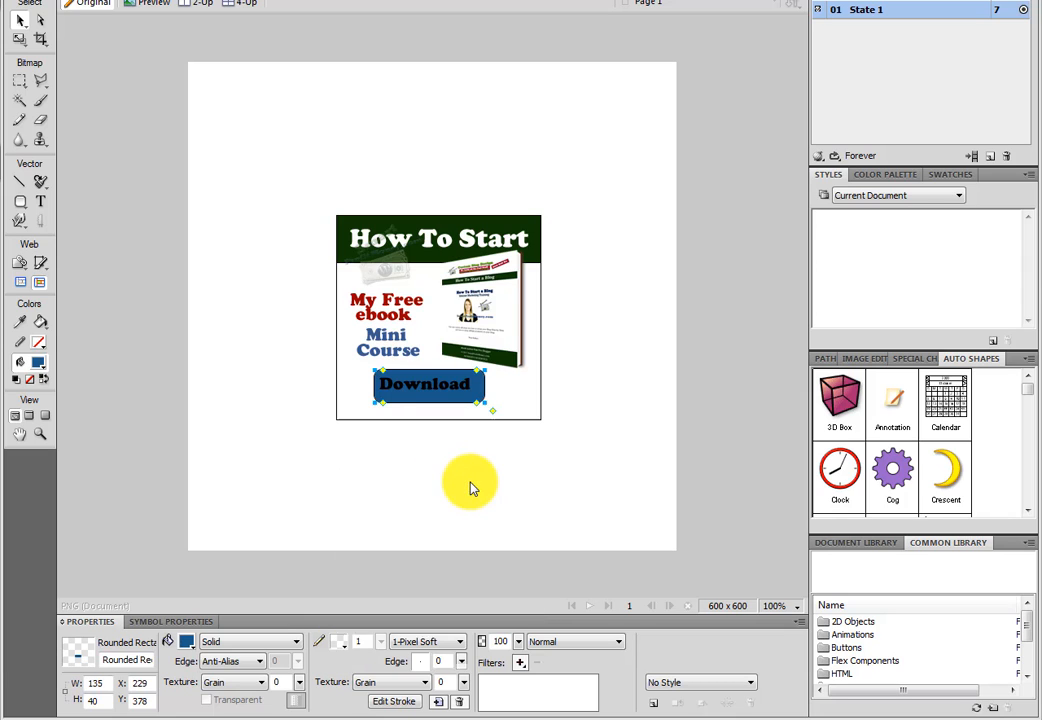
Step: Nudge the Download text down by 8 pixels to Y 394 on the blue button
click(454, 397)
key(Down)
key(Down)
key(Down)
key(Down)
key(Down)
key(Down)
key(Down)
key(Down)
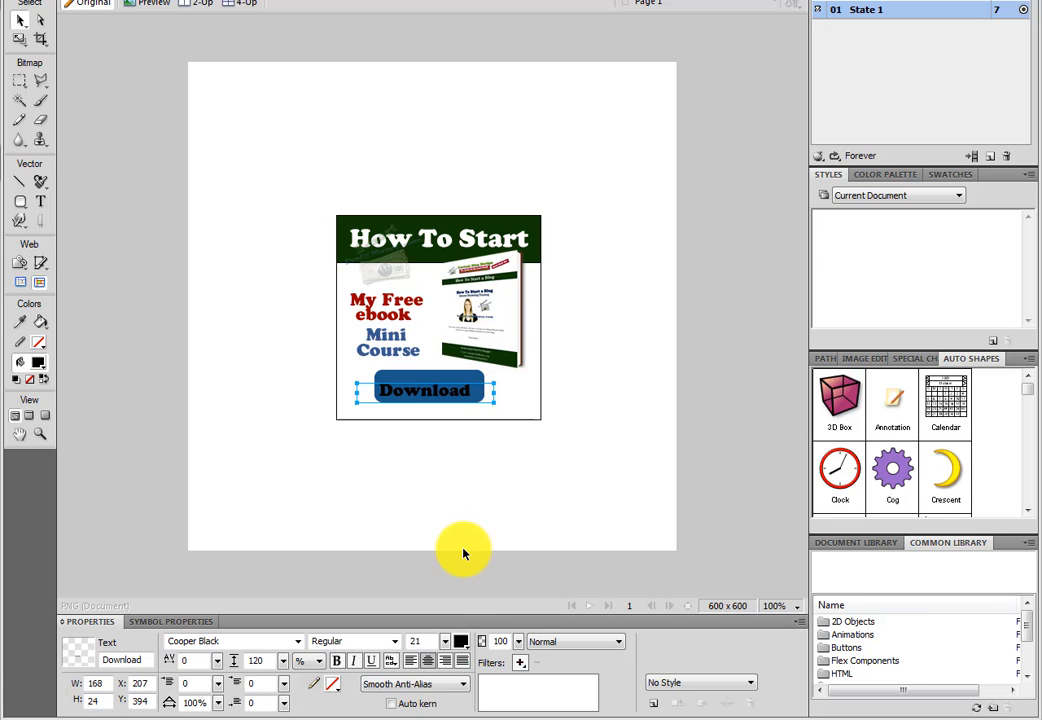
Step: Colour the Download text white (#FFFFFF) and move it to about X 206, Y 386 on the blue button
click(461, 643)
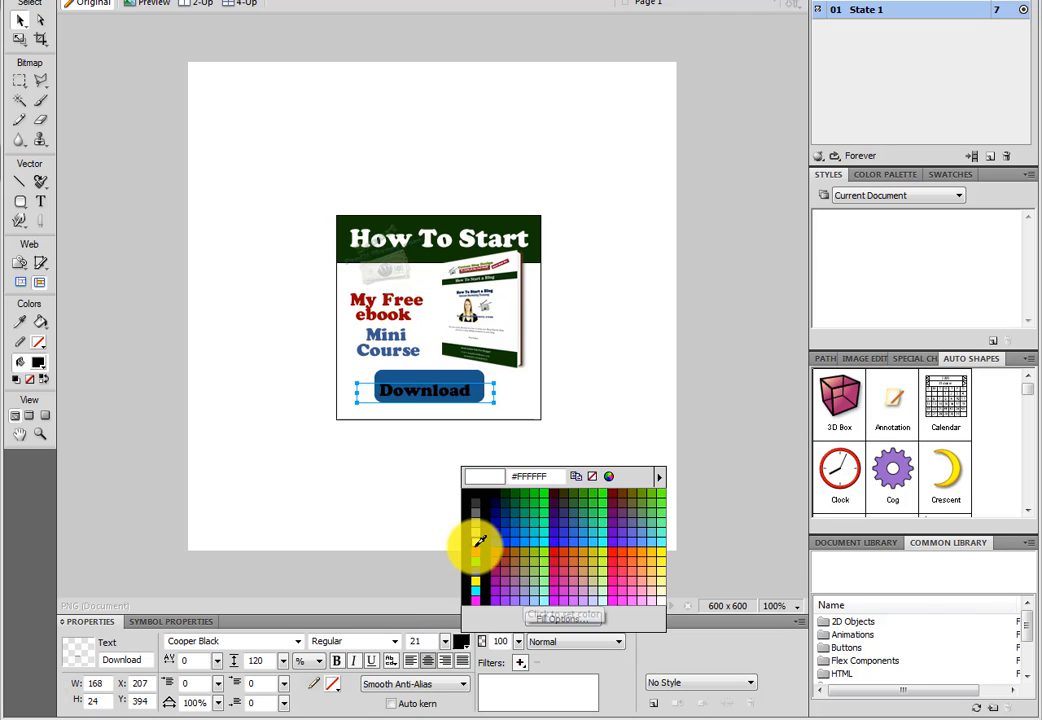
click(481, 539)
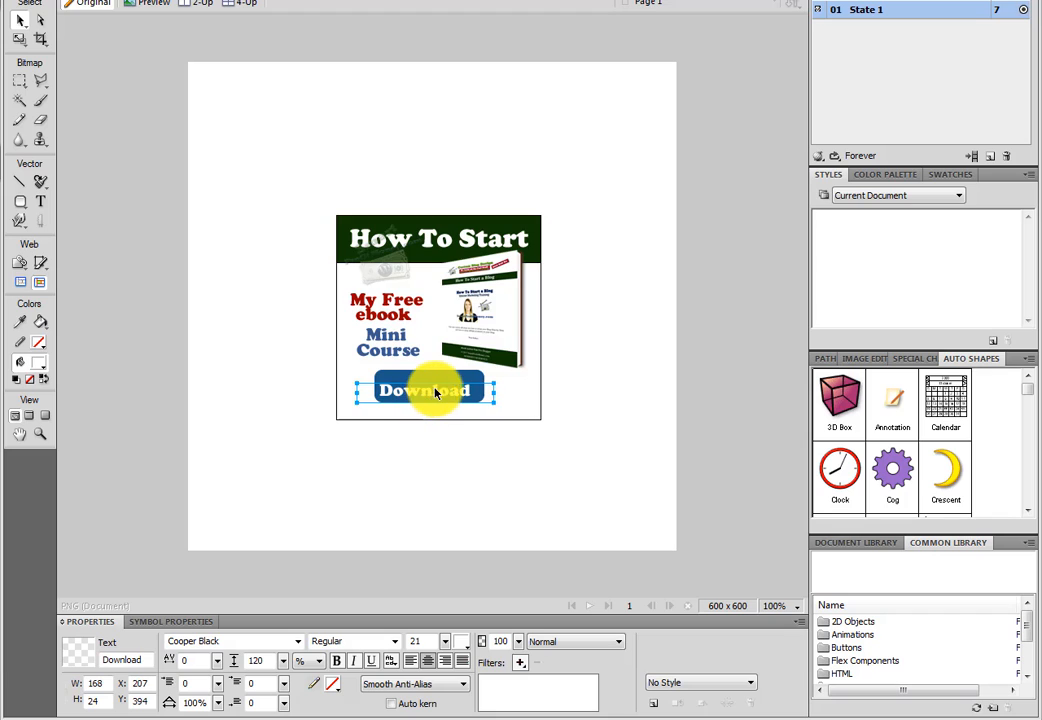
drag(435, 392, 434, 384)
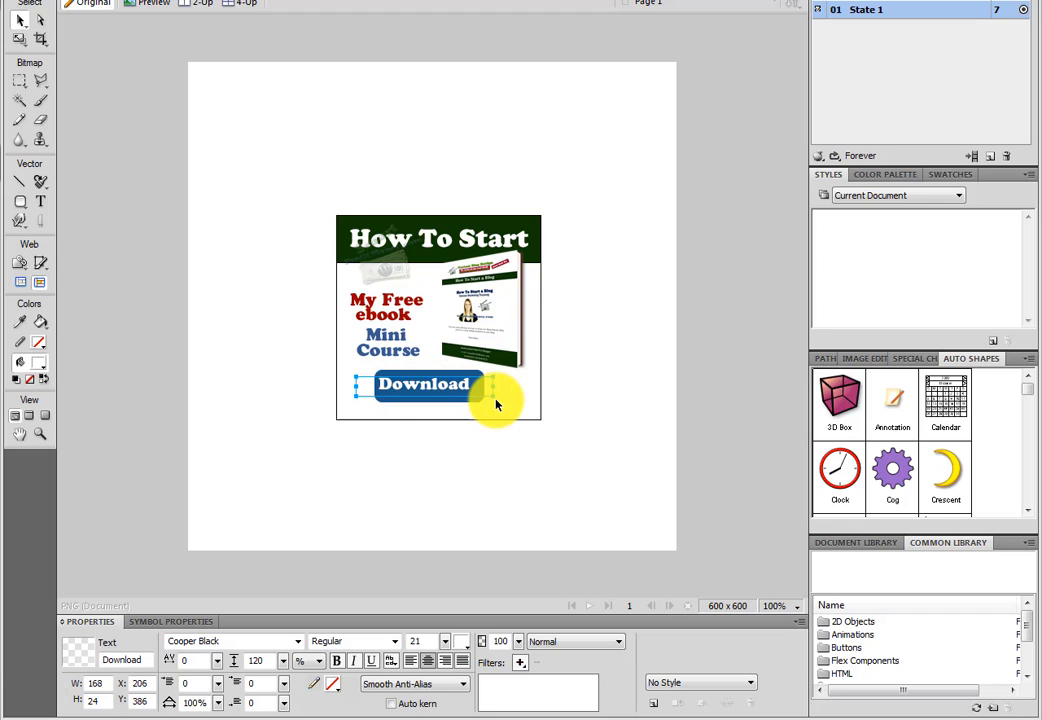
Step: Switch to the source graphics document, open the play-triangle symbol for editing and select its grey path
click(384, 1)
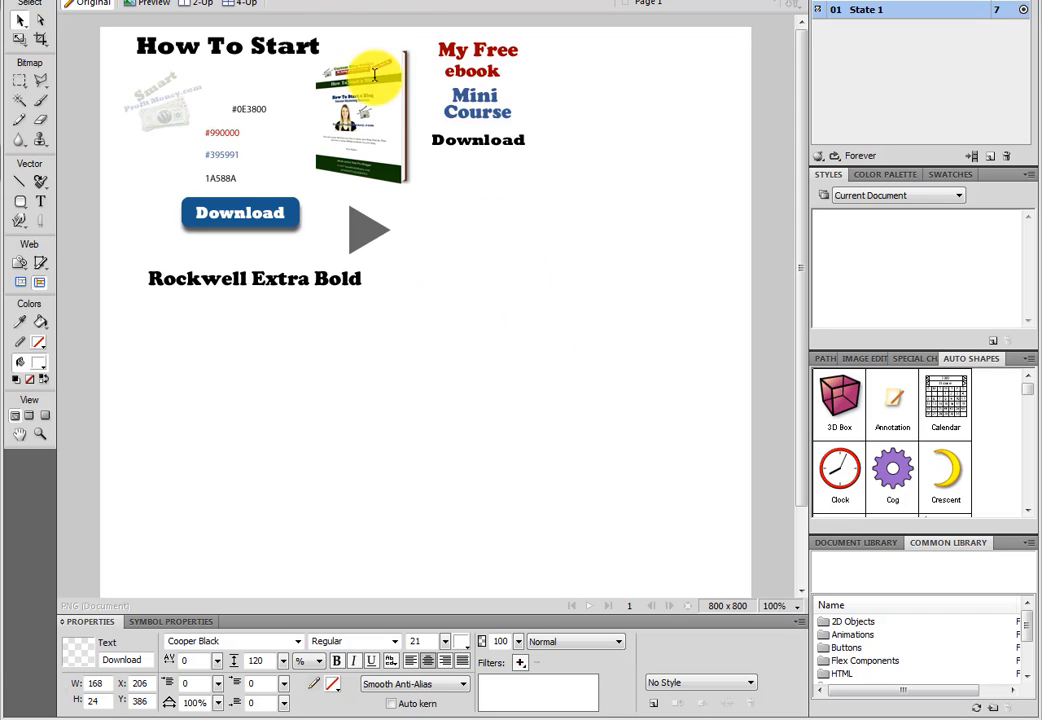
double_click(360, 235)
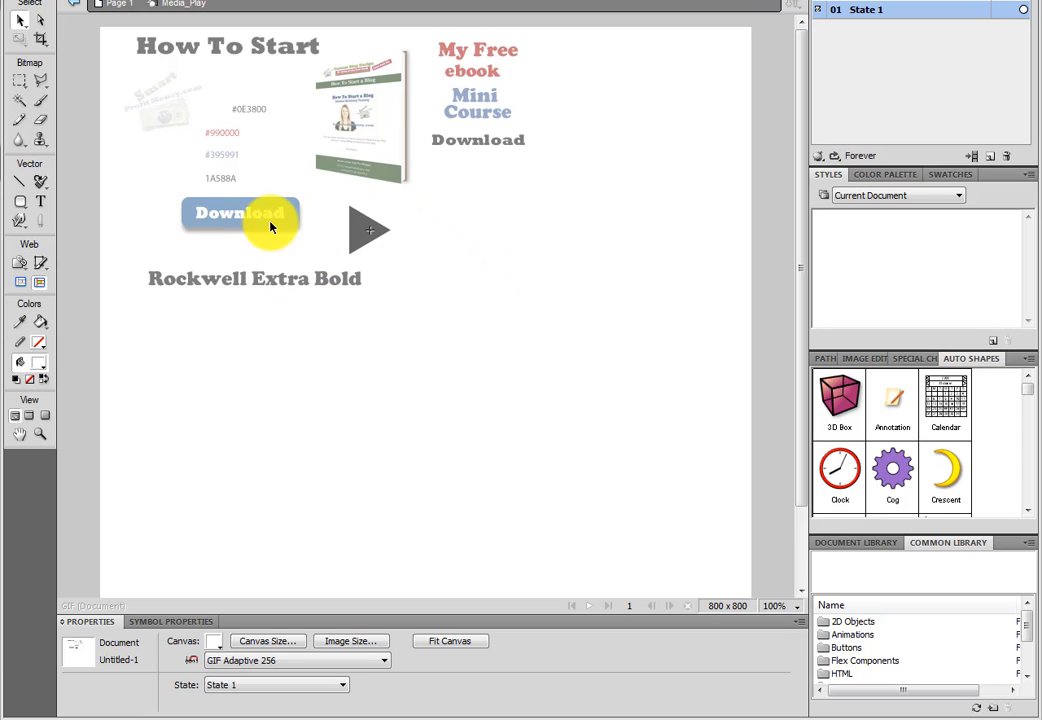
click(368, 232)
click(368, 232)
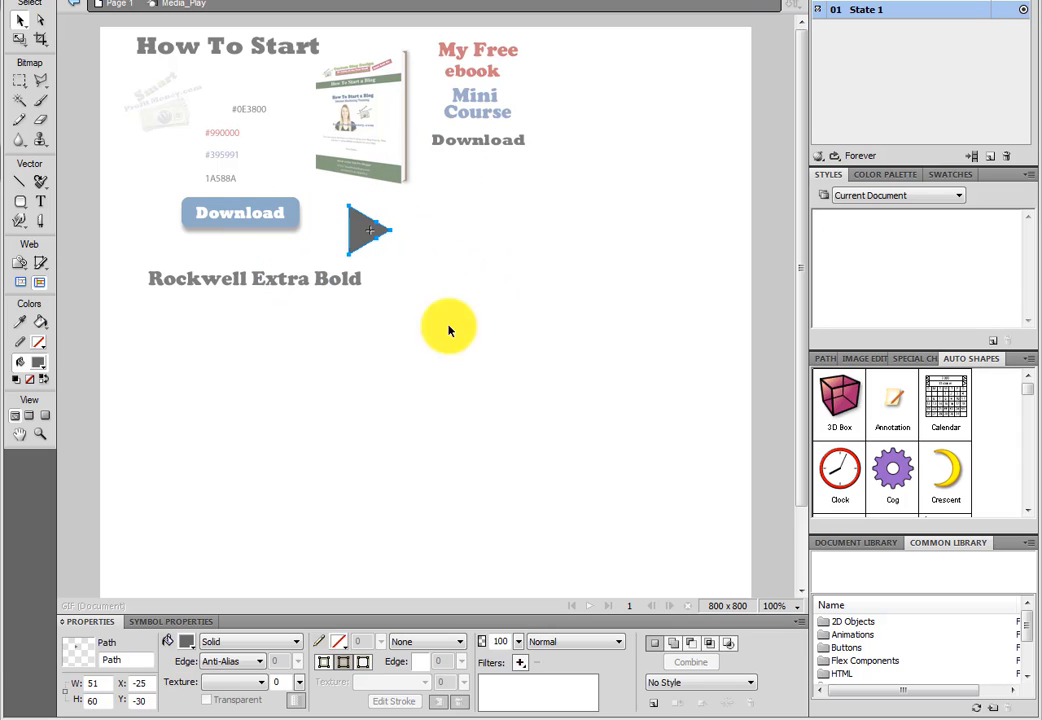
Step: Find the Media_Play symbol in the Common Library's 2D Objects folder and preview it
double_click(874, 623)
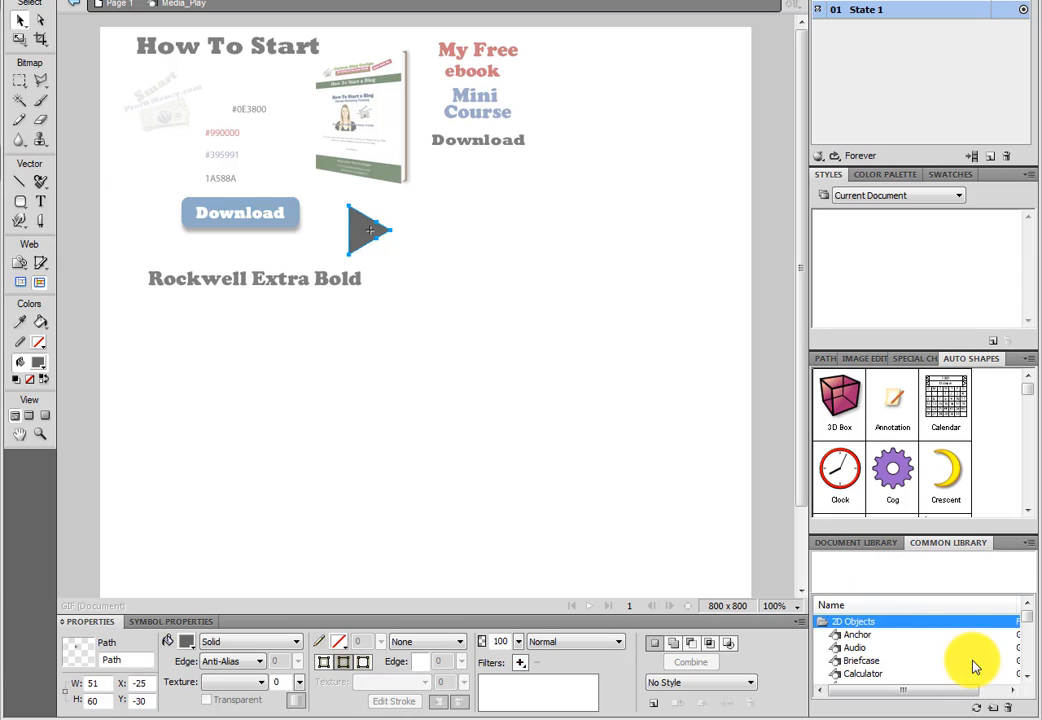
drag(1028, 621, 1028, 648)
click(880, 663)
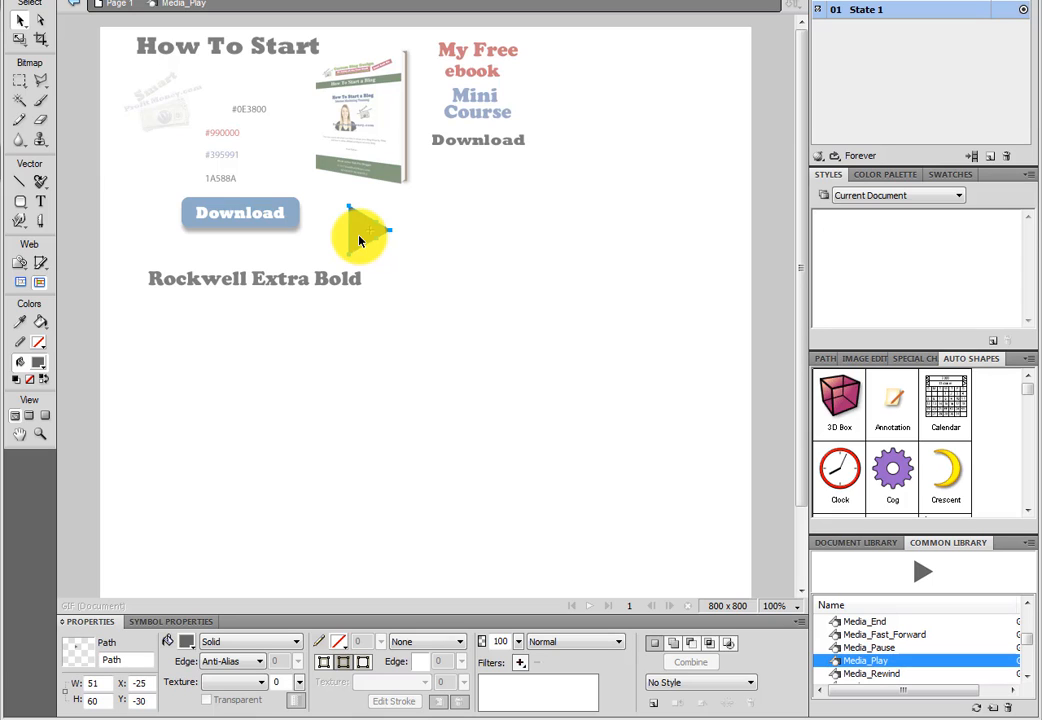
click(580, 3)
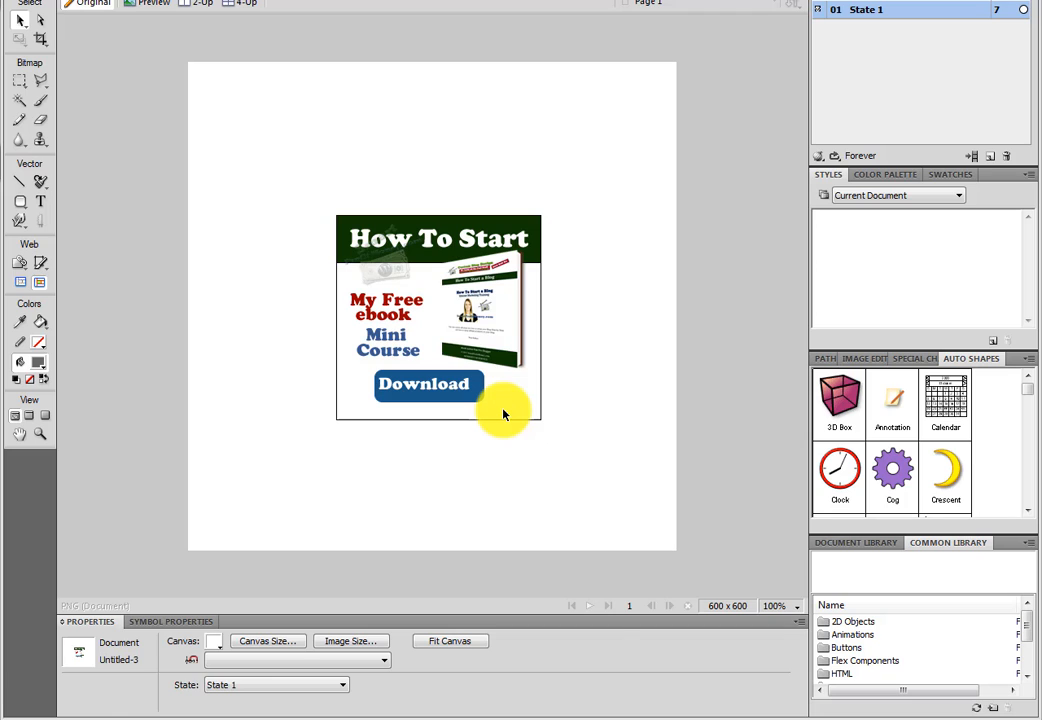
key(ctrl+v)
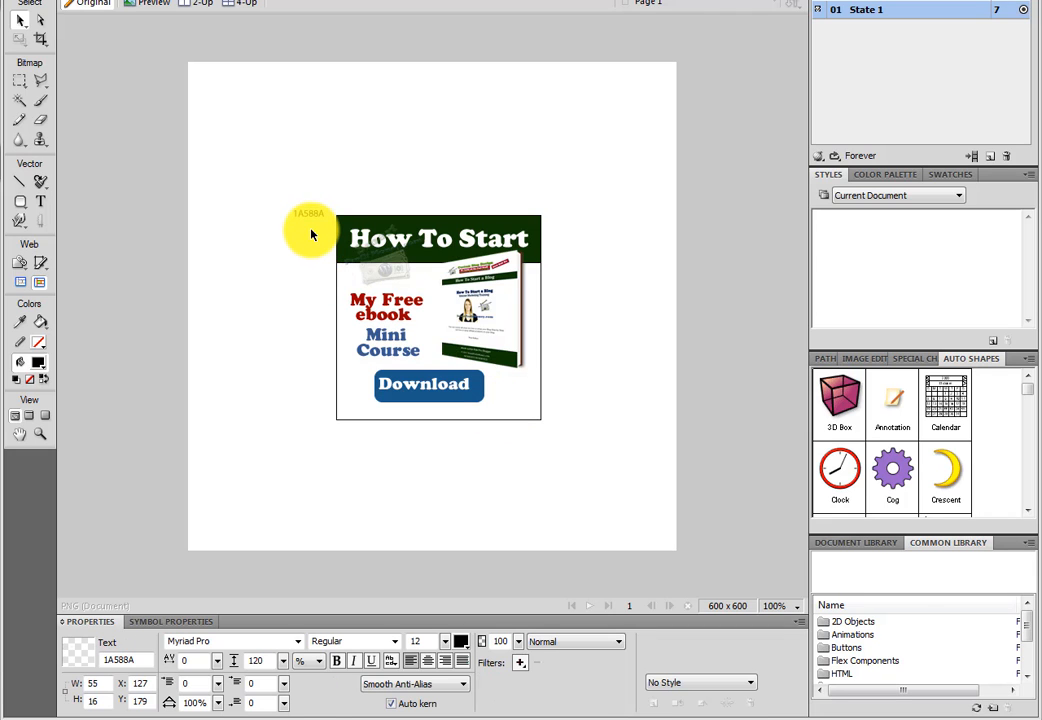
click(311, 230)
click(310, 218)
key(Delete)
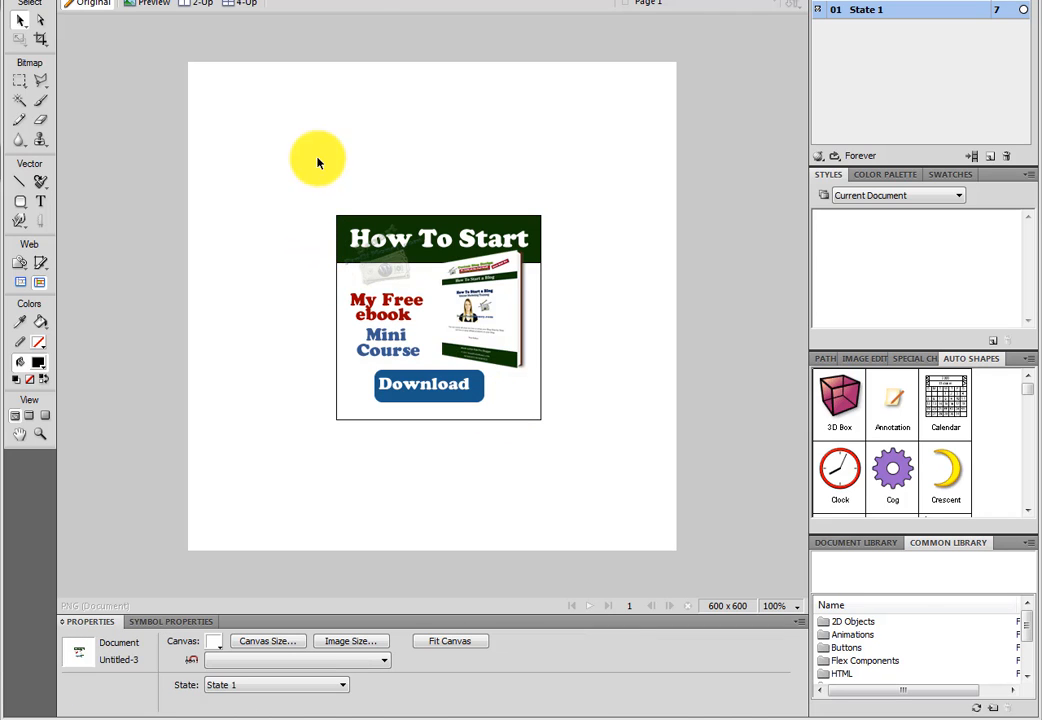
Step: Copy the grey triangle path from the Media_Play symbol into the banner document, placing it at about X 399, Y 396
click(370, 2)
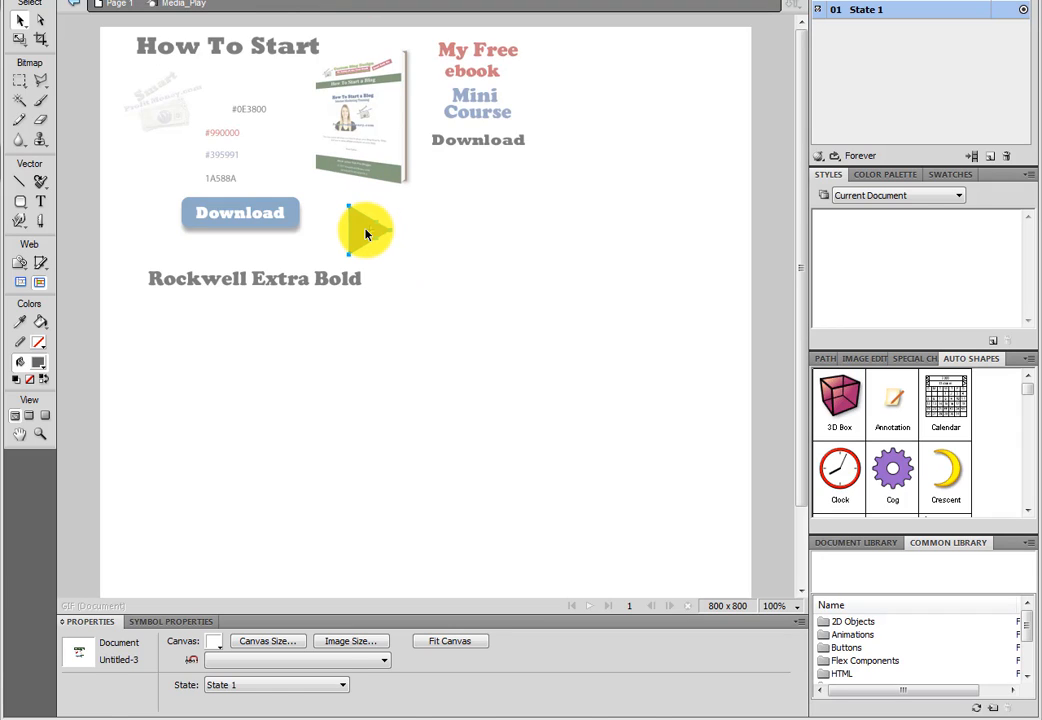
click(366, 234)
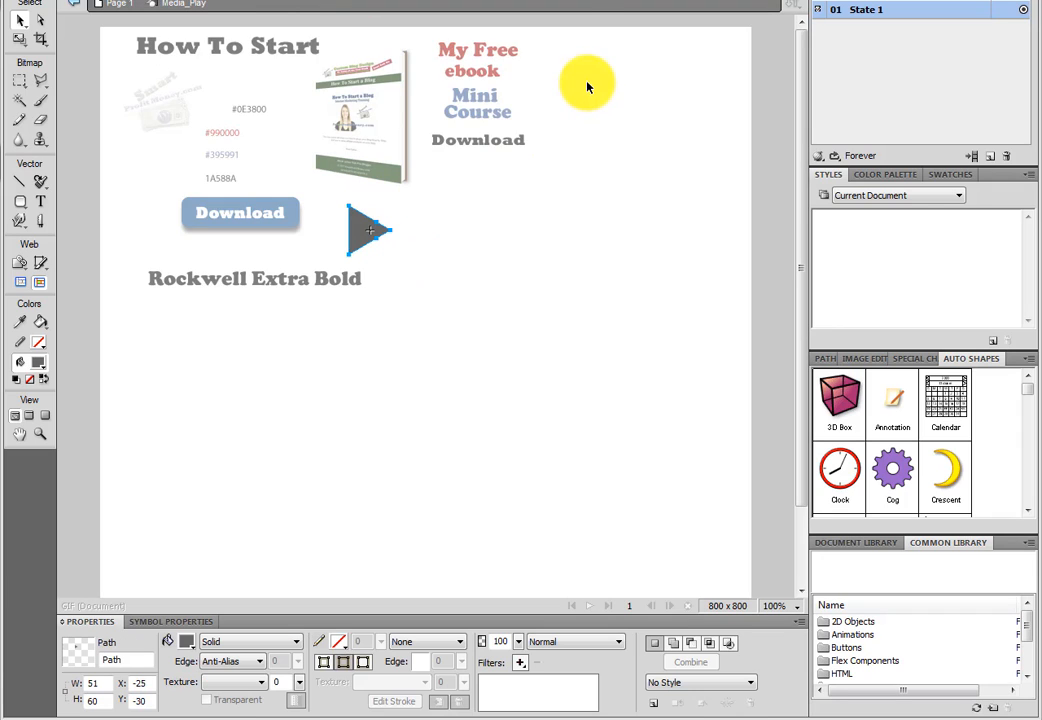
click(558, 2)
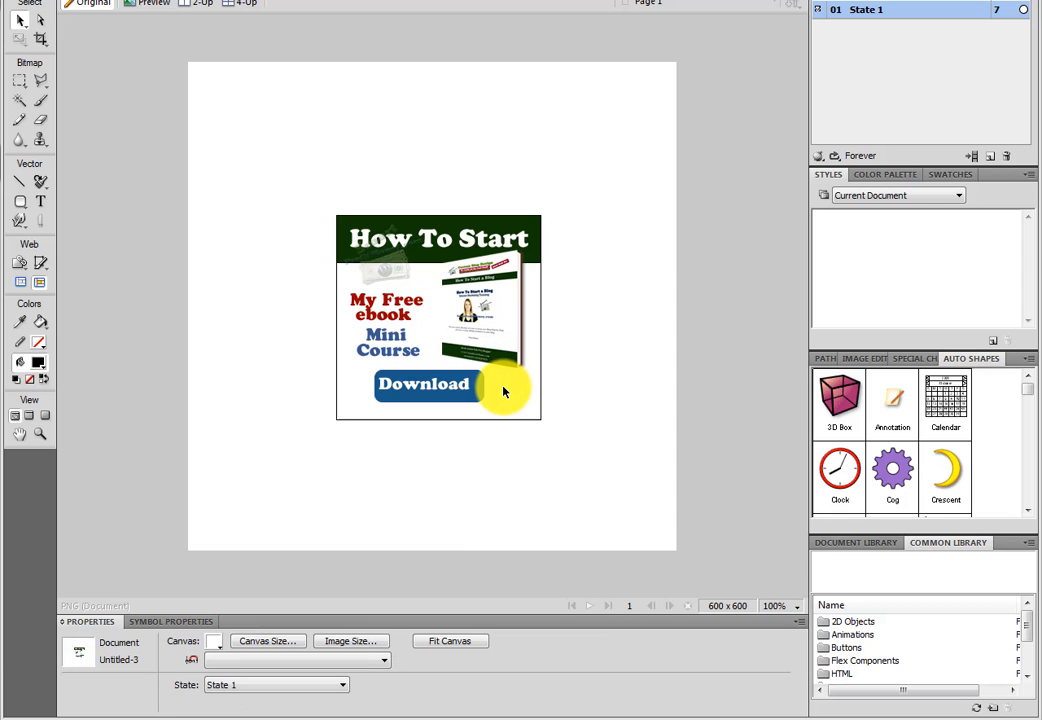
key(ctrl+v)
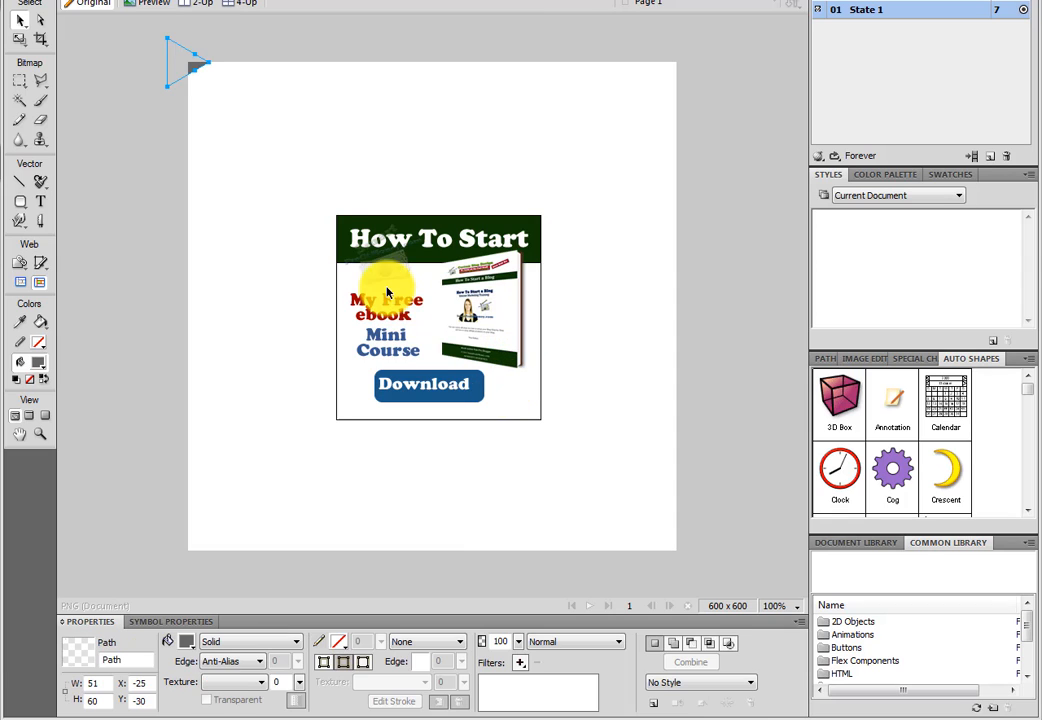
drag(192, 74, 528, 413)
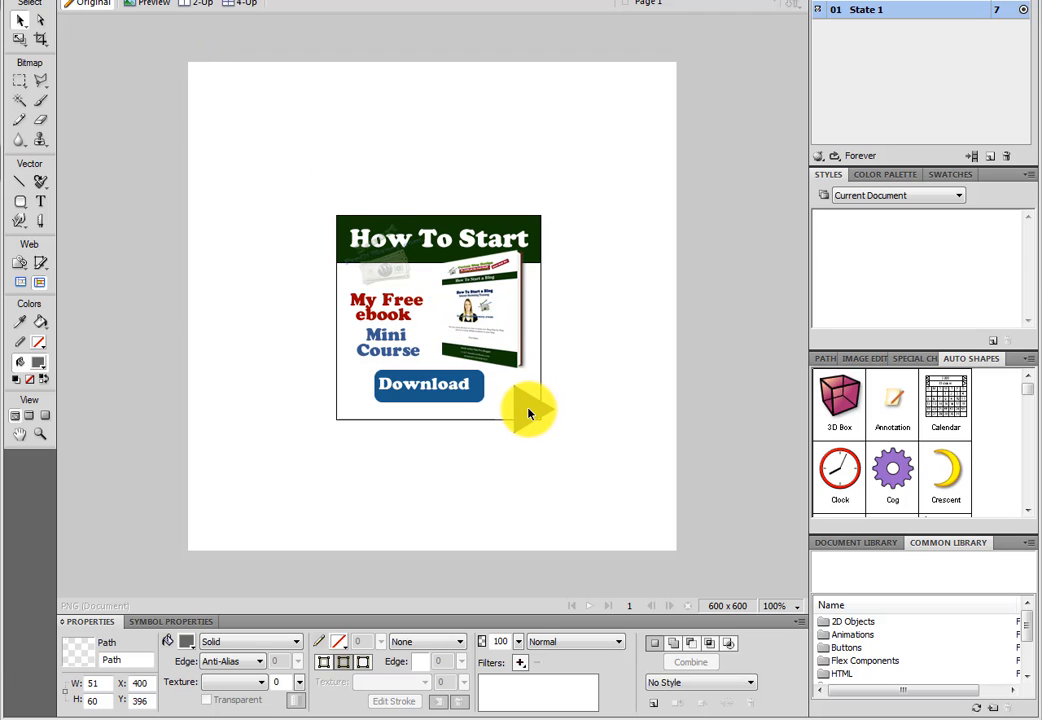
Step: Apply a Color Fill filter in white (#FFFFFF) at 100% with Normal blending to the pasted triangle
click(520, 663)
mouse_move(624, 549)
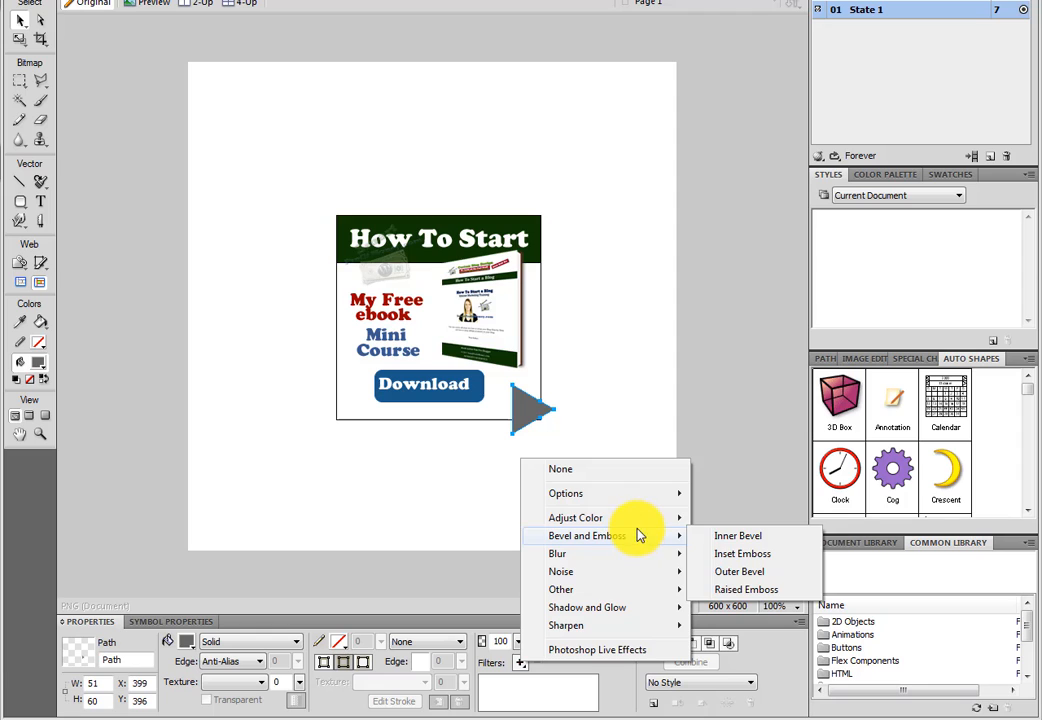
click(710, 557)
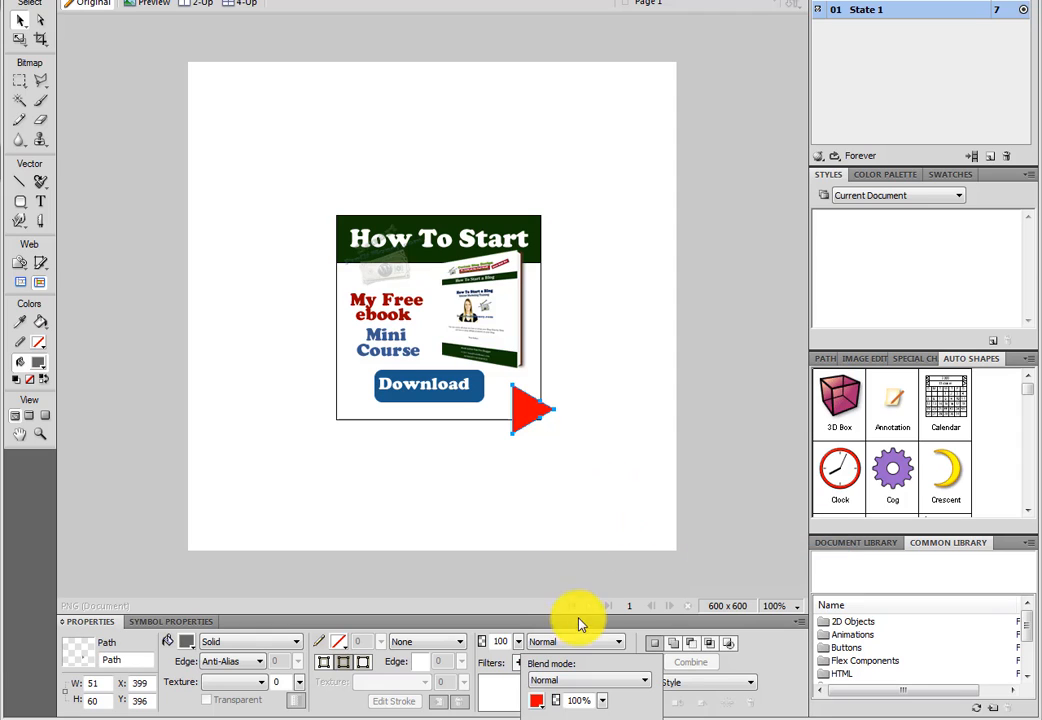
click(537, 700)
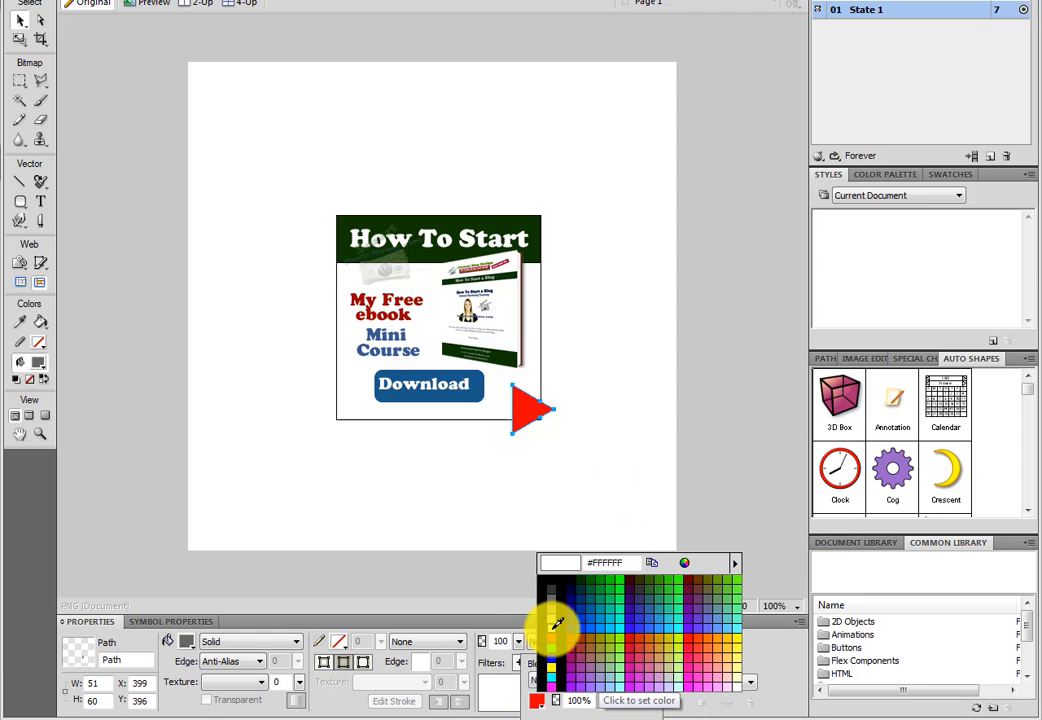
click(555, 626)
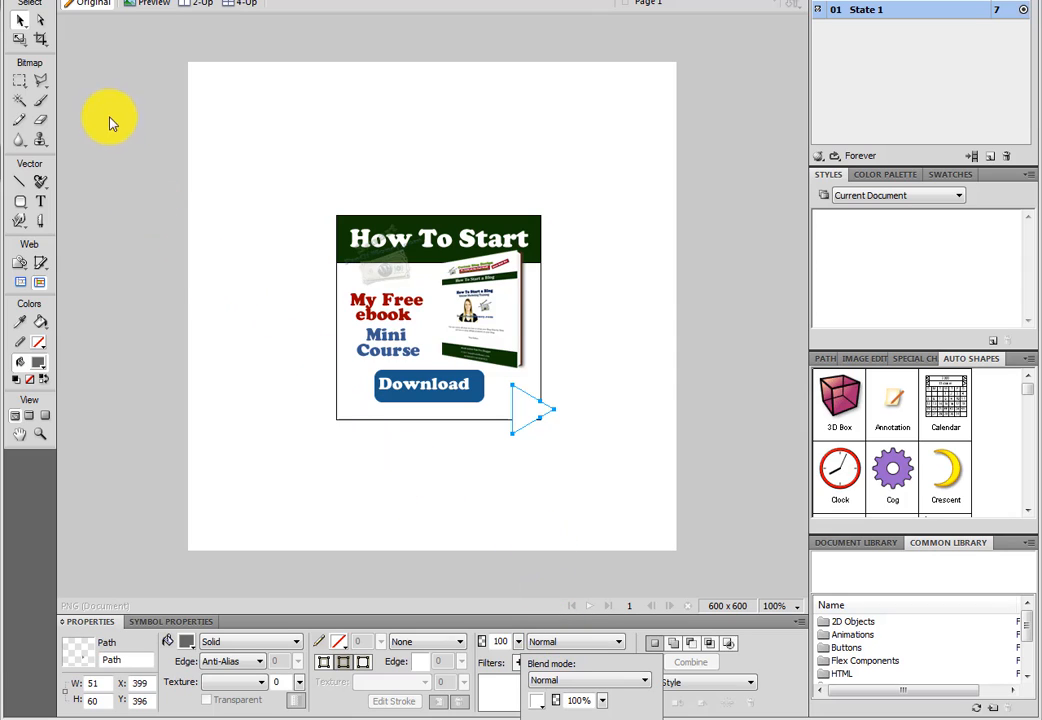
click(23, 44)
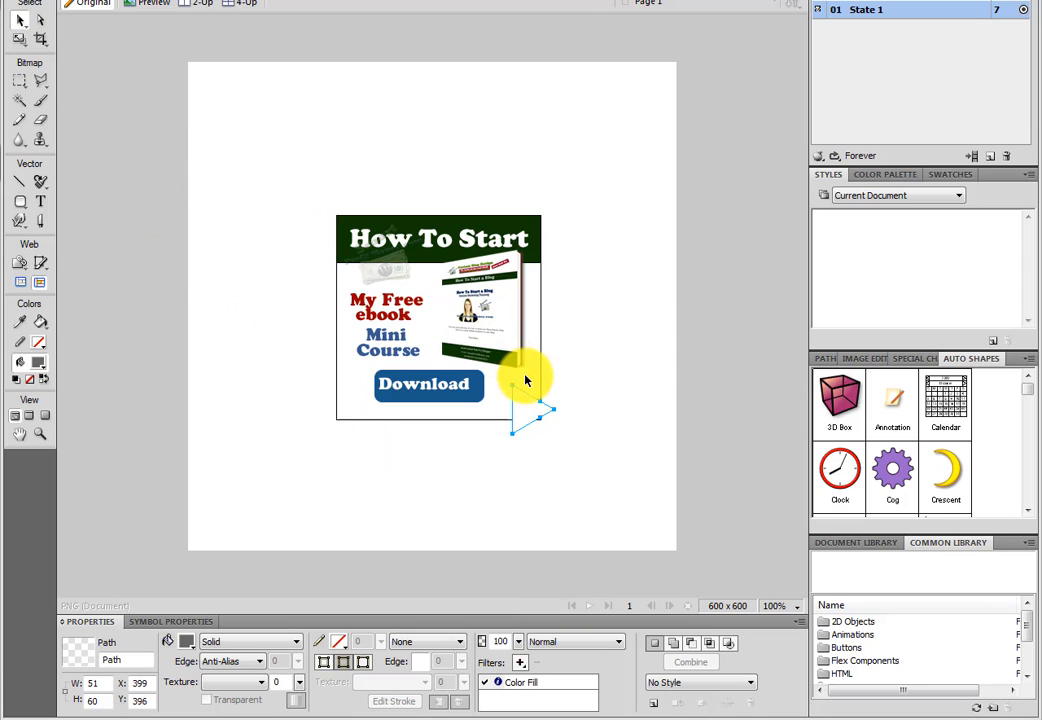
Step: Scale the white triangle down to about 17 by 20 pixels and move it onto the blue button at about X 347, Y 390
click(19, 38)
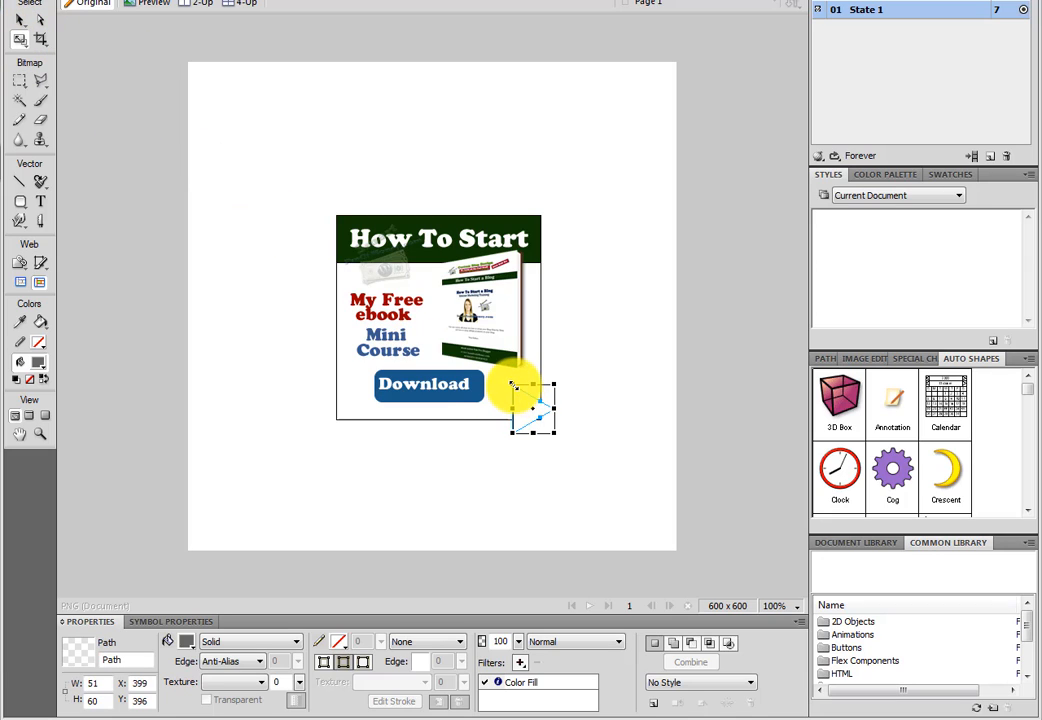
drag(512, 384, 546, 420)
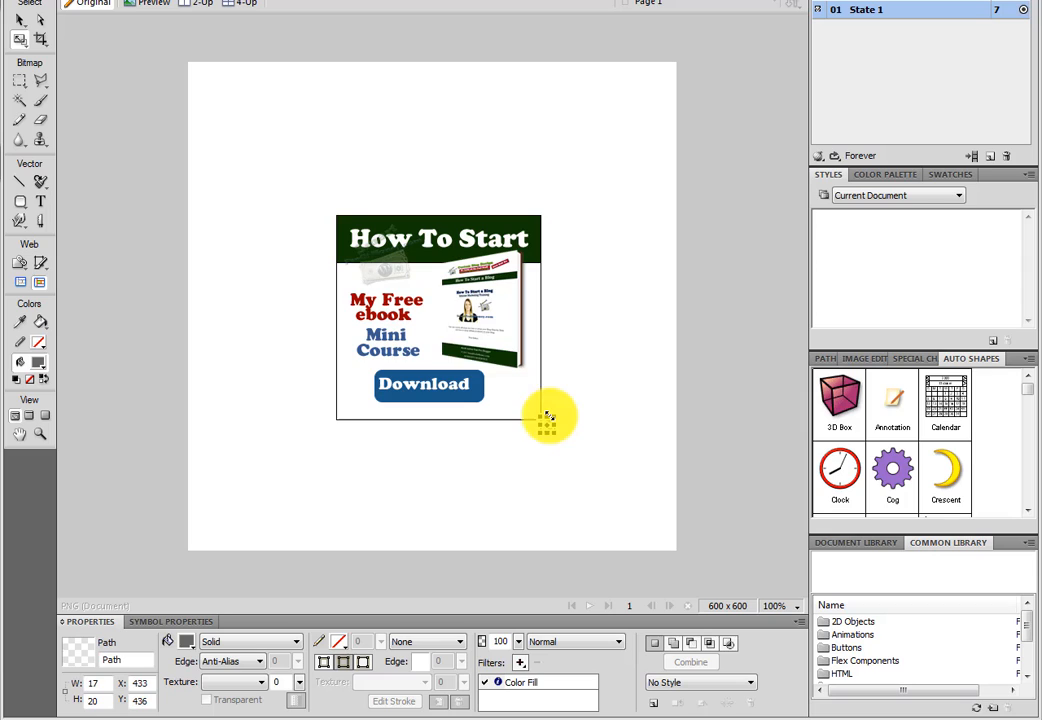
click(19, 18)
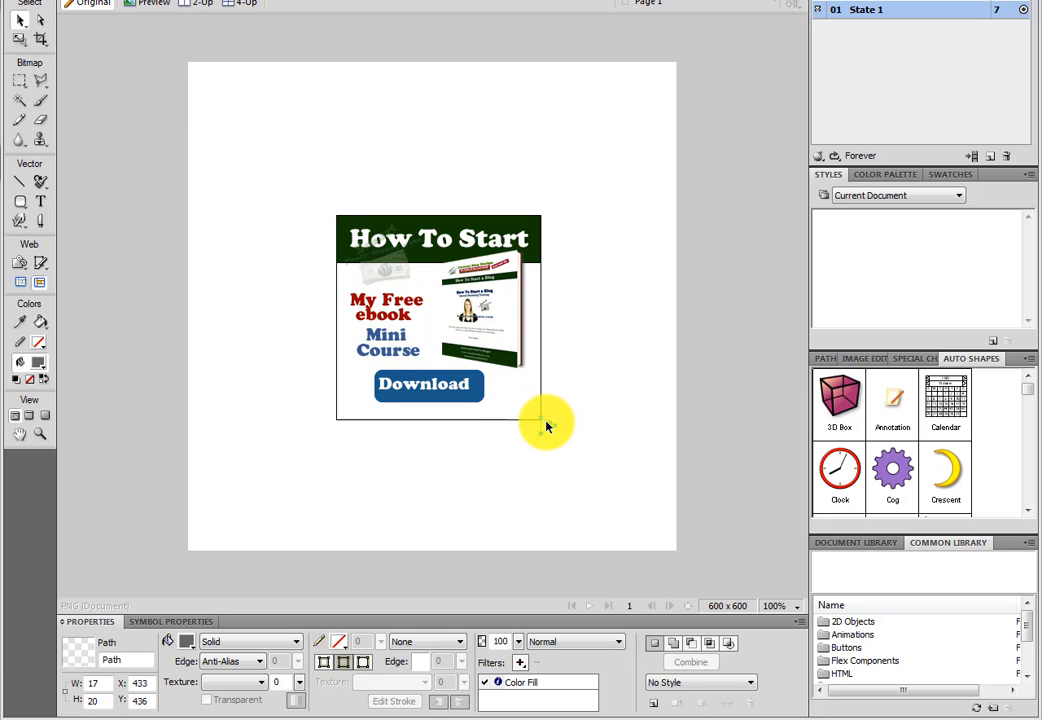
drag(546, 425, 478, 398)
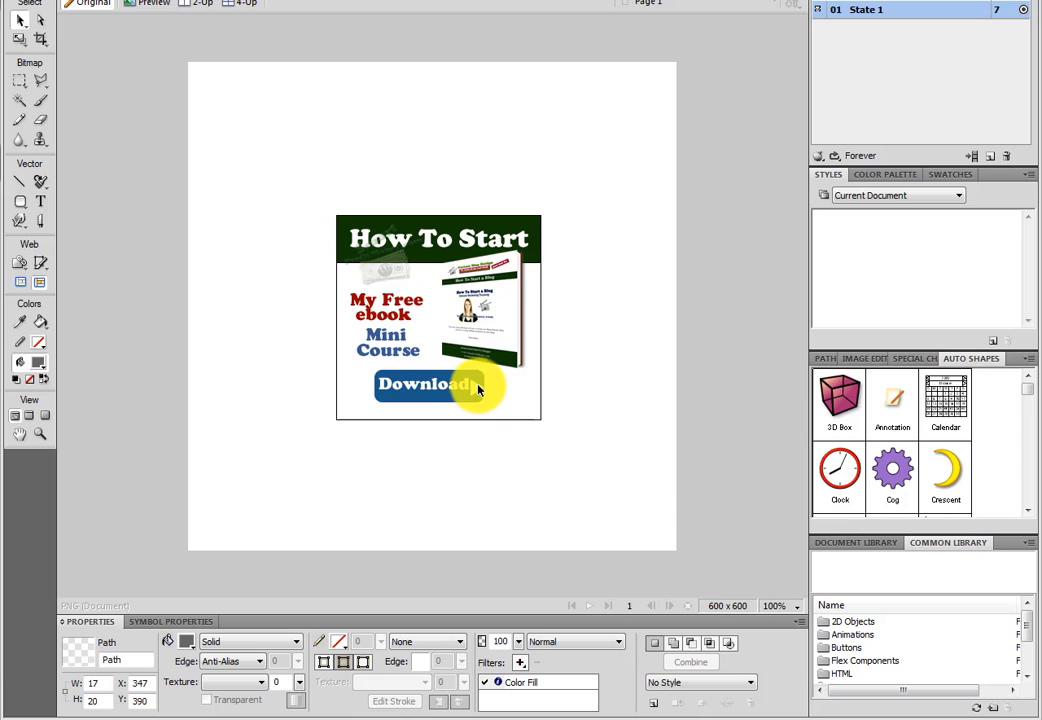
Step: Shrink the white triangle to about 10 by 12 pixels and place it at the end of the Download text
click(19, 38)
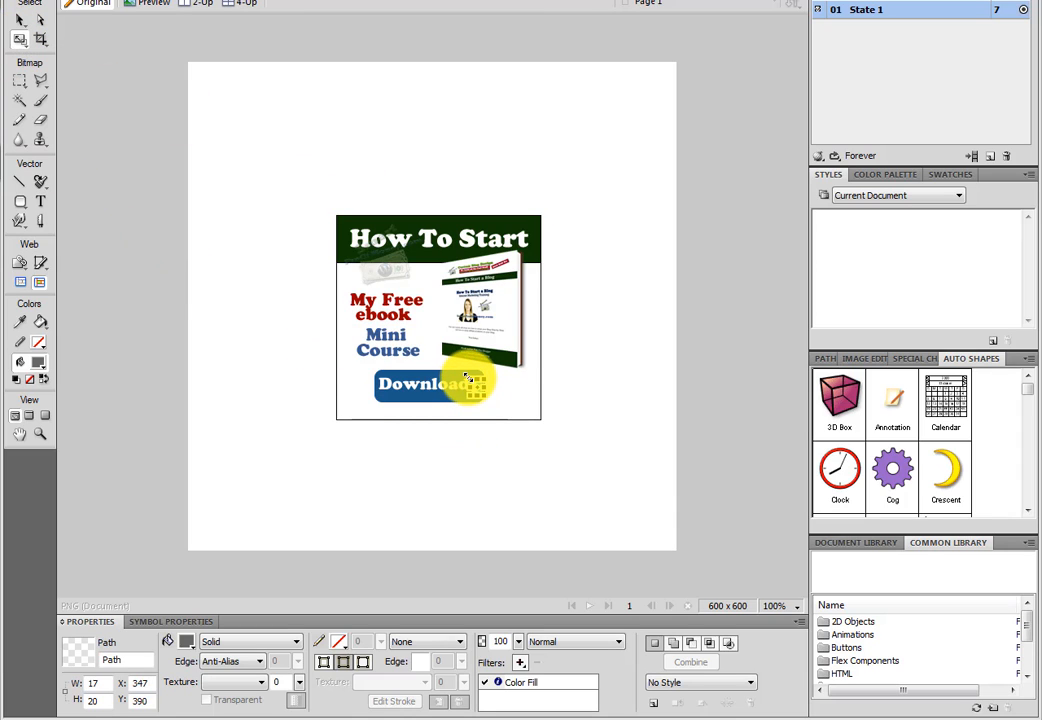
drag(468, 378, 478, 386)
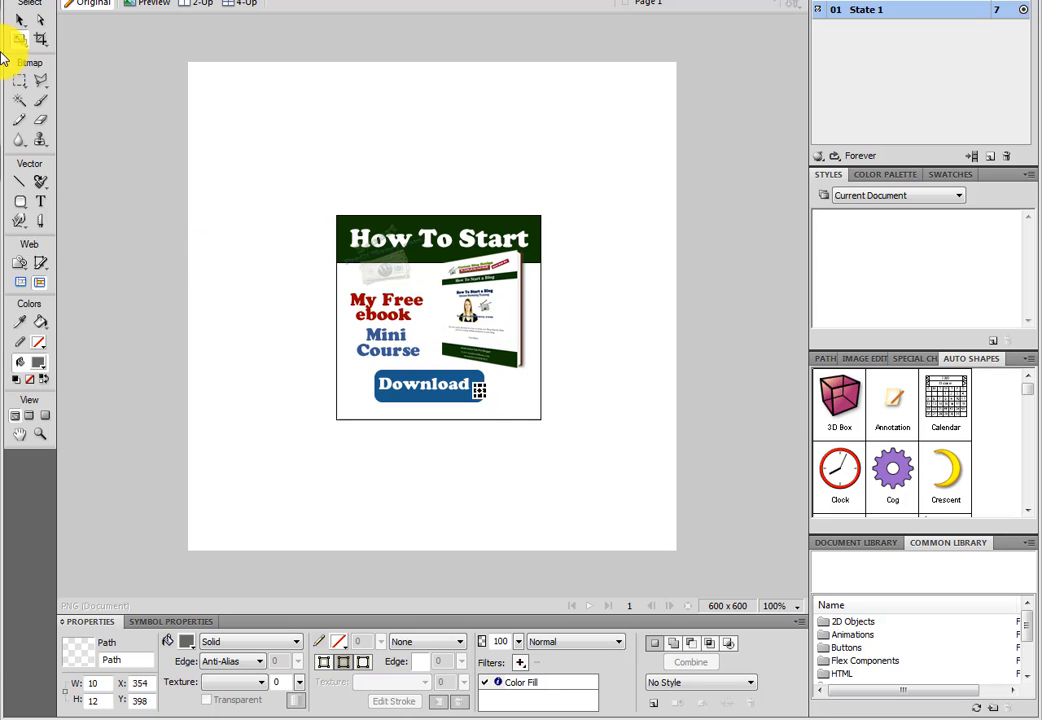
click(21, 21)
click(479, 401)
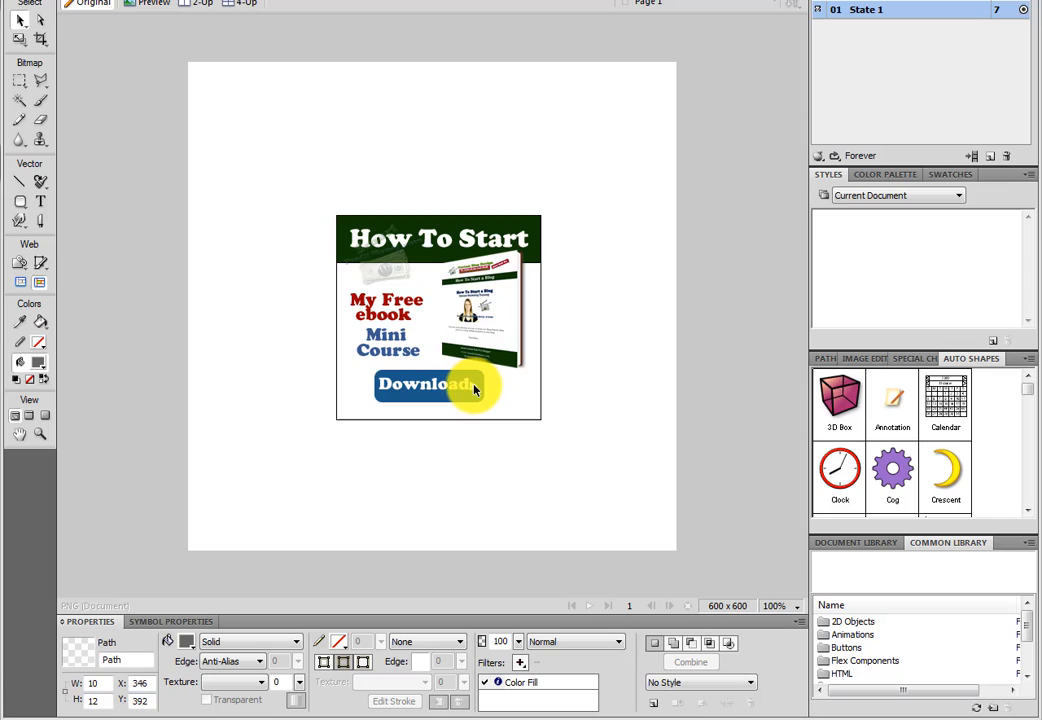
drag(476, 389, 478, 393)
Step: Widen the blue rounded button slightly on both sides and move the Download text to about X 206, Y 392
click(438, 390)
drag(438, 390, 445, 396)
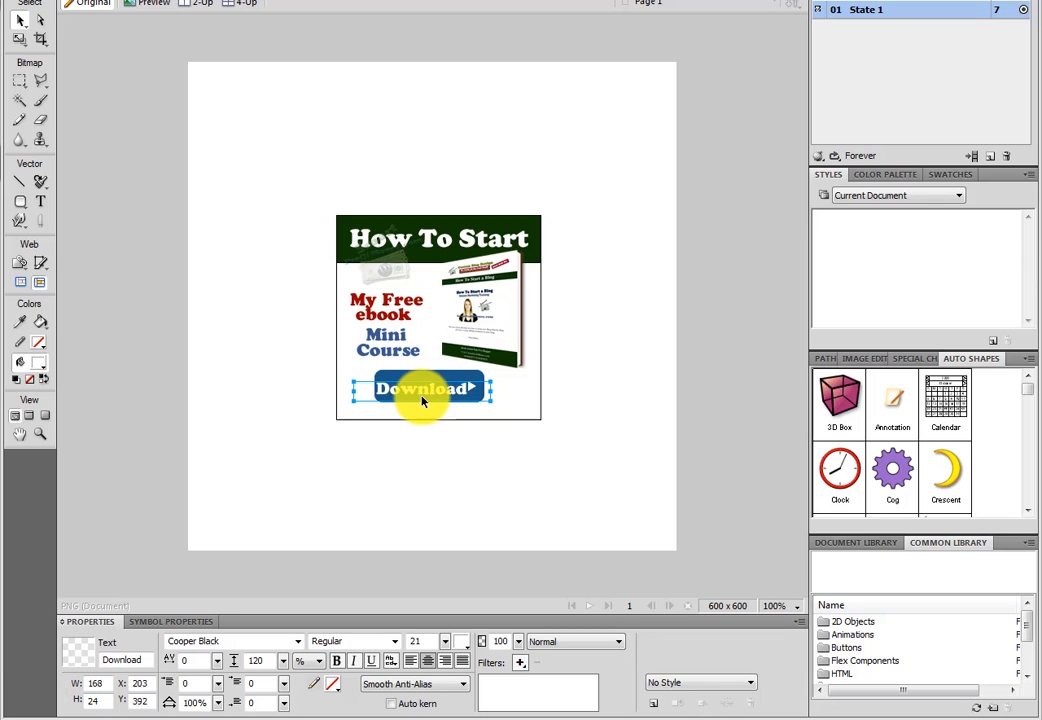
click(377, 376)
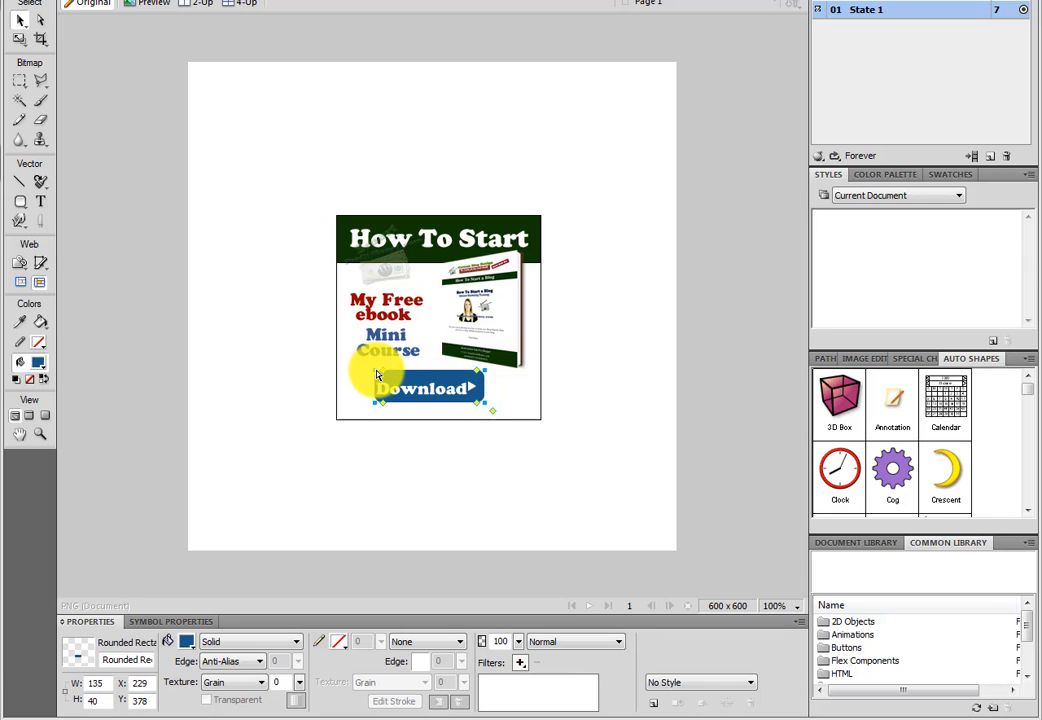
drag(377, 376, 371, 372)
mouse_move(447, 394)
mouse_down()
mouse_move(486, 373)
mouse_move(431, 388)
mouse_move(435, 396)
mouse_up()
click(478, 378)
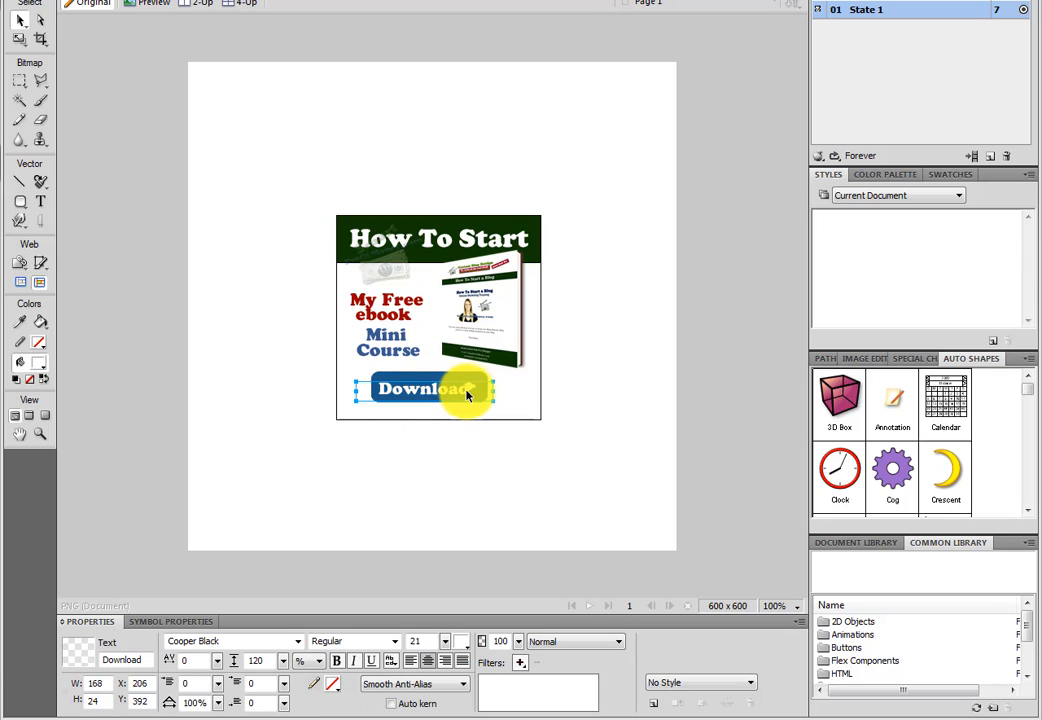
Step: Reposition the white triangle just after the Download text and raise the text to about Y 387
click(473, 390)
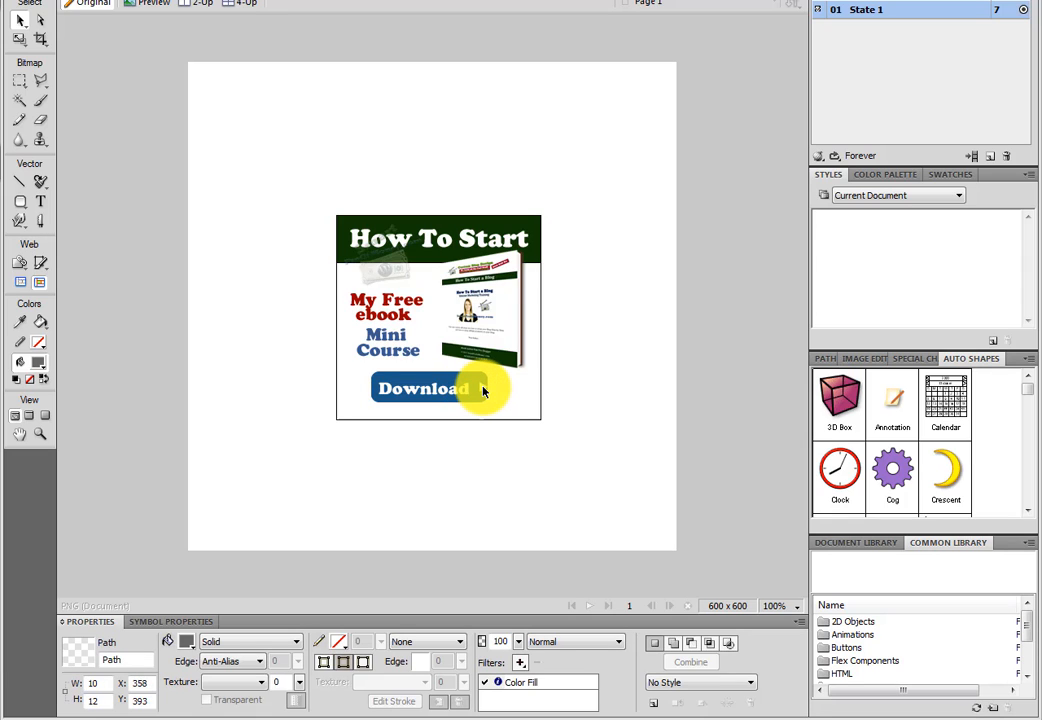
drag(477, 387, 431, 387)
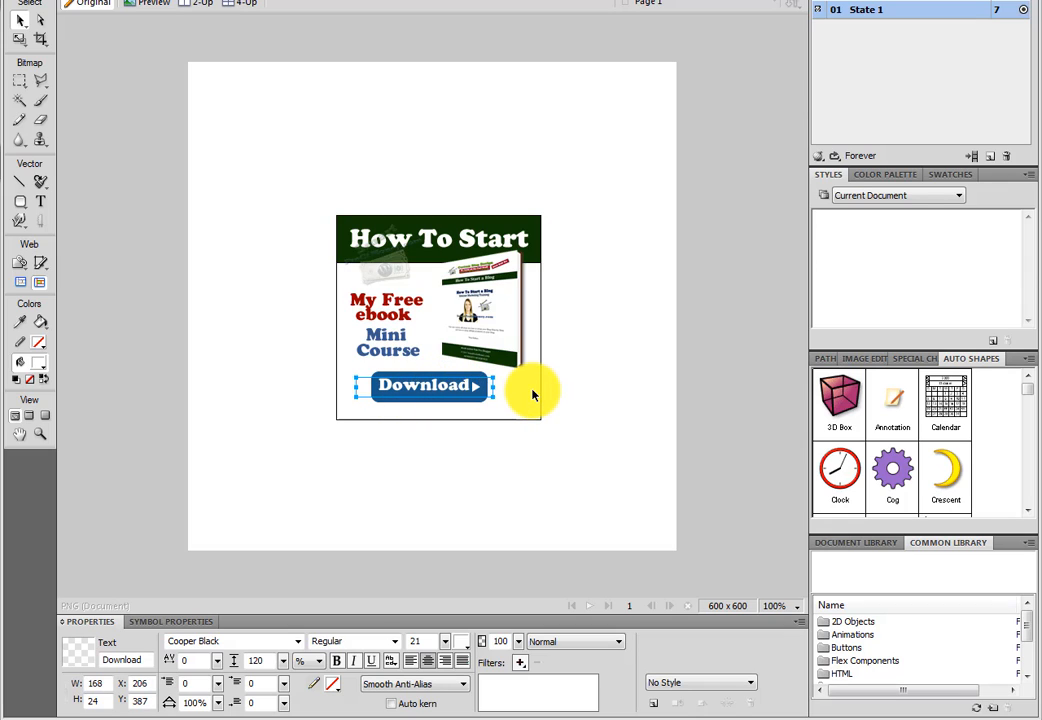
click(443, 434)
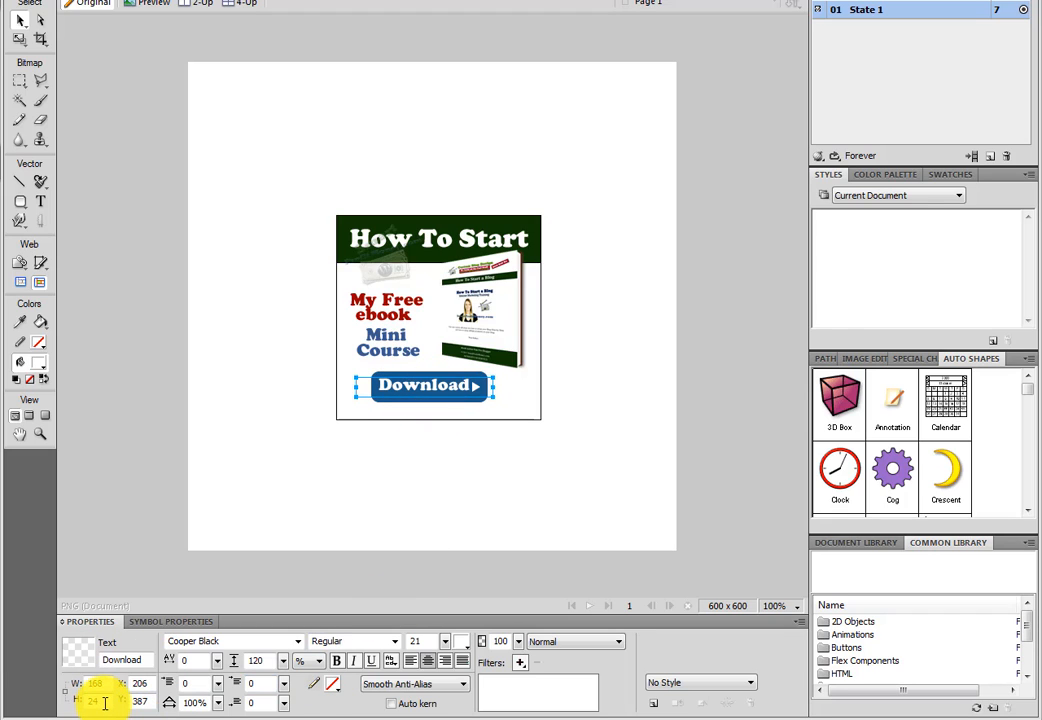
Step: Try the Download text at a vertical position of Y 380, and move it down to Y 390
drag(151, 703, 123, 701)
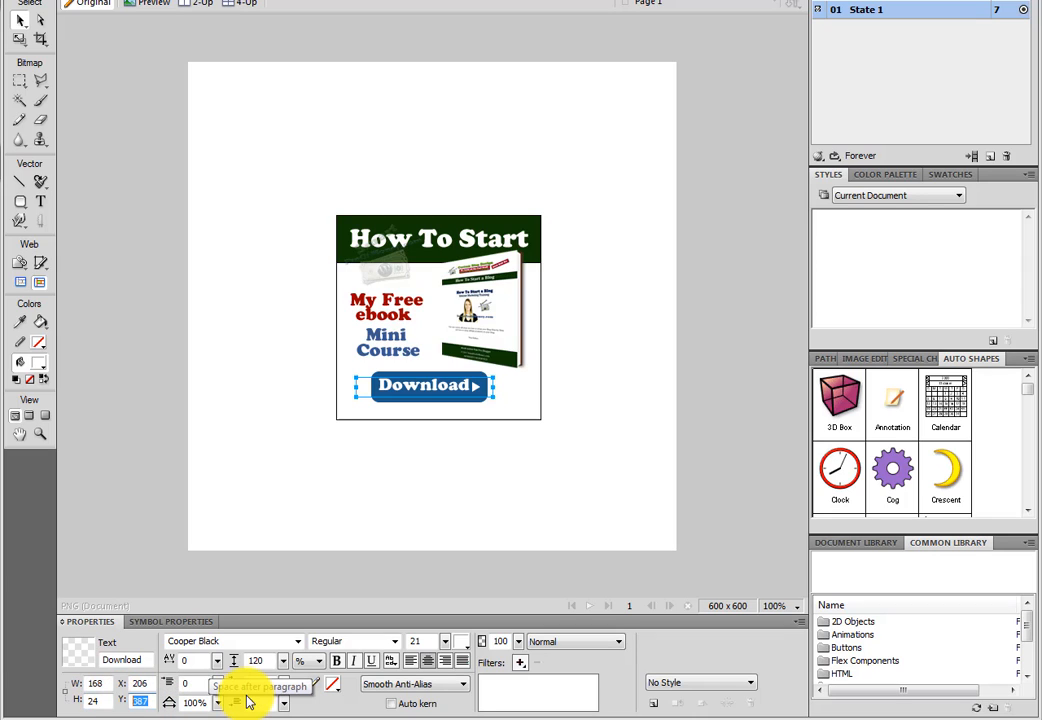
text(3)
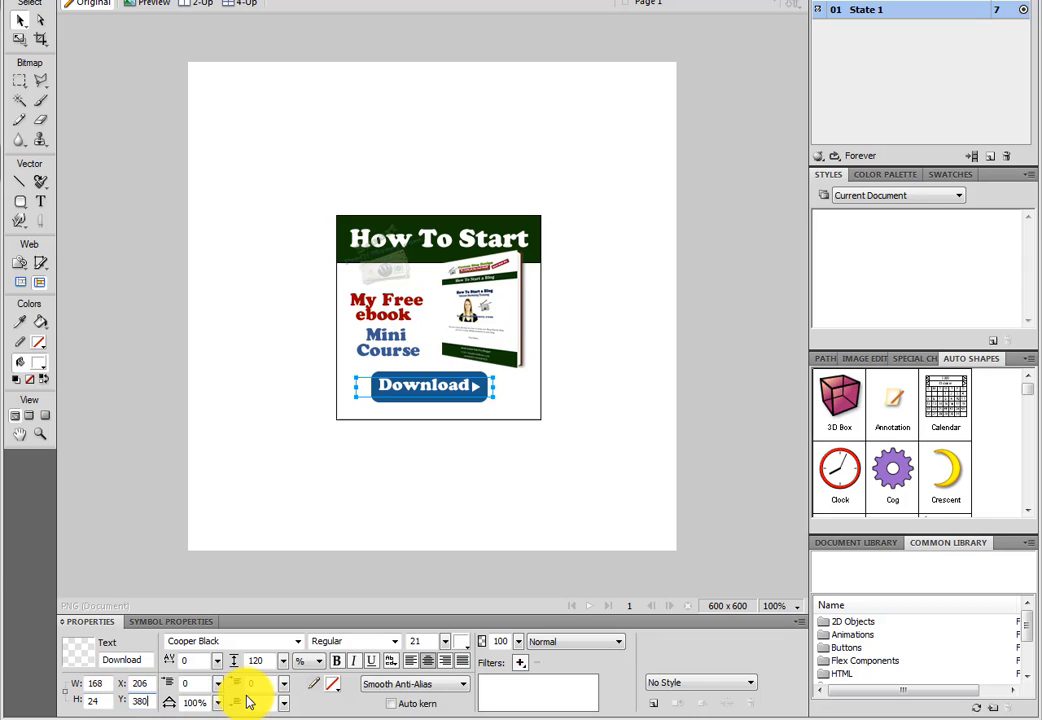
click(451, 513)
click(419, 380)
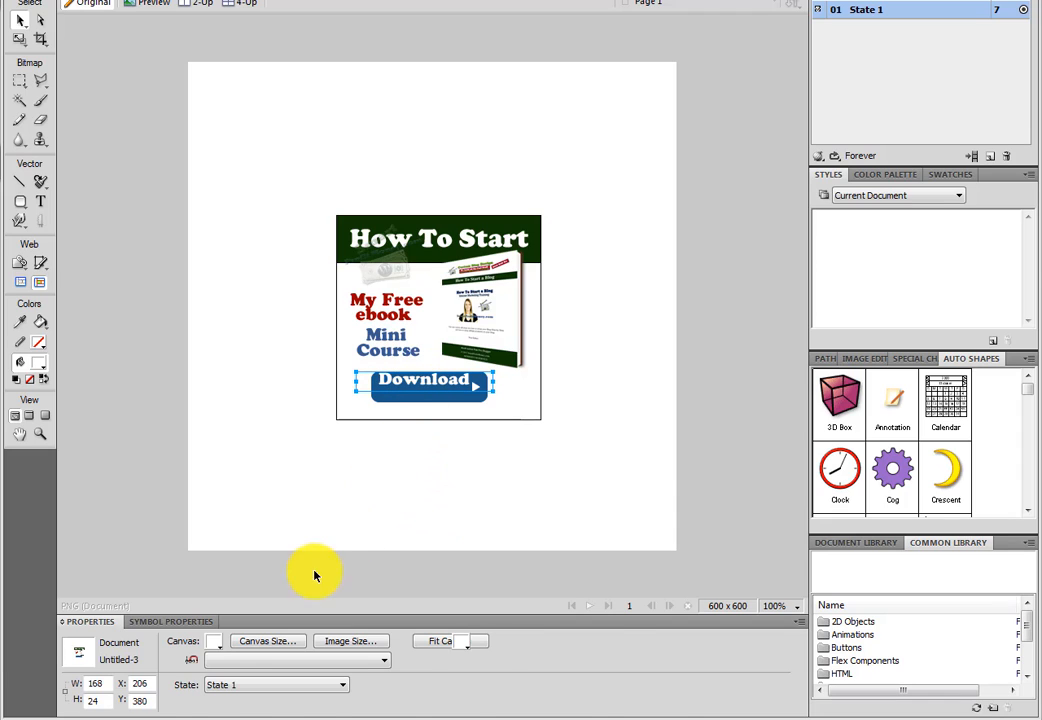
drag(151, 698, 123, 699)
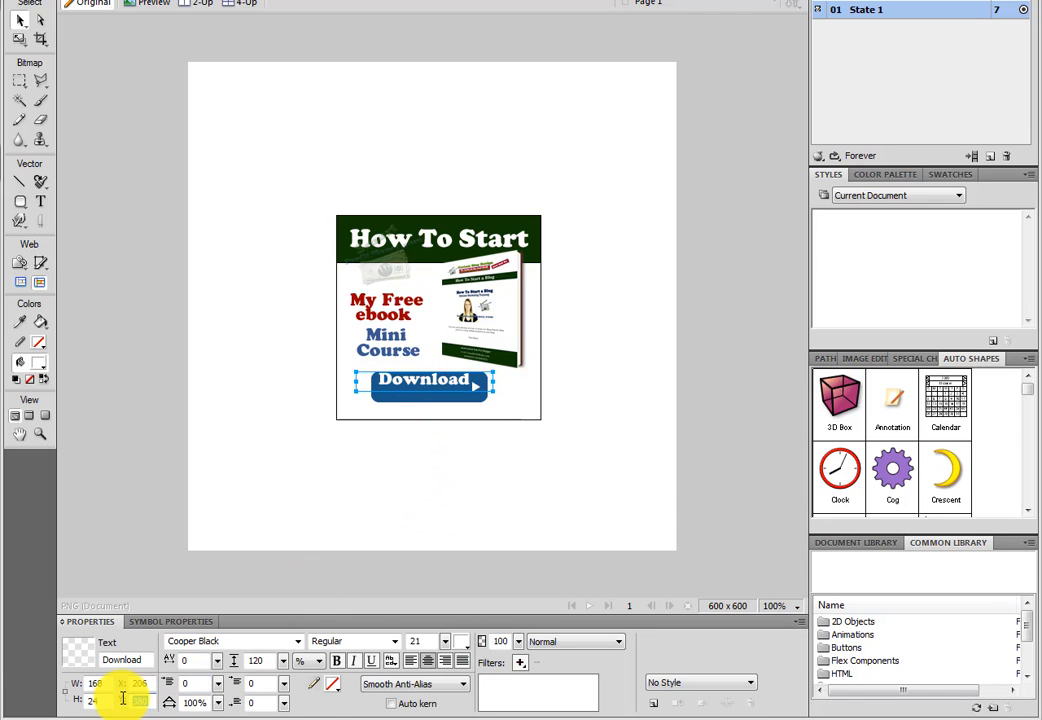
text(390)
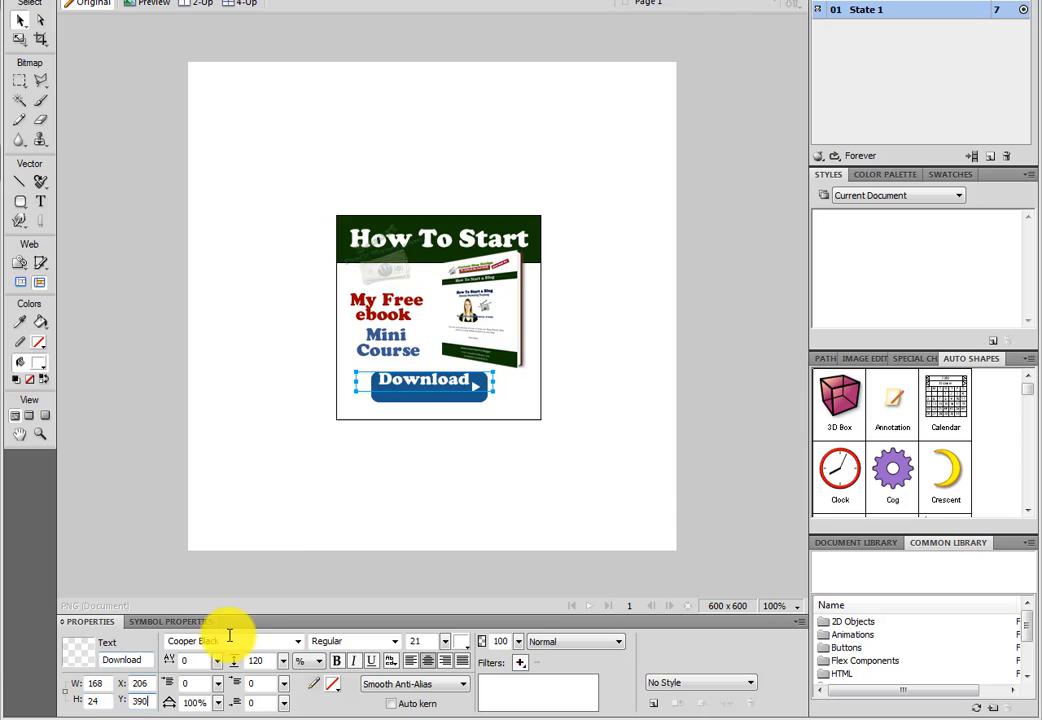
click(323, 529)
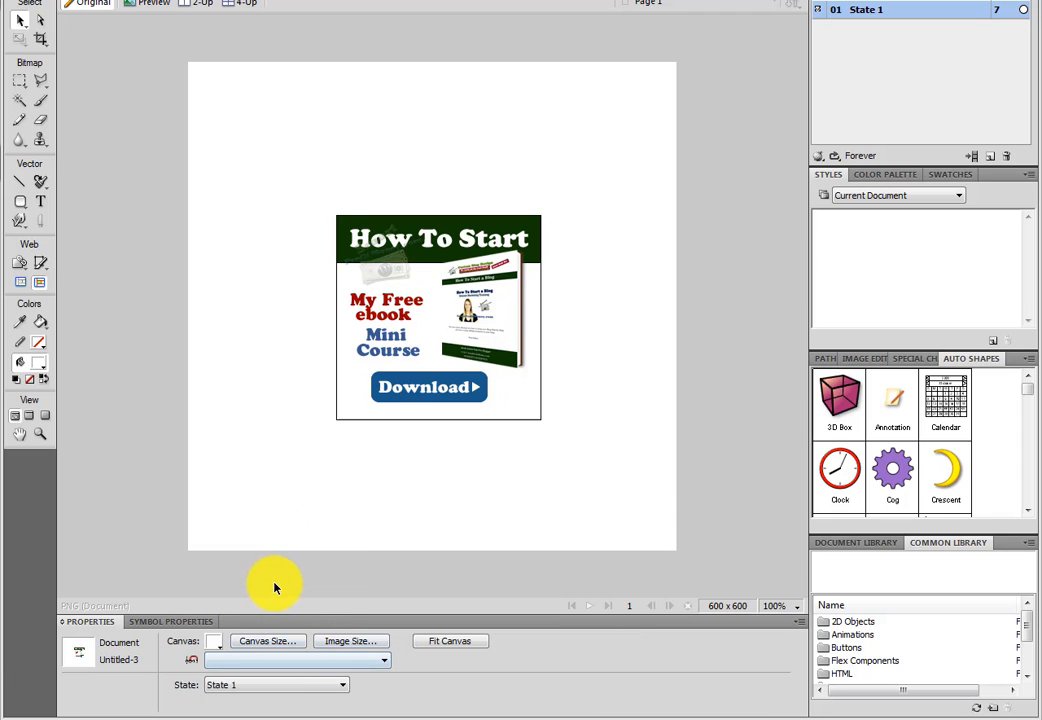
Step: Raise the Download text on the blue button to Y 385, and lower it to Y 387
click(395, 398)
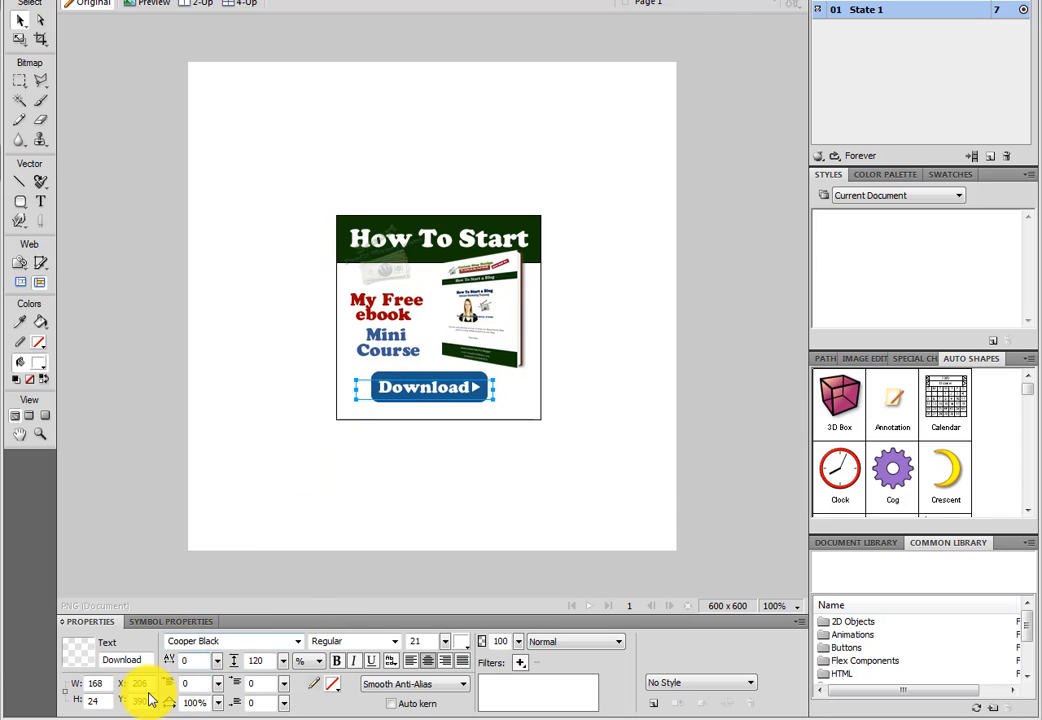
drag(153, 703, 121, 702)
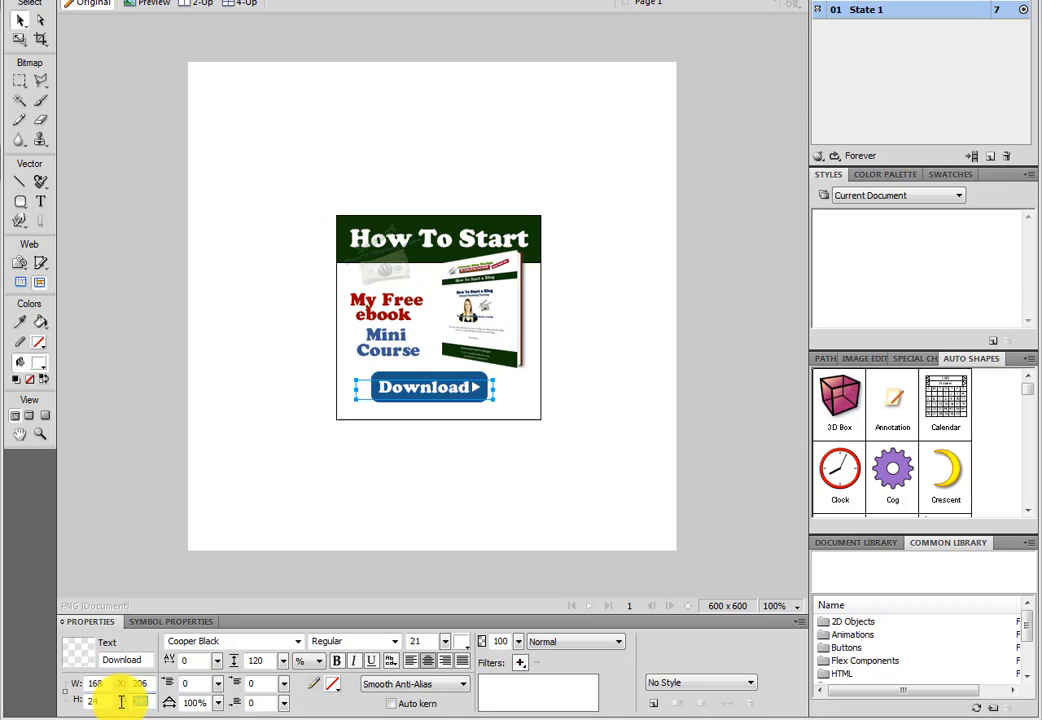
text(385)
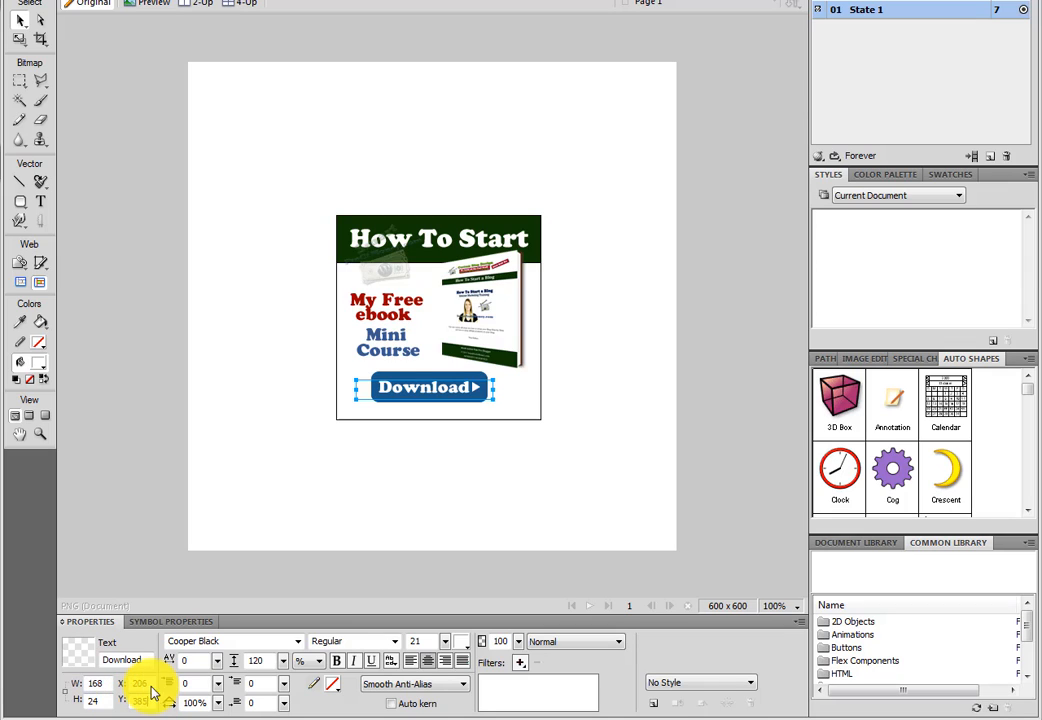
click(380, 470)
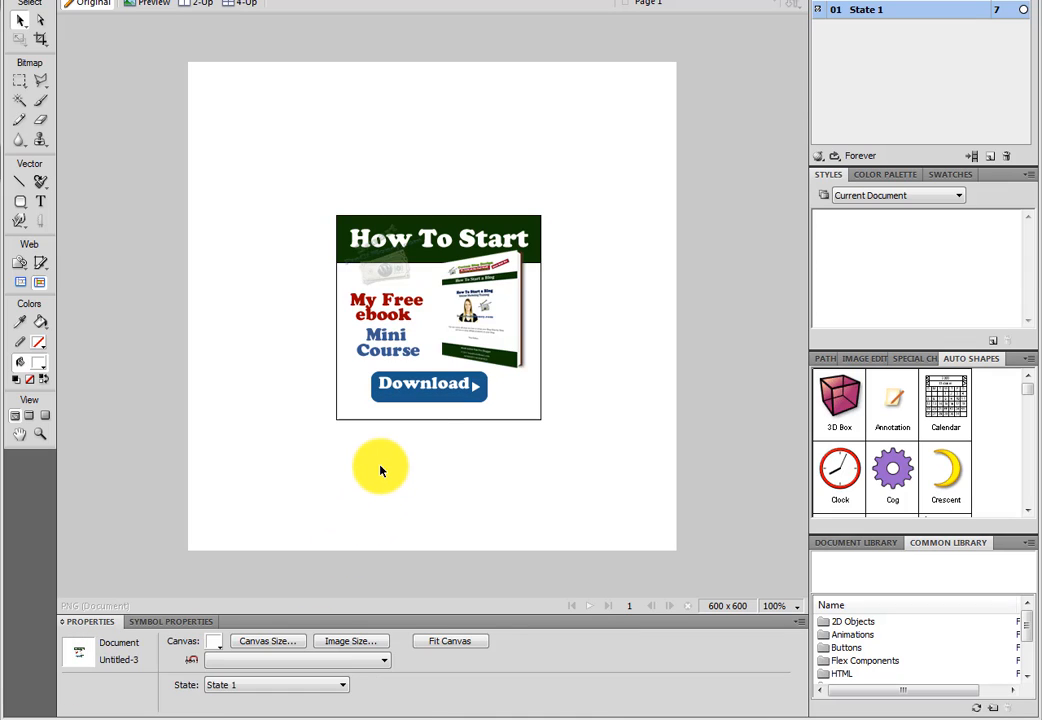
click(420, 392)
drag(165, 704, 122, 699)
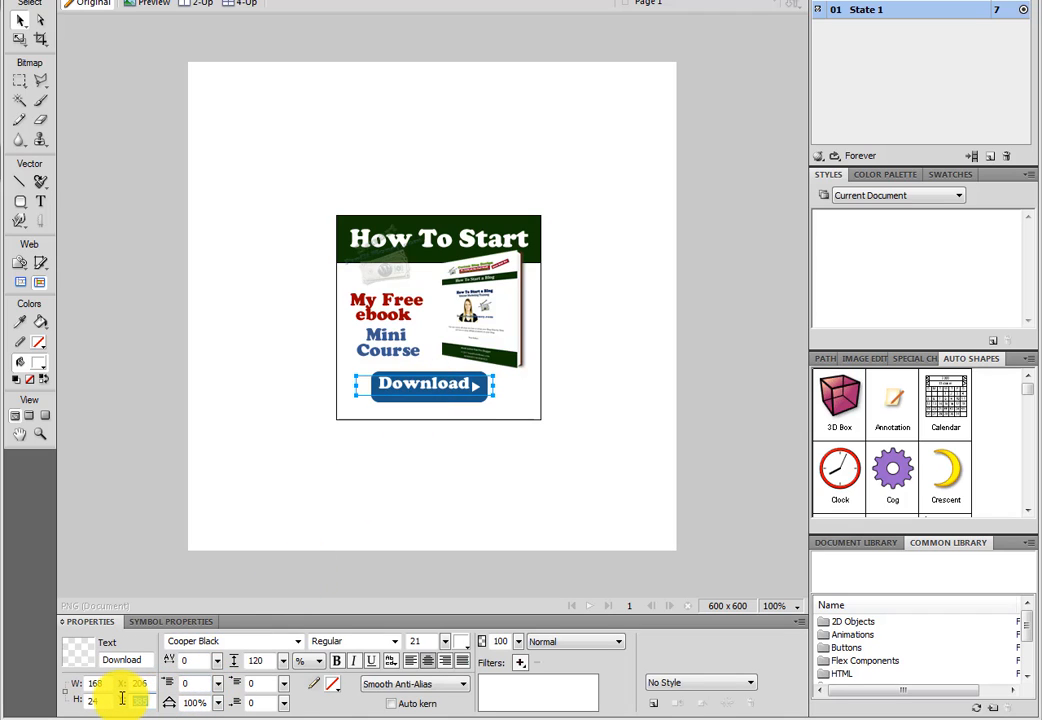
text(387)
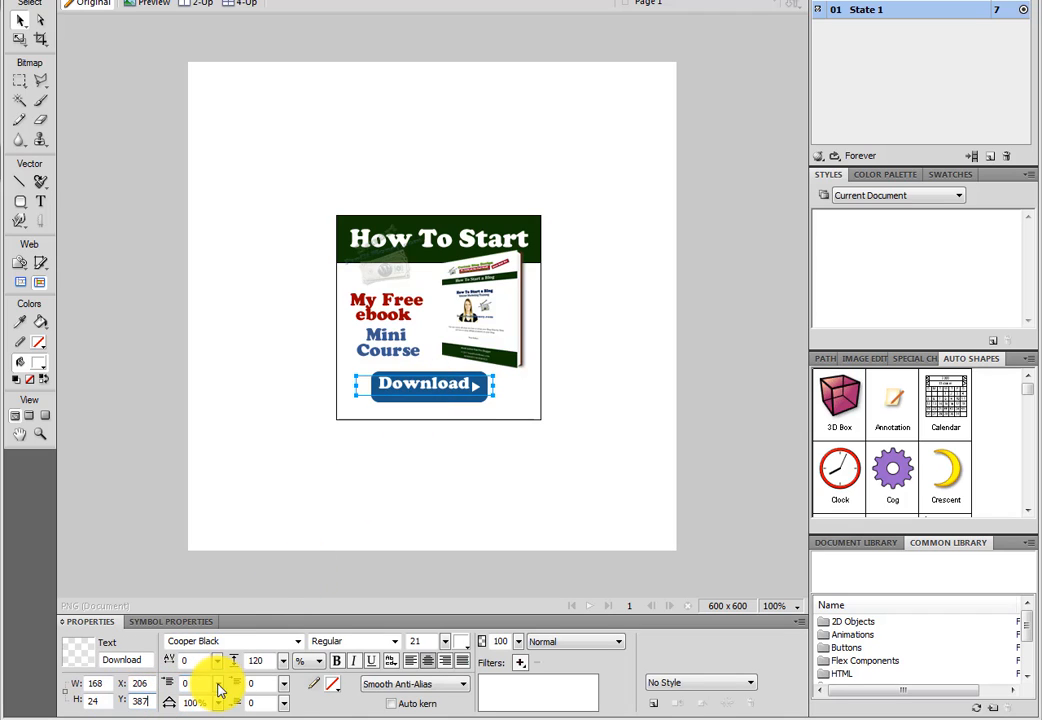
click(298, 516)
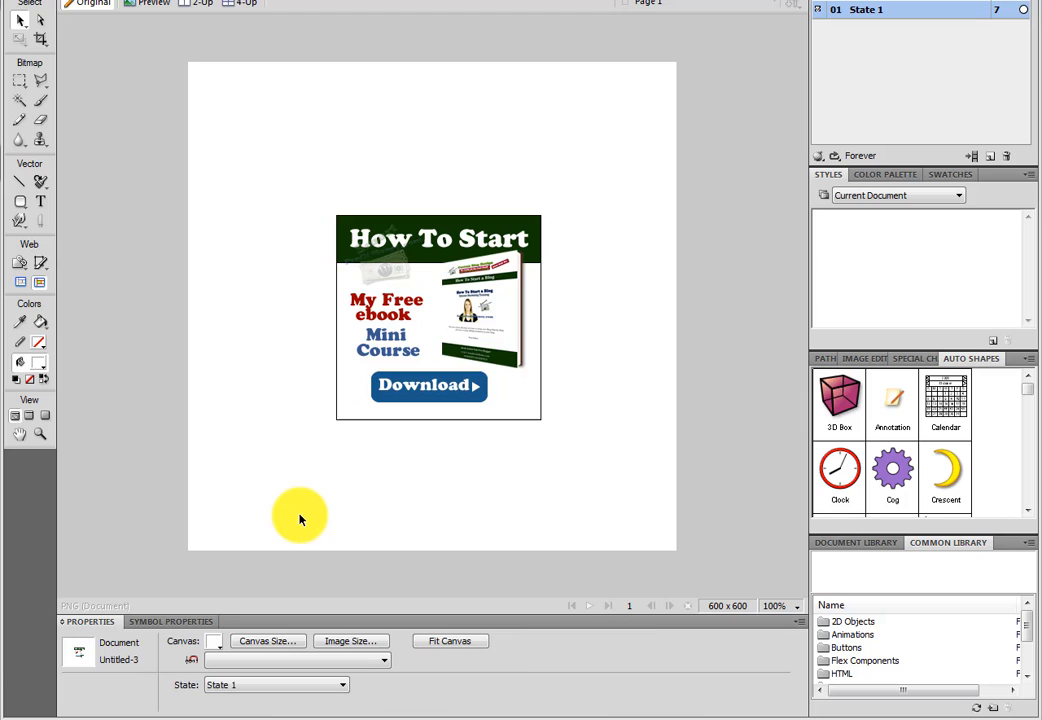
Step: Set the Download text's vertical position to Y 389
click(453, 386)
drag(152, 699, 110, 703)
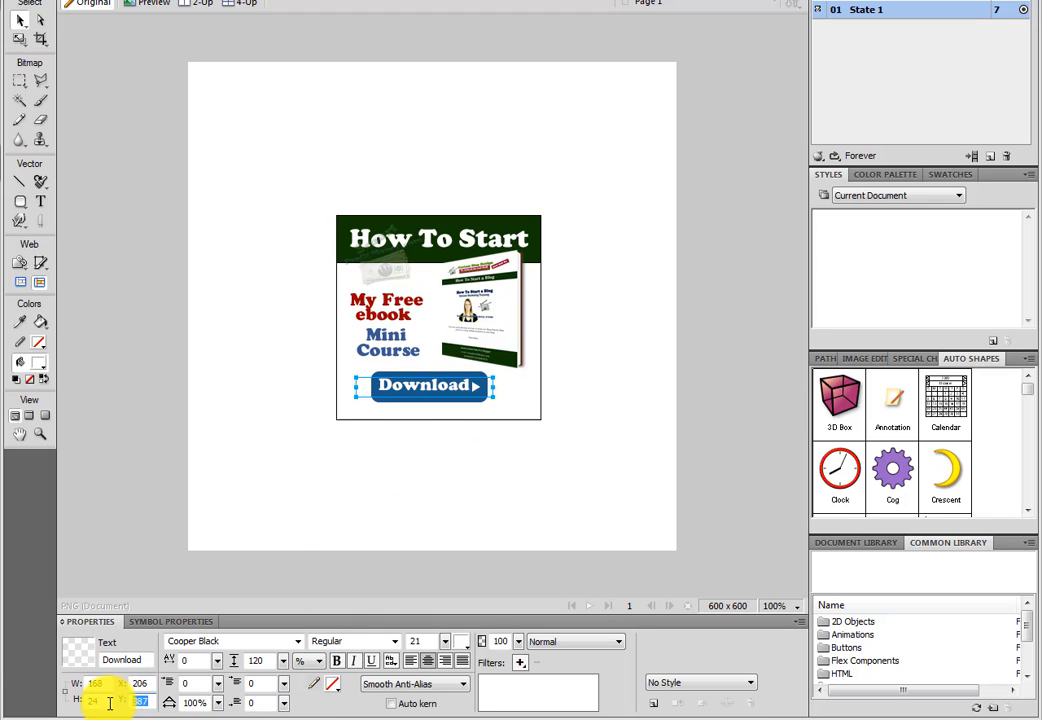
text(389)
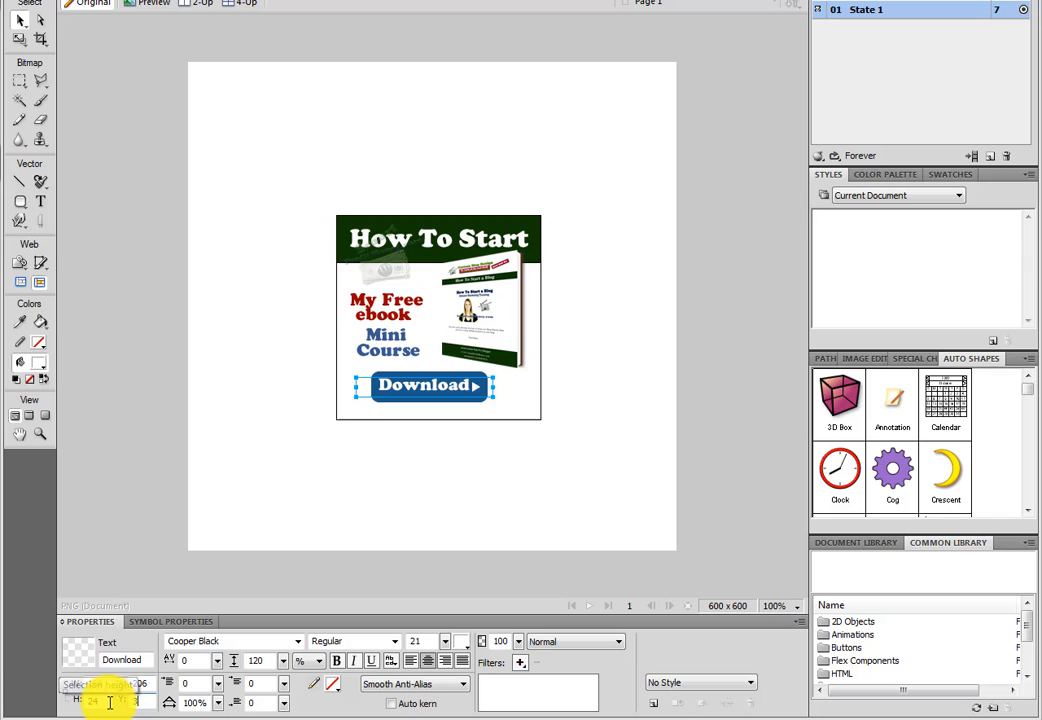
key(Return)
click(364, 494)
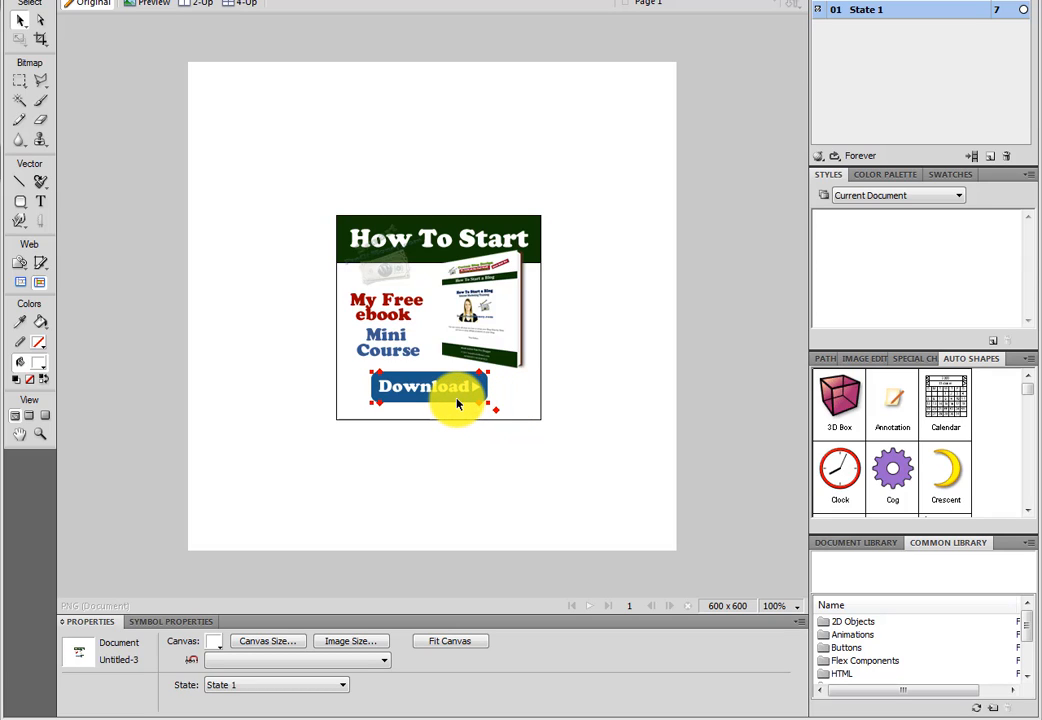
Step: Nudge the blue rounded button to about X 237, Y 379 and move the white triangle slightly away from the Download text
drag(457, 398, 463, 401)
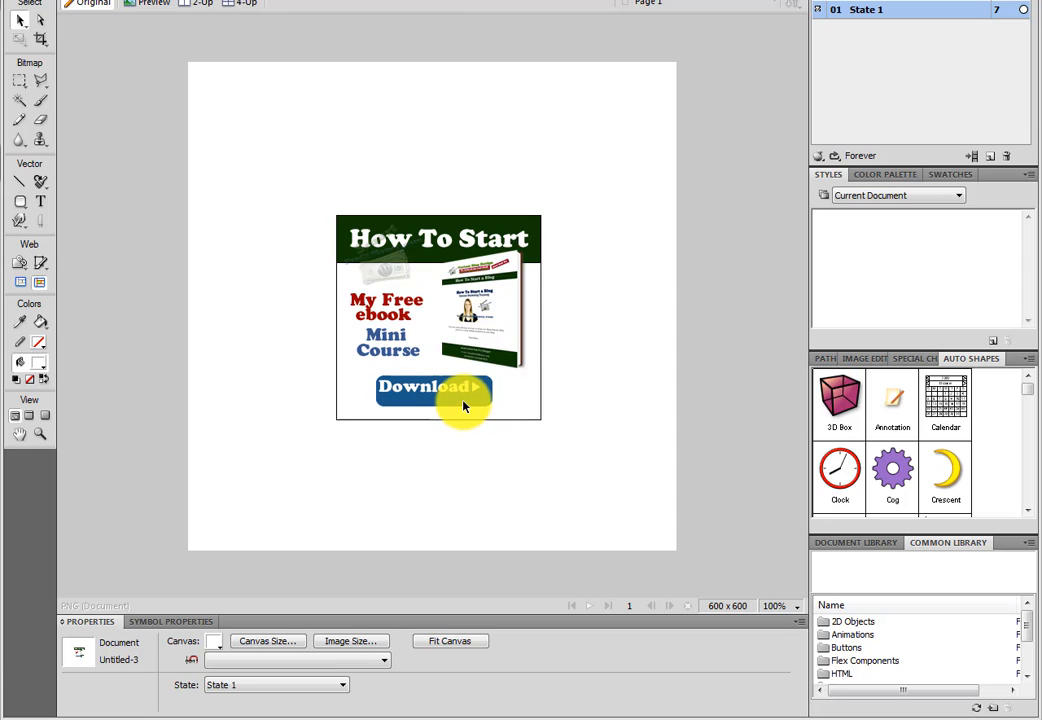
click(463, 403)
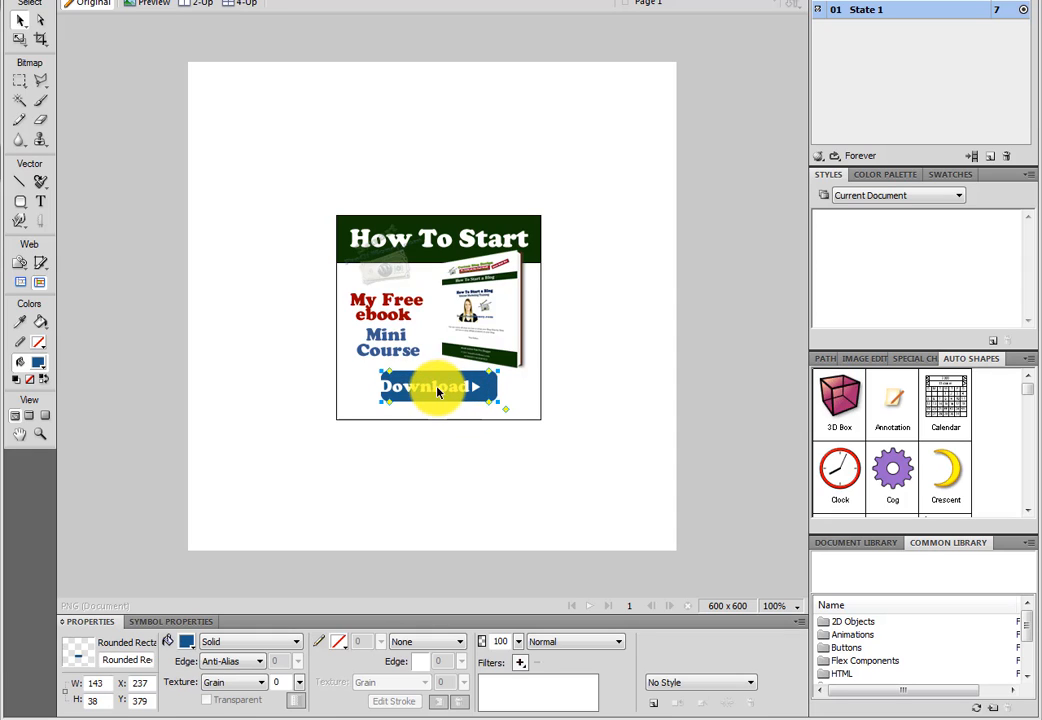
mouse_move(437, 392)
mouse_down()
mouse_move(448, 386)
mouse_move(436, 383)
mouse_move(435, 395)
mouse_move(482, 387)
mouse_move(443, 384)
mouse_up()
click(431, 390)
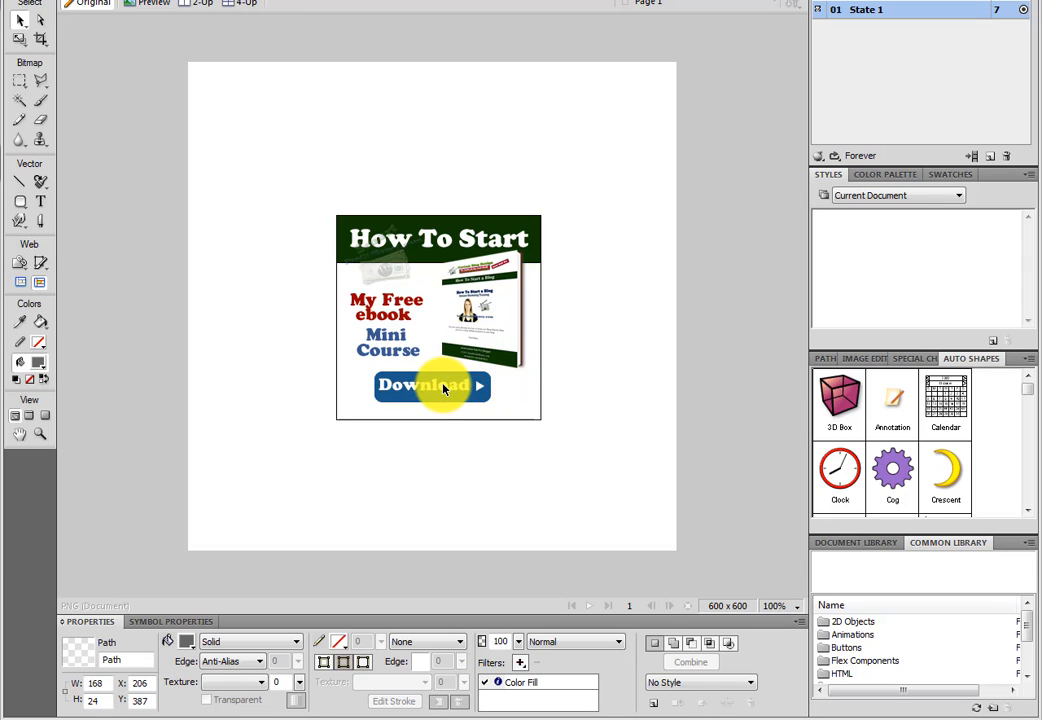
Step: Lower the Download text slightly within the button and reposition the blue rounded button at about X 225, Y 380
click(445, 389)
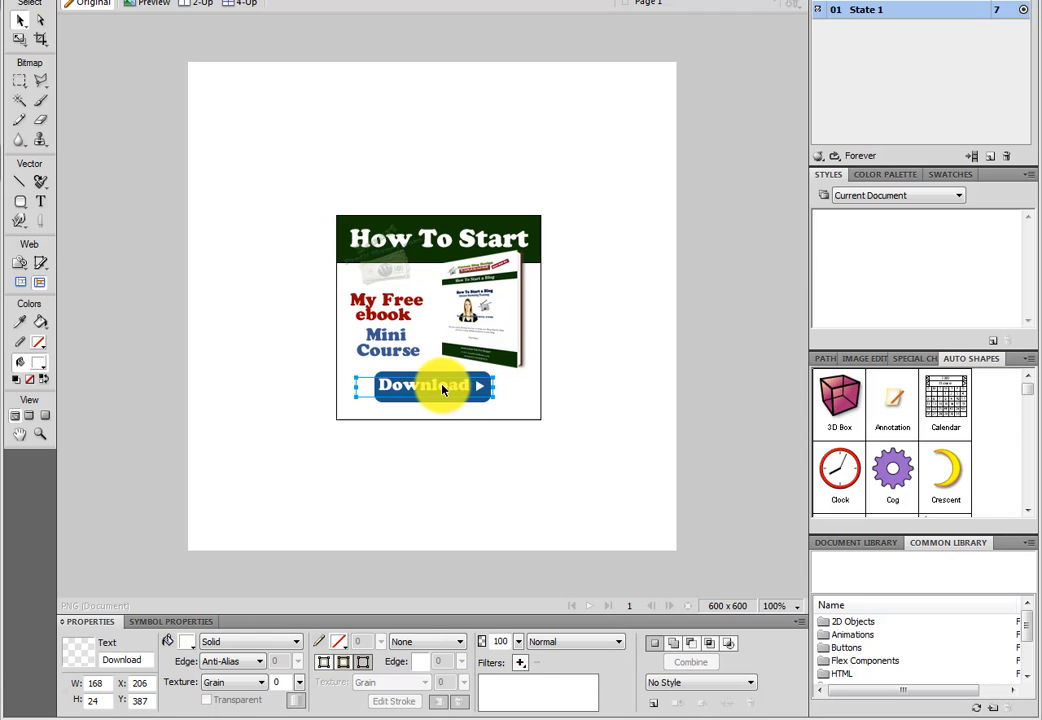
click(350, 471)
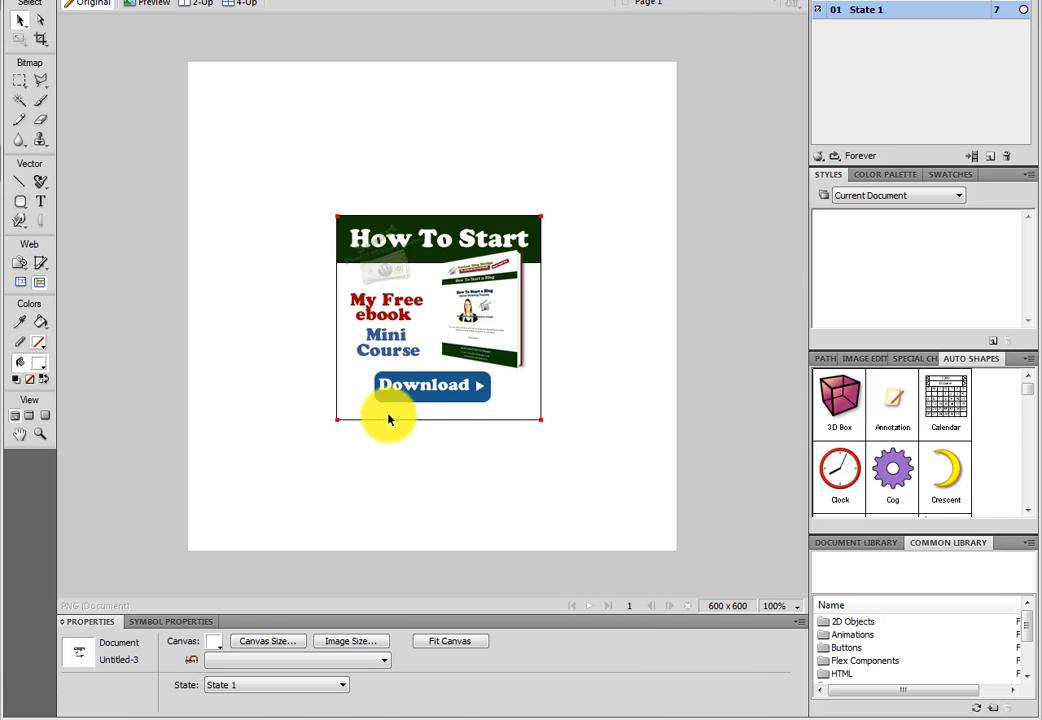
click(409, 388)
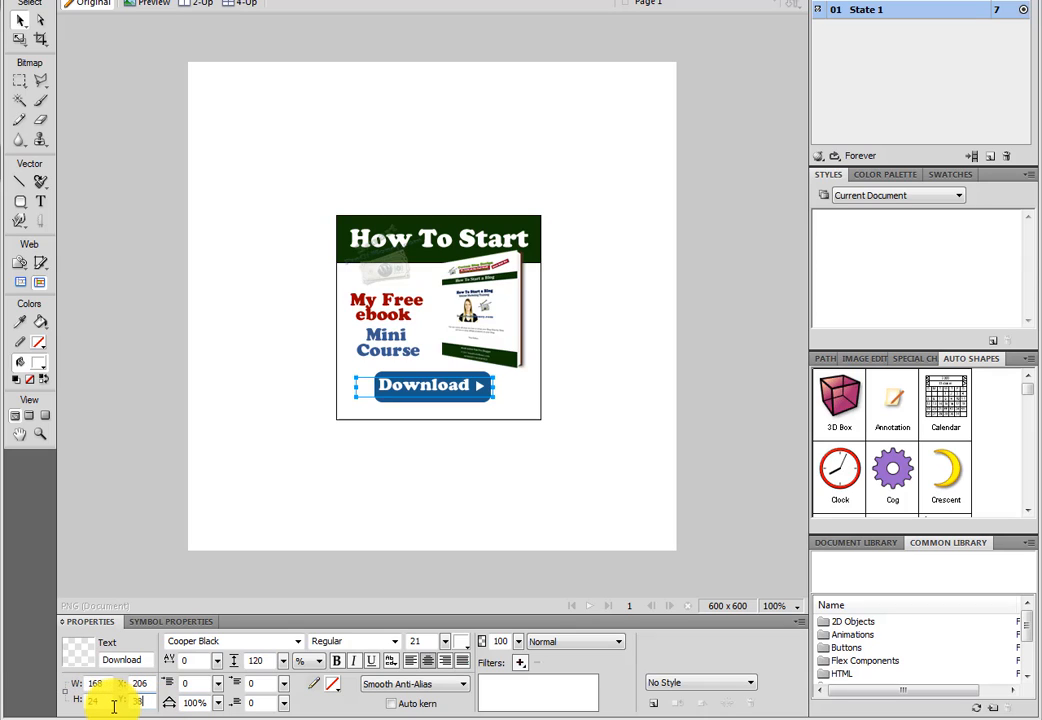
click(347, 546)
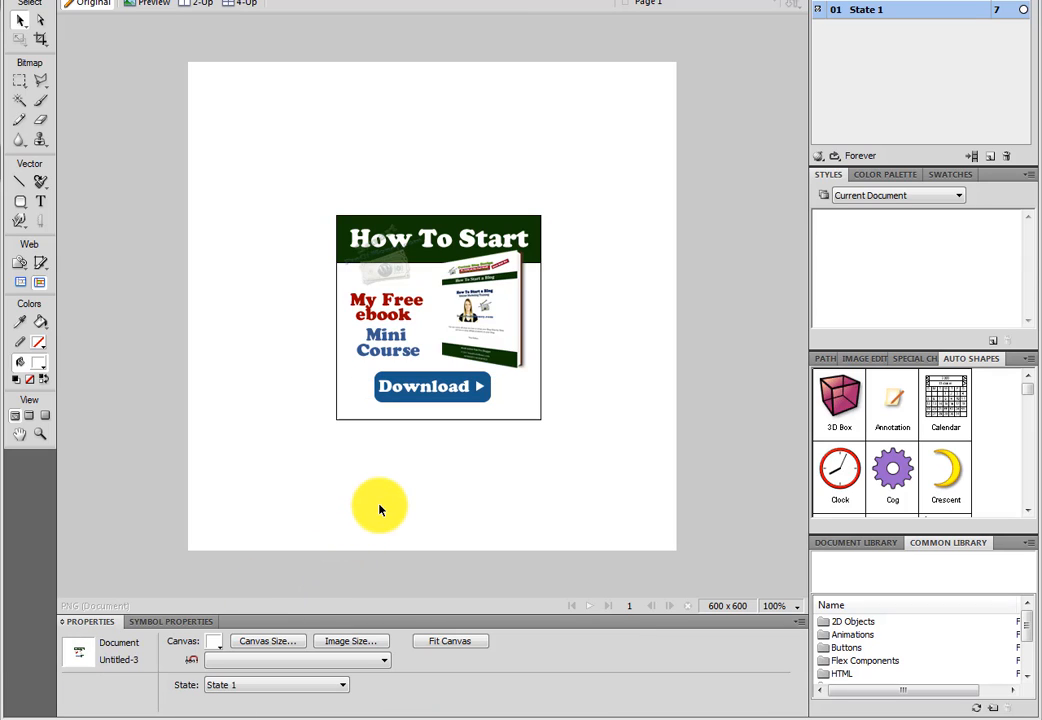
click(445, 402)
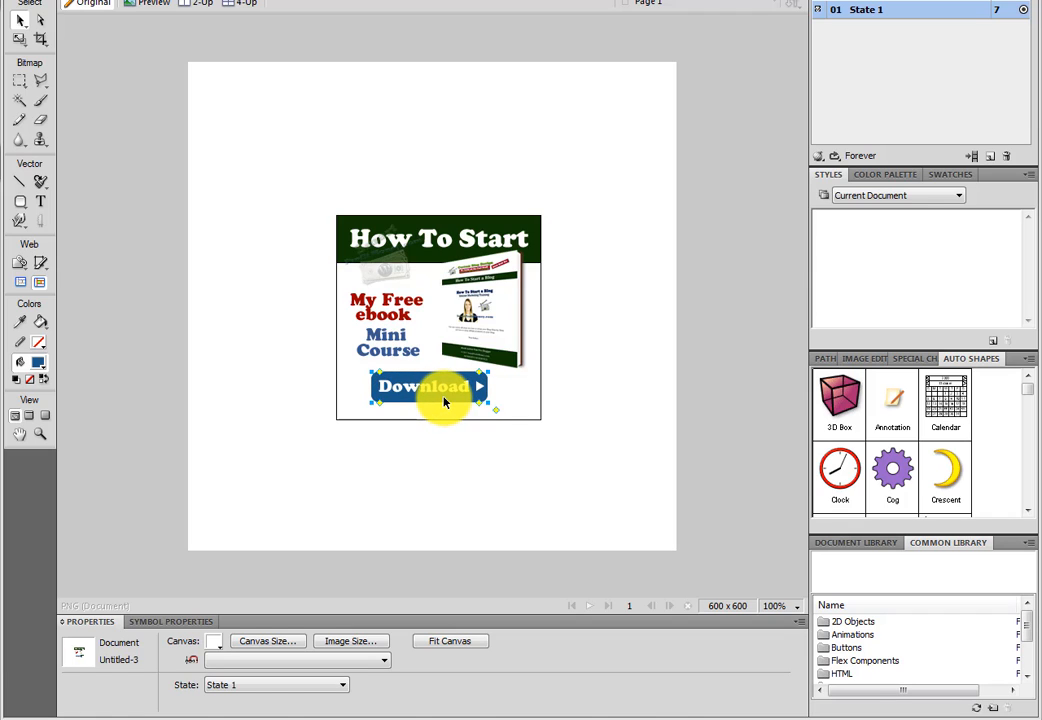
click(470, 439)
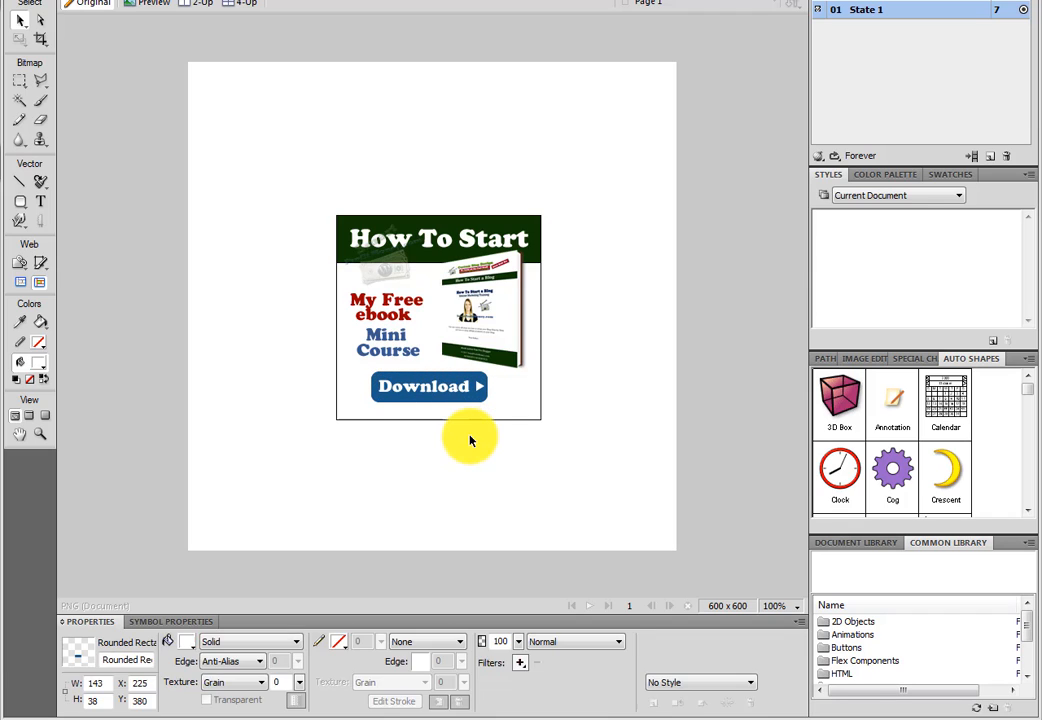
Step: Add a Drop Shadow filter to the blue rounded button and adjust the shadow's distance
click(443, 385)
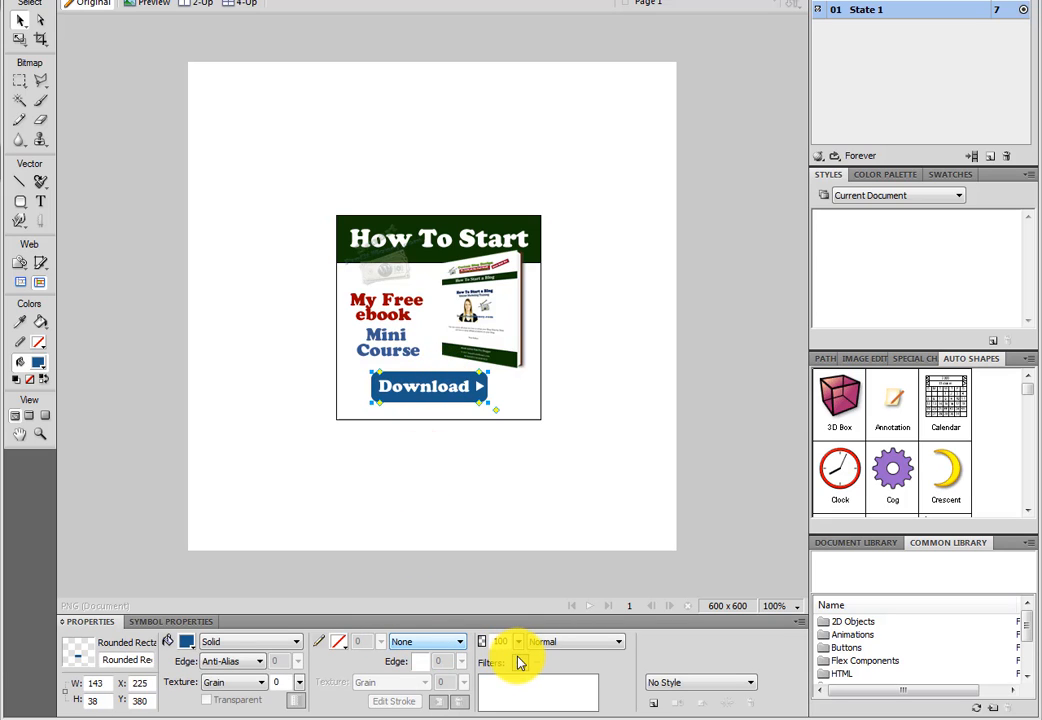
click(518, 660)
mouse_move(642, 600)
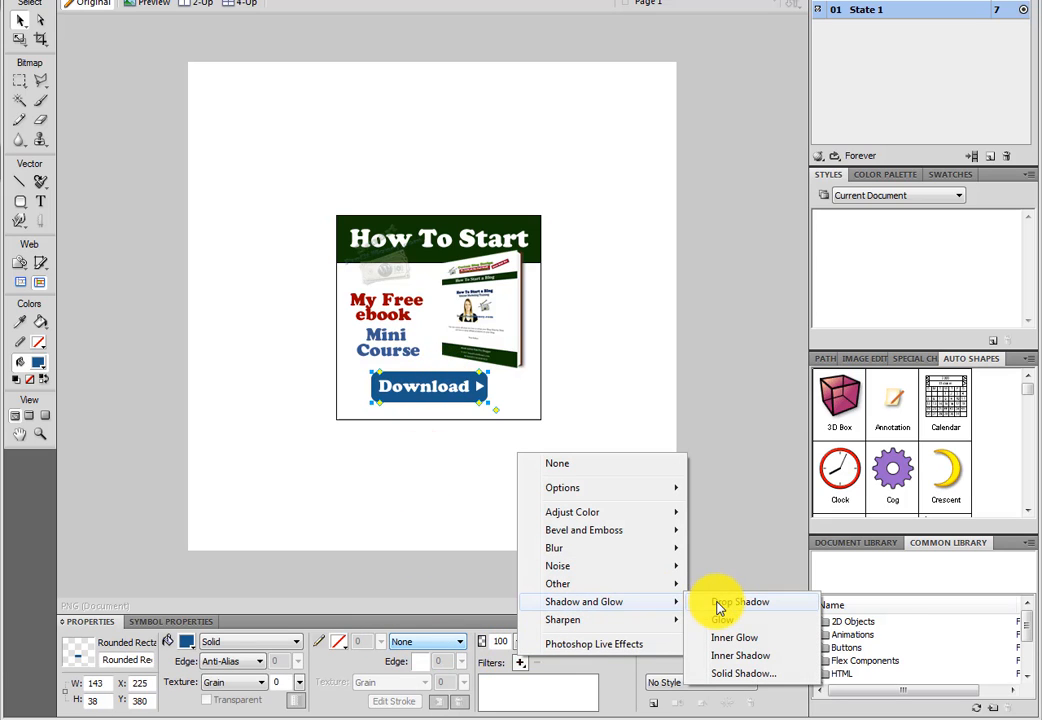
click(720, 601)
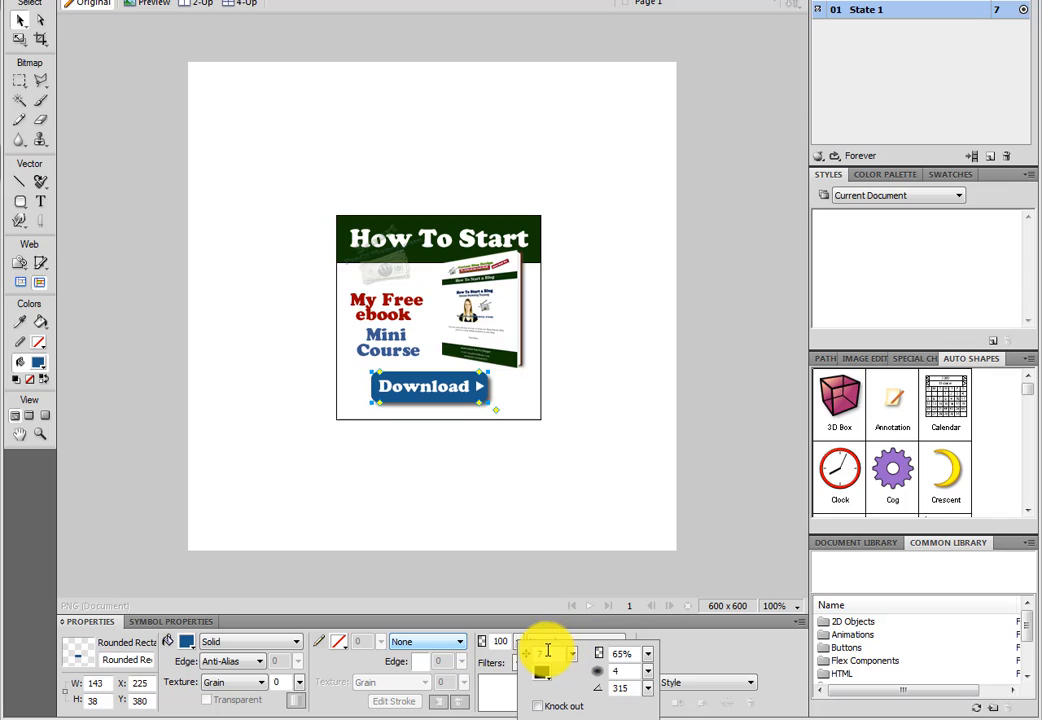
drag(547, 653, 514, 653)
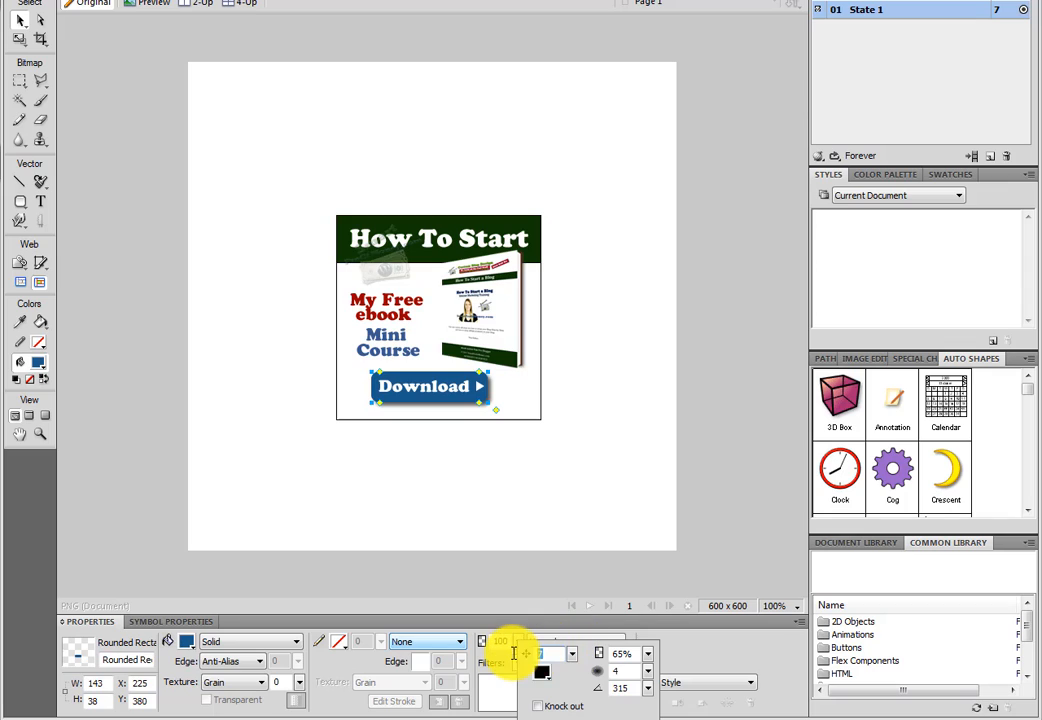
click(628, 492)
click(628, 492)
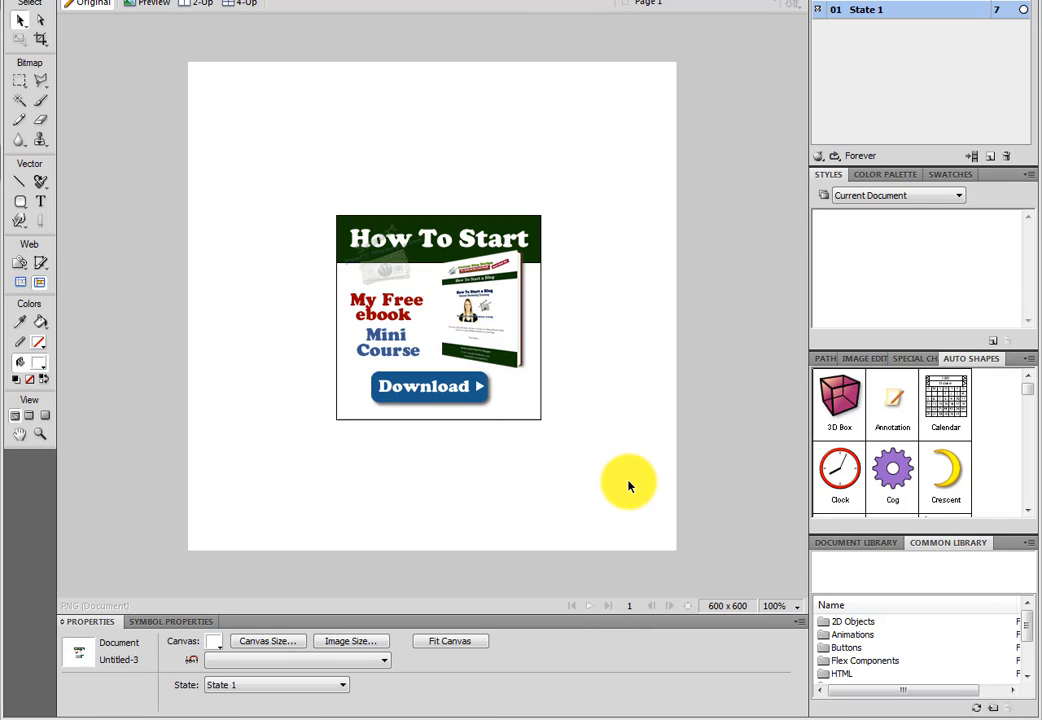
Step: Move the ebook cover image slightly down and to the right beside the text lines
click(507, 356)
click(567, 313)
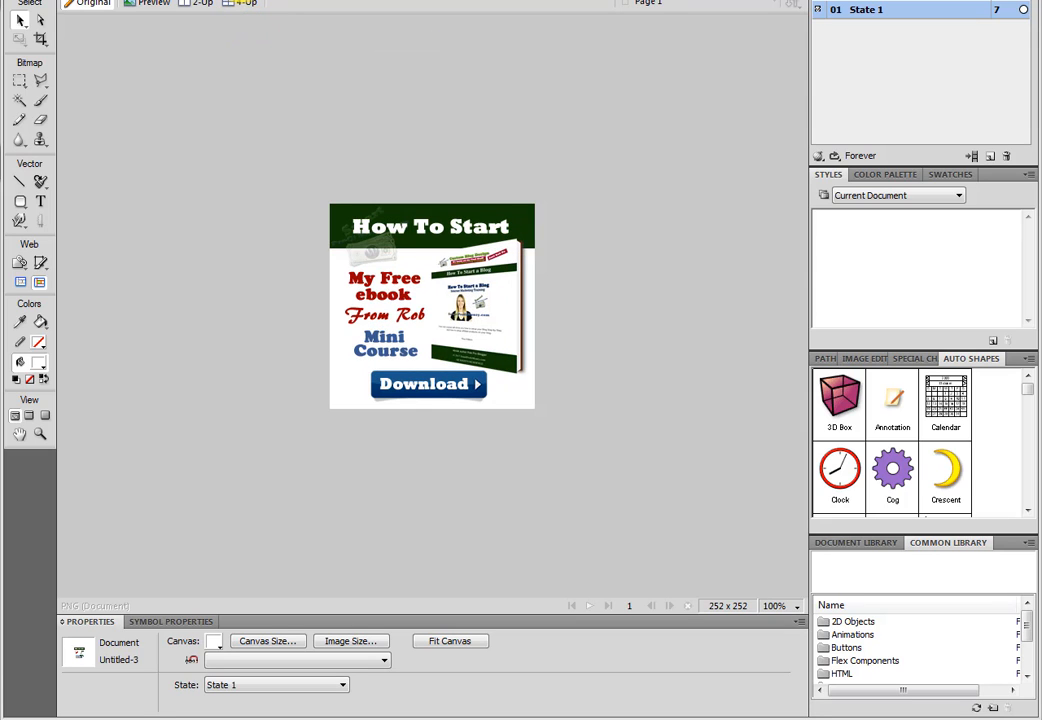
Step: Set the font size of the blue Course text to 20
click(395, 283)
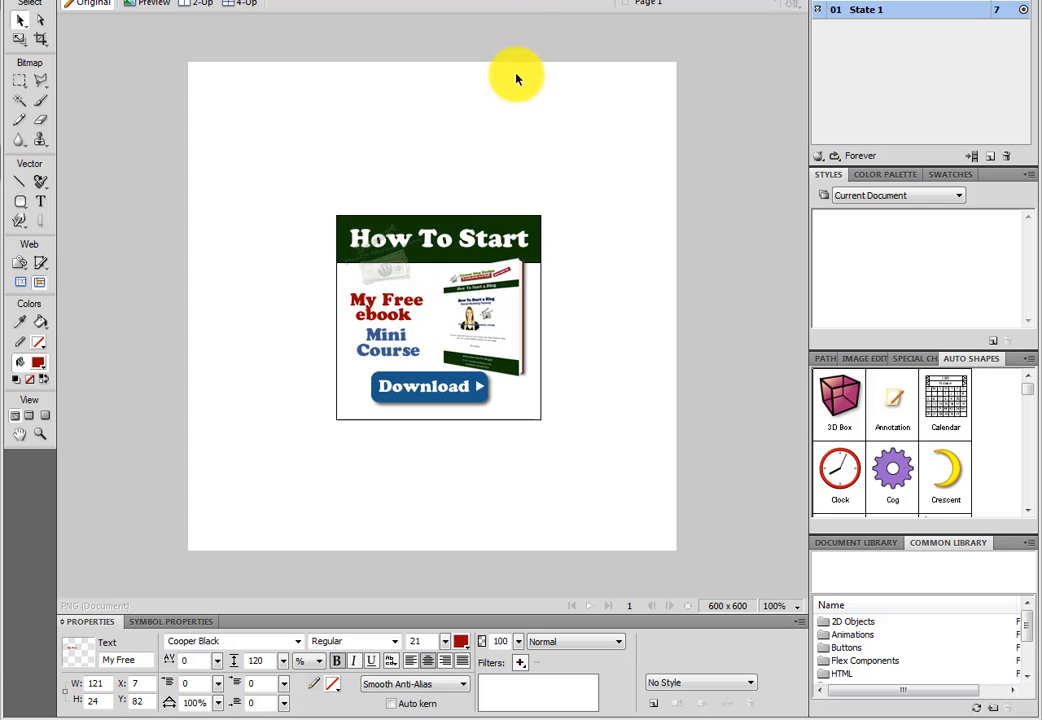
click(389, 313)
click(395, 302)
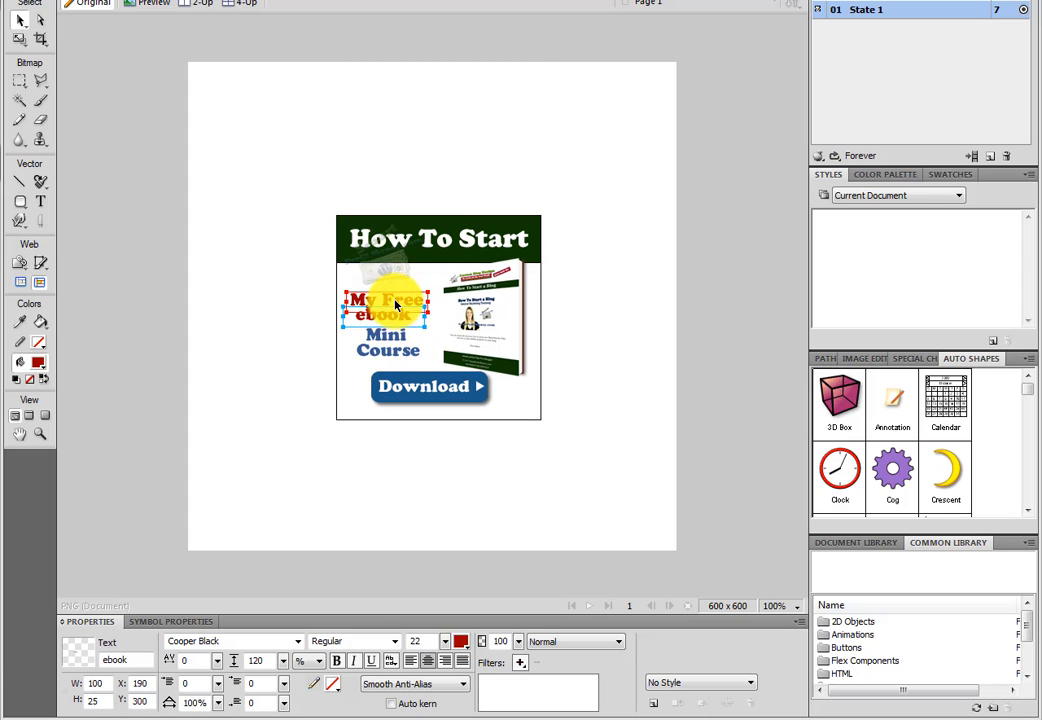
click(385, 343)
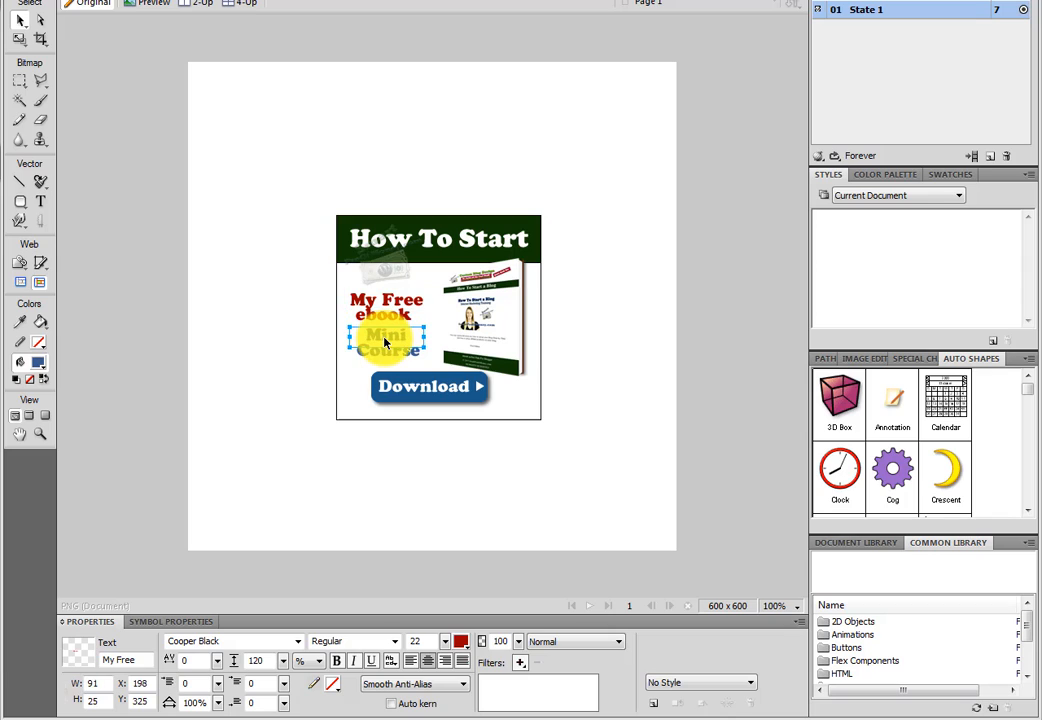
click(400, 349)
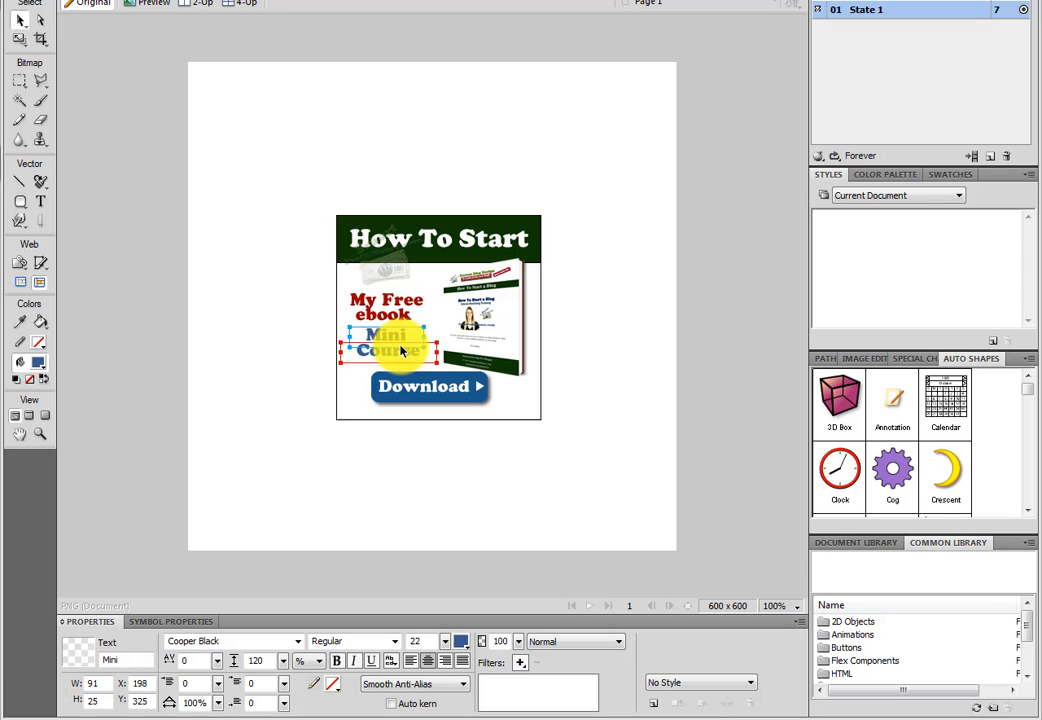
drag(426, 641, 386, 645)
text(20)
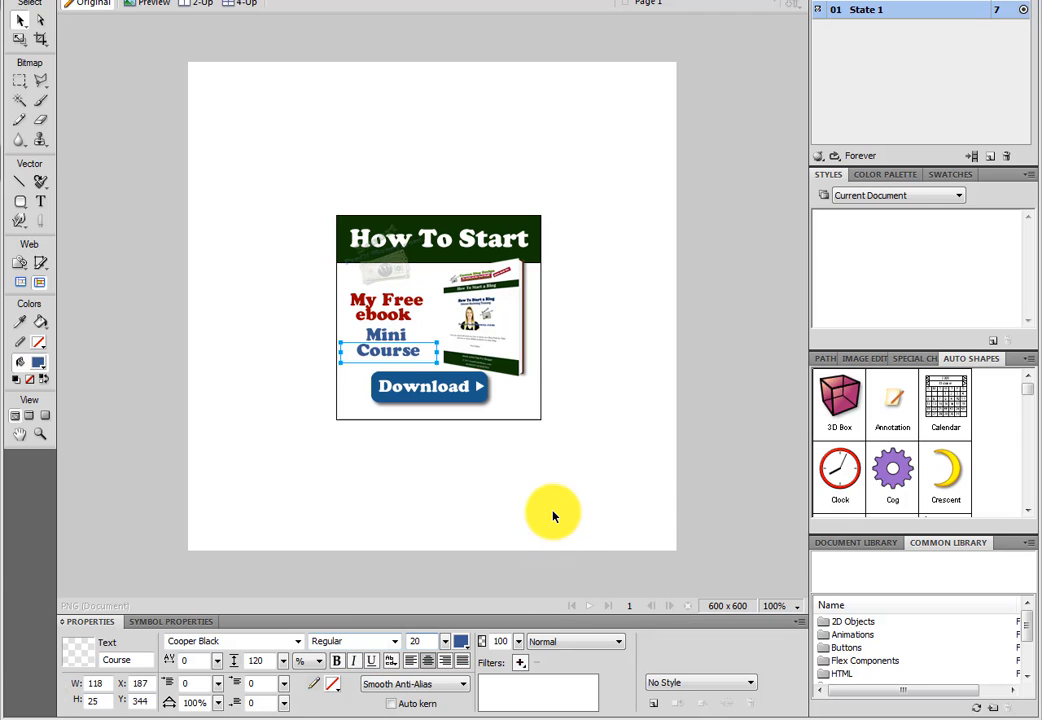
Step: Set the font size of the blue Mini text to 25 and move the Course text slightly lower beneath it
click(435, 437)
click(393, 342)
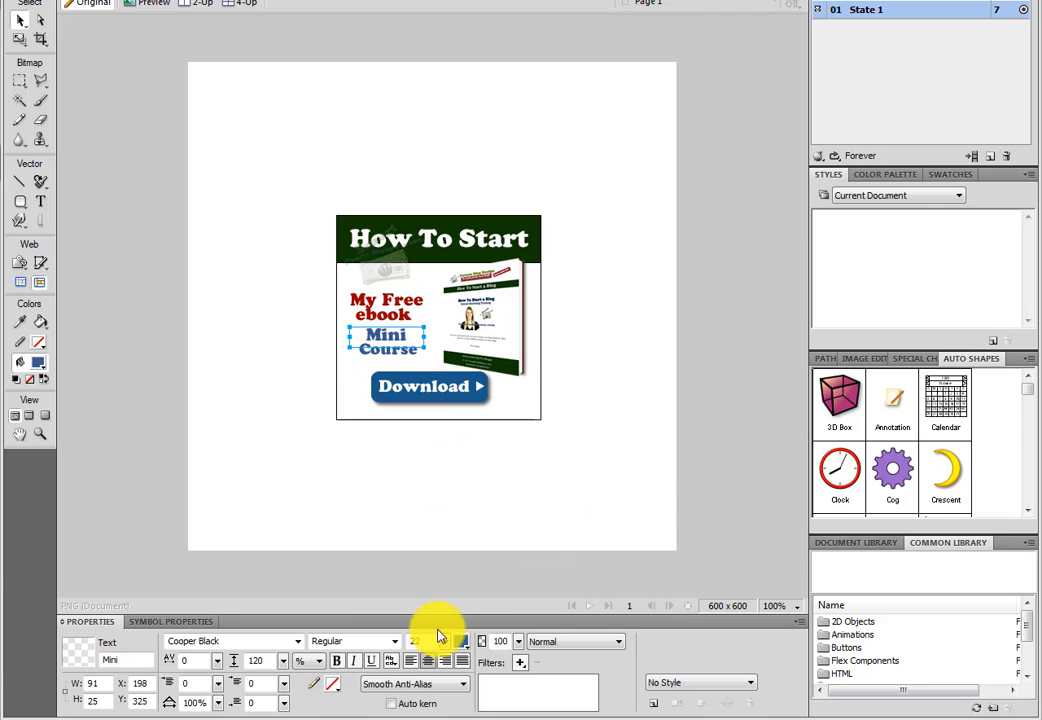
drag(444, 647, 446, 643)
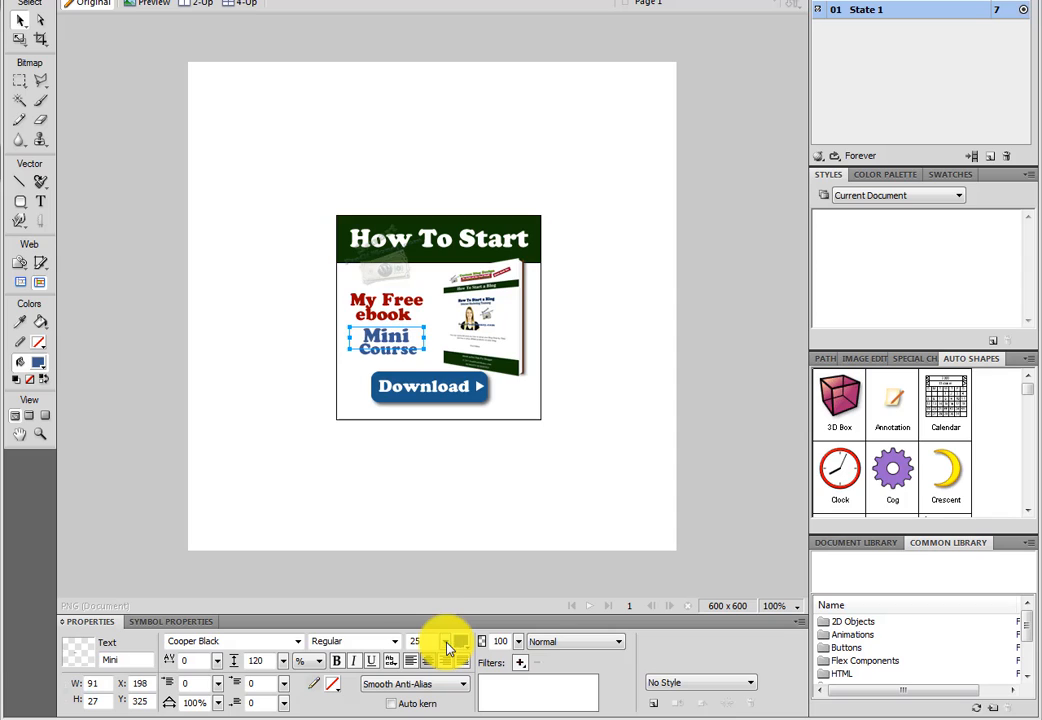
click(398, 361)
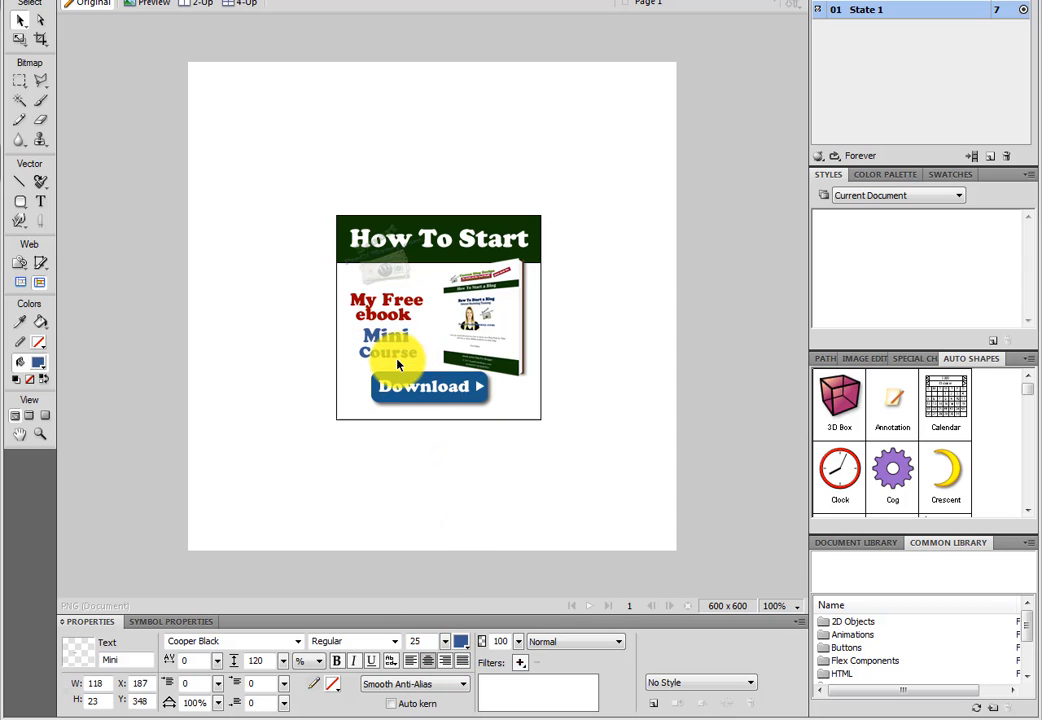
click(398, 336)
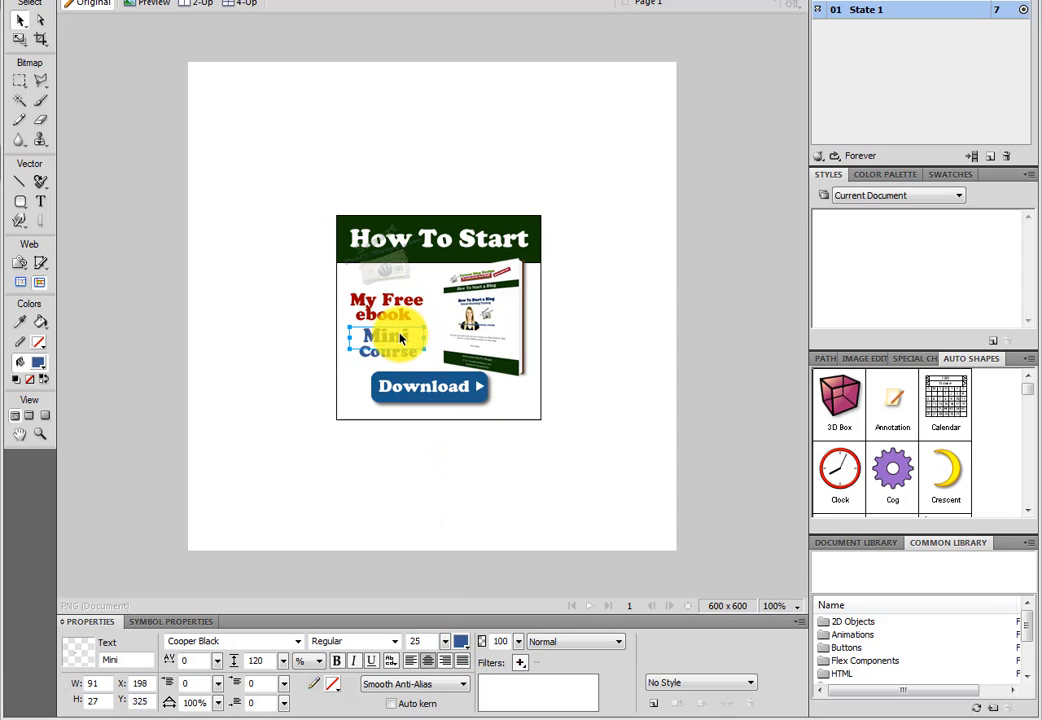
Step: Shift the red My Free and ebook lines right to X 200, and raise My Free slightly above ebook
click(394, 308)
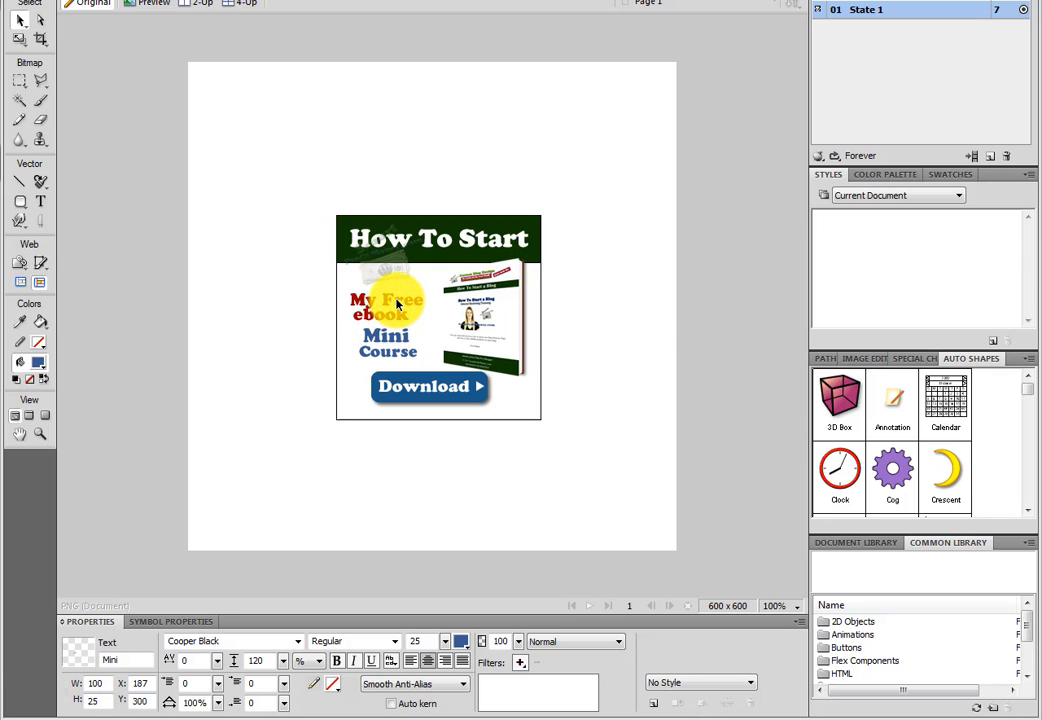
drag(393, 309, 396, 314)
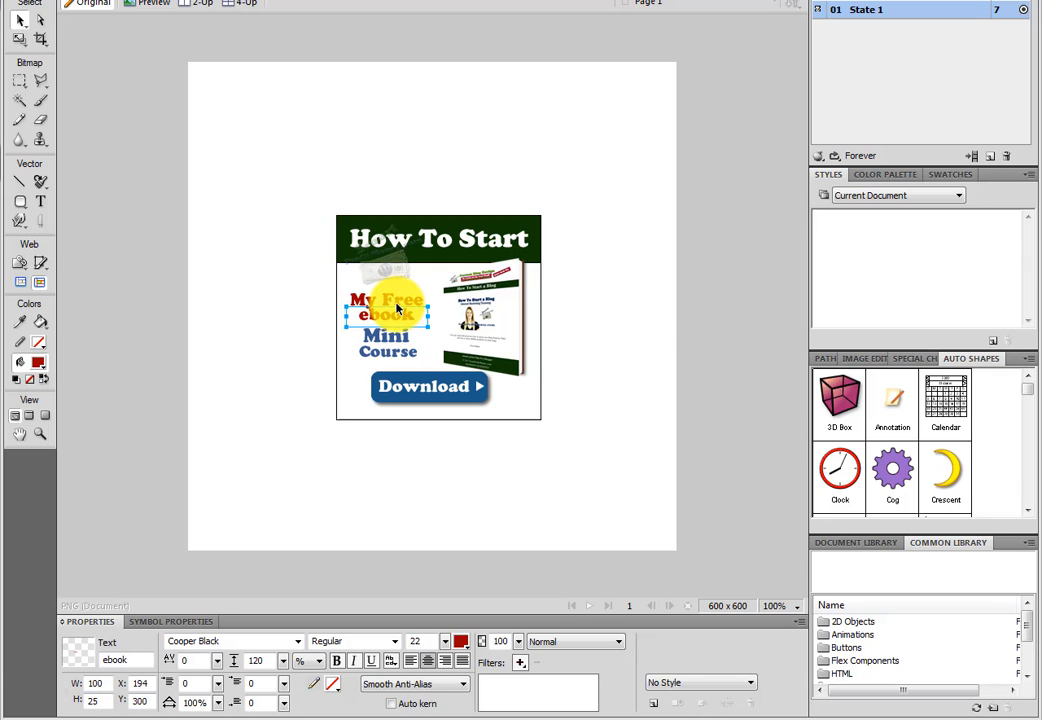
click(397, 304)
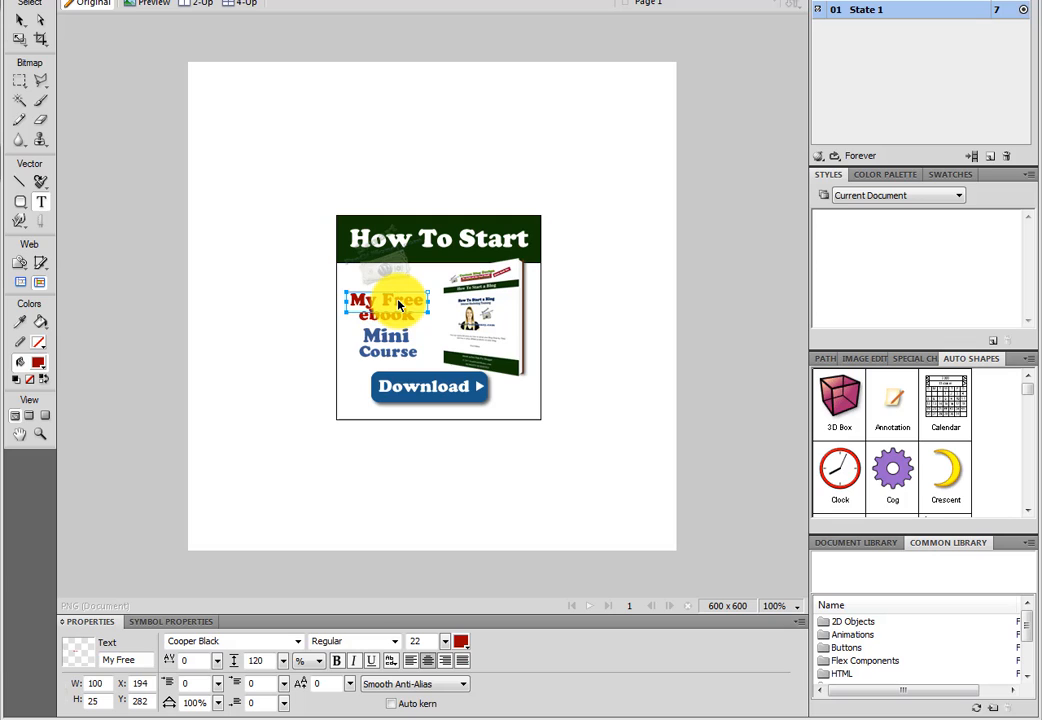
click(20, 19)
drag(410, 307, 416, 300)
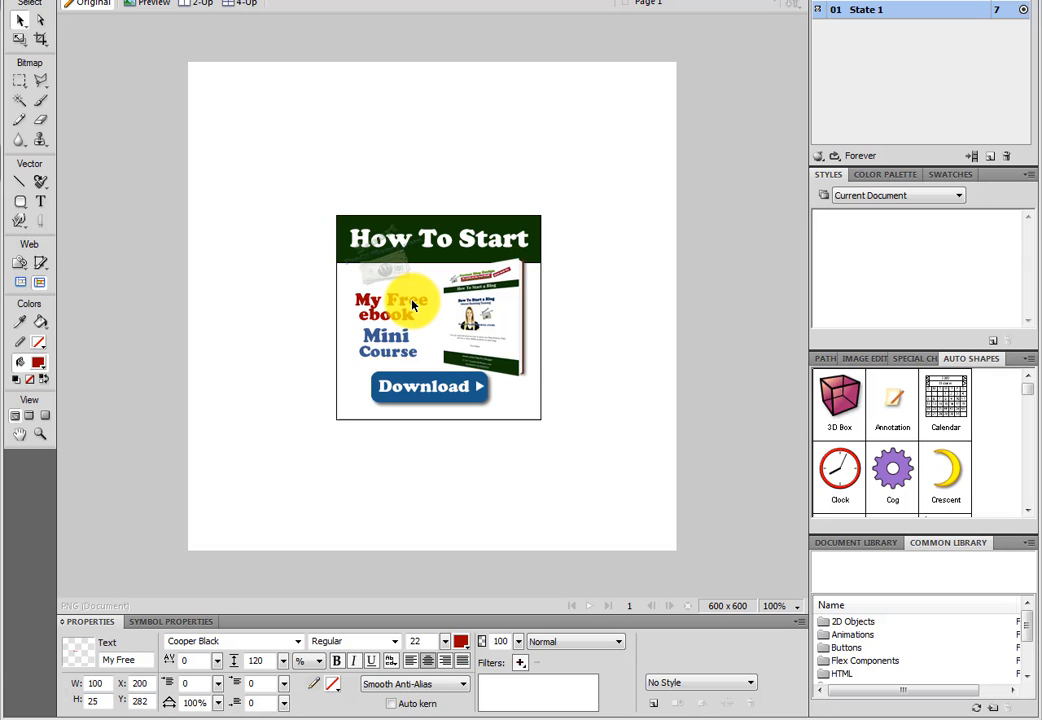
drag(411, 303, 406, 318)
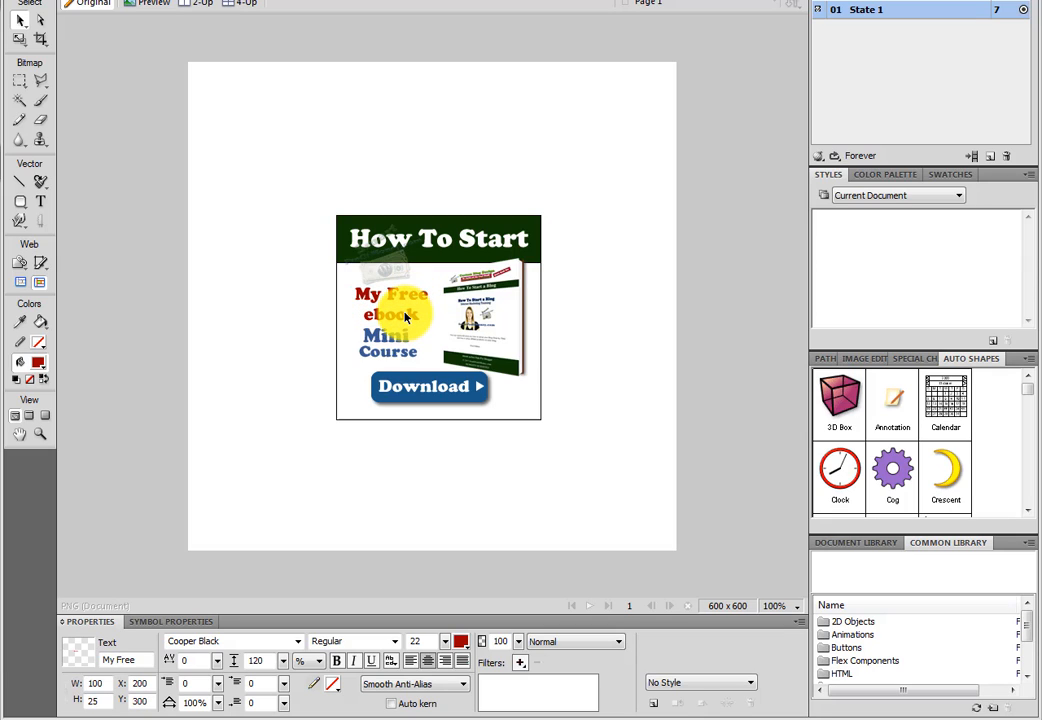
click(405, 316)
Step: Move Mini to about X 206, Y 323 and Course to about X 194, Y 343, with Course at font size 23
click(399, 340)
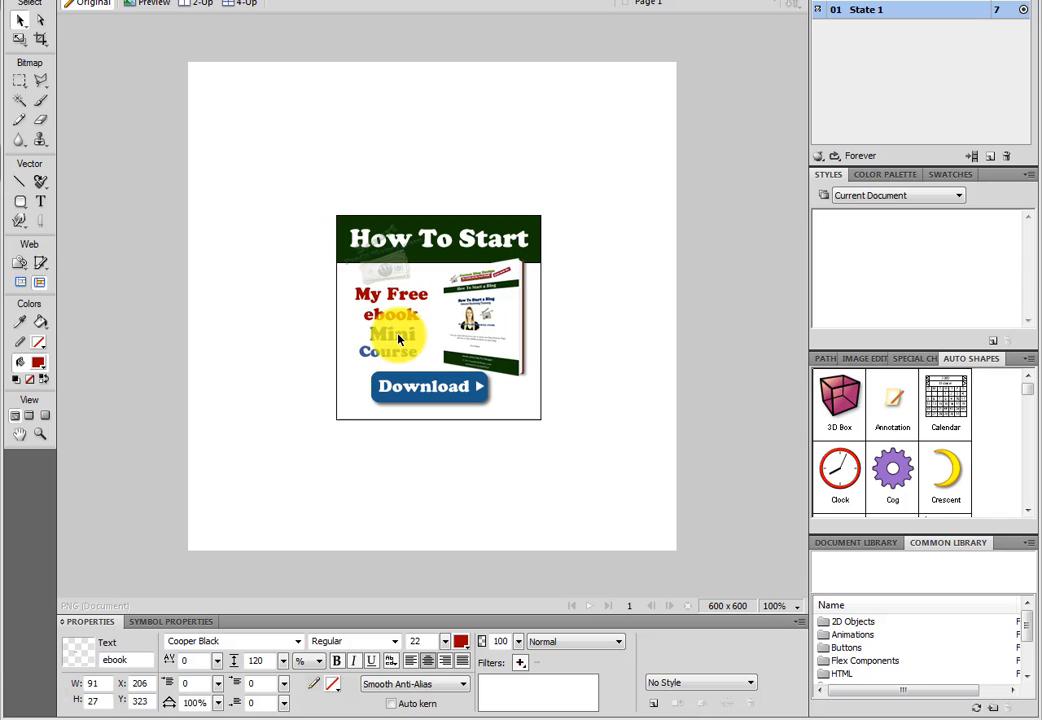
click(403, 355)
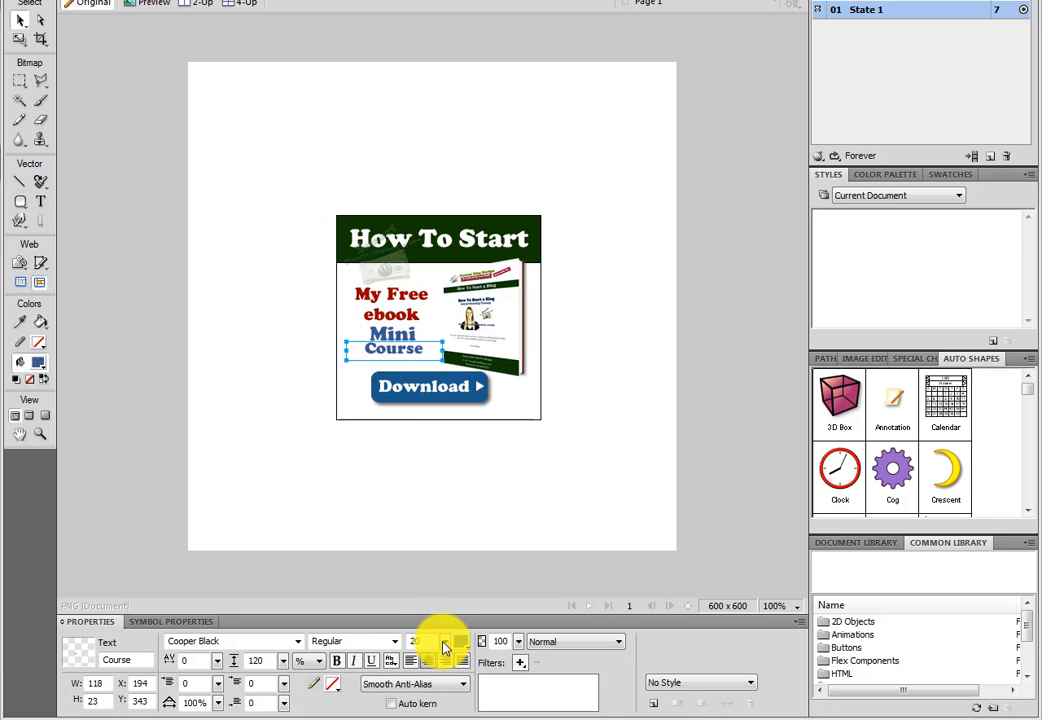
drag(445, 645, 442, 648)
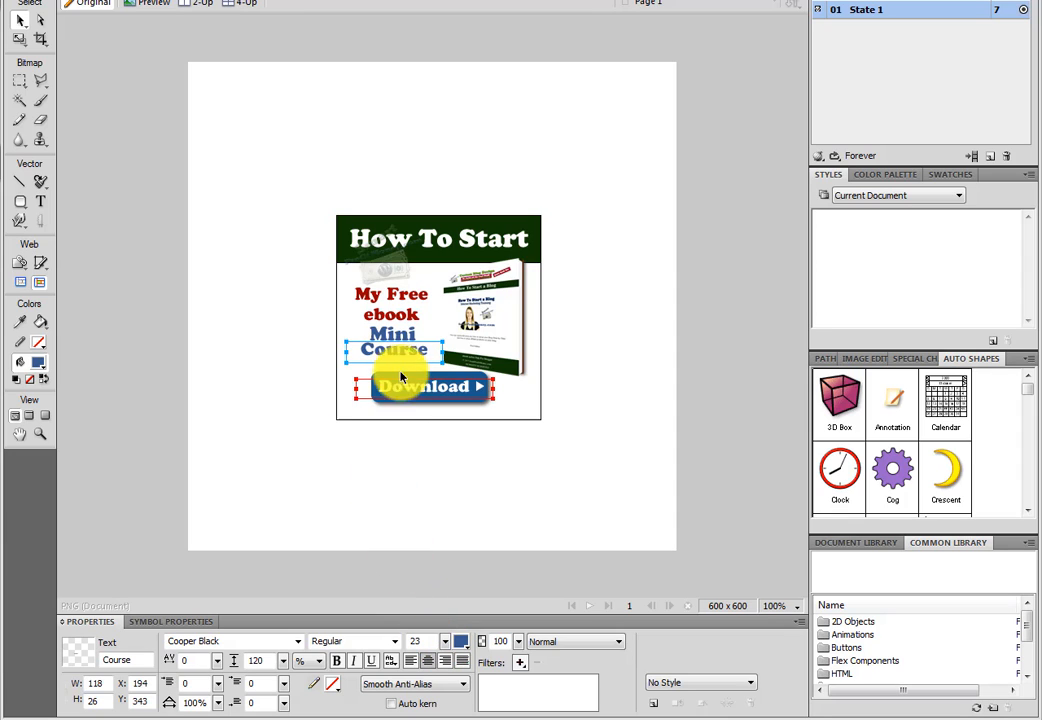
Step: Raise the ebook line close beneath My Free, and shift the Mini and Course lines slightly up and to the left
click(388, 318)
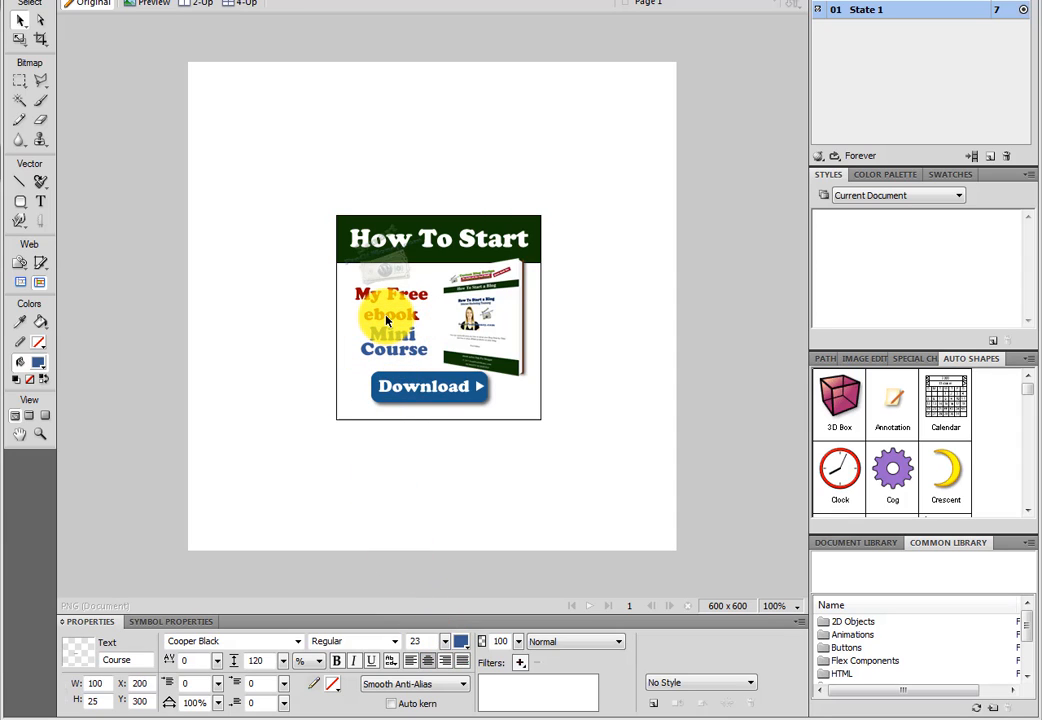
click(580, 298)
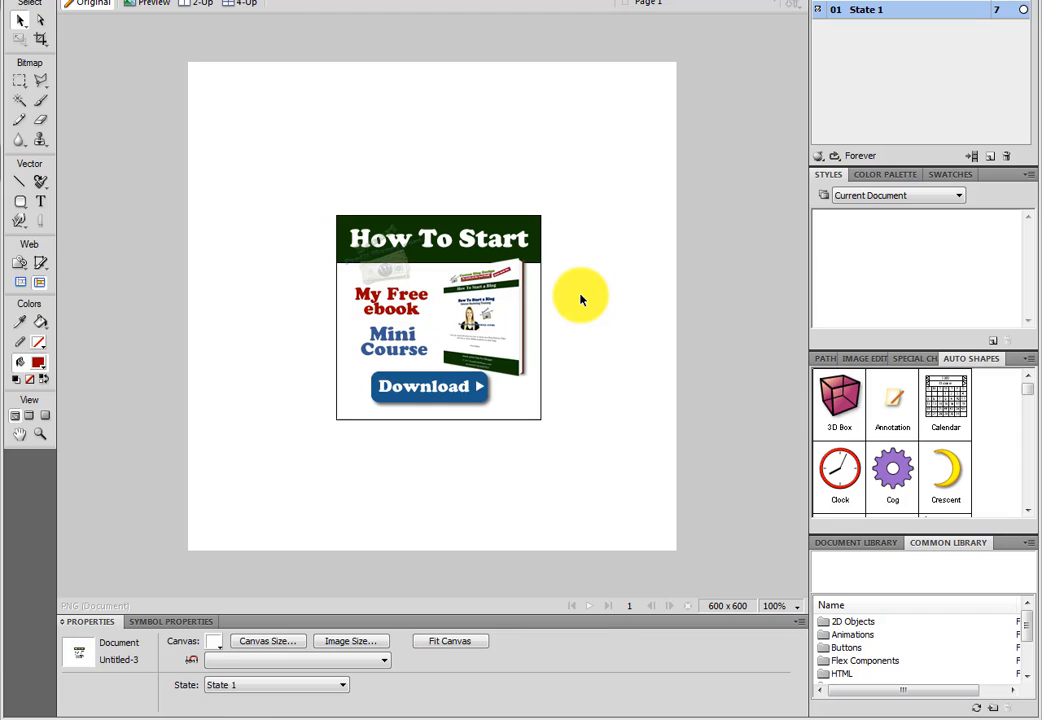
click(382, 342)
drag(396, 353, 391, 349)
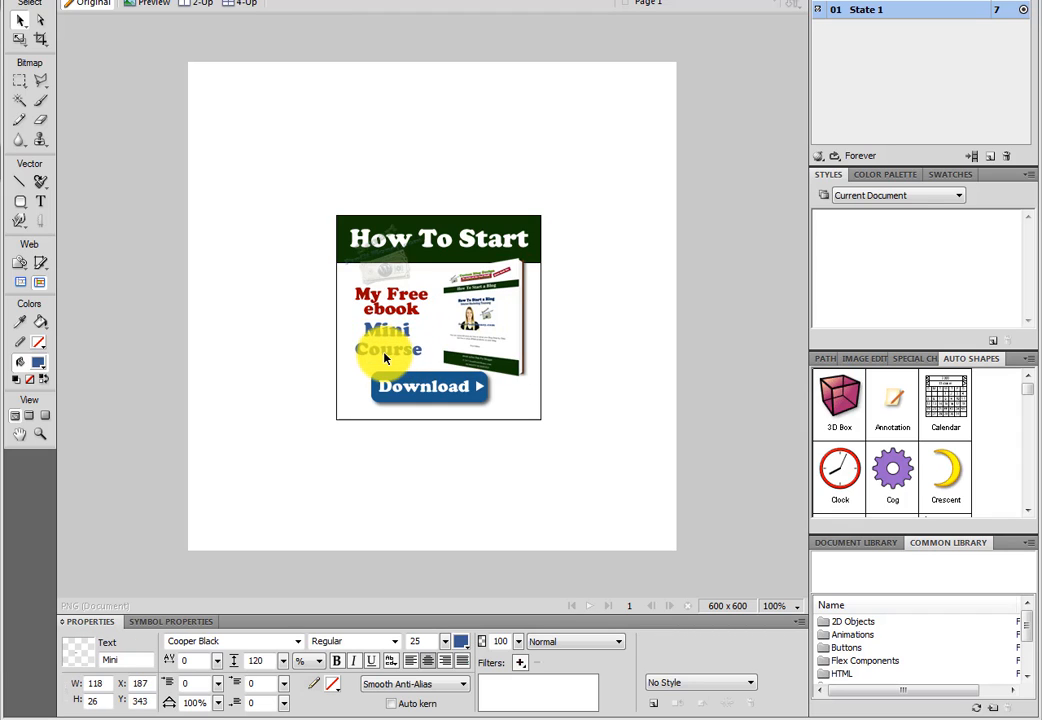
click(589, 332)
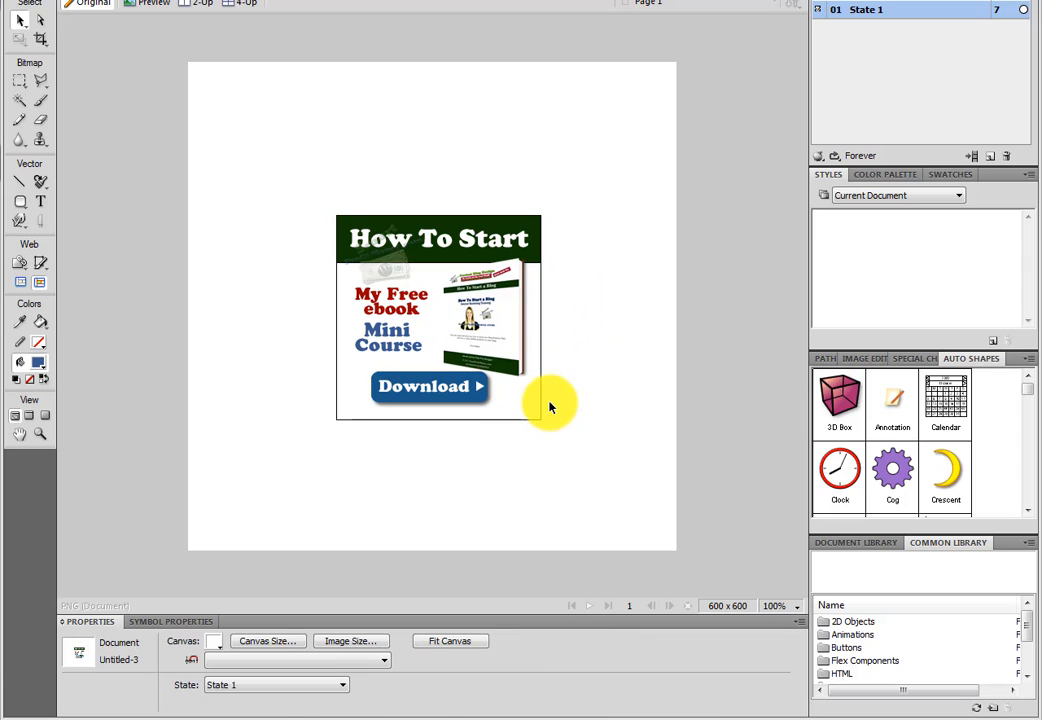
Step: Inspect the banner's black outline rectangle and show the grid over the canvas
click(512, 419)
click(512, 423)
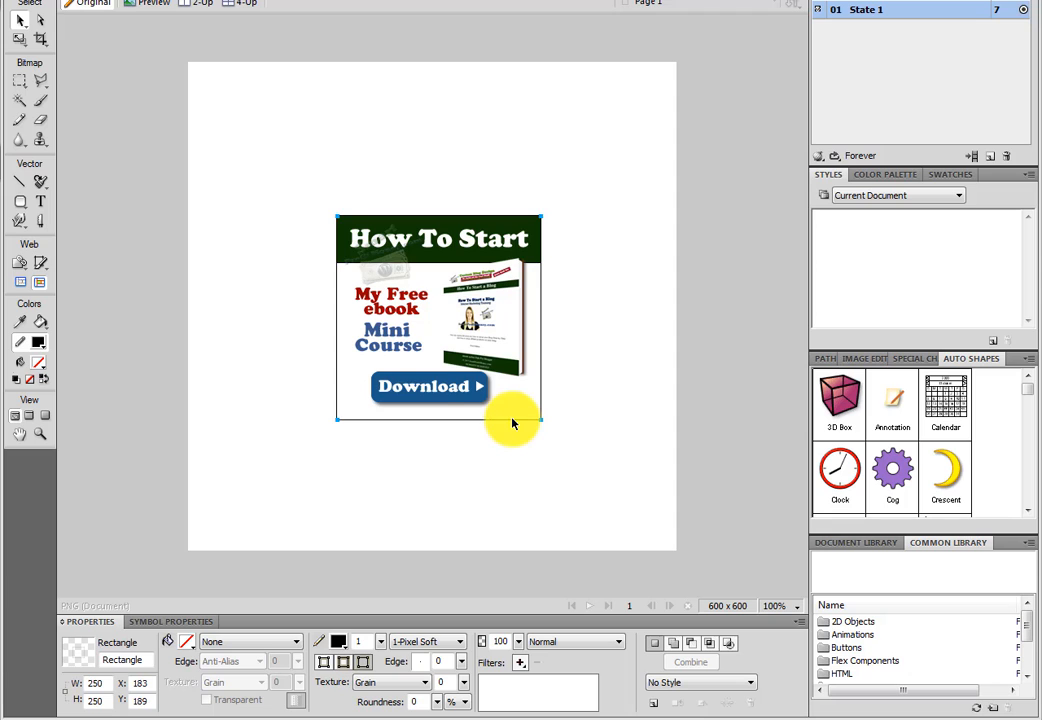
click(209, 195)
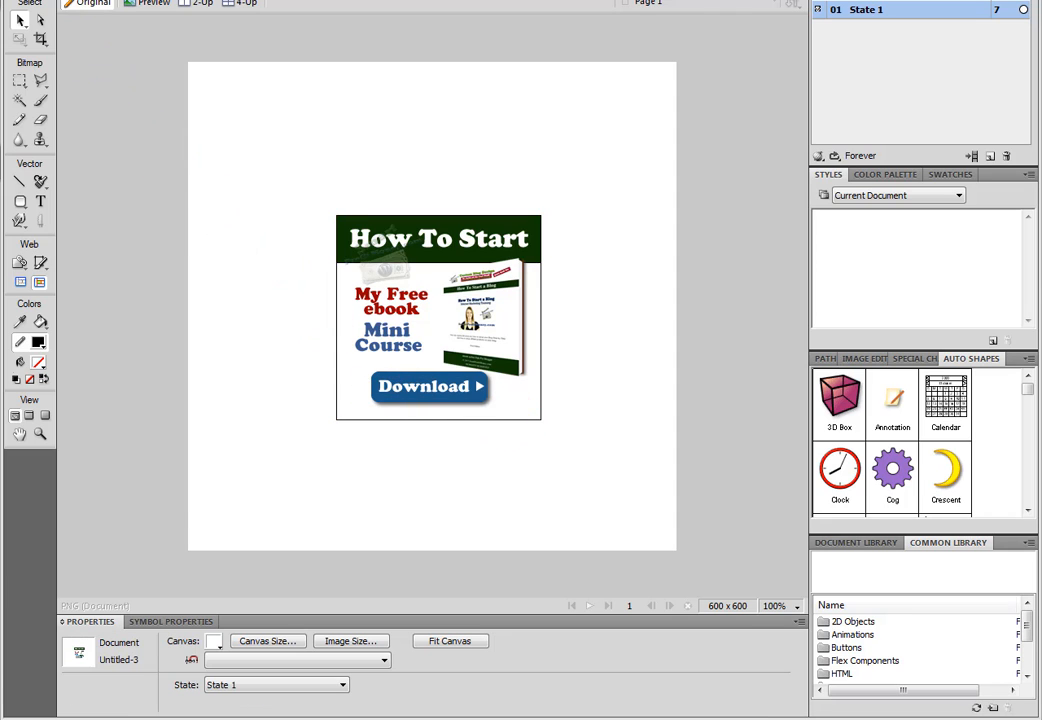
click(49, 0)
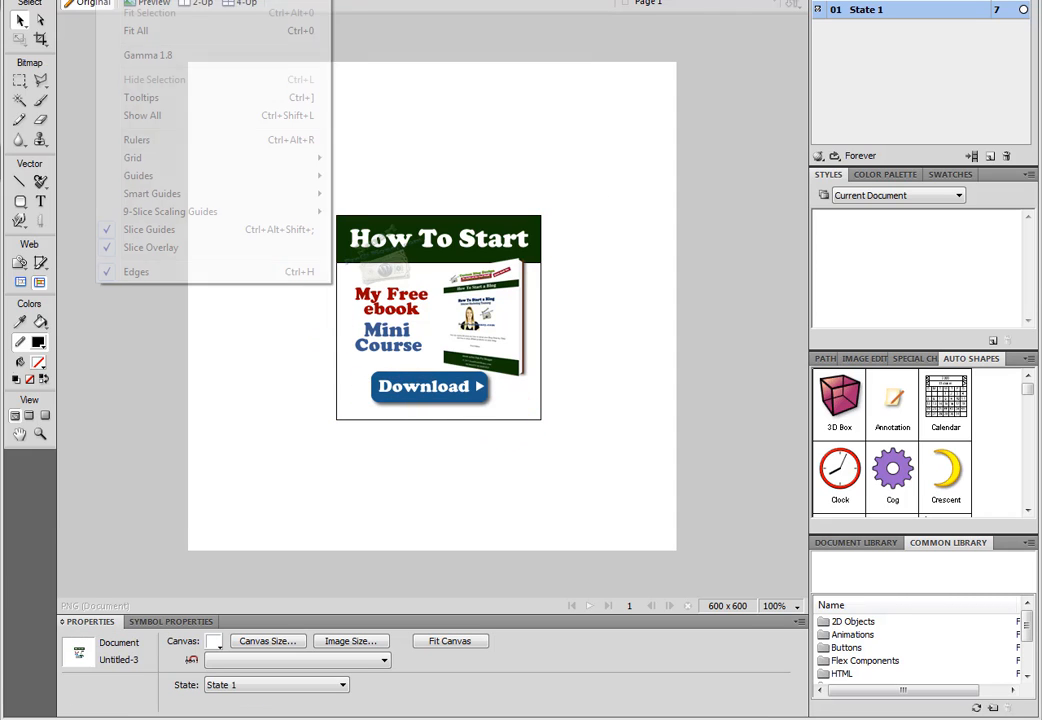
mouse_move(293, 171)
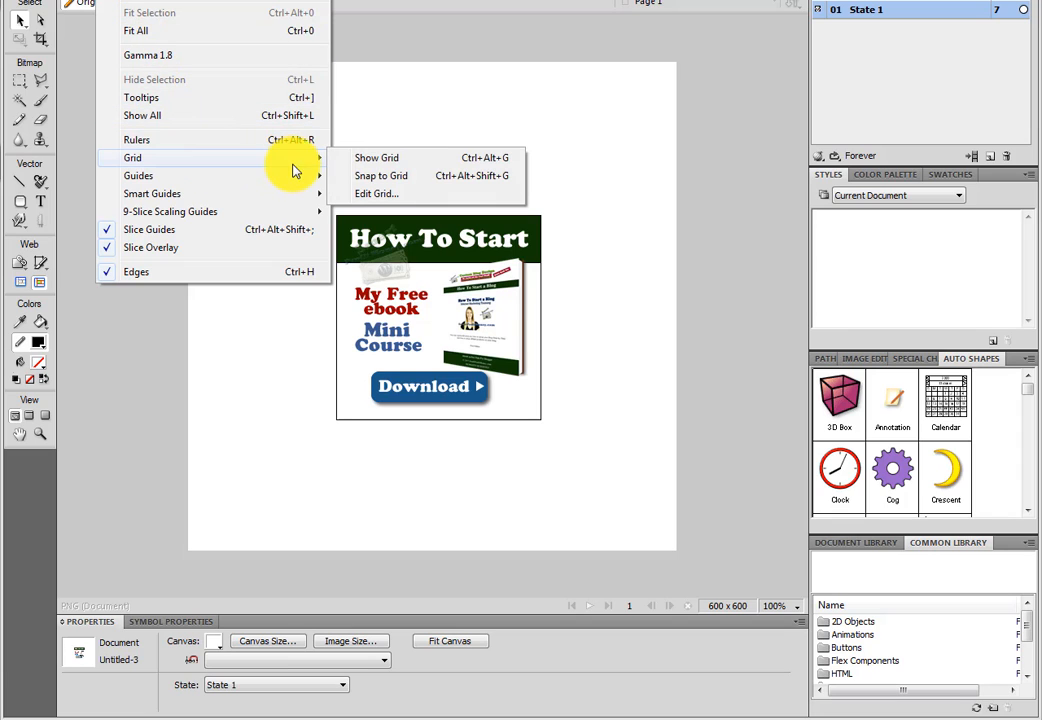
click(356, 163)
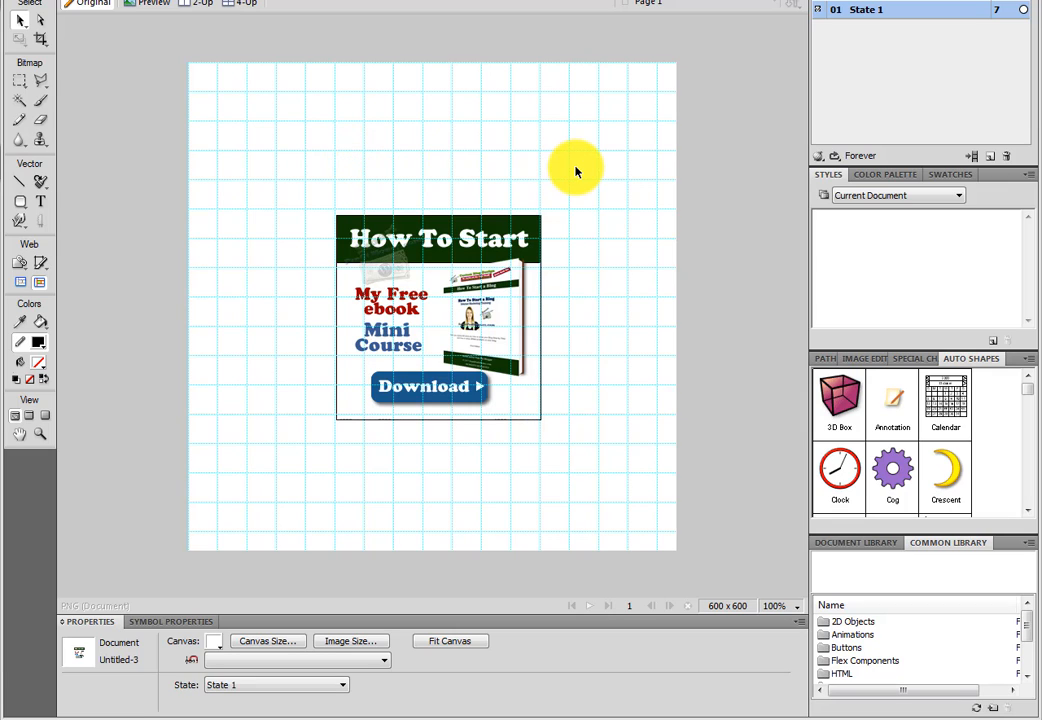
Step: Nudge the ebook cover image slightly to the left beside the text lines, using the grid as reference
click(470, 325)
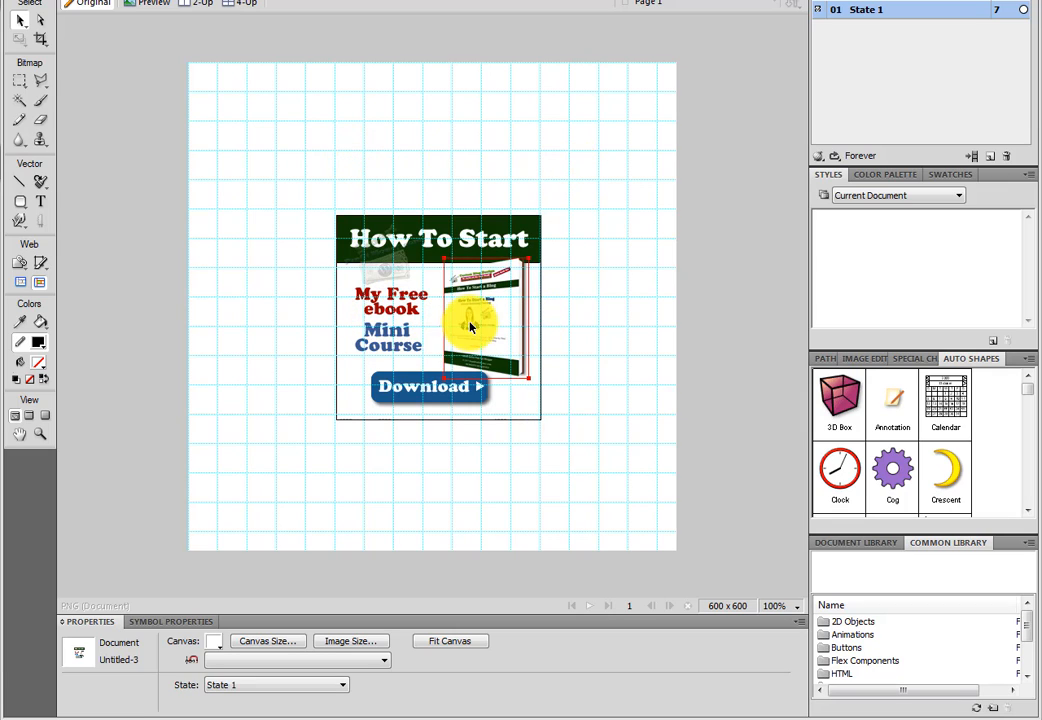
click(400, 330)
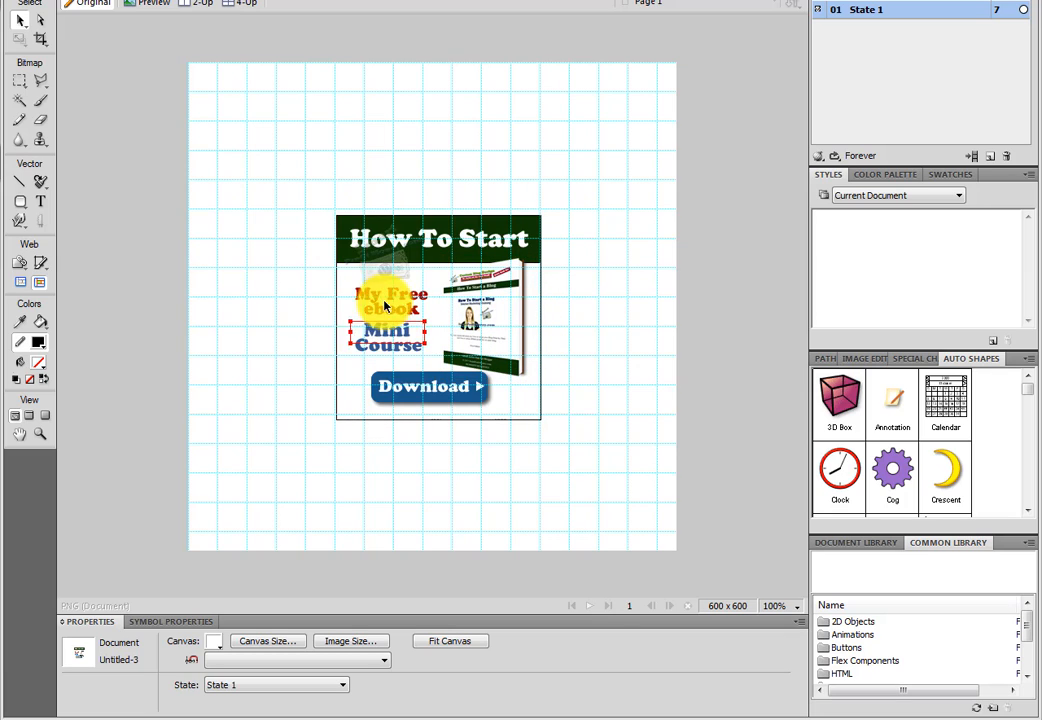
click(367, 386)
click(525, 332)
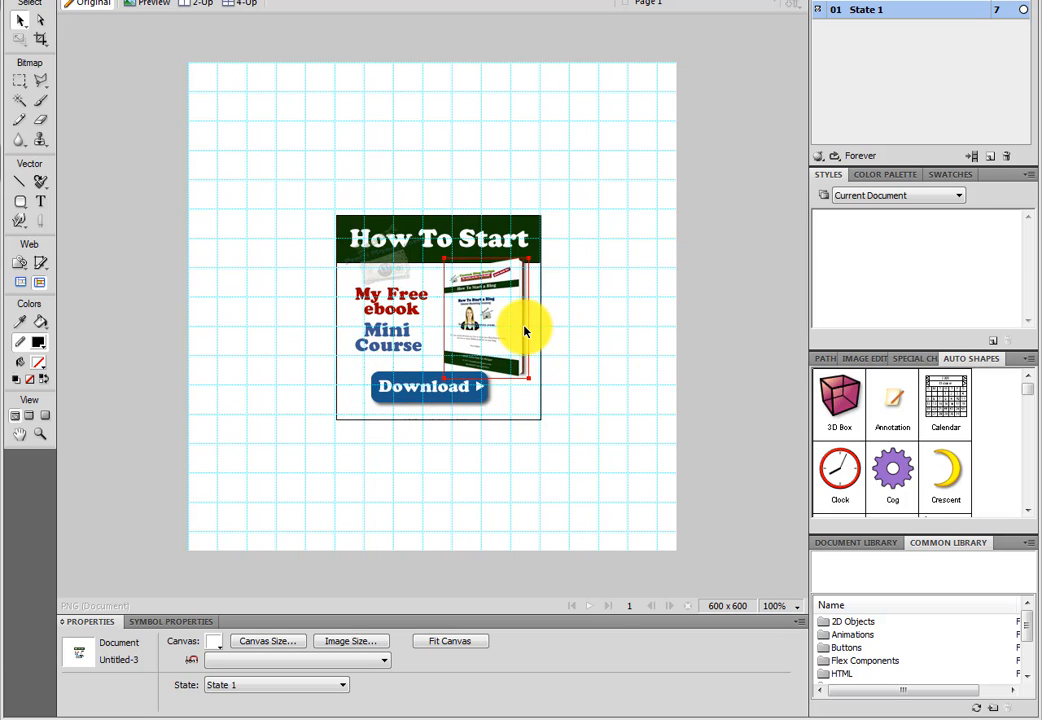
drag(511, 326, 508, 326)
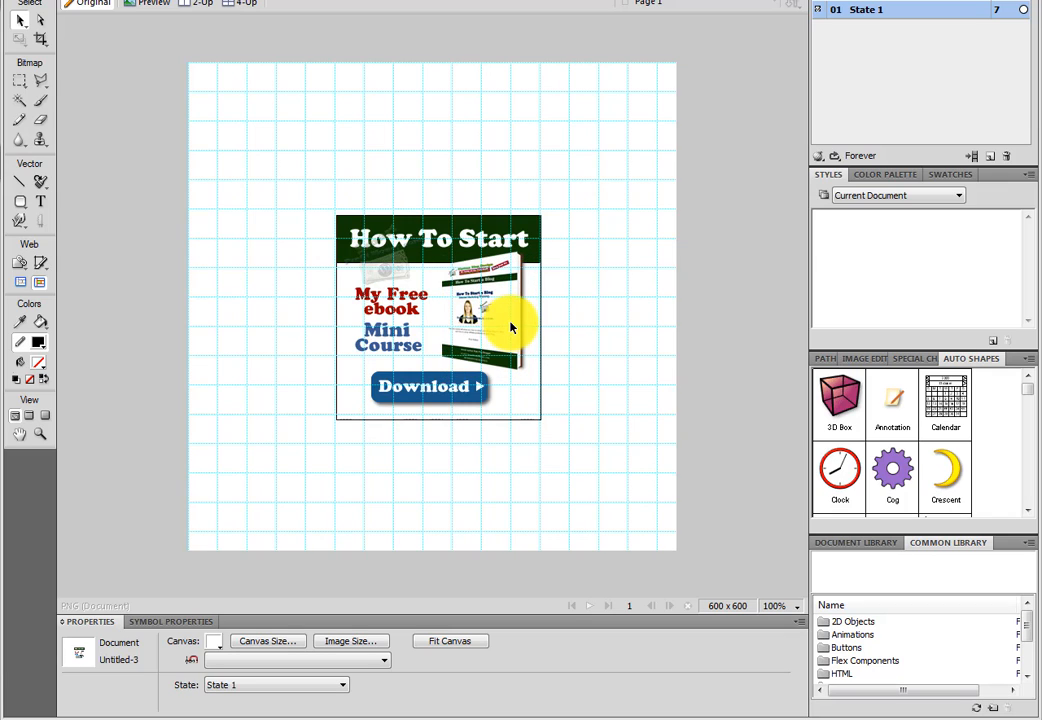
click(512, 327)
click(600, 318)
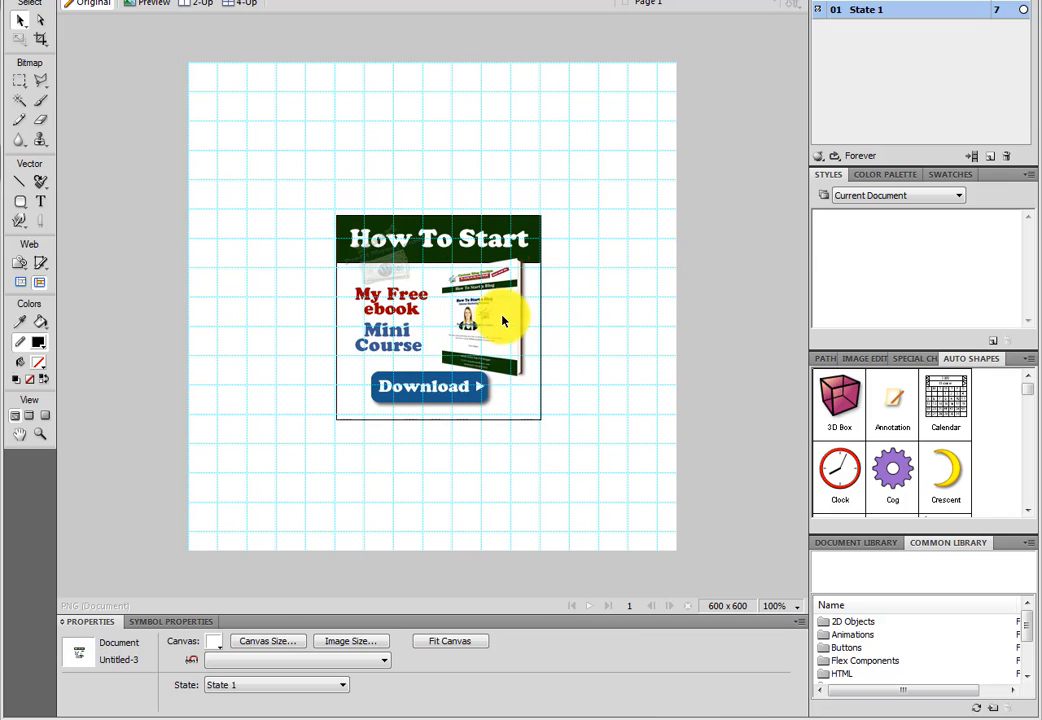
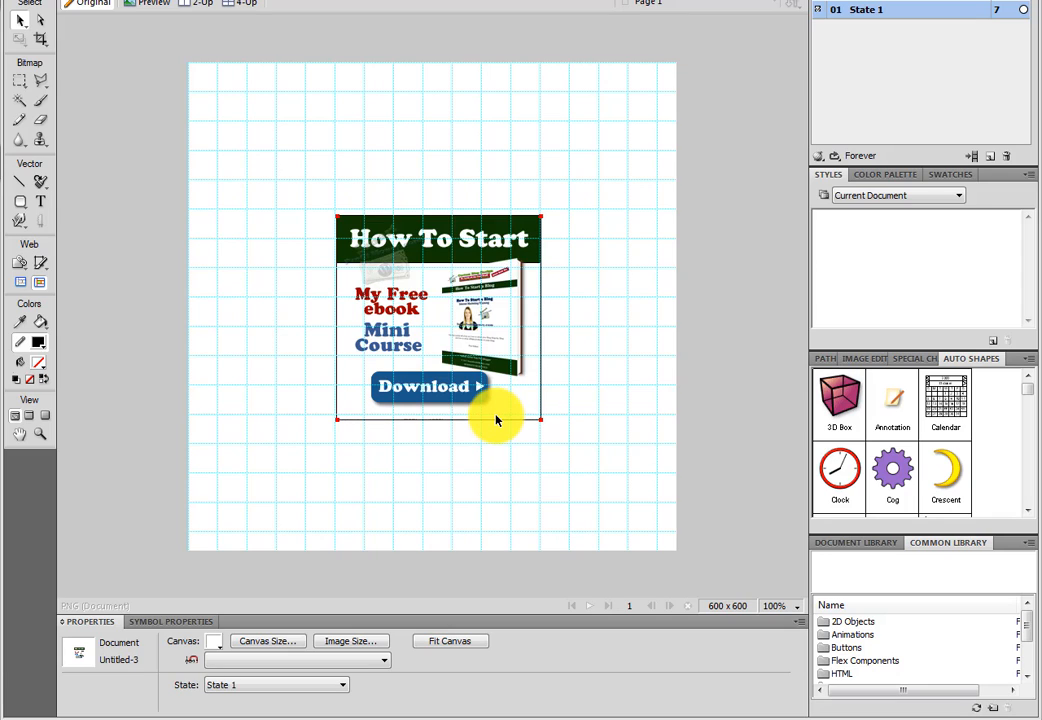
Step: Hide the grid on the canvas
click(622, 381)
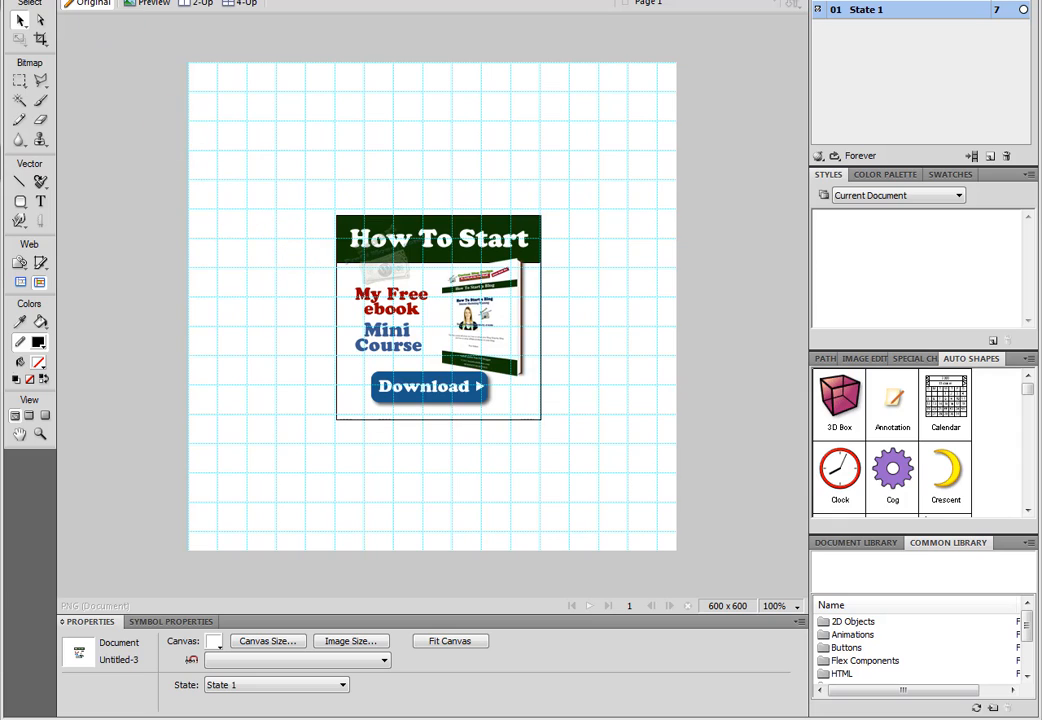
click(110, 1)
mouse_move(158, 162)
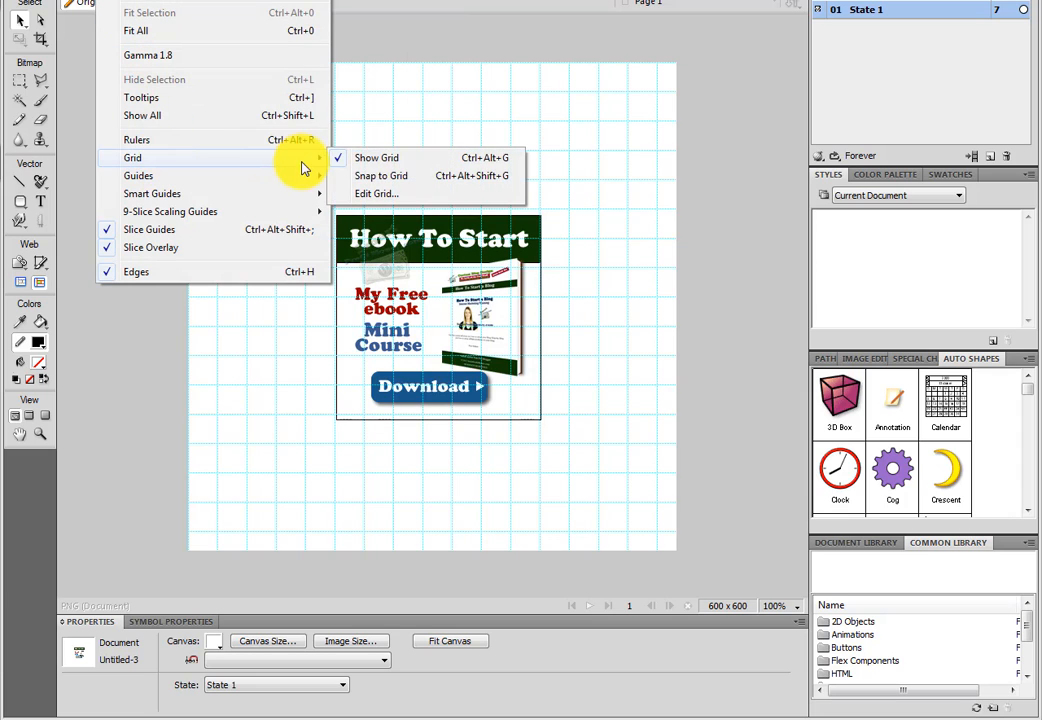
click(344, 162)
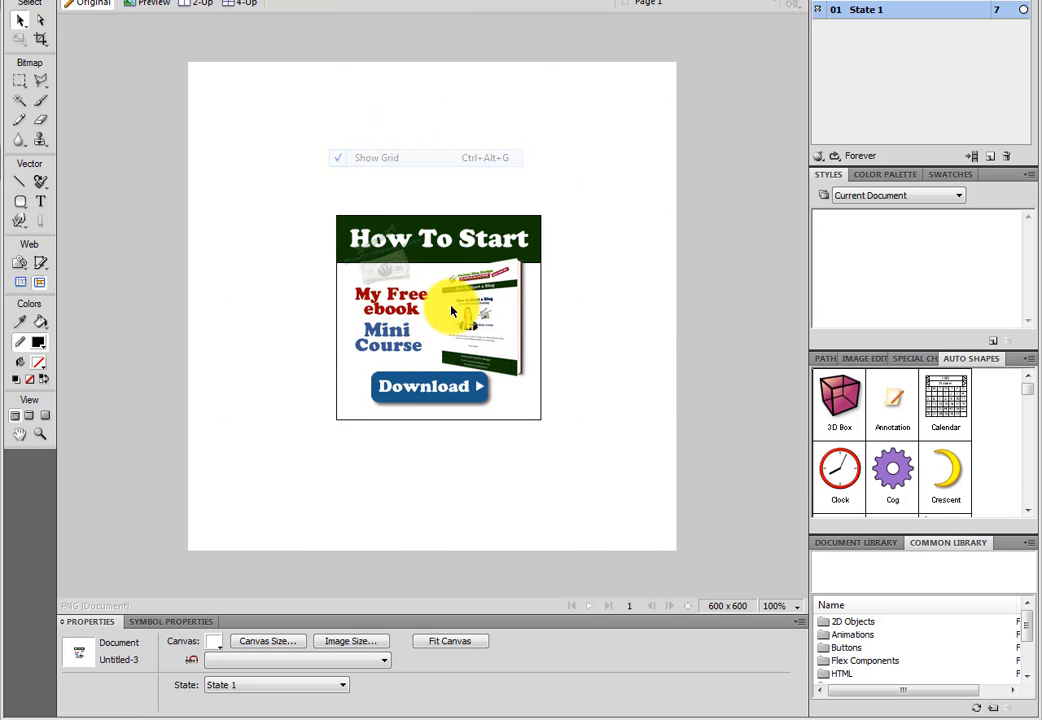
Step: Delete the black outline rectangle around the banner
click(521, 419)
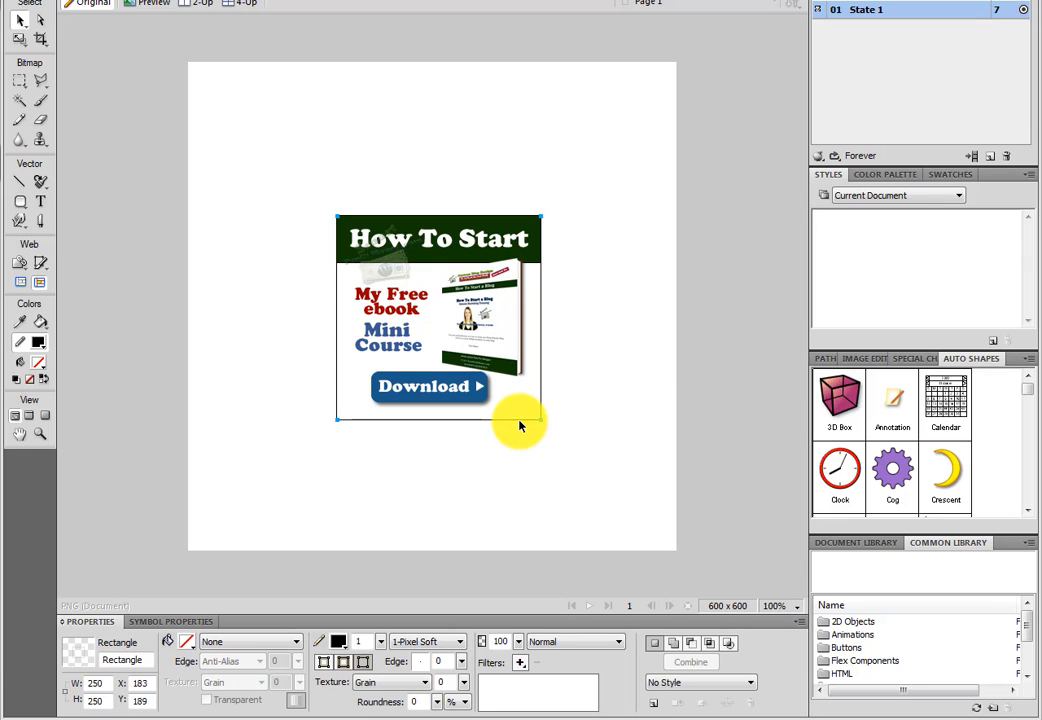
click(519, 425)
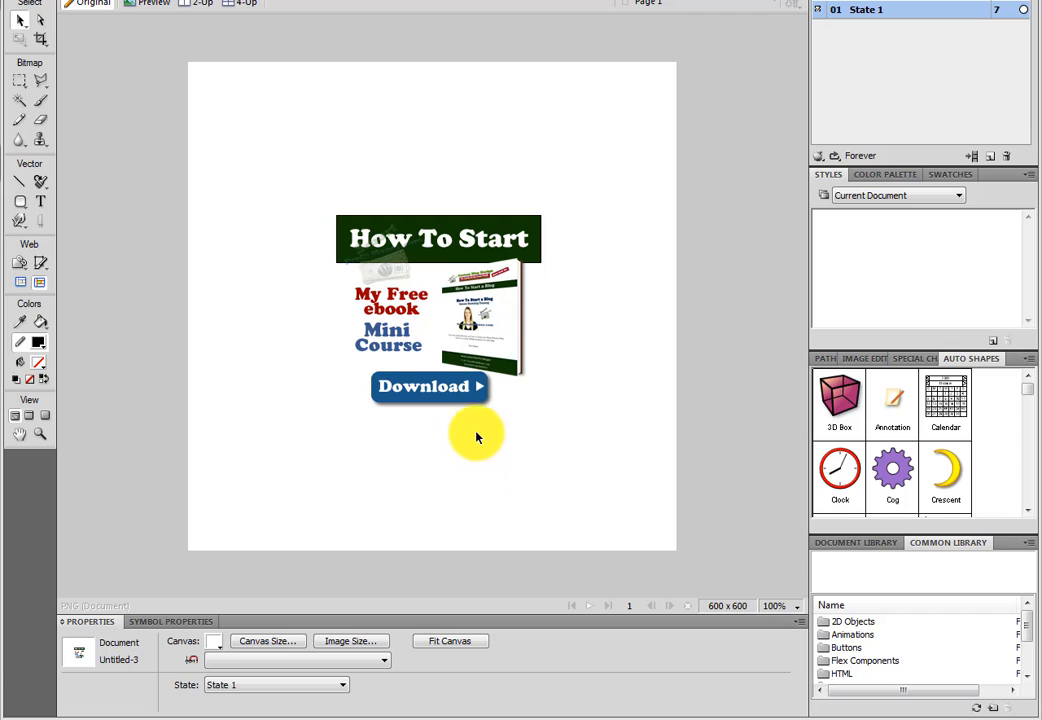
click(478, 409)
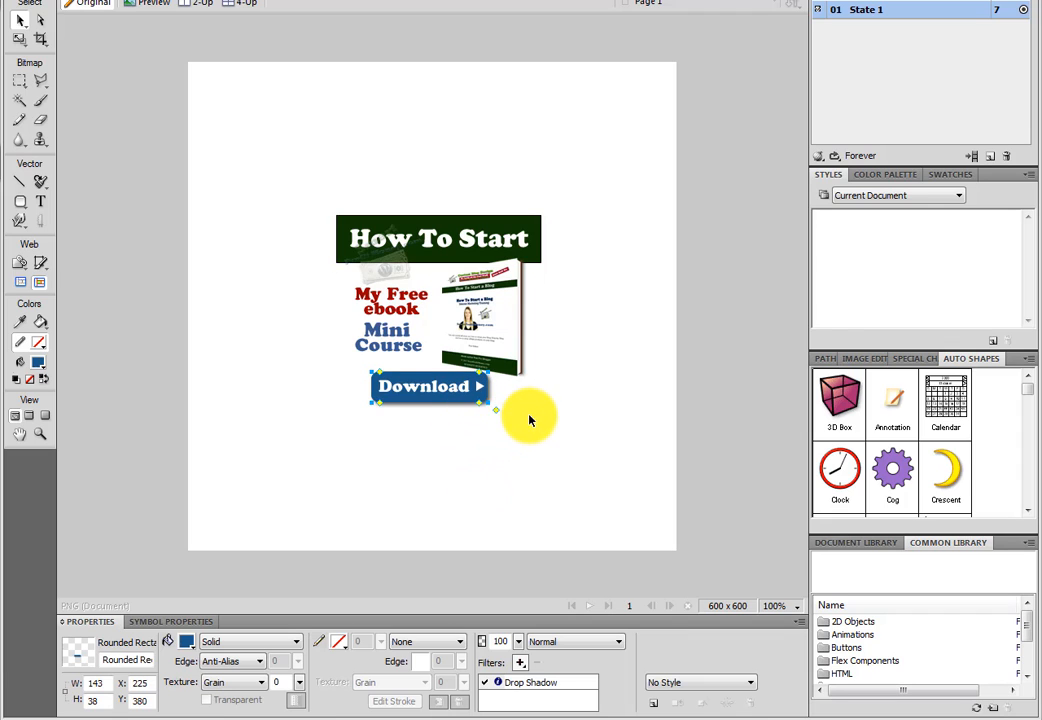
click(539, 590)
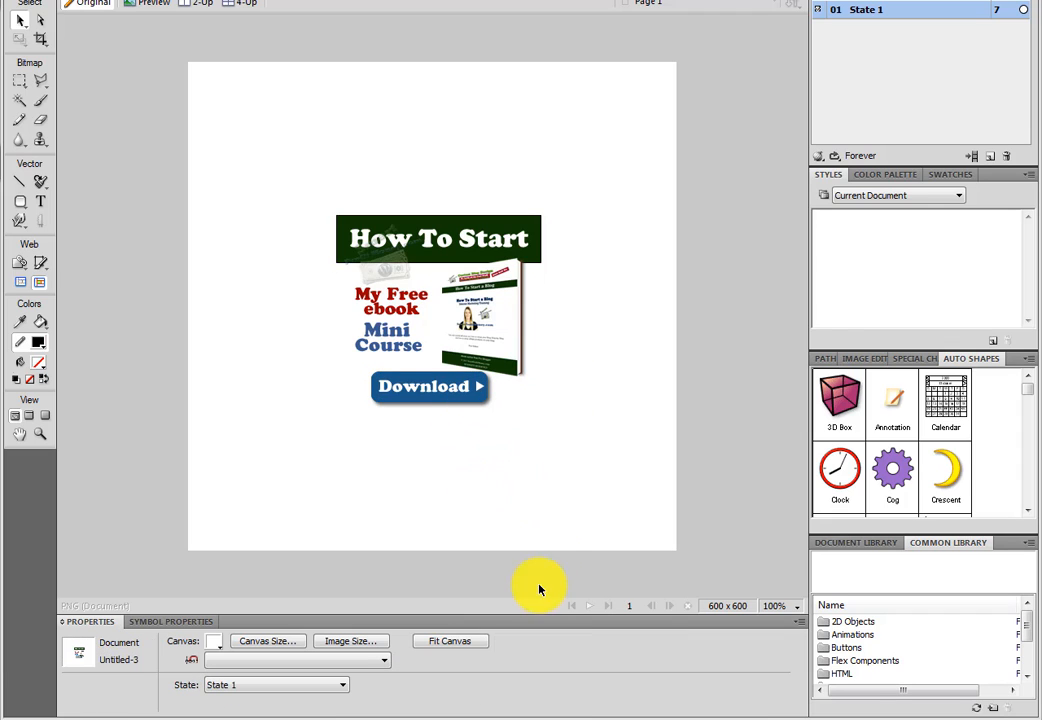
Step: Fit the canvas to the banner artwork and set the canvas size to 250 by 250 pixels
click(455, 641)
click(500, 496)
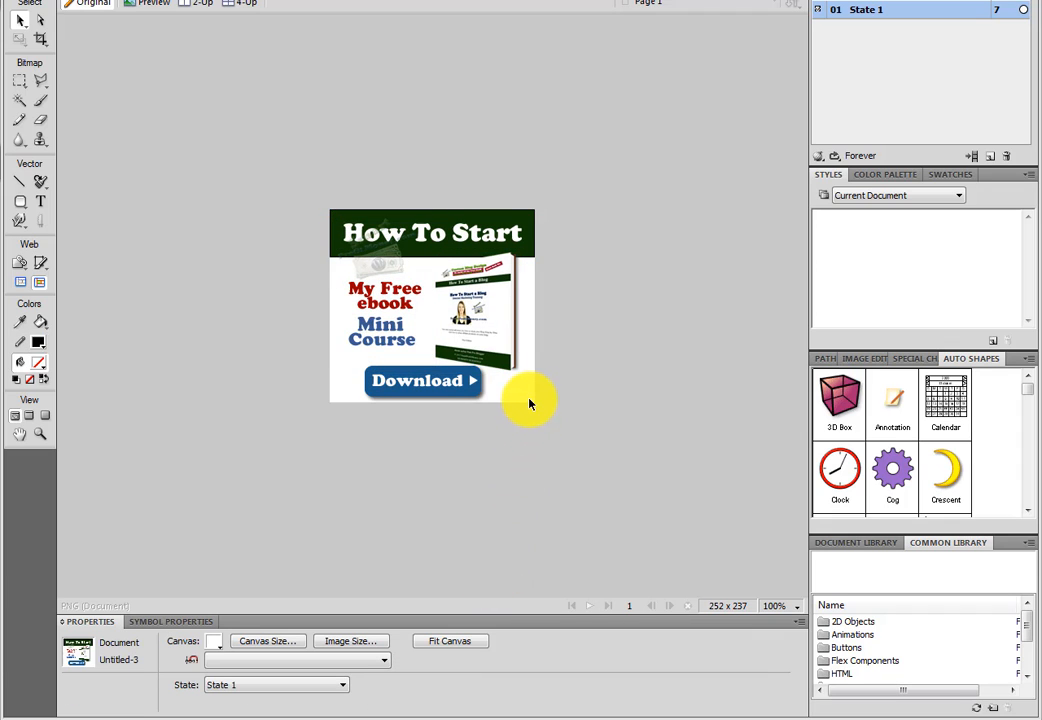
click(271, 642)
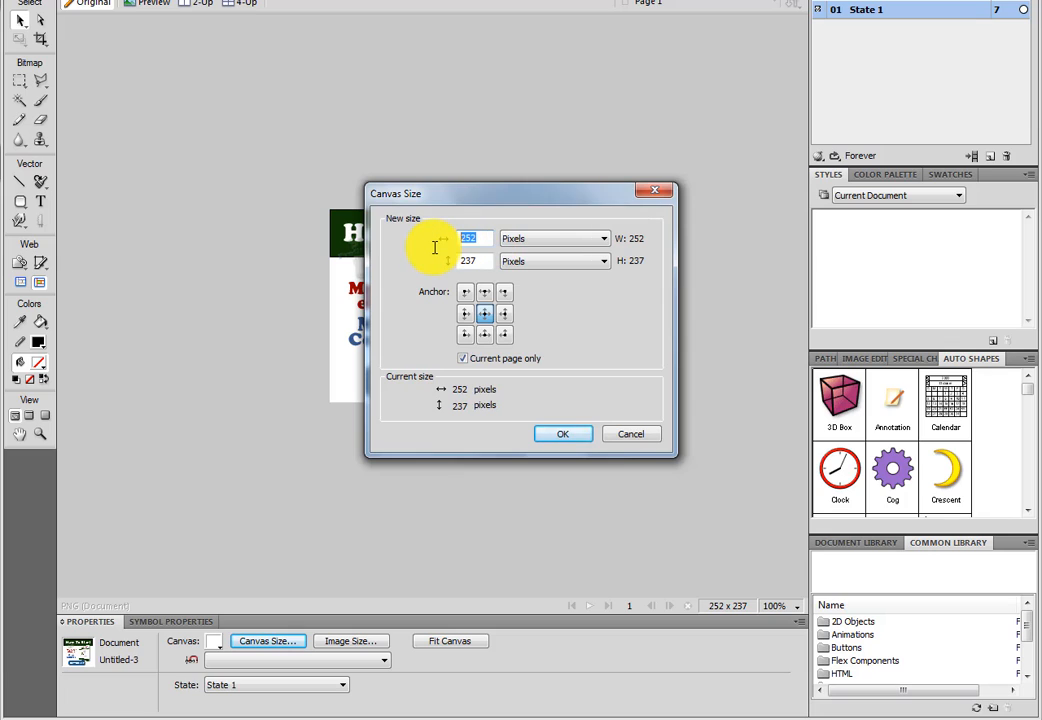
text(250)
double_click(489, 261)
text(25)
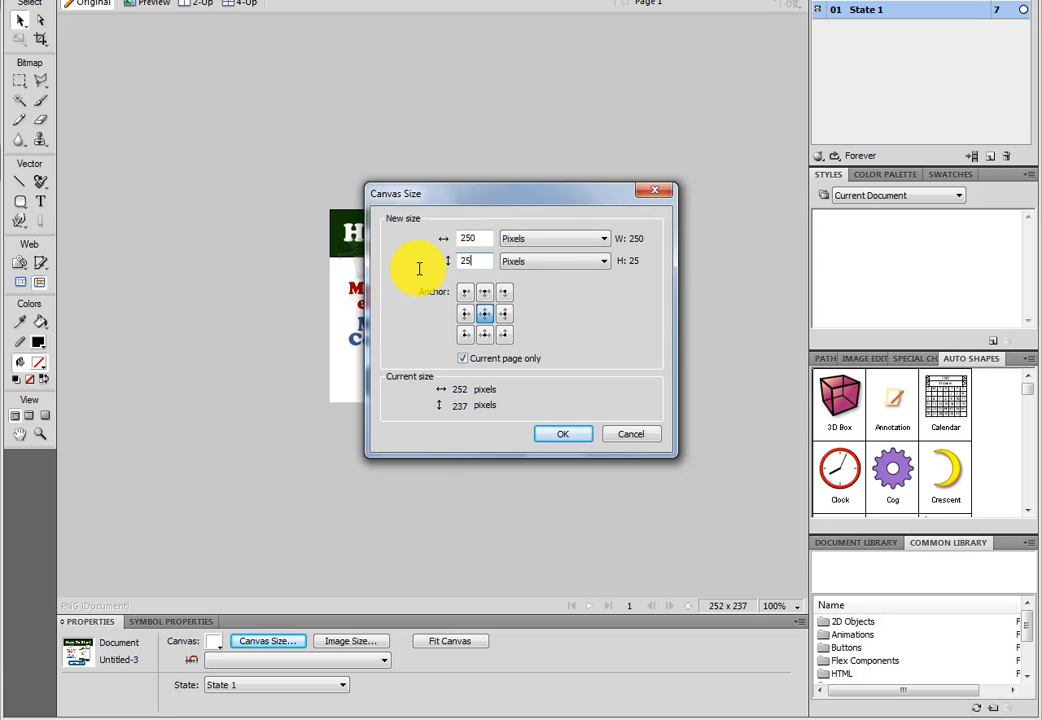
text(0)
click(563, 434)
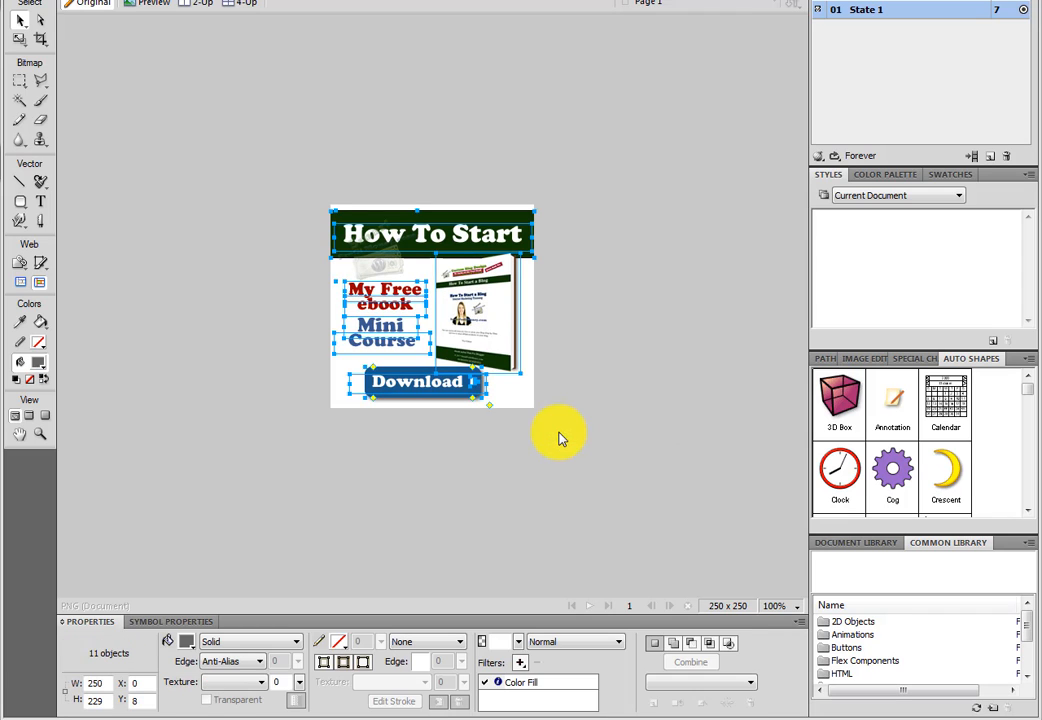
click(558, 436)
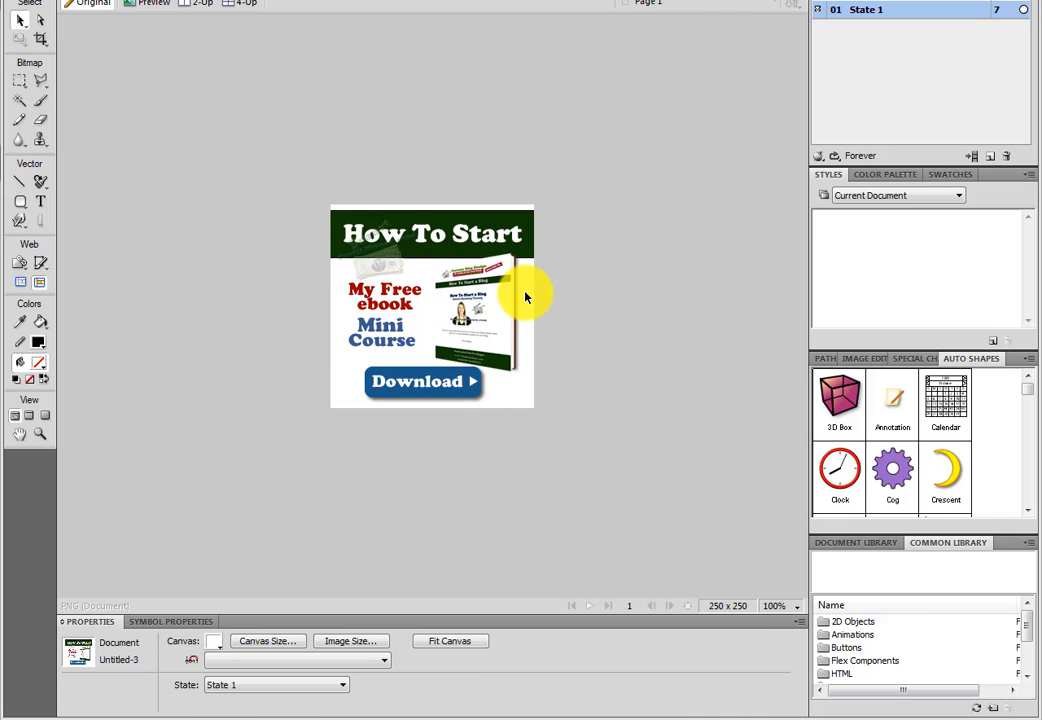
Step: Move the dark green header rectangle up to the canvas's upper edge and stretch it across the full width
click(508, 212)
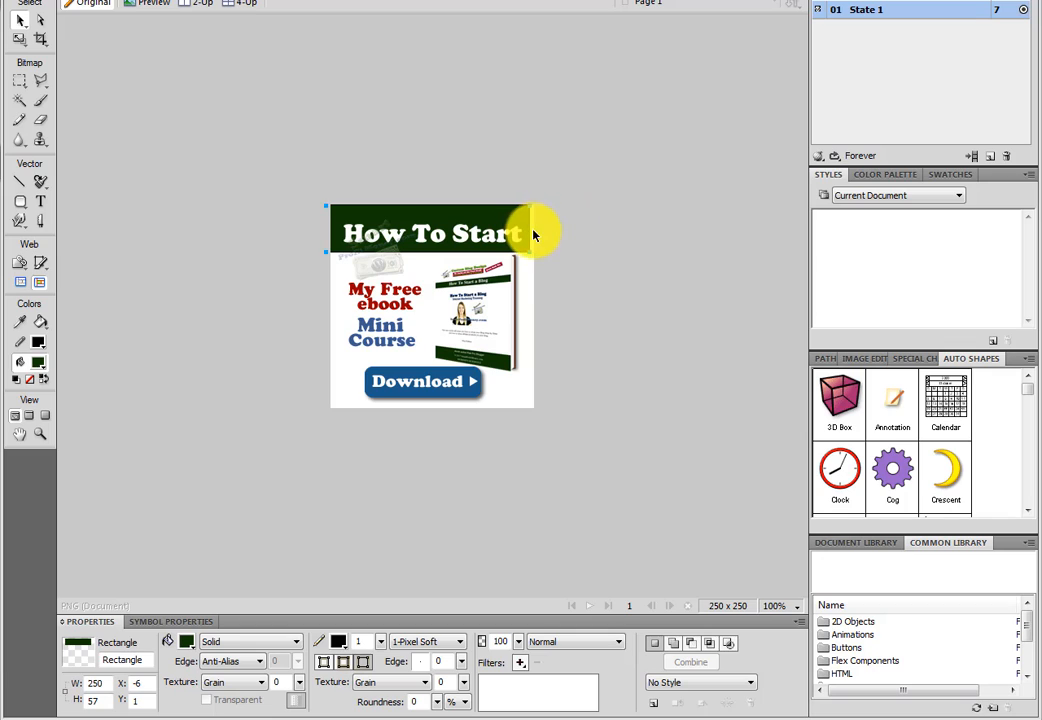
drag(530, 256, 535, 257)
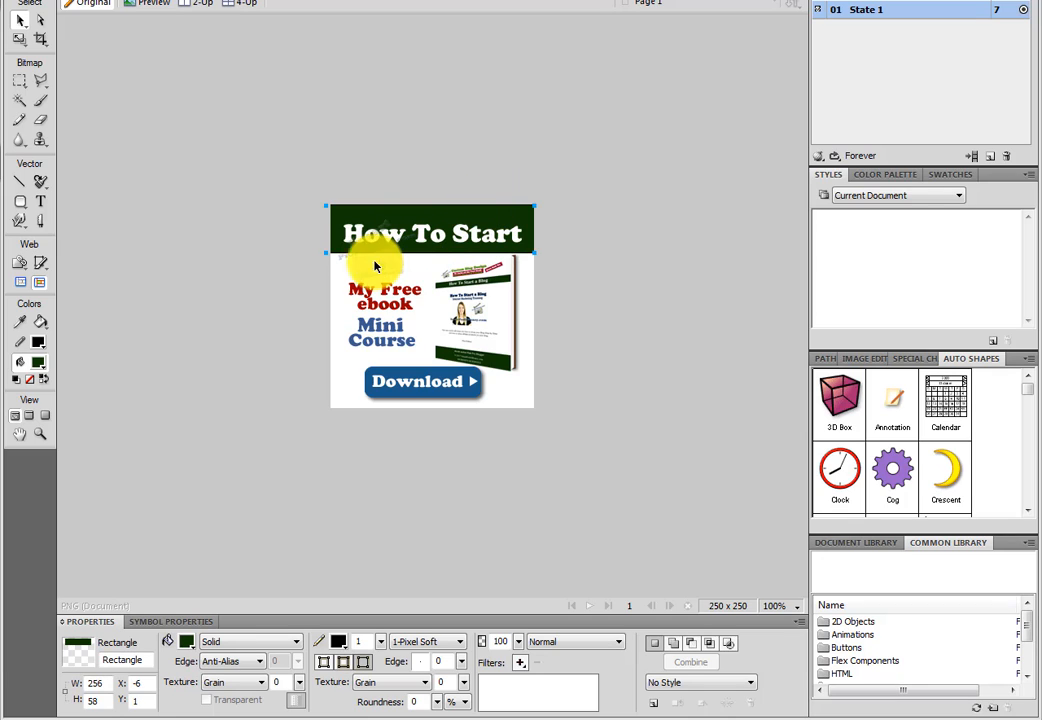
drag(325, 253, 330, 253)
click(406, 168)
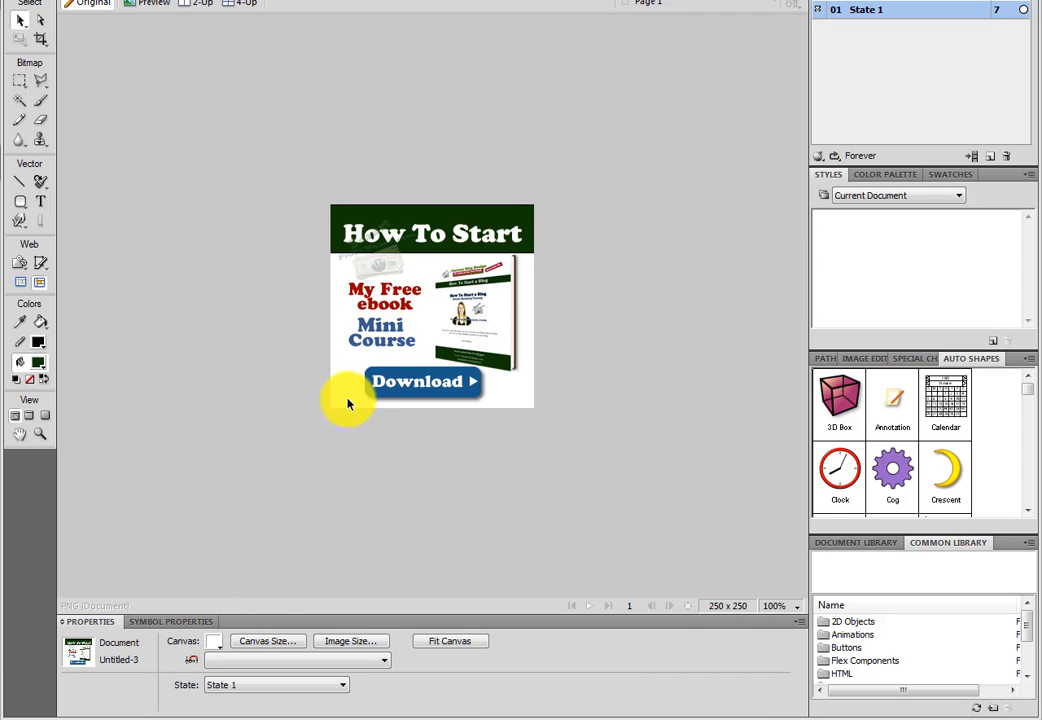
Step: Shift the How To Start text slightly up and to the left to centre it in the green header
click(464, 232)
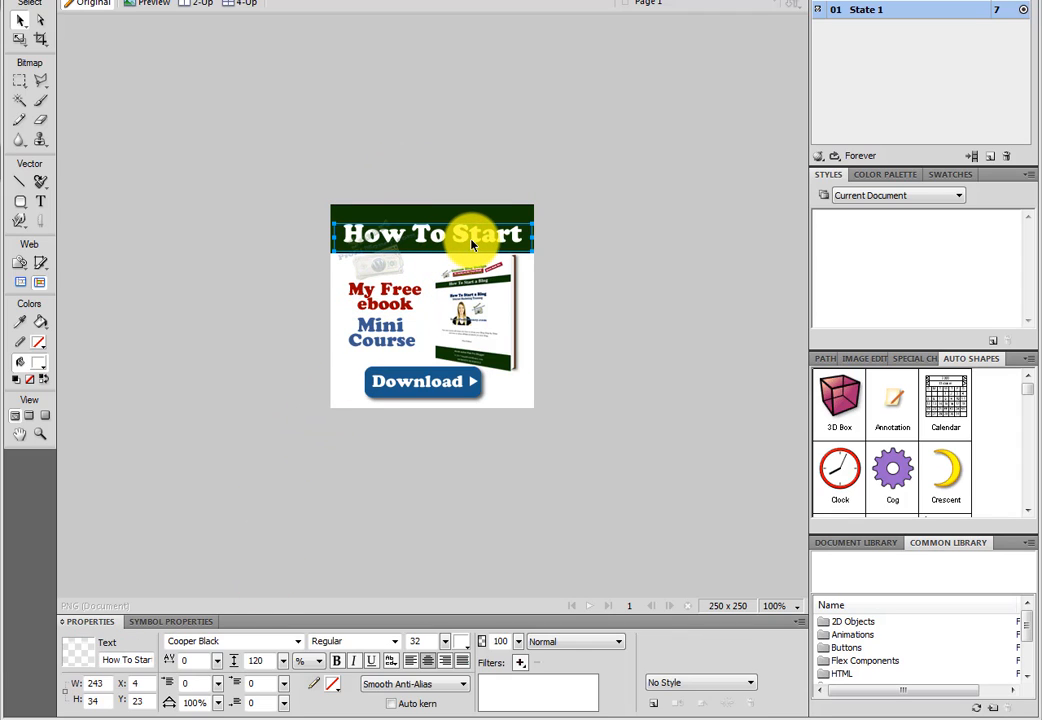
drag(471, 244, 467, 238)
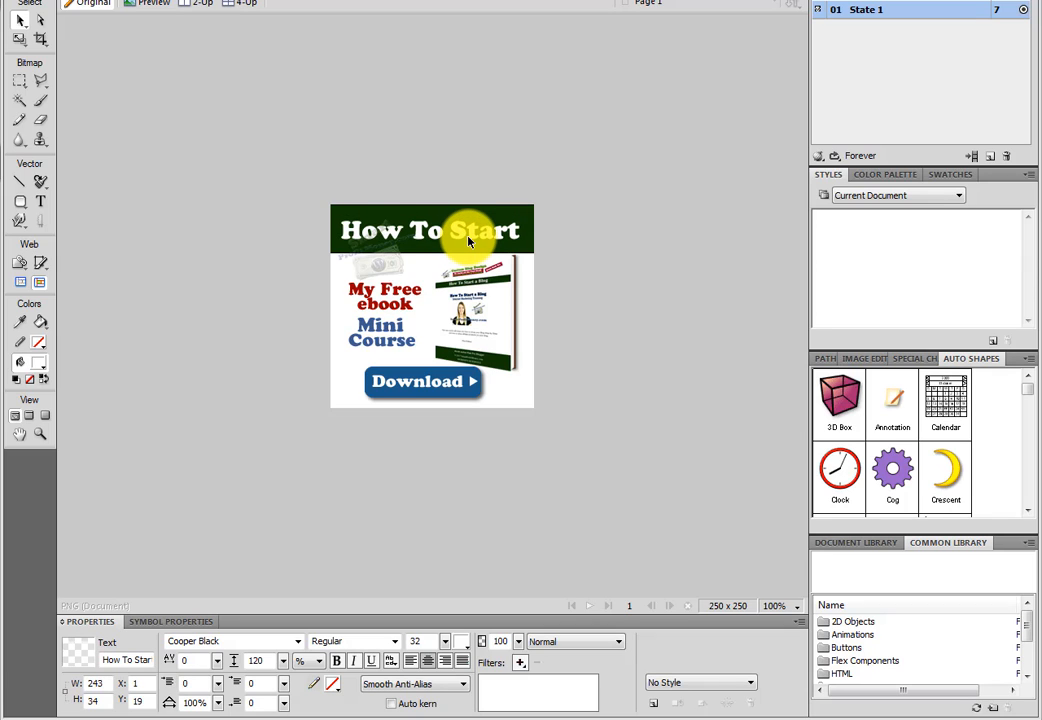
click(558, 223)
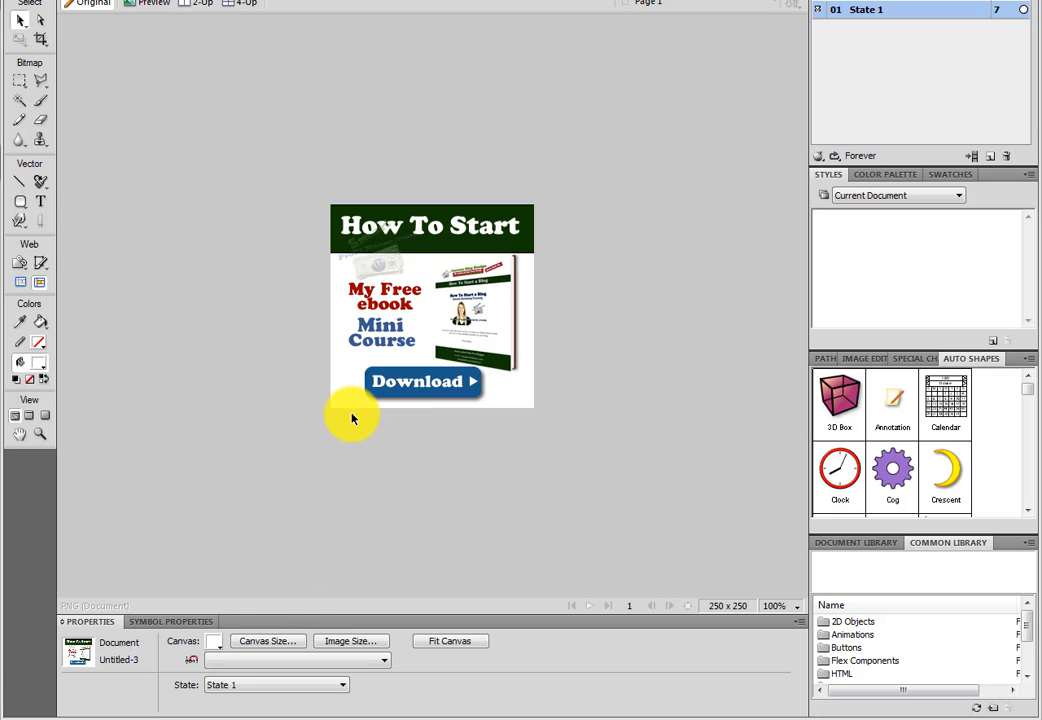
Step: Refit the canvas to the repositioned artwork and set its width and height back to 250 pixels
click(280, 641)
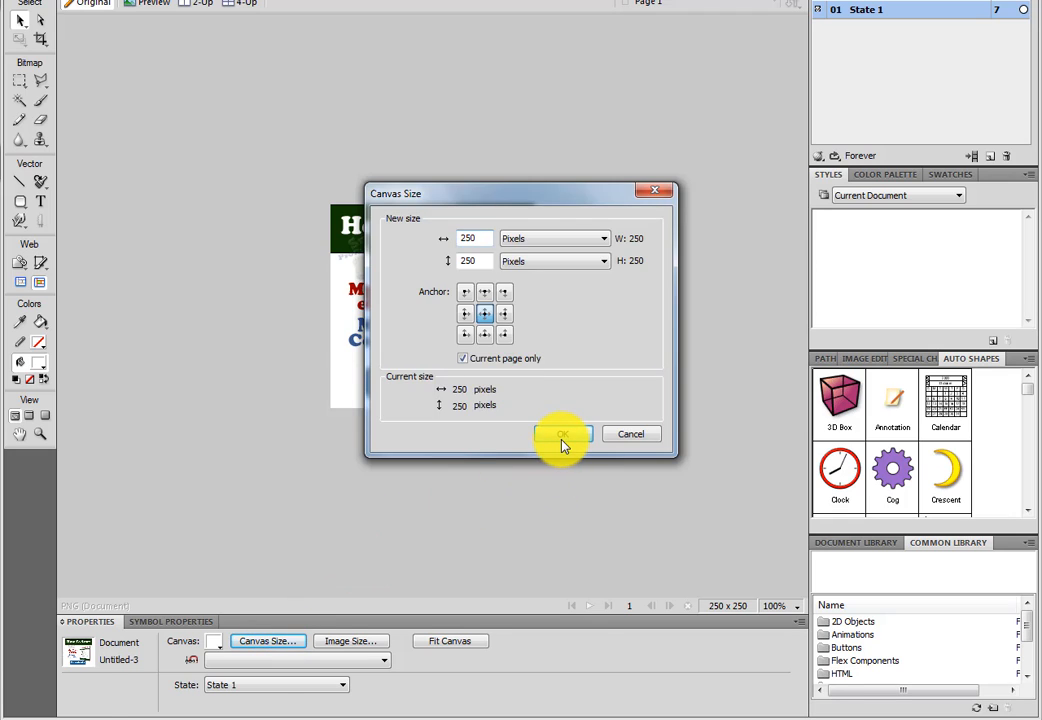
click(561, 437)
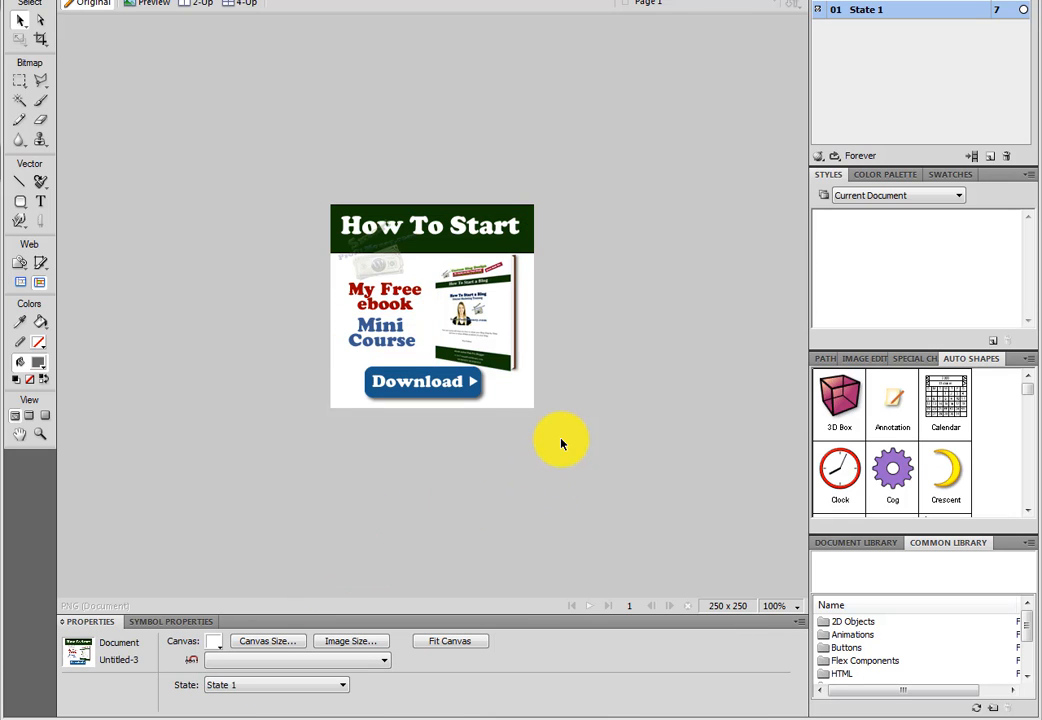
click(468, 645)
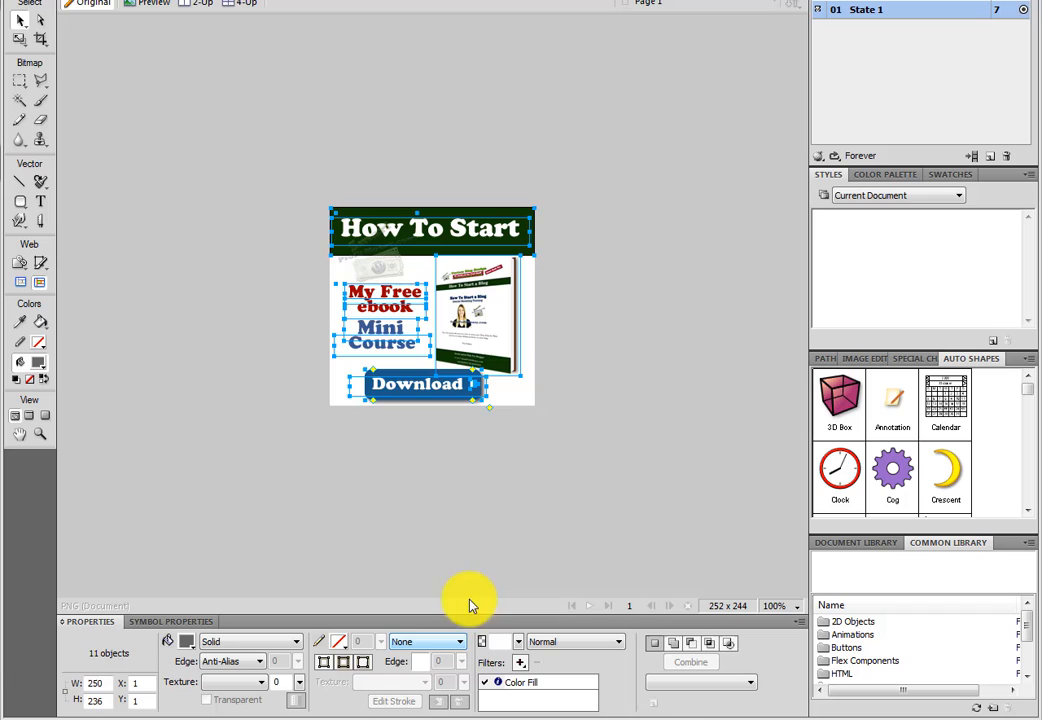
click(480, 513)
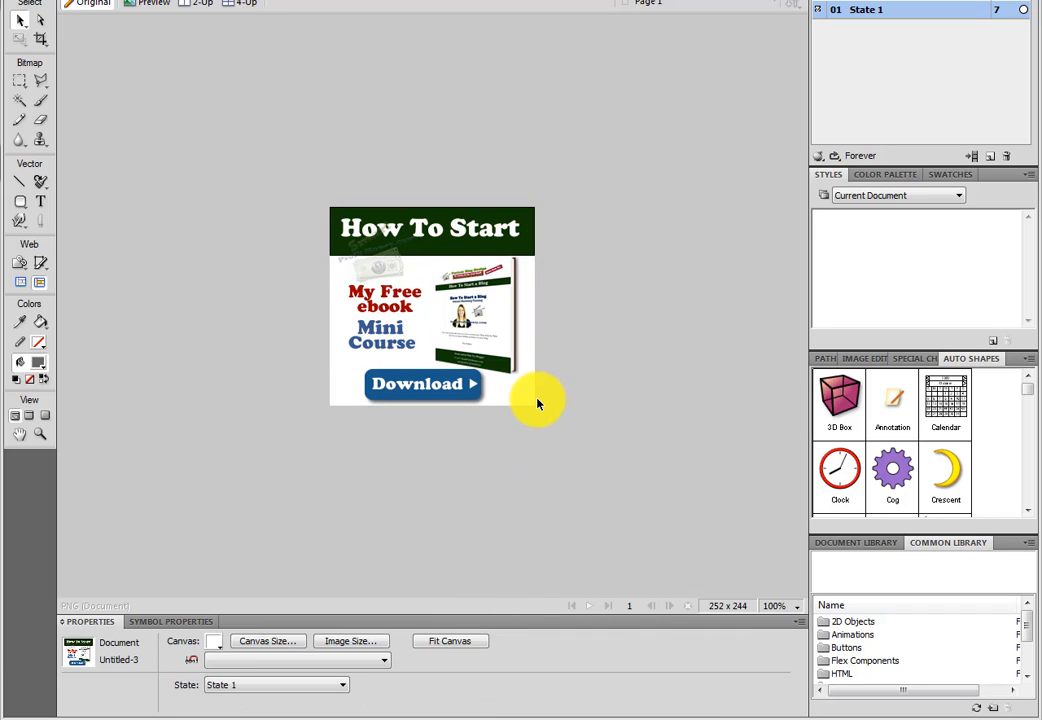
click(267, 642)
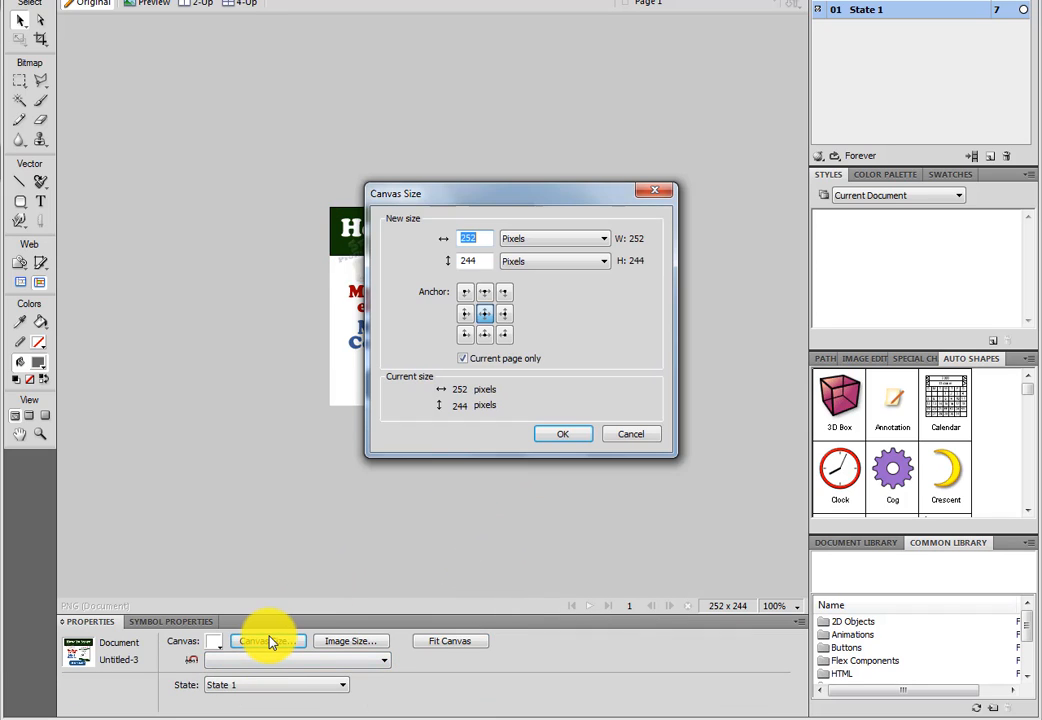
drag(489, 262, 435, 273)
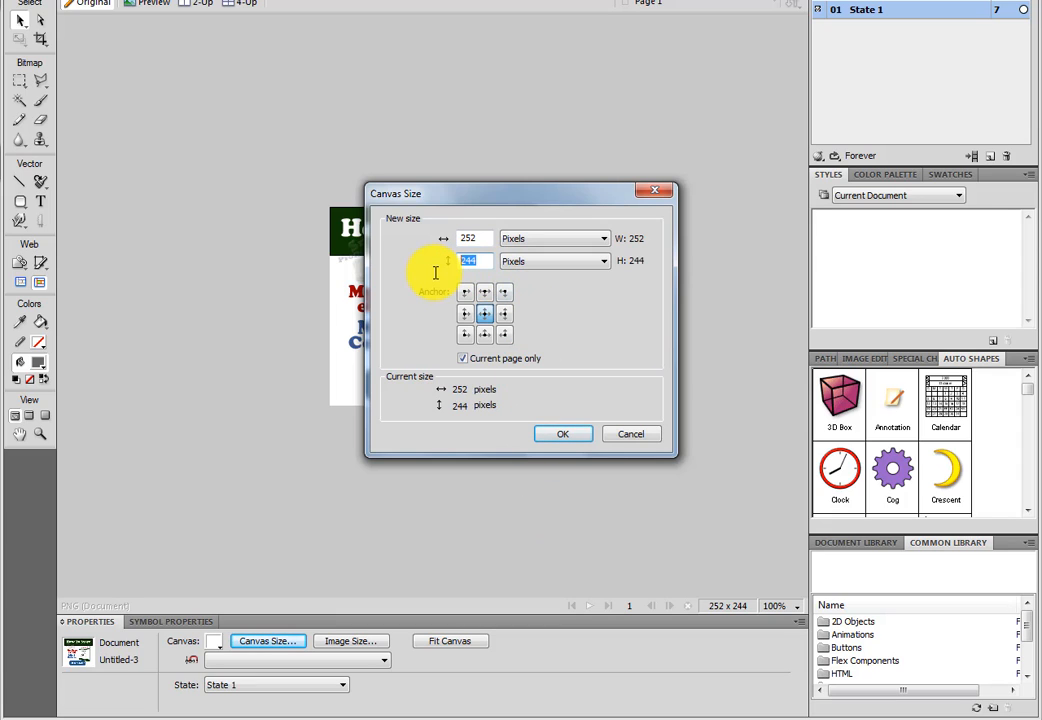
text(250)
drag(472, 237, 421, 241)
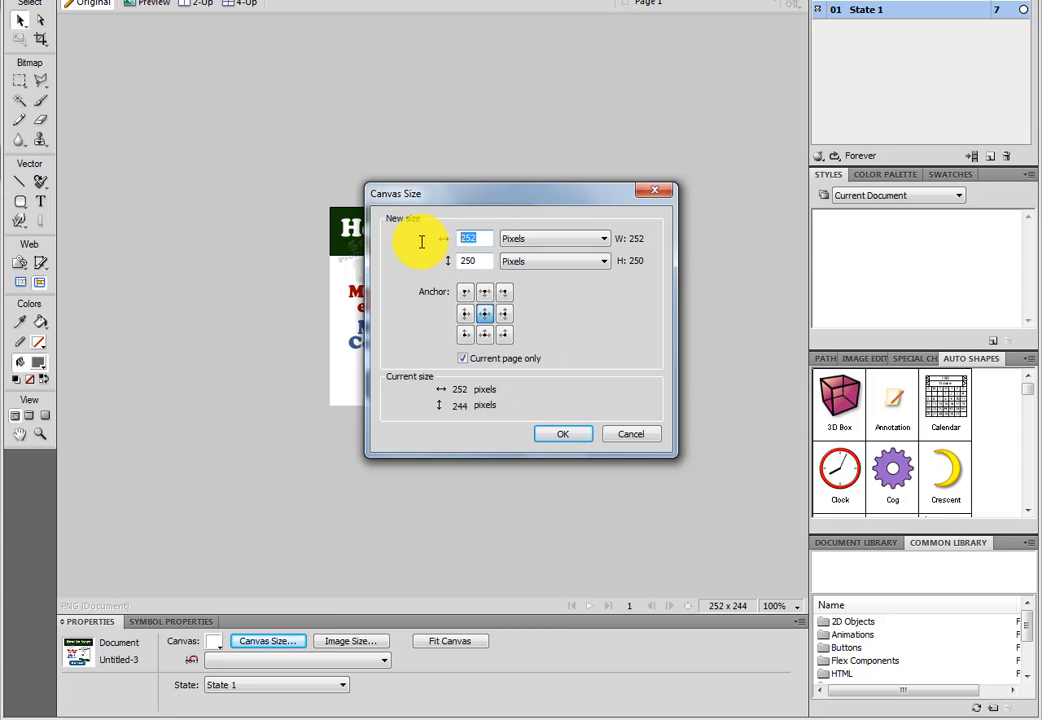
text(250)
click(559, 433)
click(559, 433)
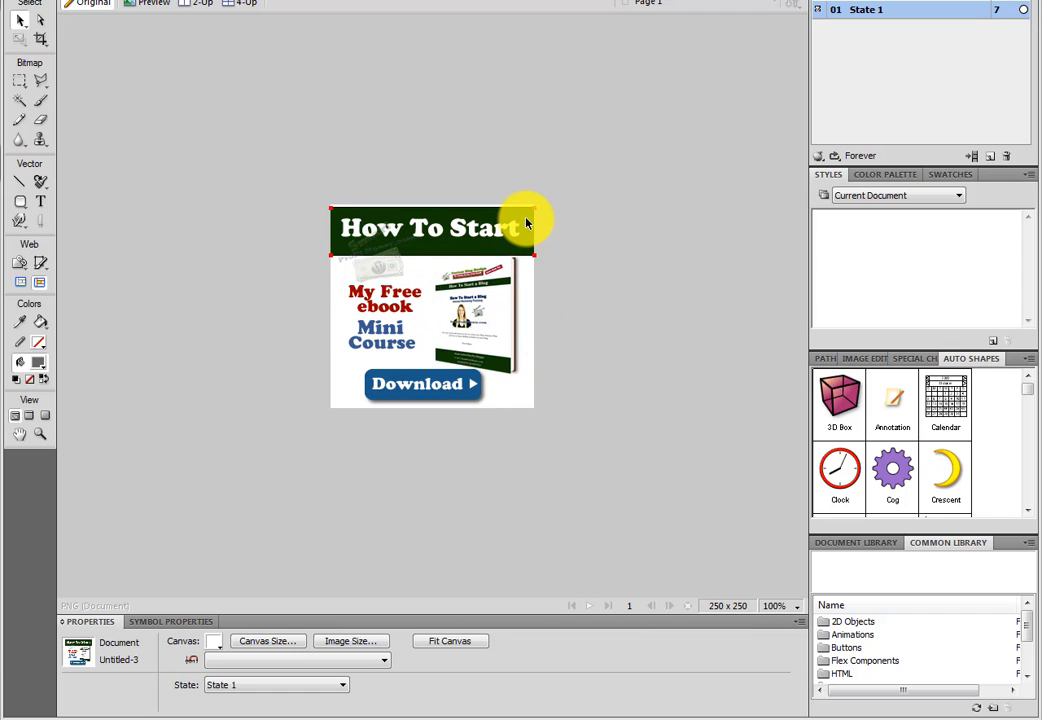
Step: Raise the green header rectangle flush with the canvas's upper edge and check the canvas size
drag(526, 218, 526, 214)
click(593, 198)
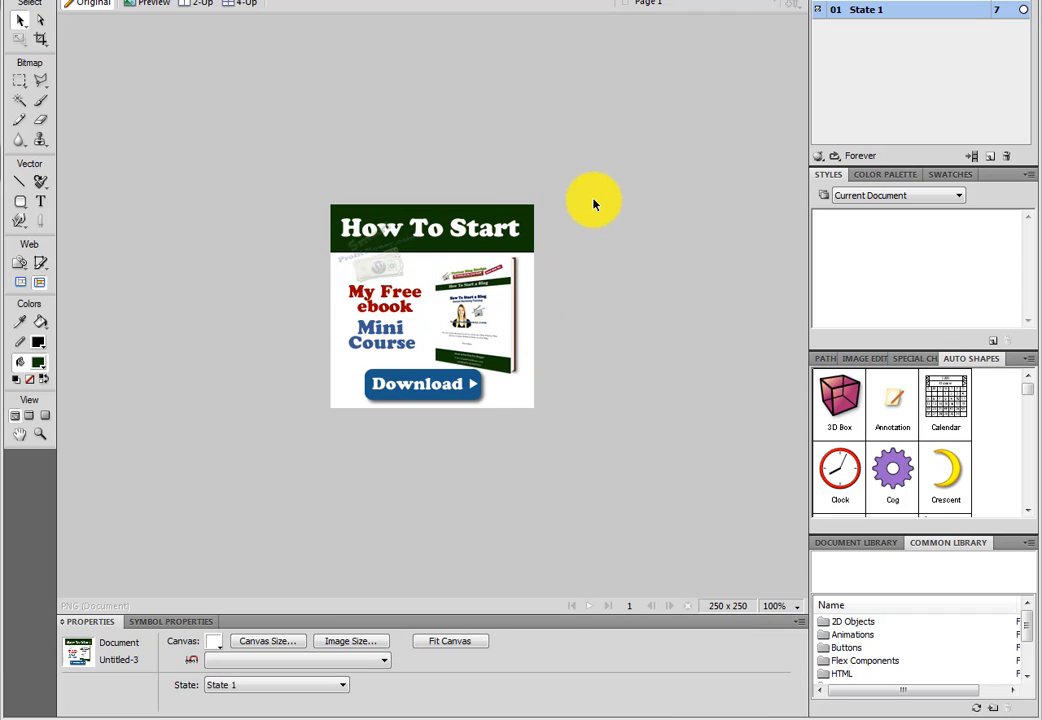
click(286, 647)
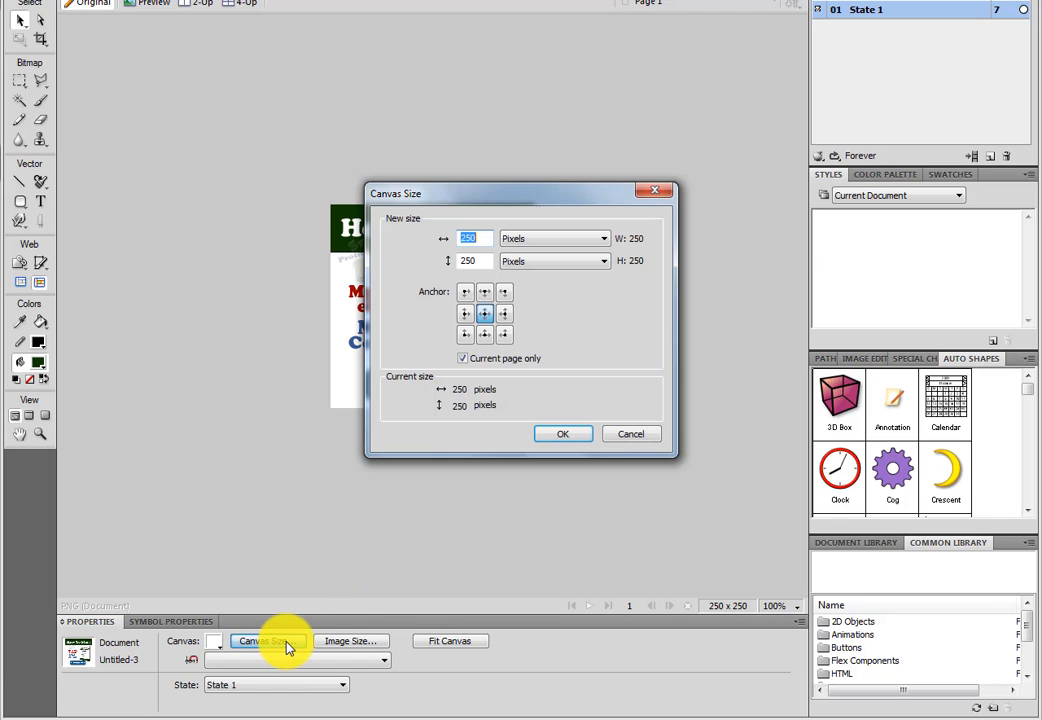
click(563, 434)
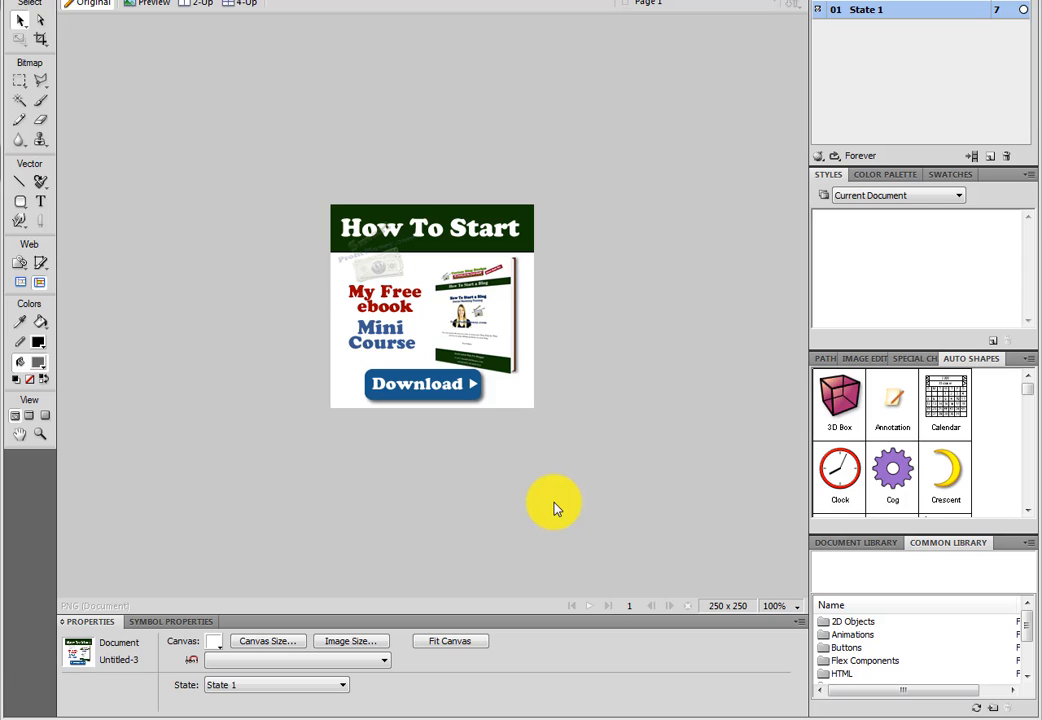
Step: Move the ebook cover image slightly up and to the right, overlapping the green header's lower edge
click(390, 266)
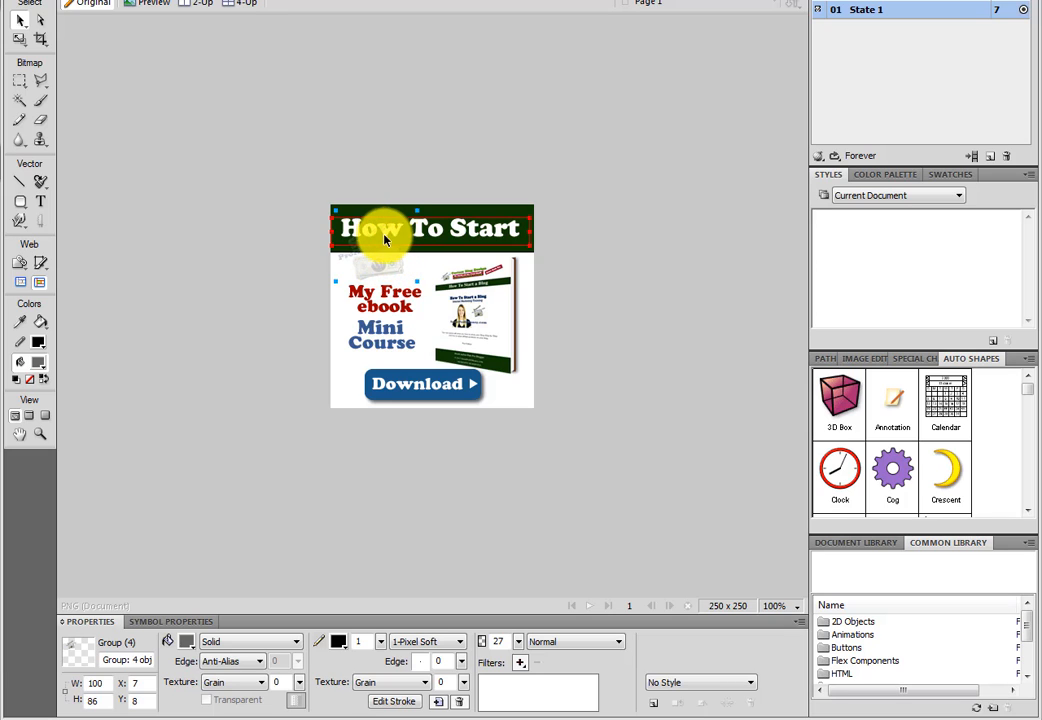
click(584, 205)
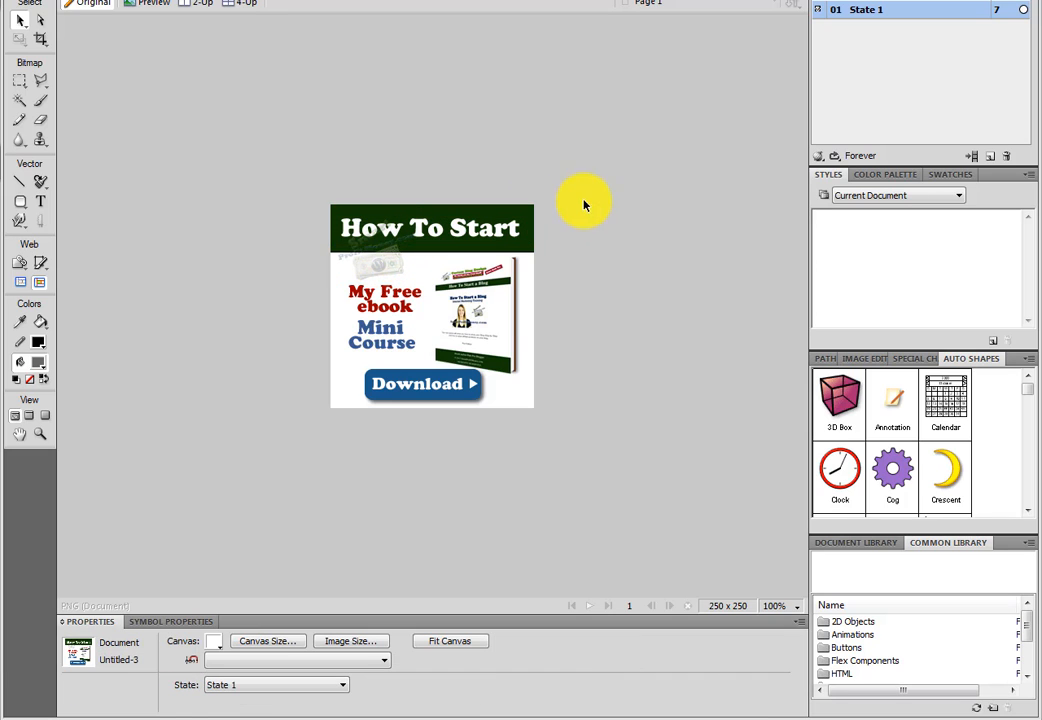
drag(490, 307, 494, 295)
click(628, 285)
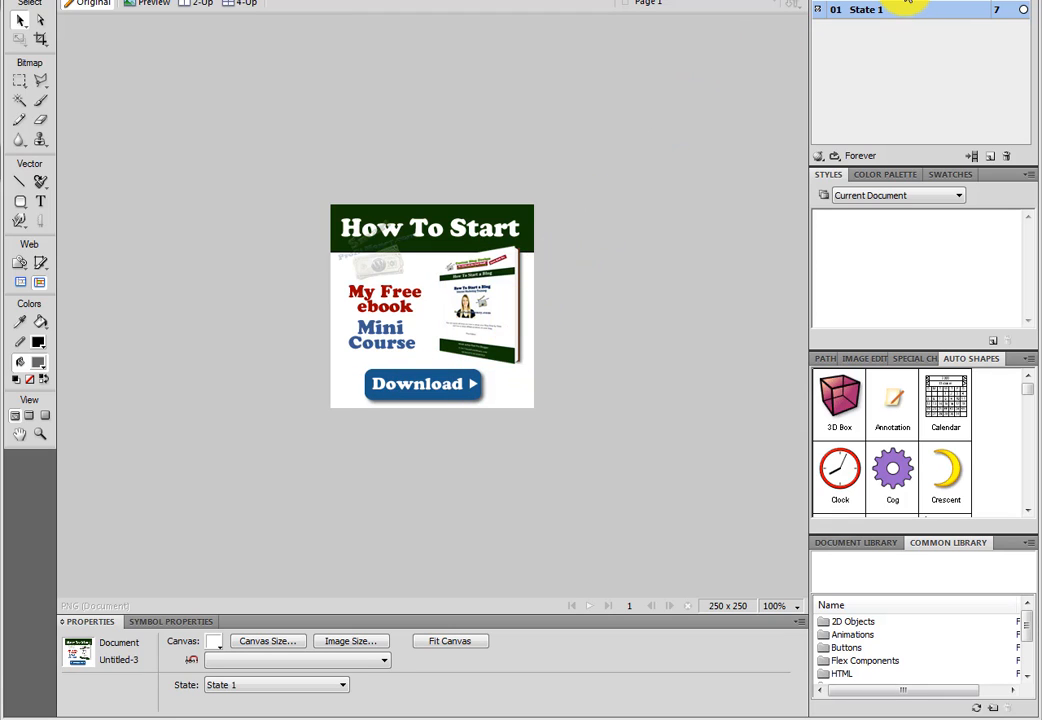
Step: Duplicate State 1 five times, inserting the new states after the current state
right_click(891, 7)
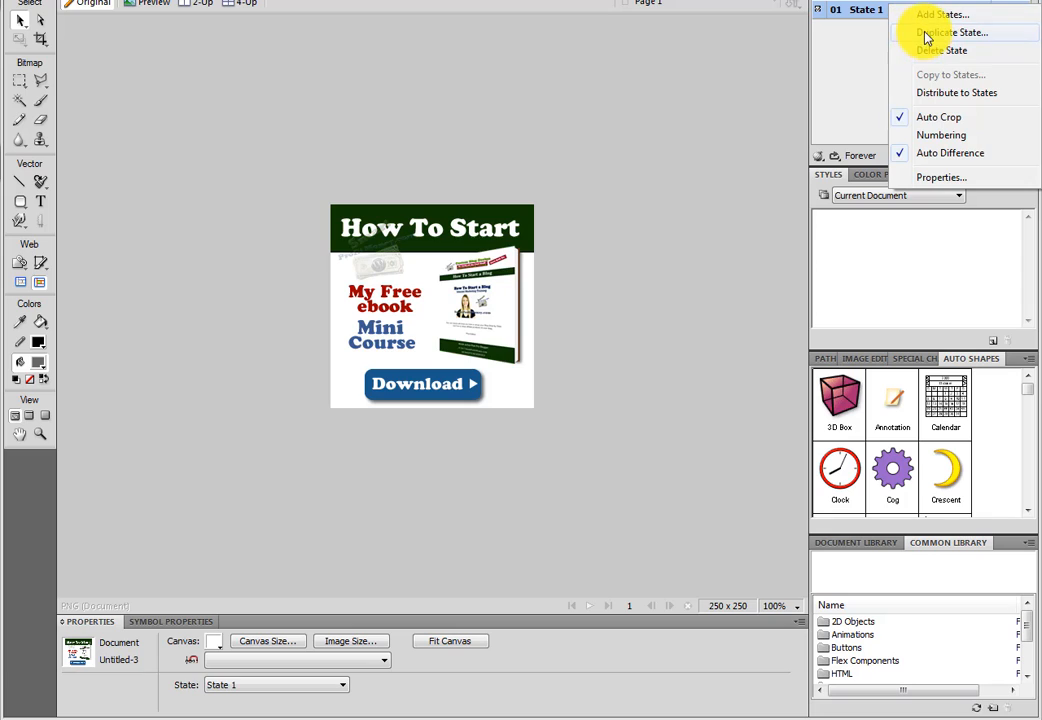
click(926, 34)
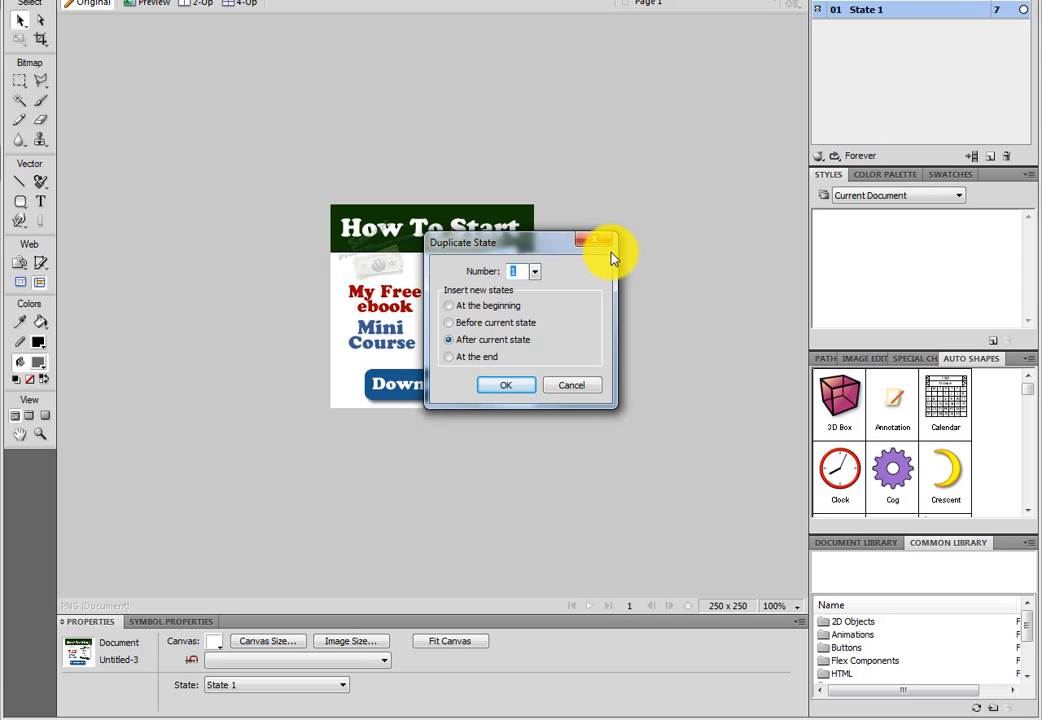
text(5)
click(507, 385)
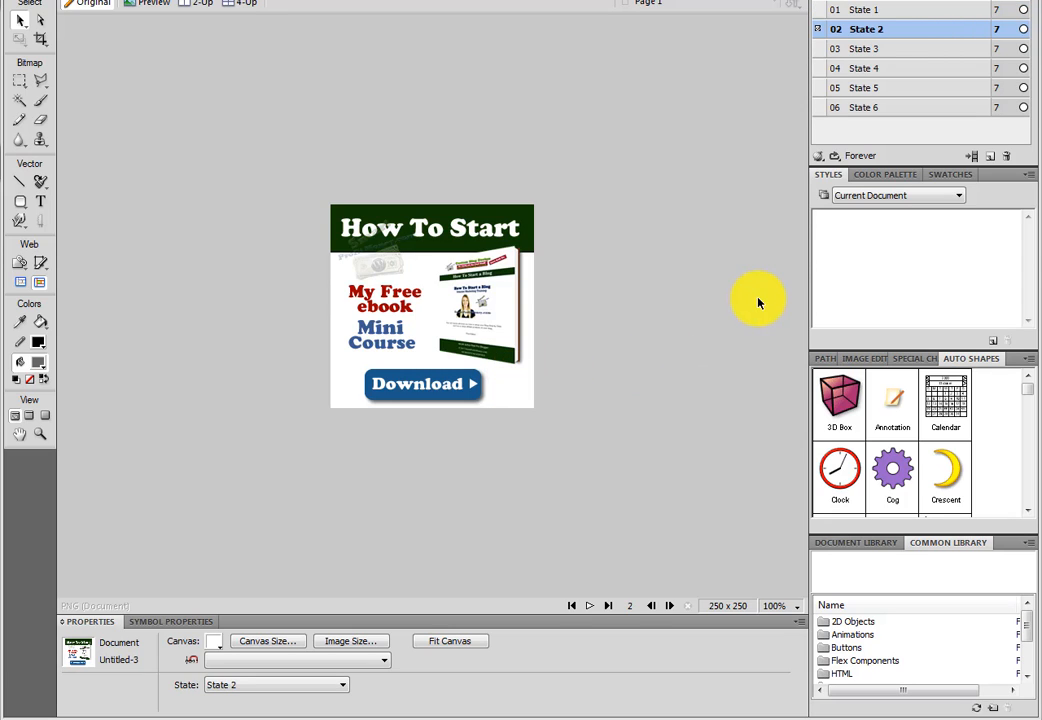
Step: Colour the Download text yellow (#FFFF00) in State 2
click(873, 14)
click(875, 29)
click(458, 390)
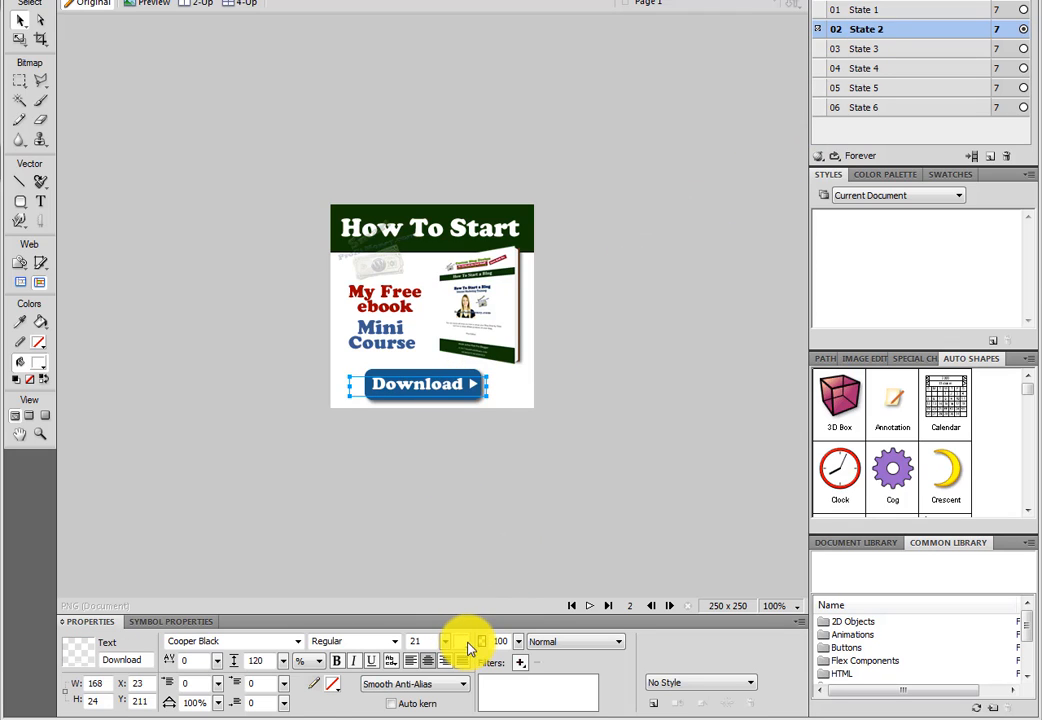
click(464, 643)
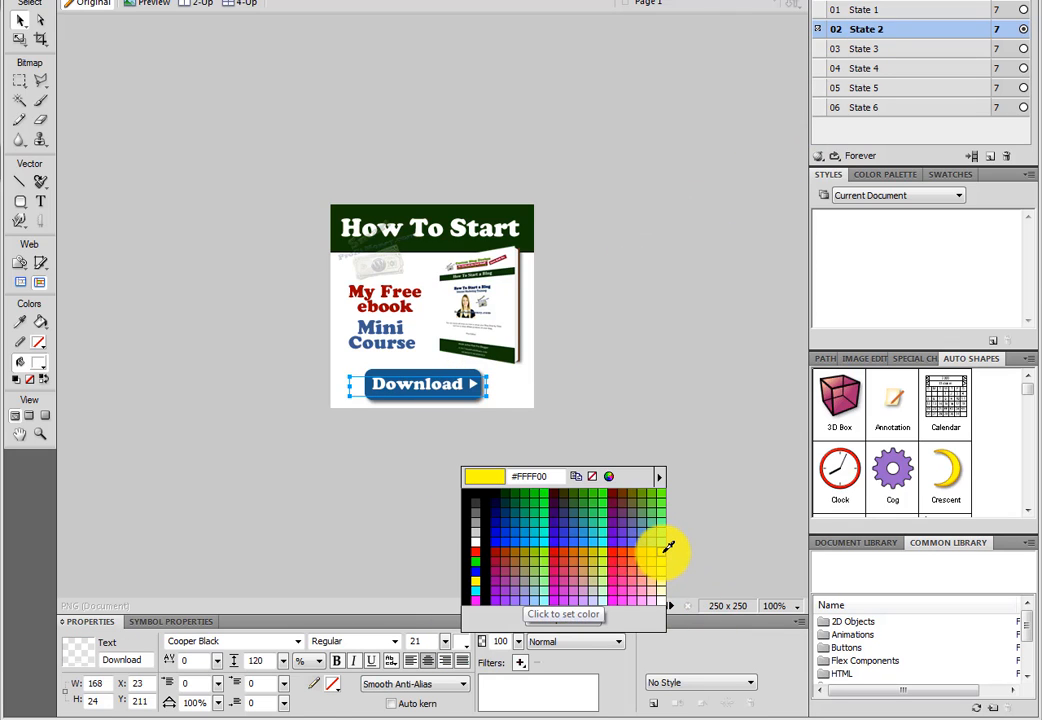
click(667, 548)
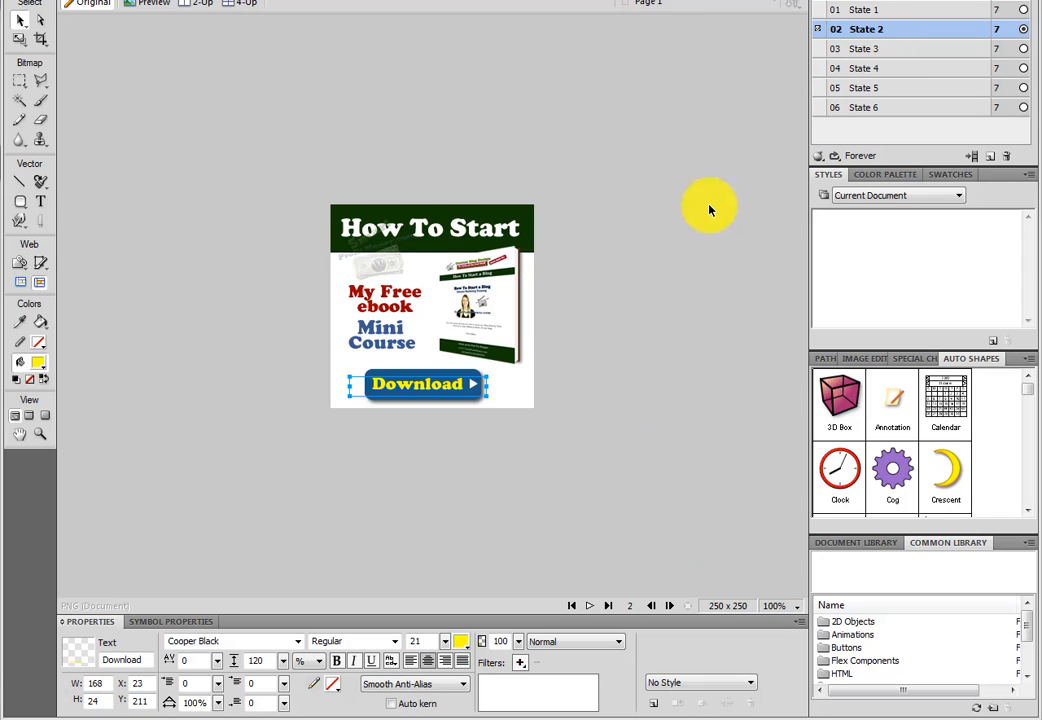
Step: Colour the small arrow beside the Download text yellow in State 2 by changing its Color Fill filter
click(474, 388)
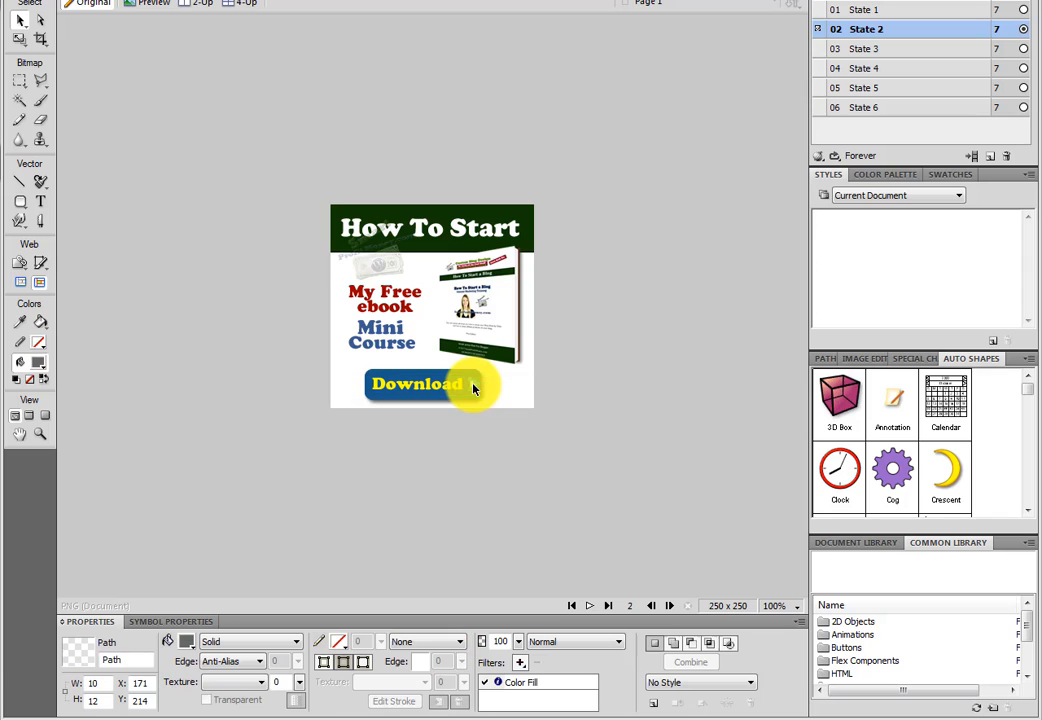
click(513, 686)
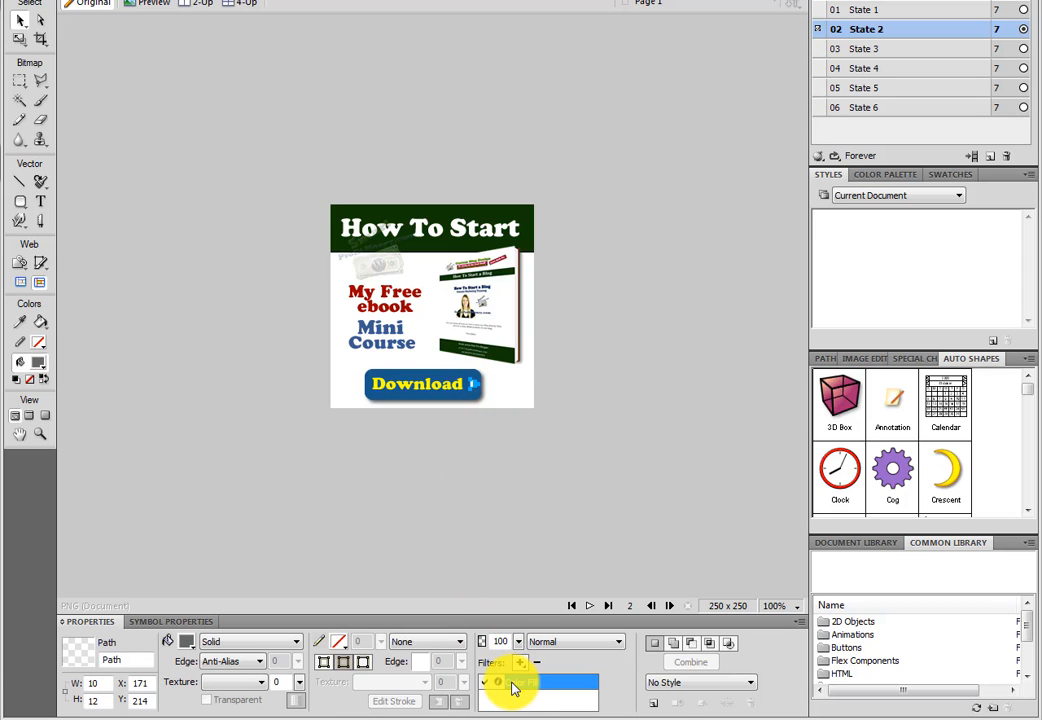
double_click(515, 689)
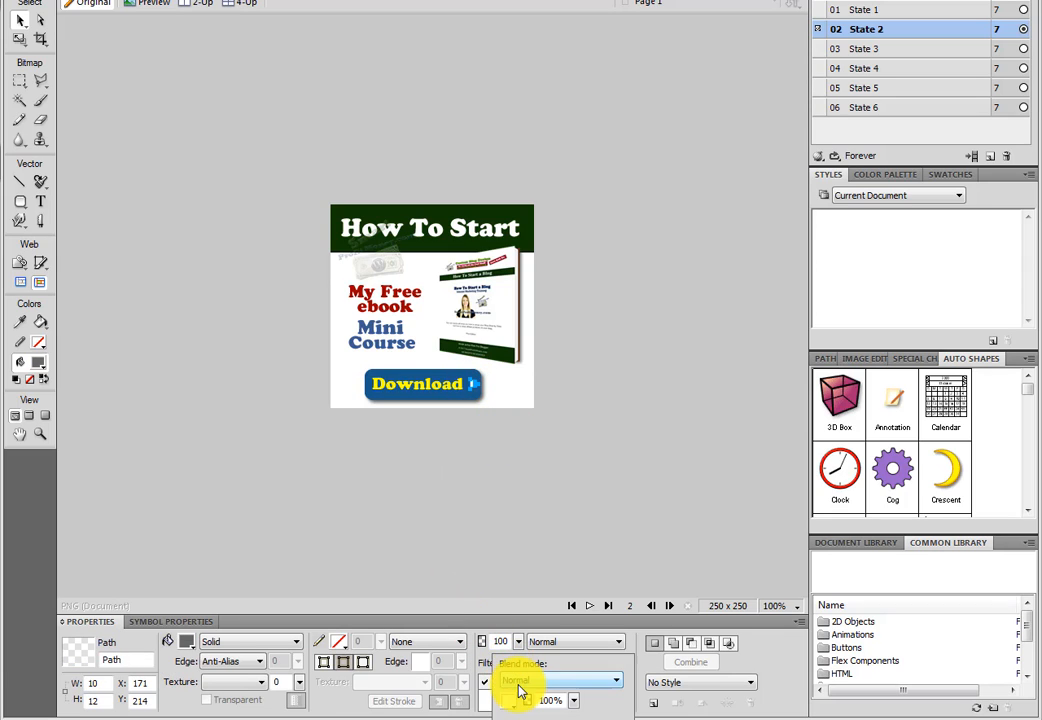
click(513, 704)
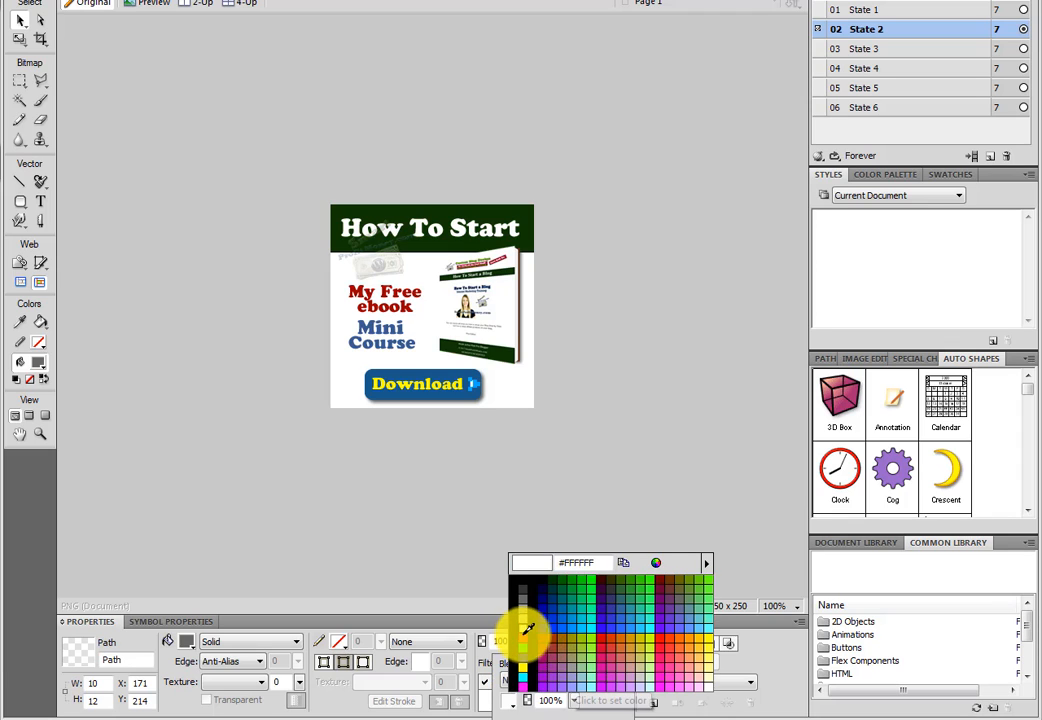
click(713, 634)
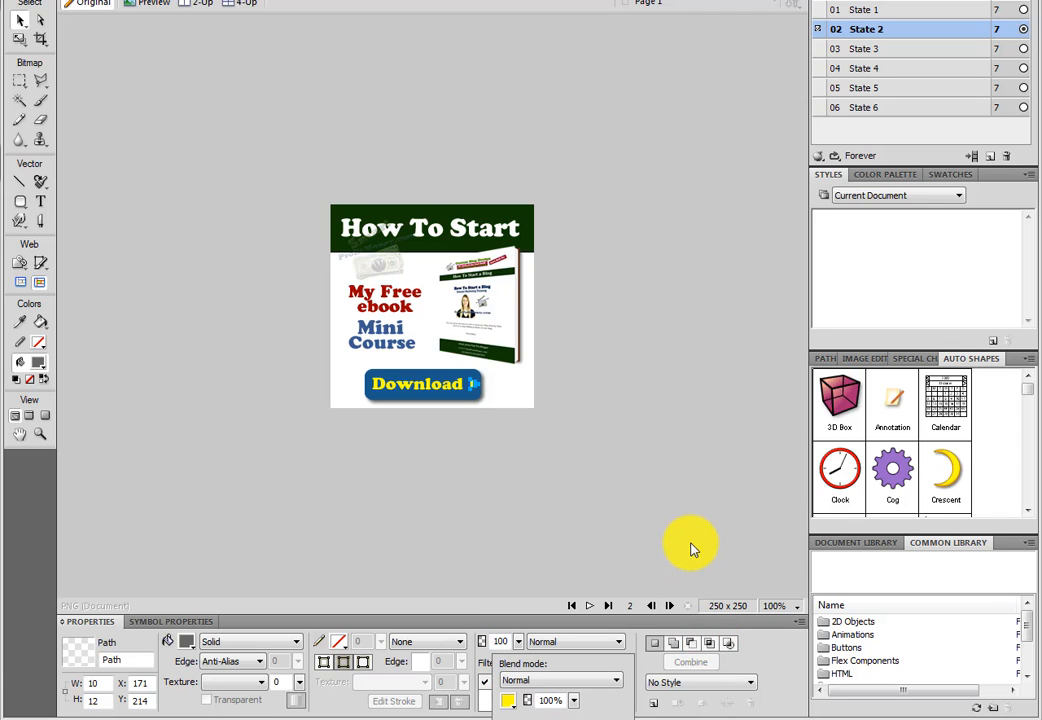
click(658, 531)
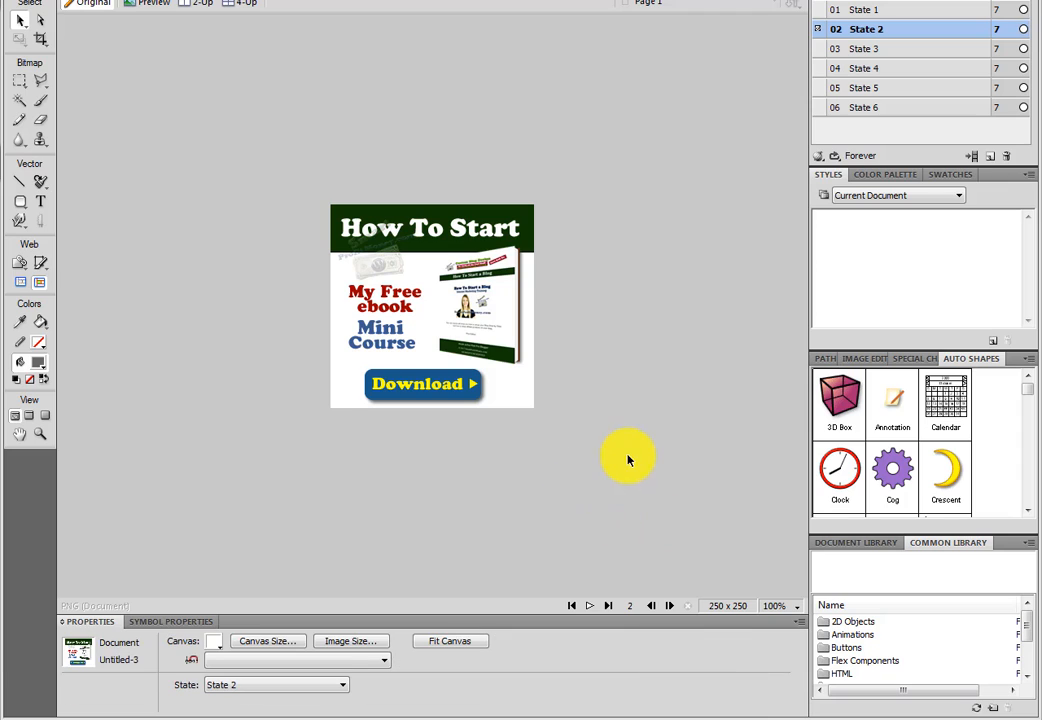
Step: In State 4, colour the Download text yellow and change the arrow's Color Fill filter to yellow
click(862, 68)
click(430, 384)
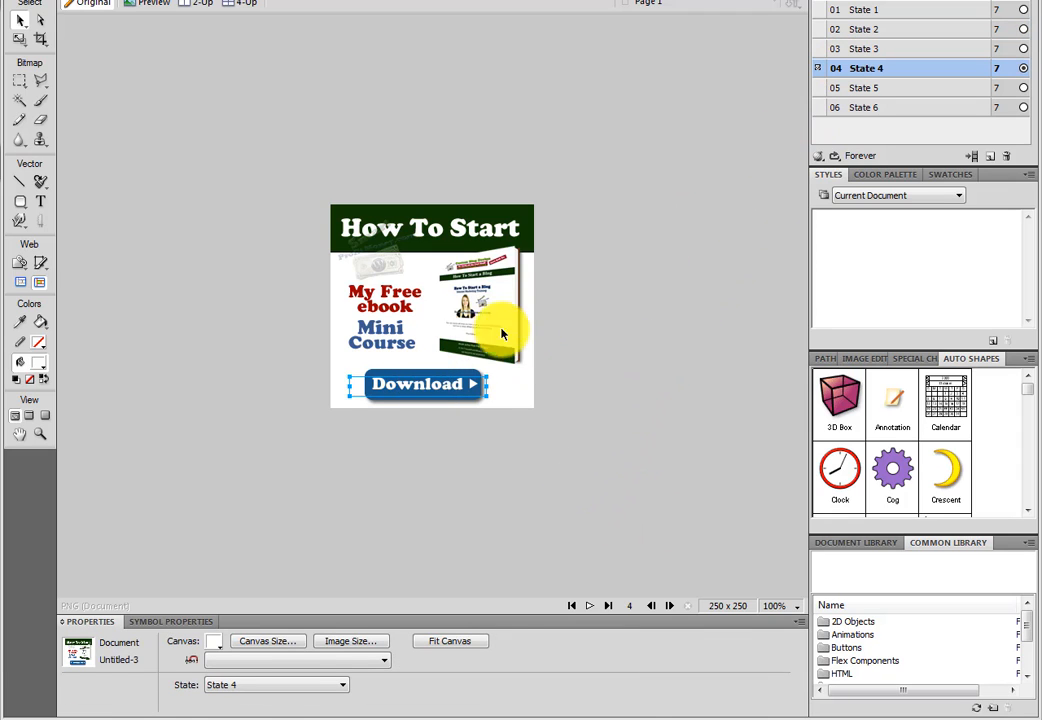
click(465, 646)
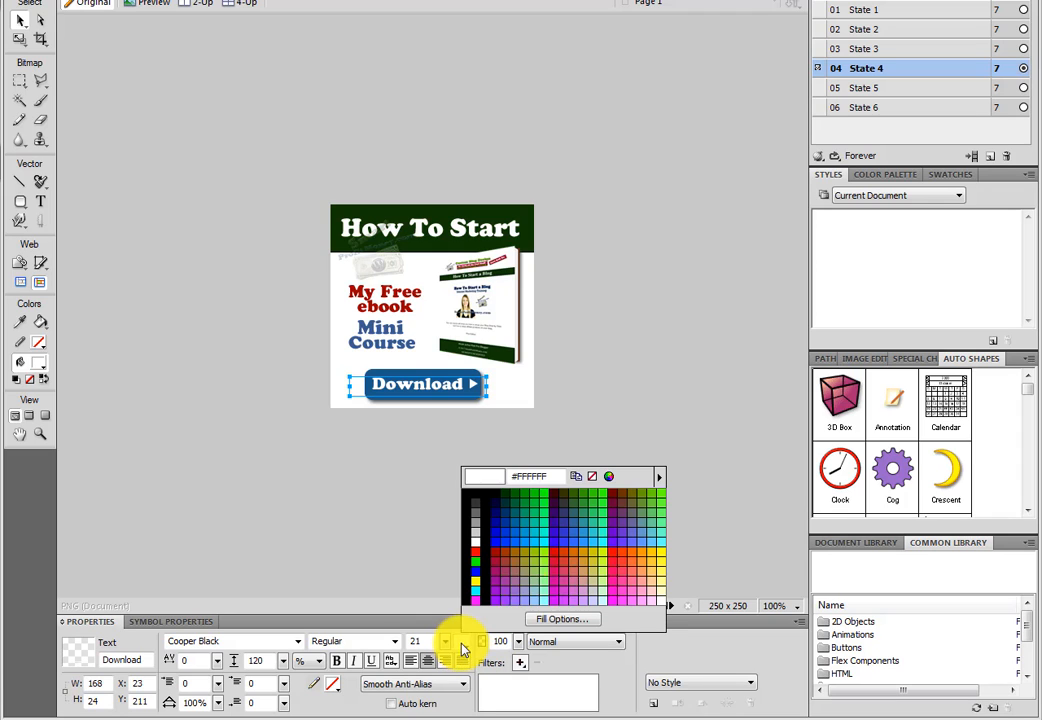
click(658, 549)
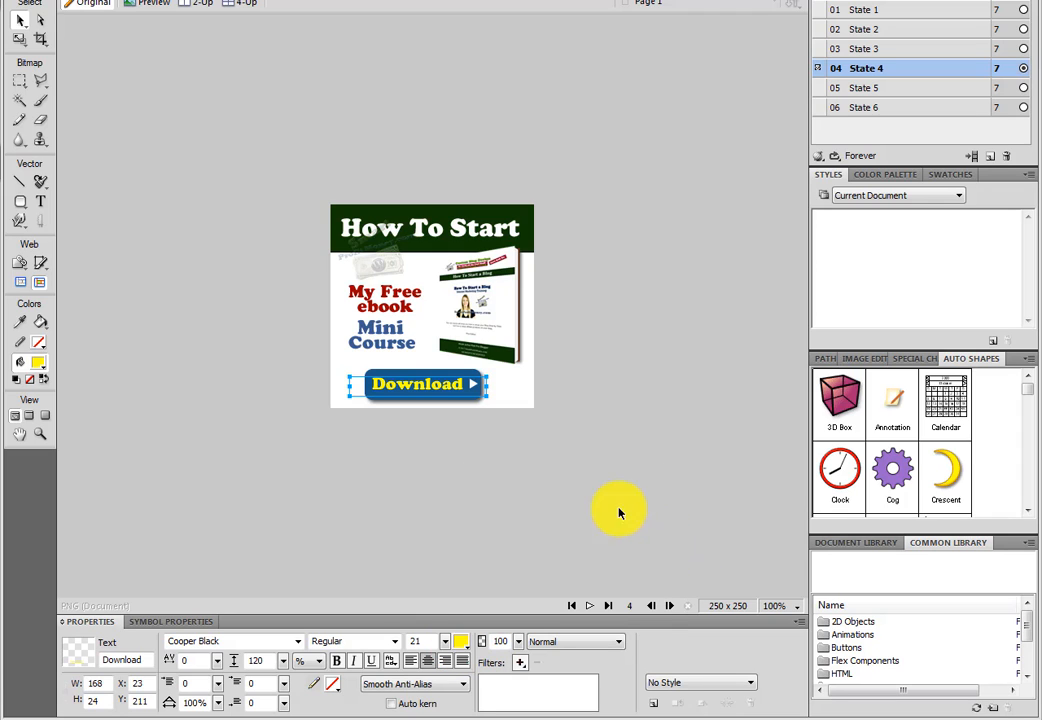
click(472, 386)
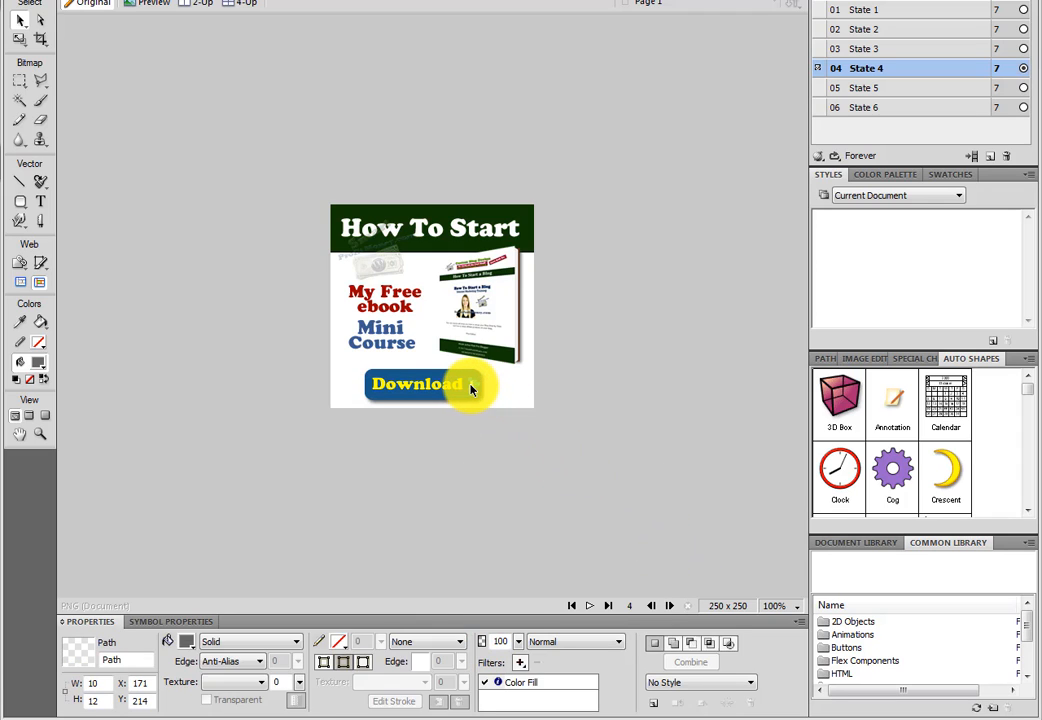
double_click(516, 686)
click(509, 704)
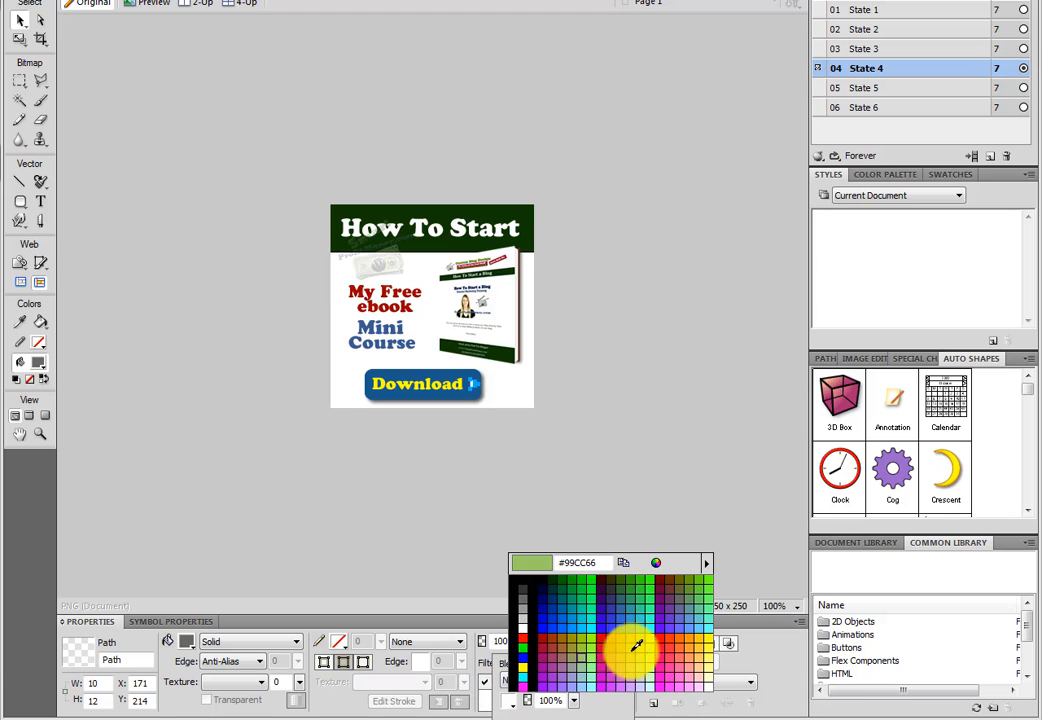
click(714, 630)
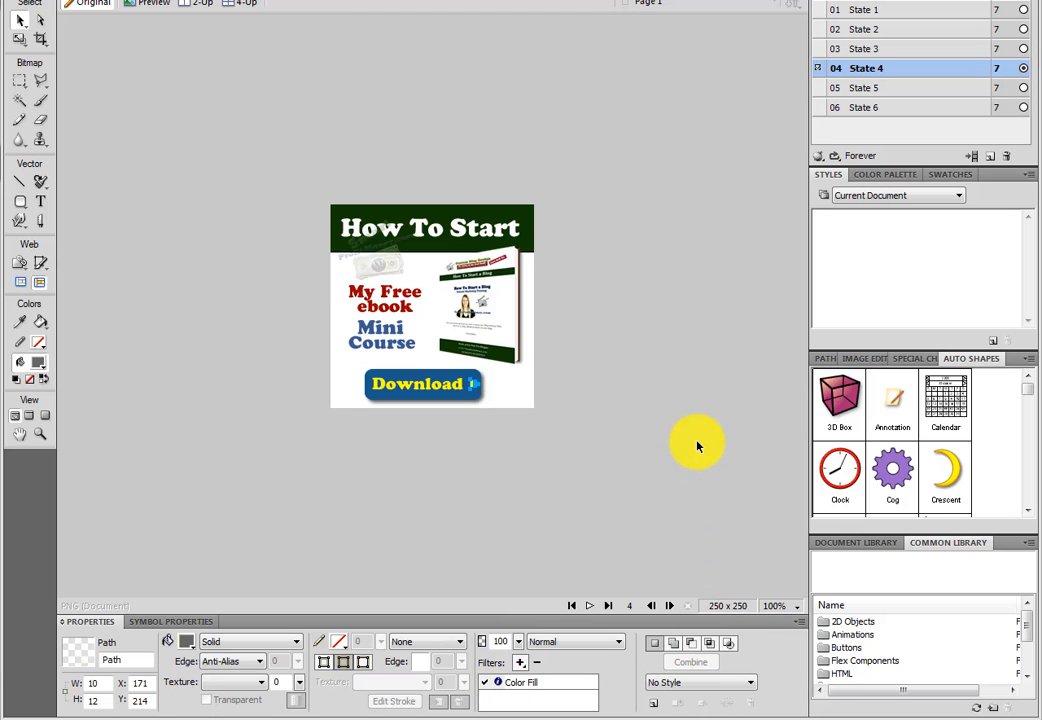
Step: In State 6, colour the Download text yellow and change the arrow's Color Fill filter to yellow
click(855, 107)
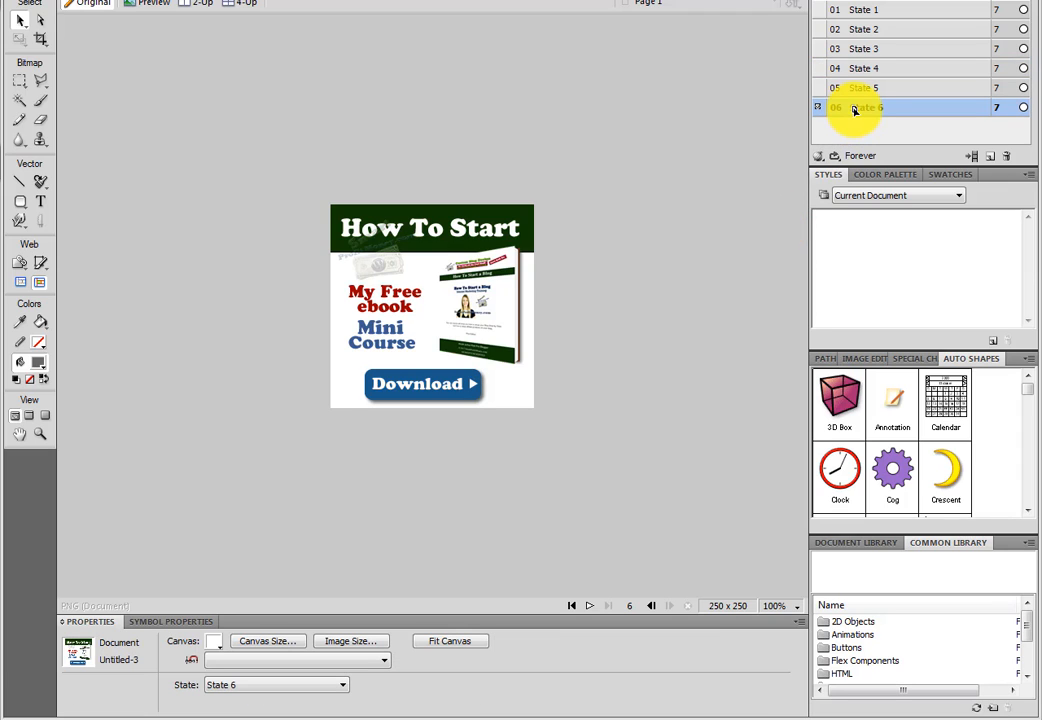
click(442, 393)
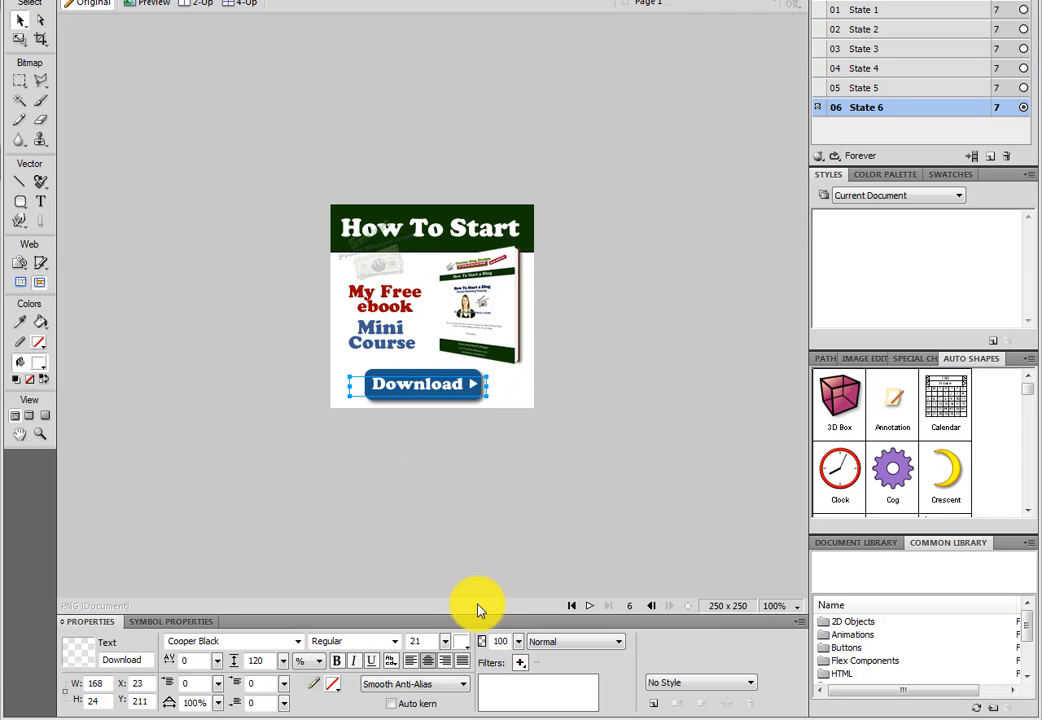
click(463, 644)
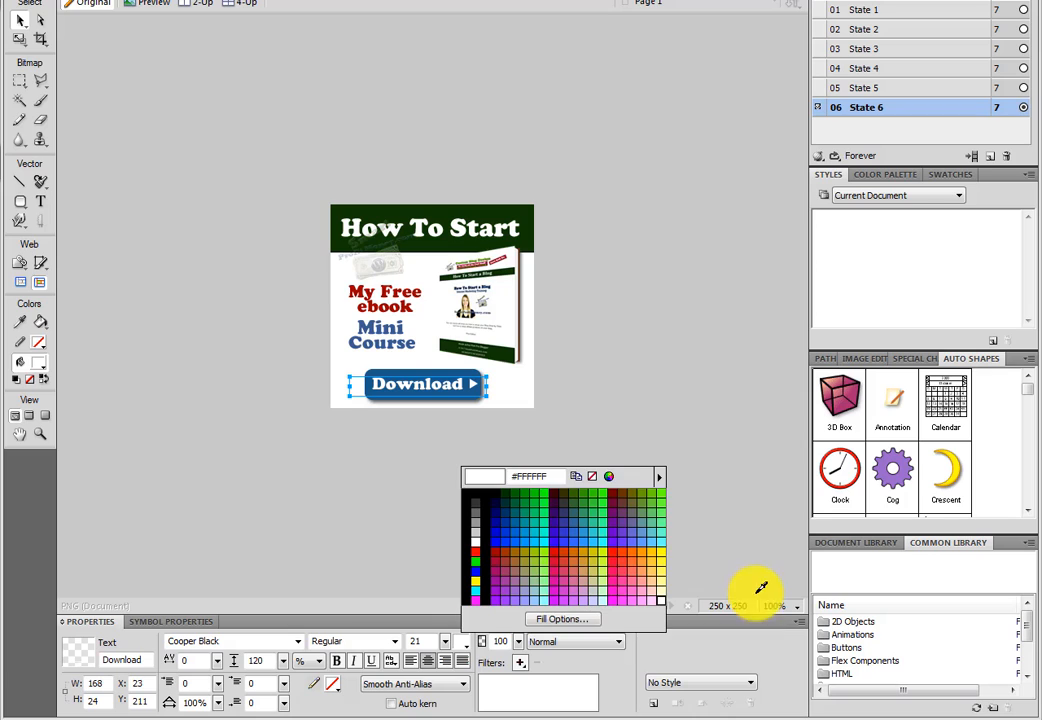
click(663, 551)
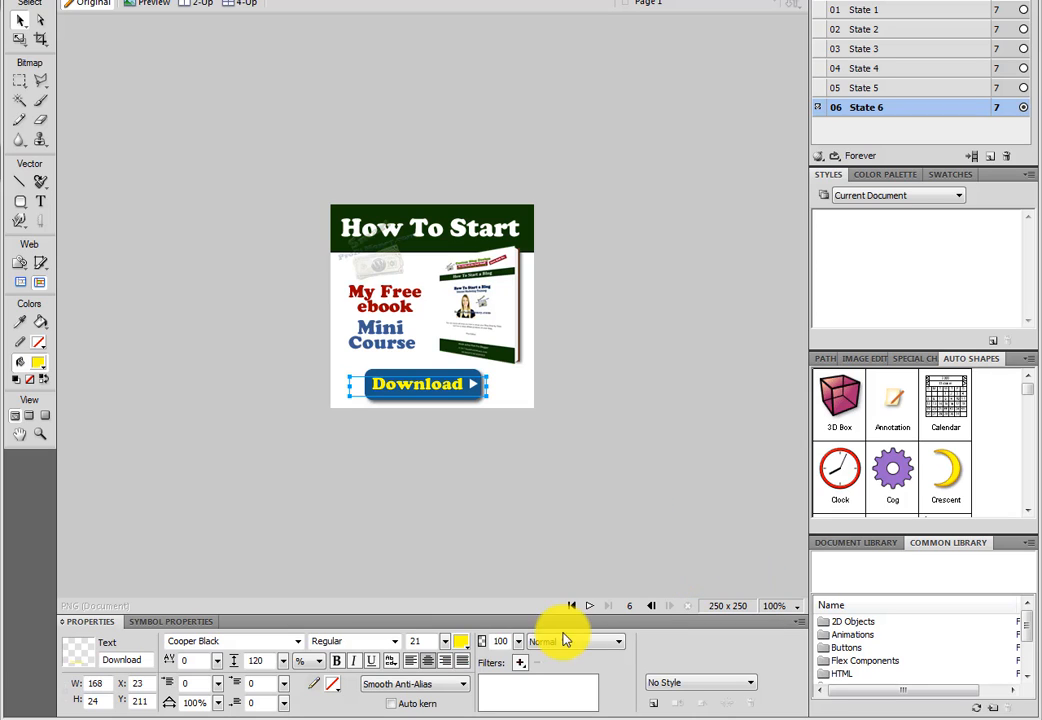
click(474, 389)
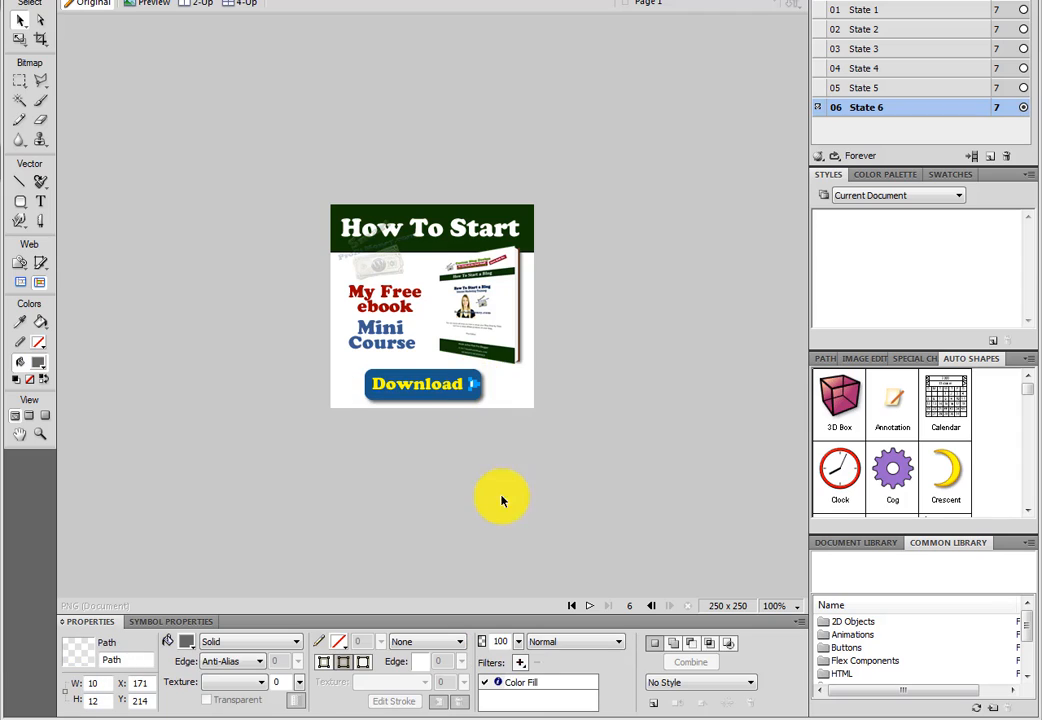
double_click(520, 683)
click(516, 704)
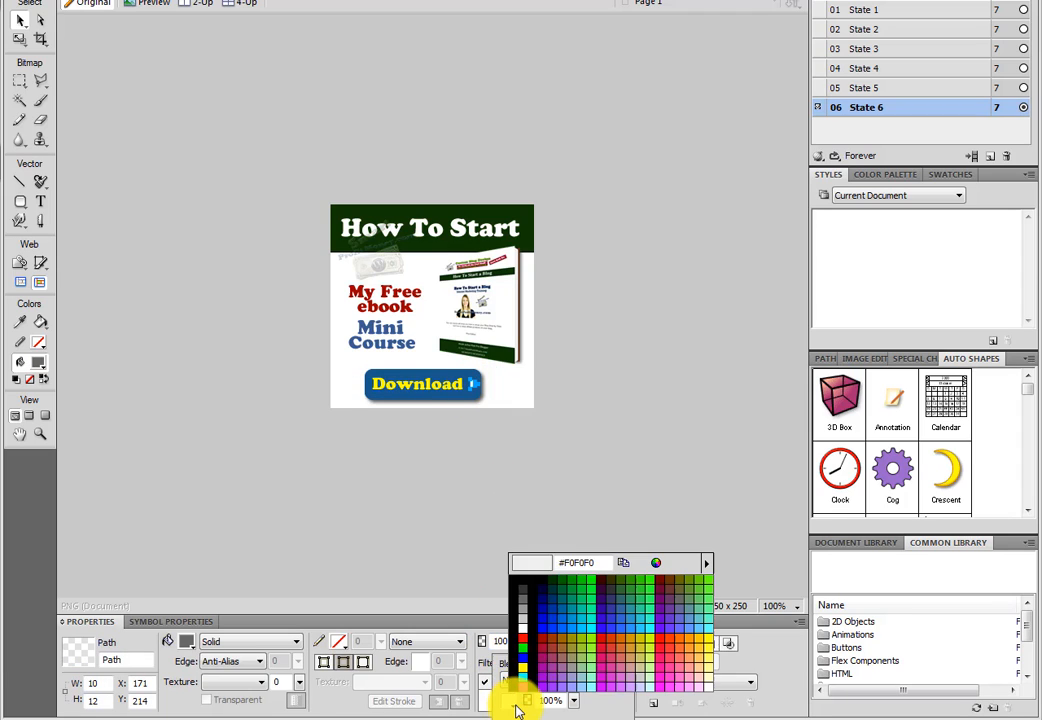
click(716, 632)
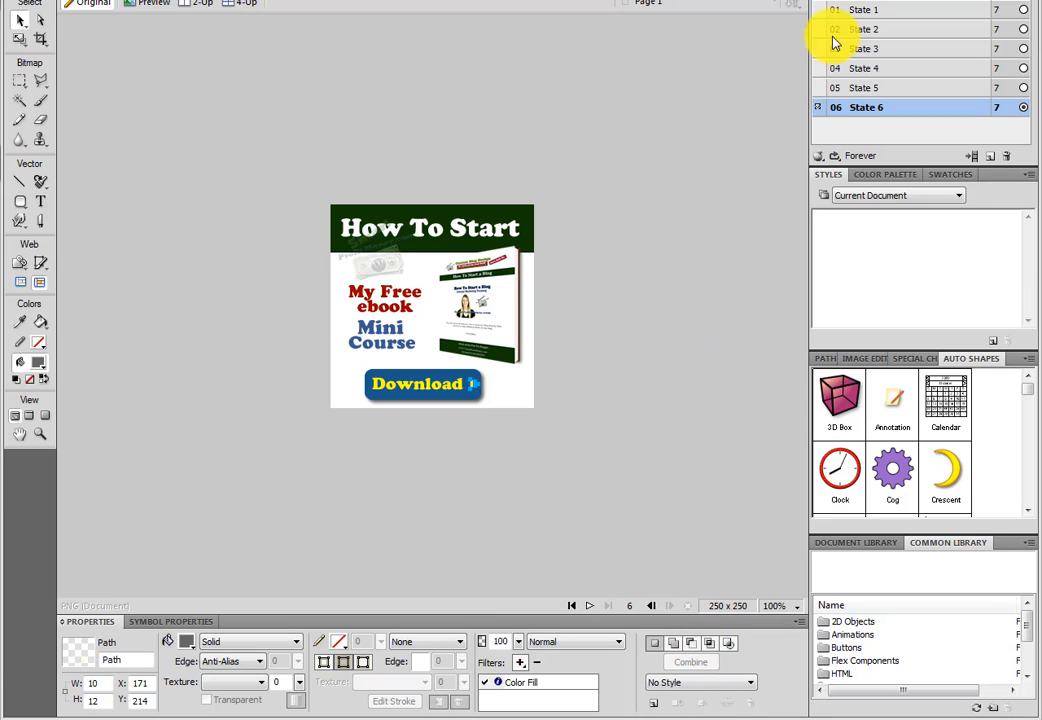
Step: Step through States 1 to 6 in order to check how the Download button's colour alternates
click(836, 9)
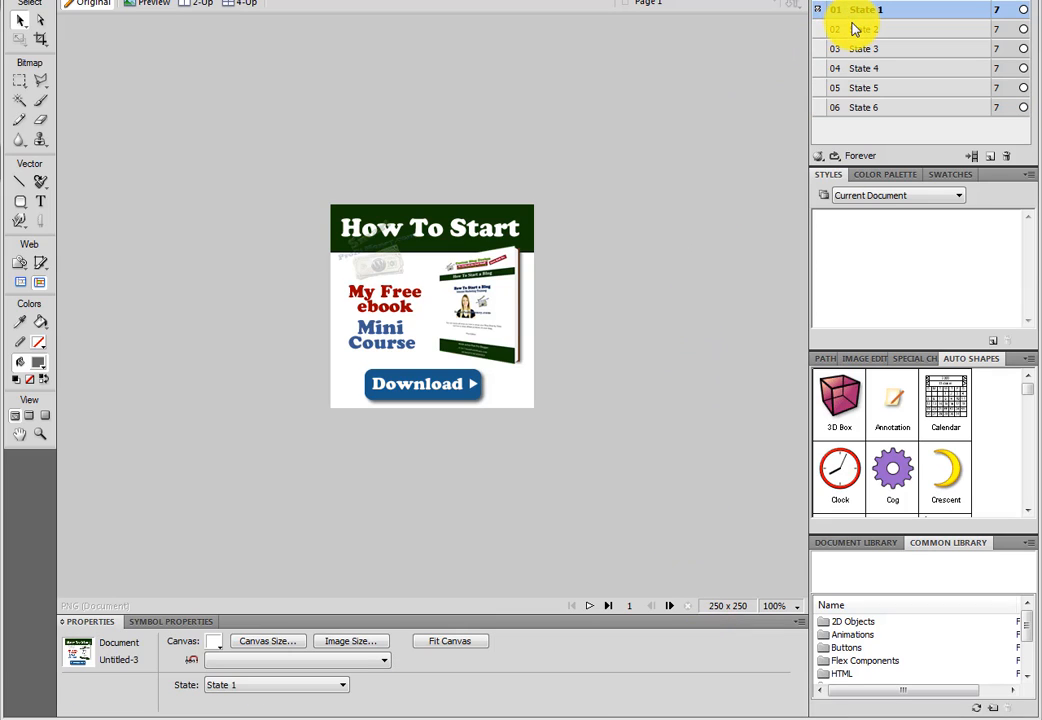
click(848, 31)
click(851, 48)
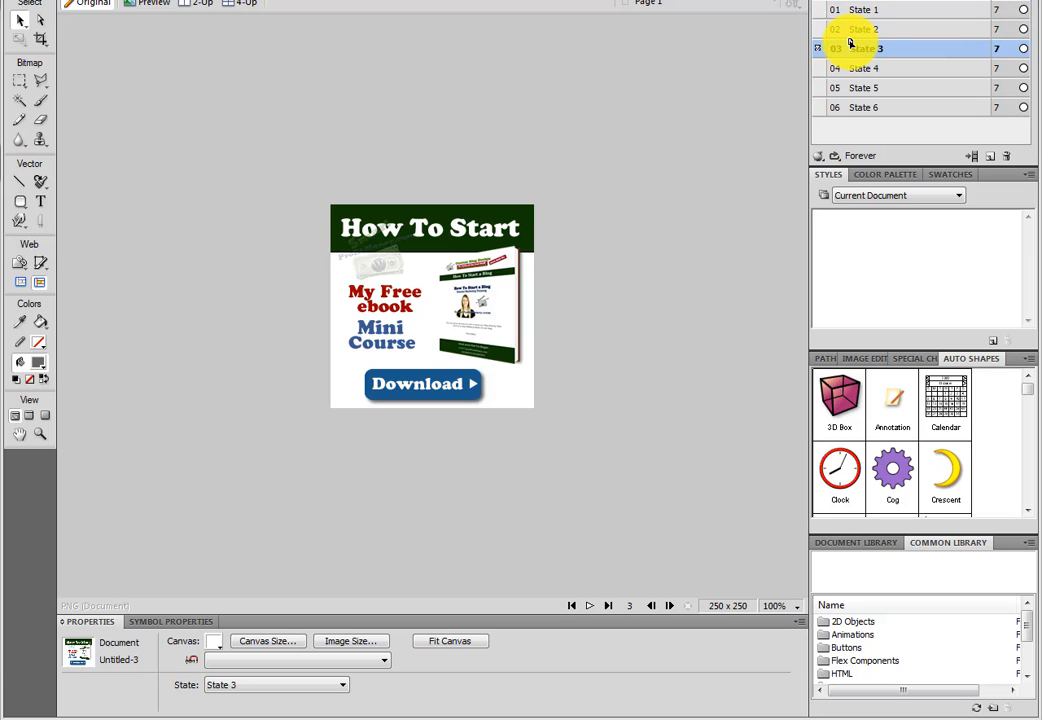
click(857, 66)
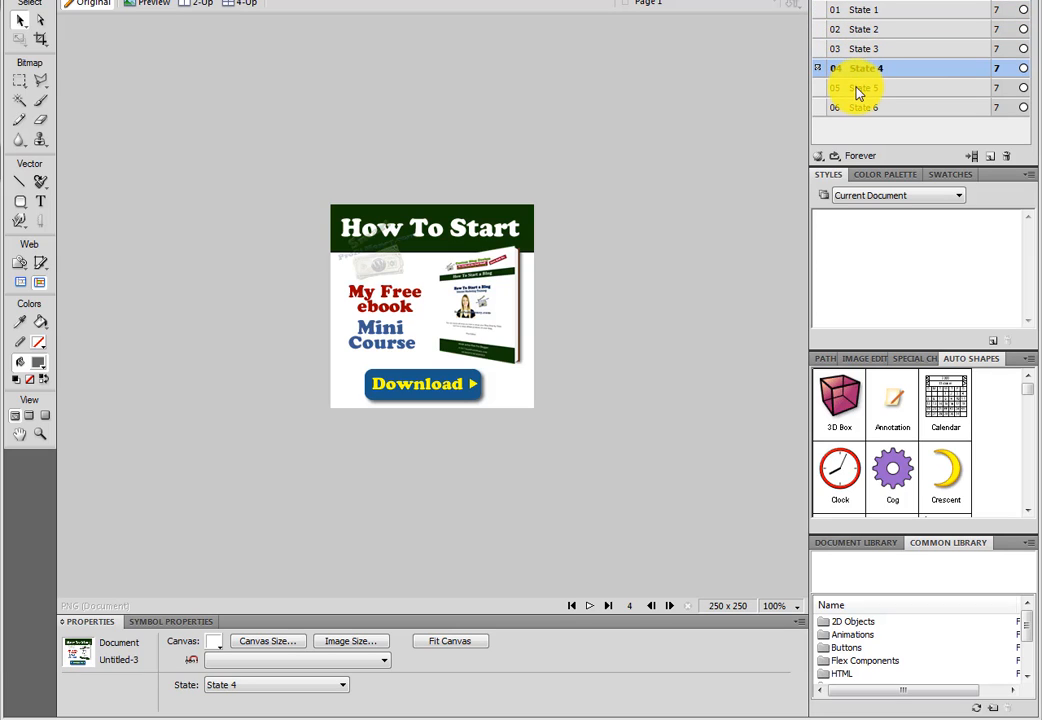
click(860, 87)
click(861, 105)
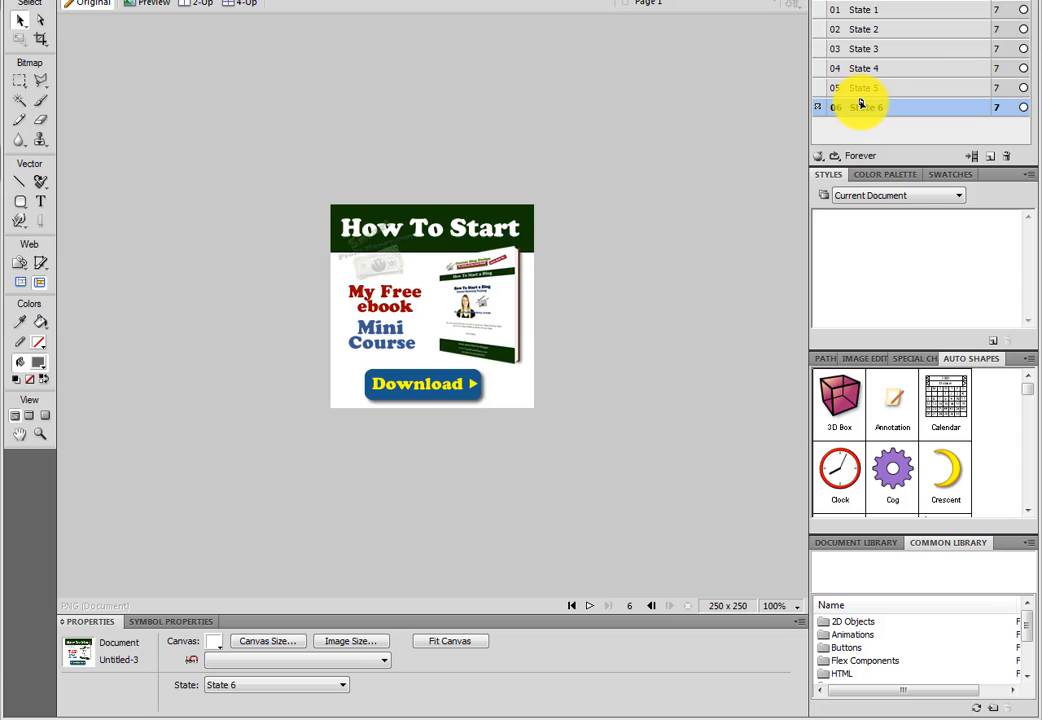
Step: Set the state delay of all six states to 15/100 second
click(1002, 12)
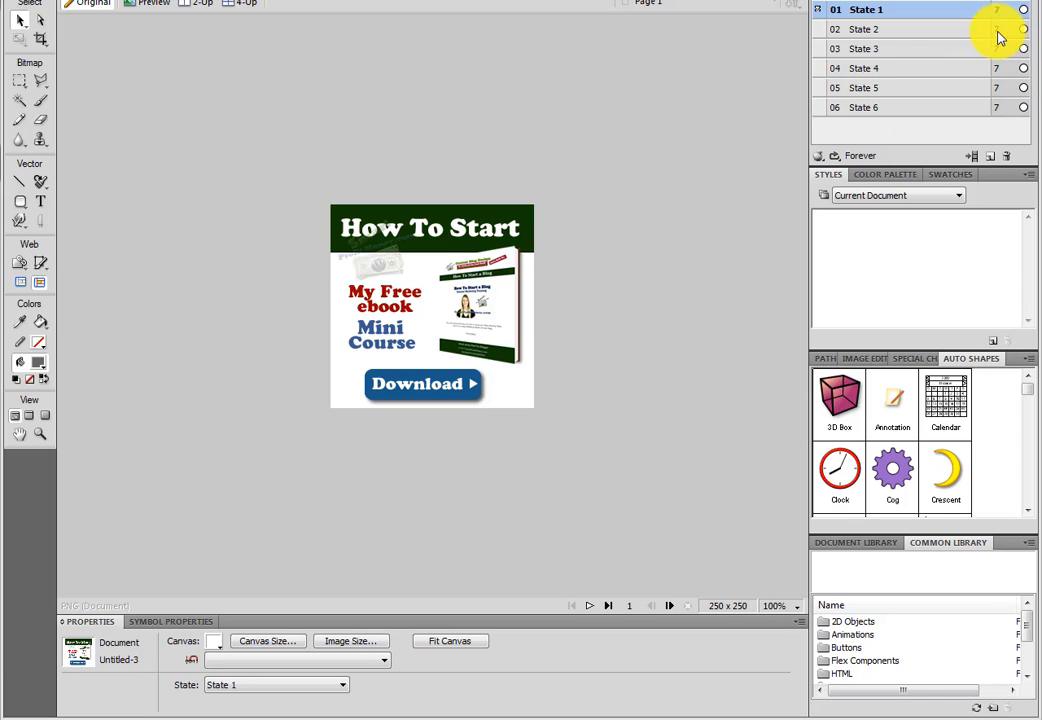
shift+click(1004, 104)
double_click(1003, 107)
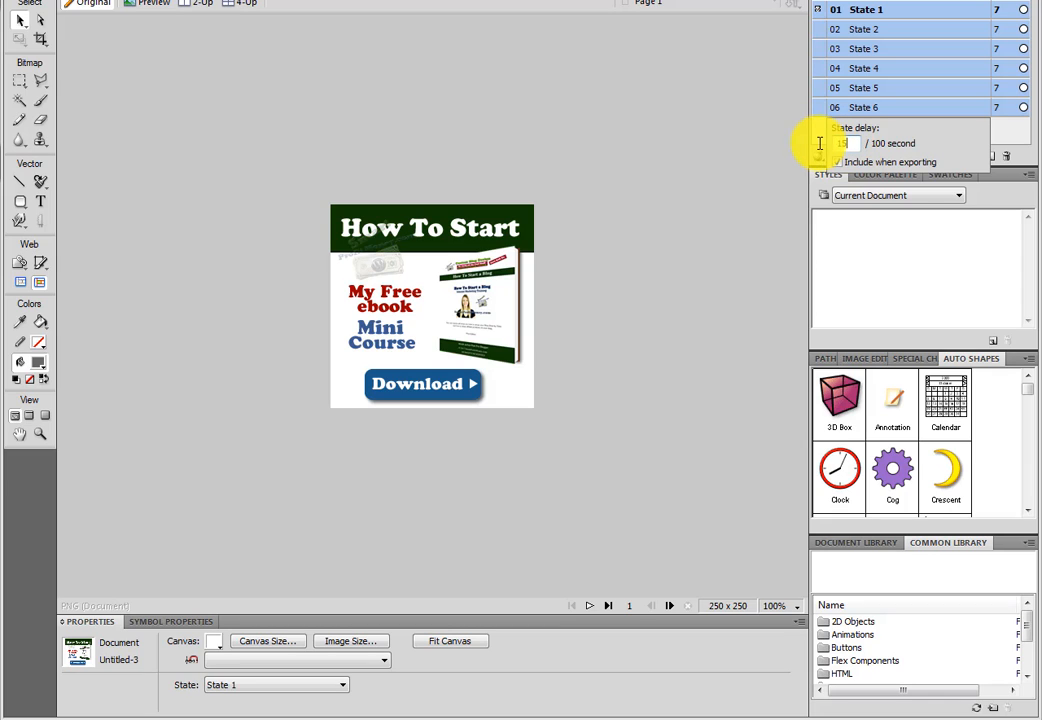
text(15)
key(Return)
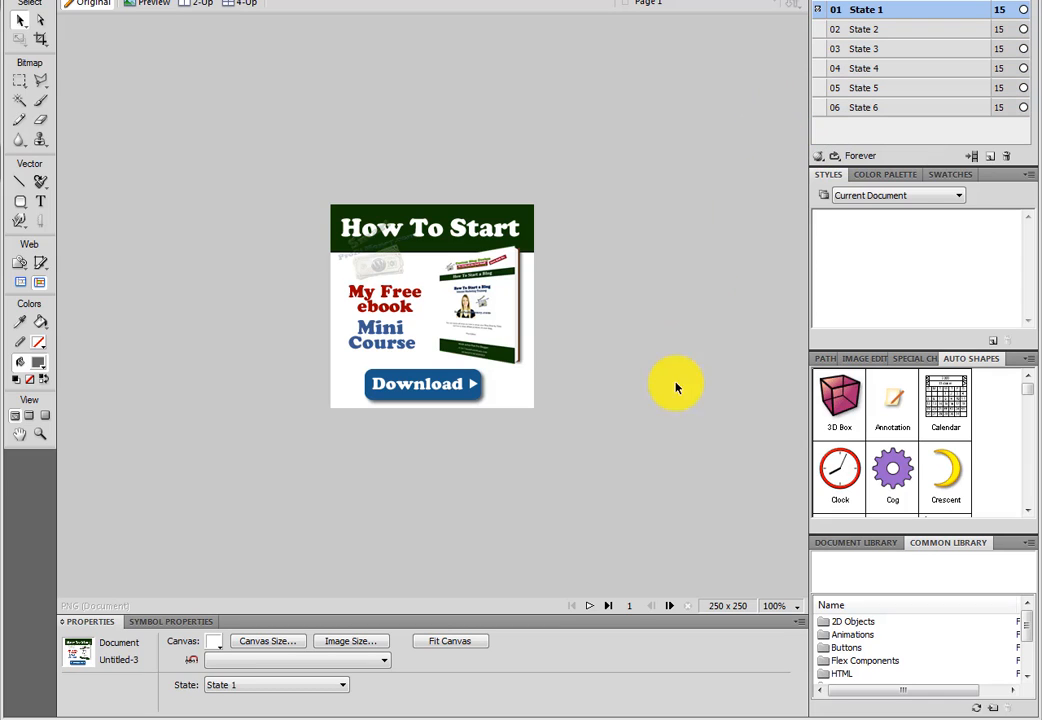
Step: Play the banner animation in the document window, and review the canvas size settings
click(591, 610)
click(541, 535)
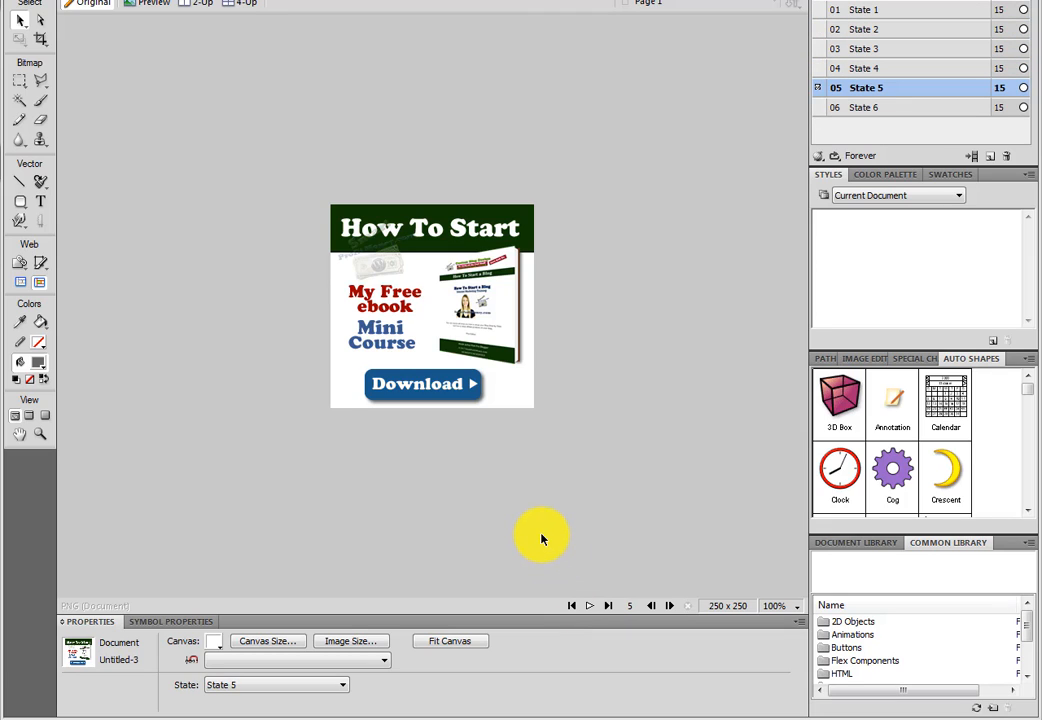
click(265, 638)
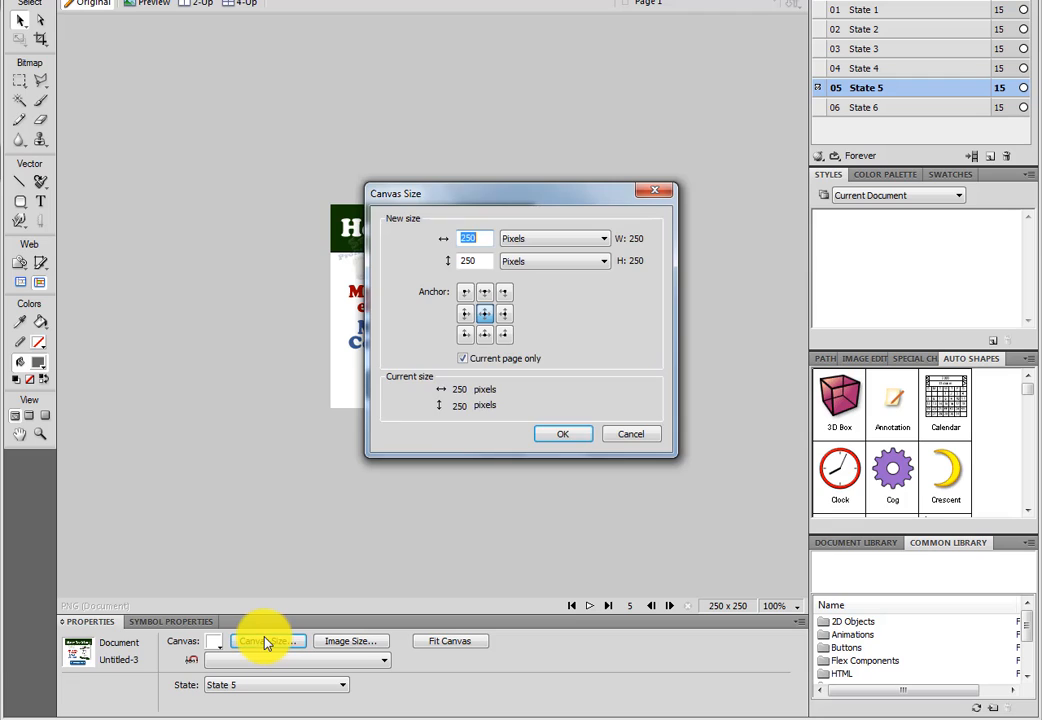
click(563, 435)
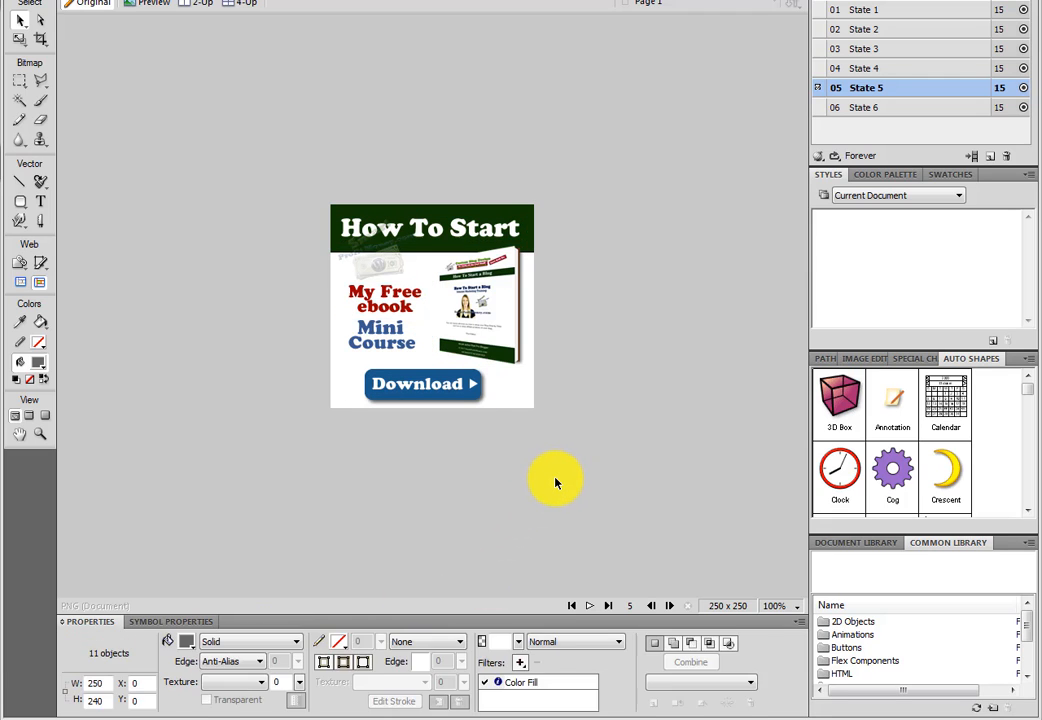
click(556, 483)
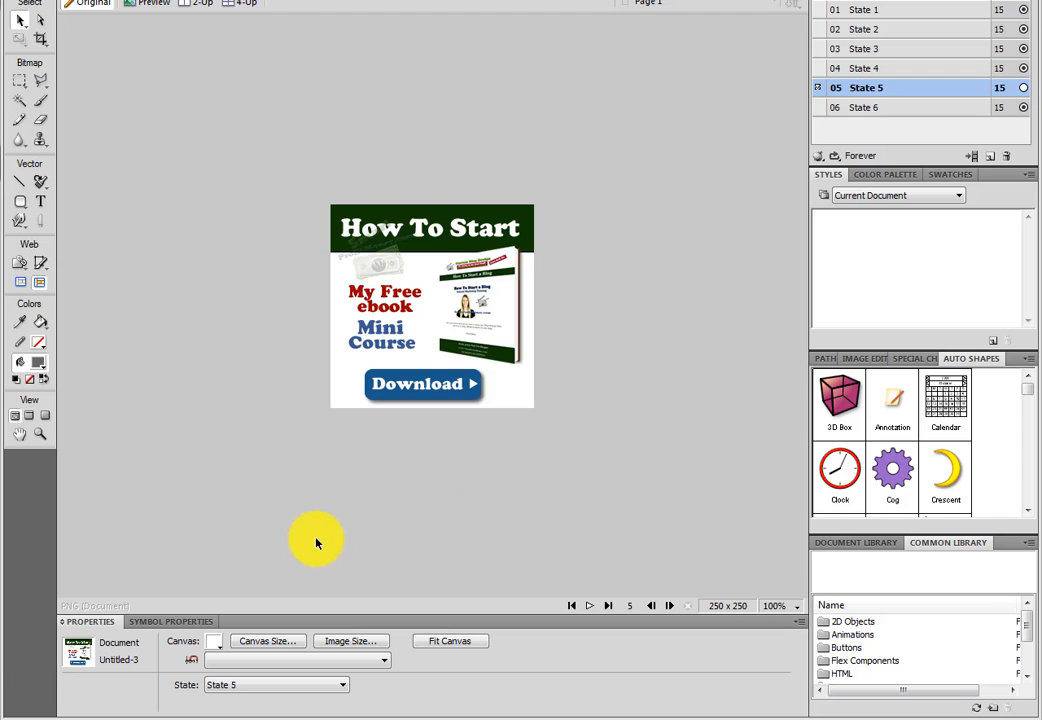
Step: Try a black (#000000) canvas background and return the canvas to white
click(214, 642)
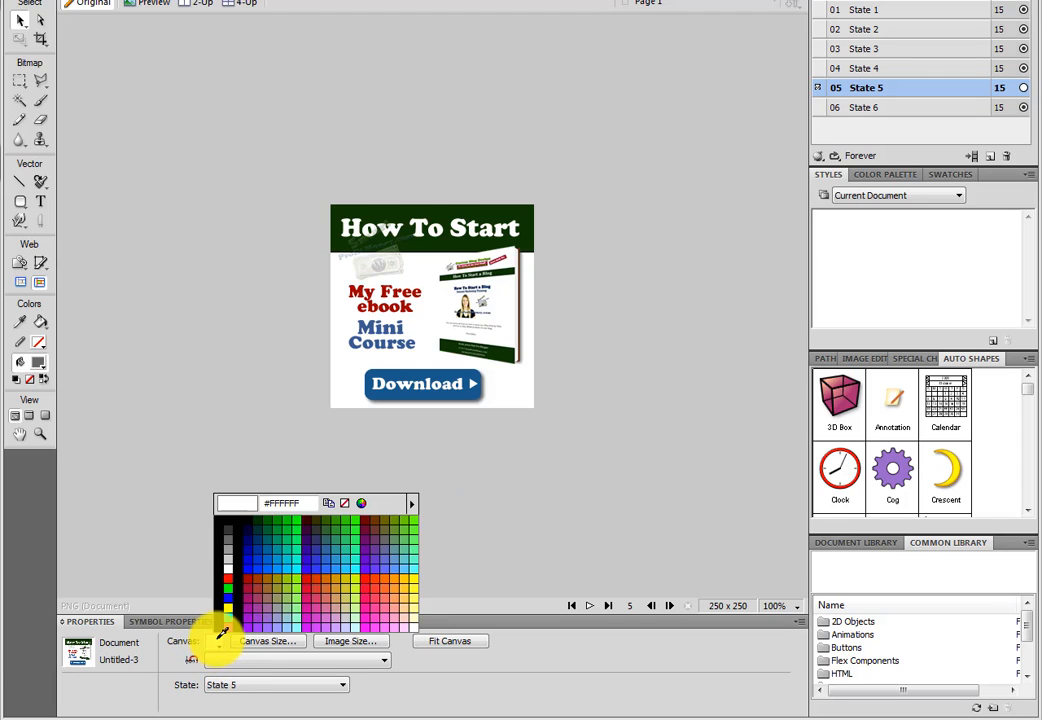
click(233, 514)
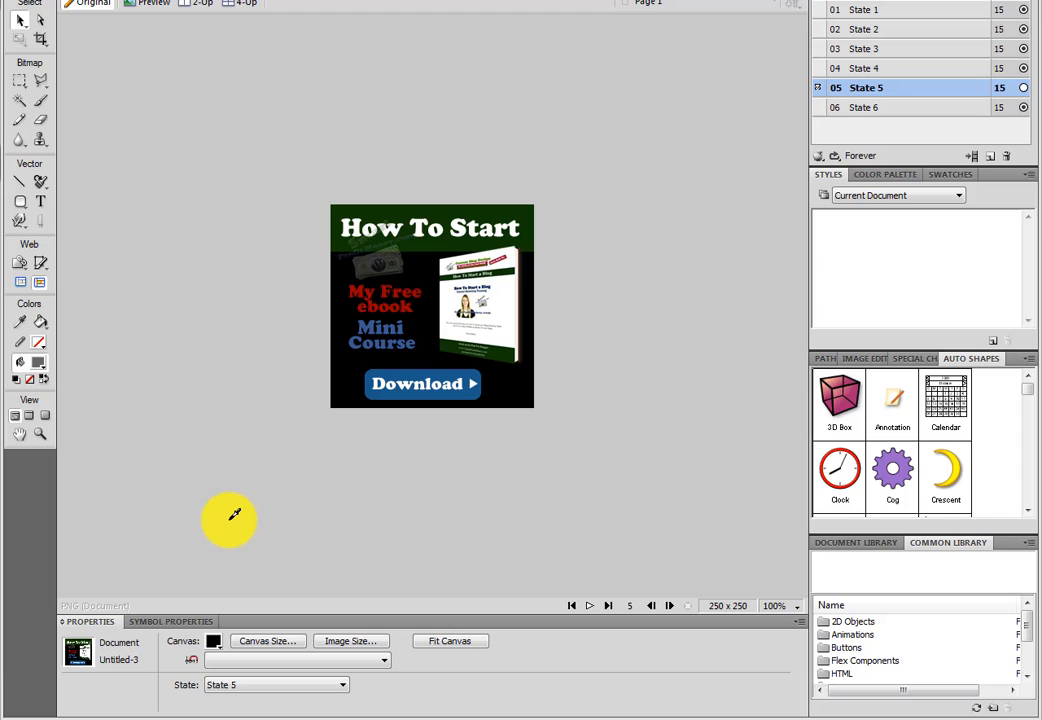
click(213, 643)
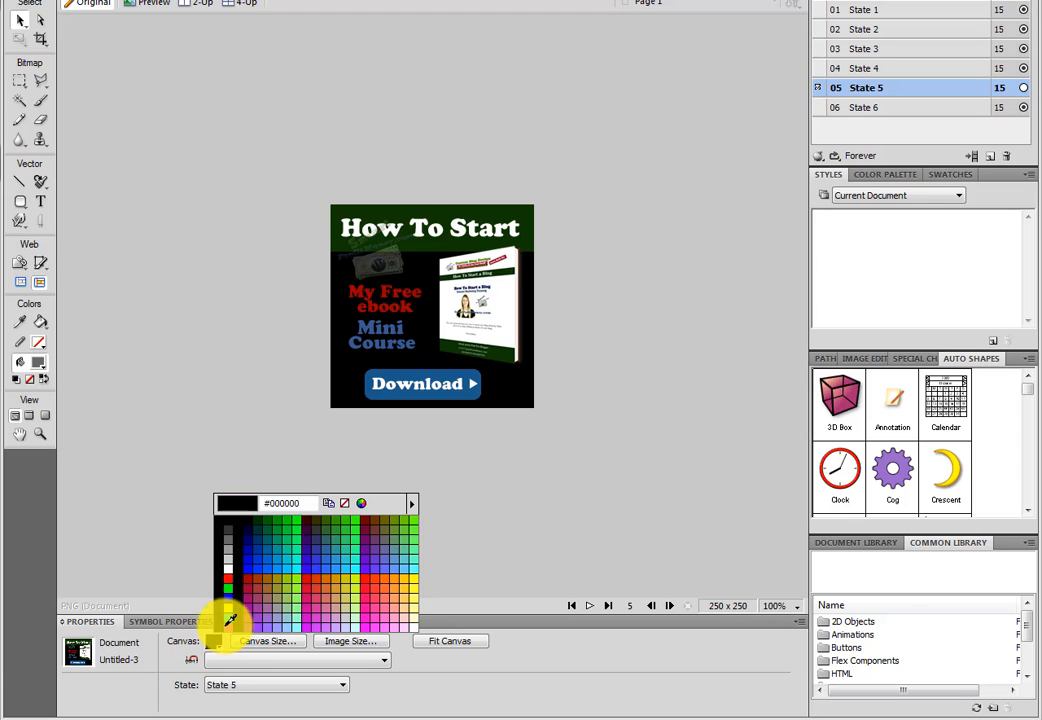
click(231, 559)
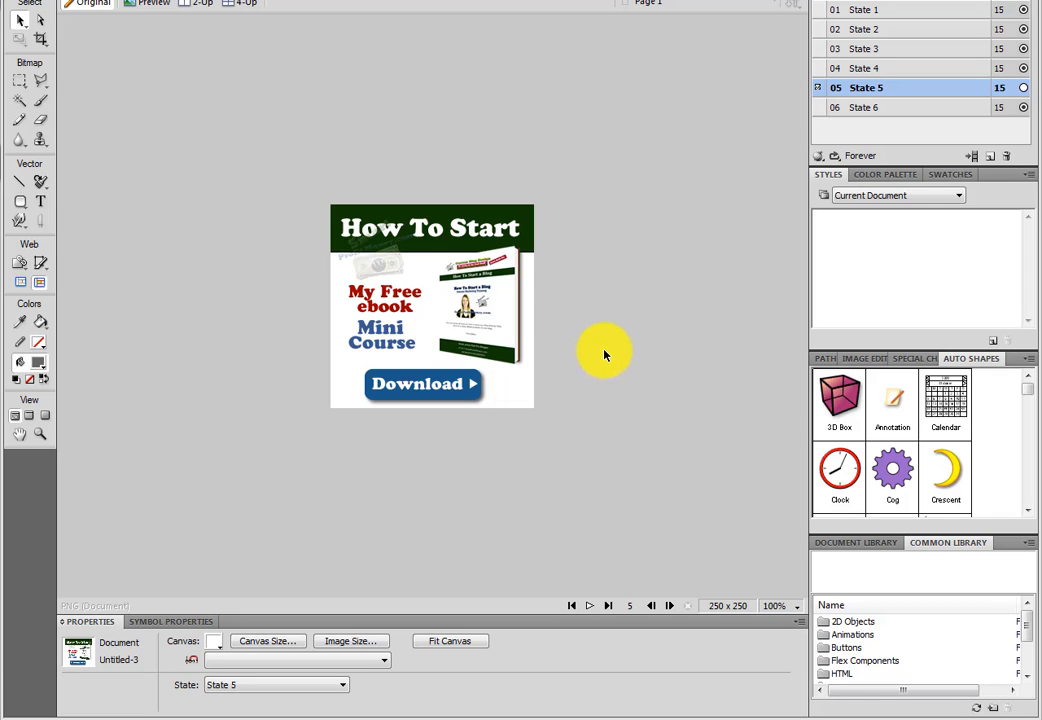
Step: Replay the banner animation to check the blinking Download button, and stop it
click(588, 607)
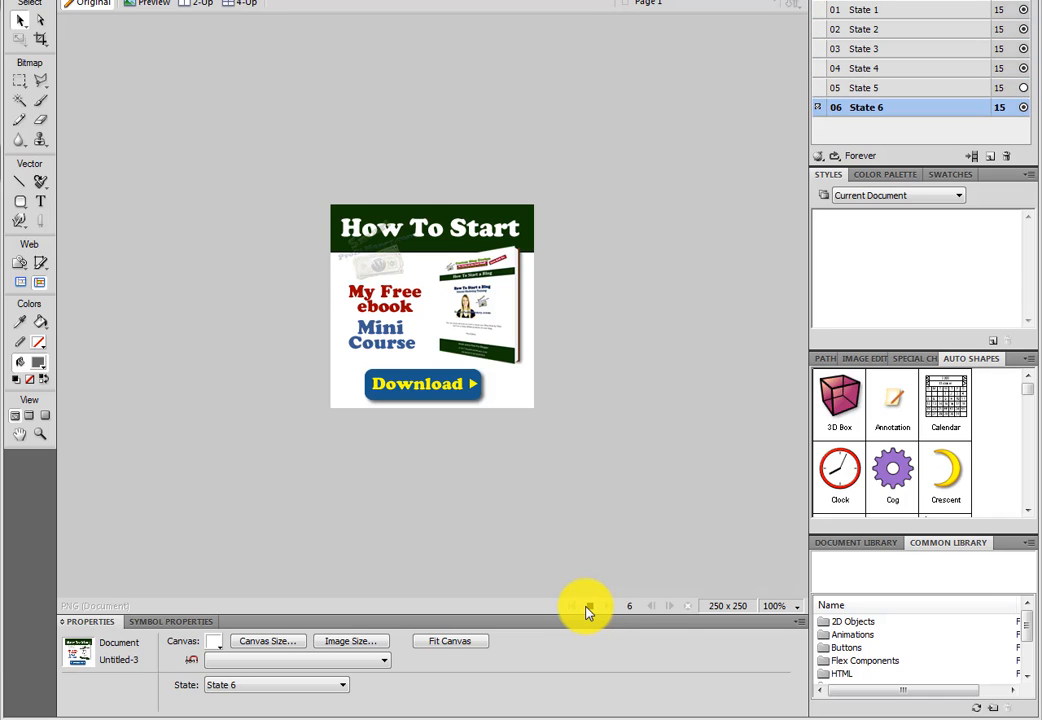
click(569, 546)
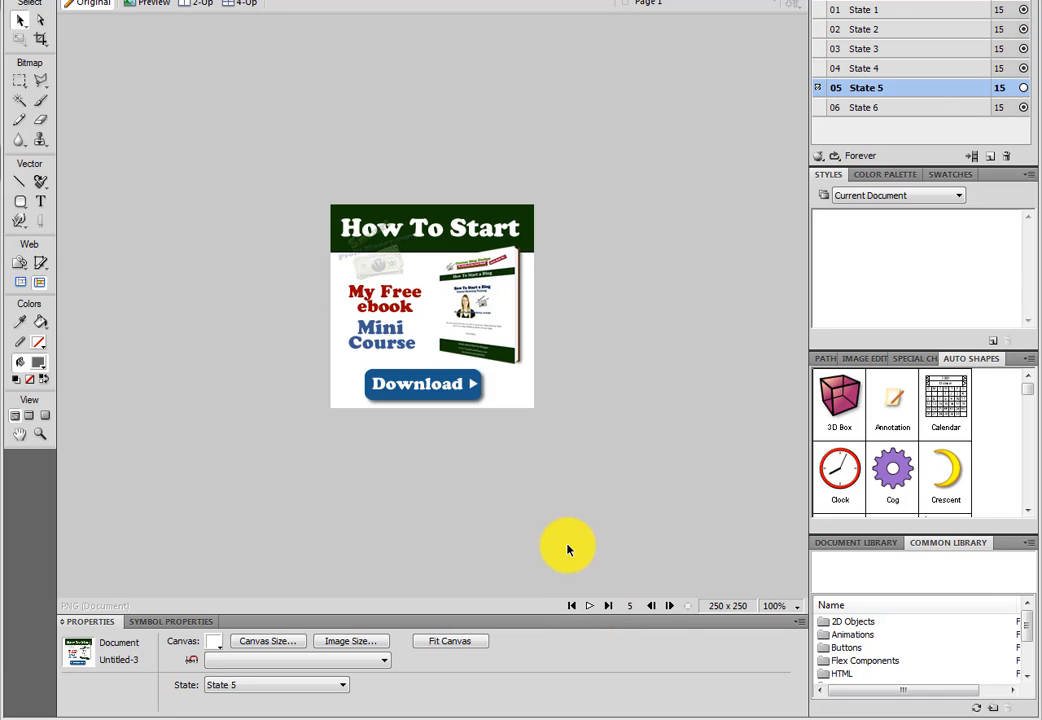